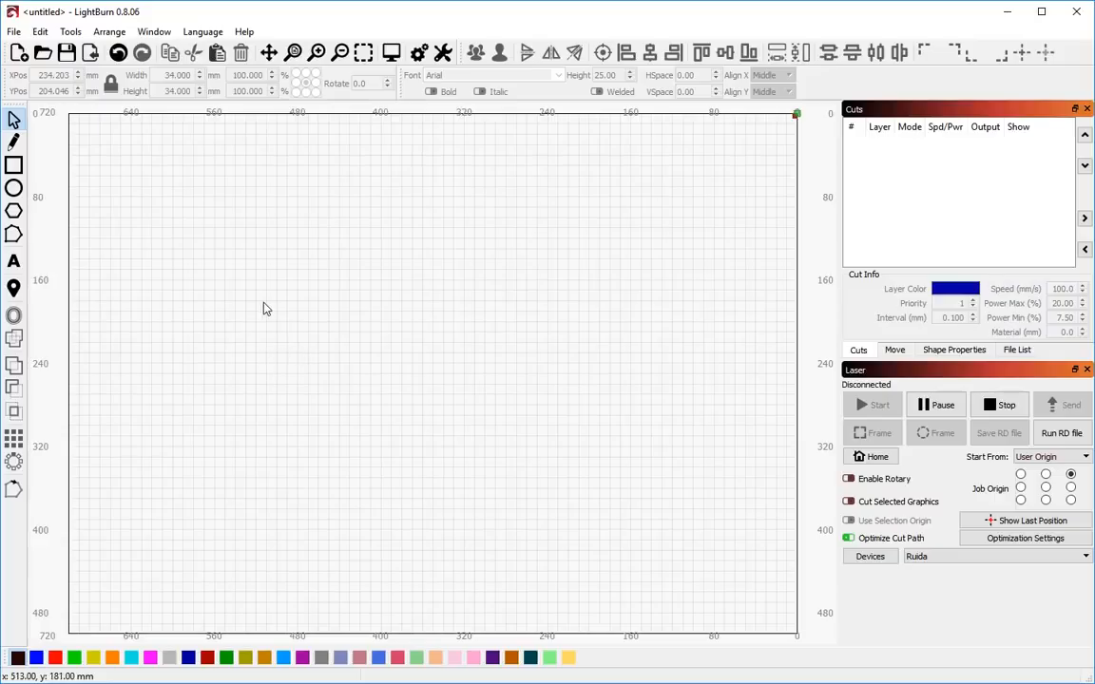
- Draw a rectangle about 66 × 57 mm near the upper-left corner of the work area
left_click(15, 166)
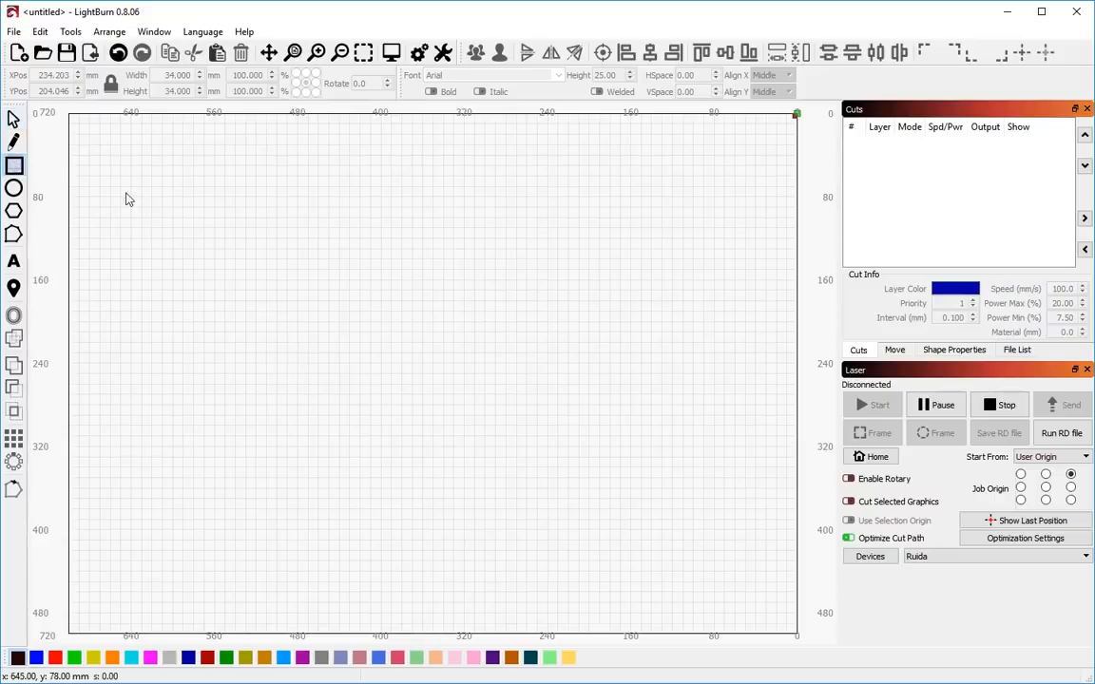
mouse_move(141, 176)
left_mouse_down()
mouse_move(193, 232)
mouse_move(211, 235)
left_mouse_up()
key("Escape")
left_click(172, 212)
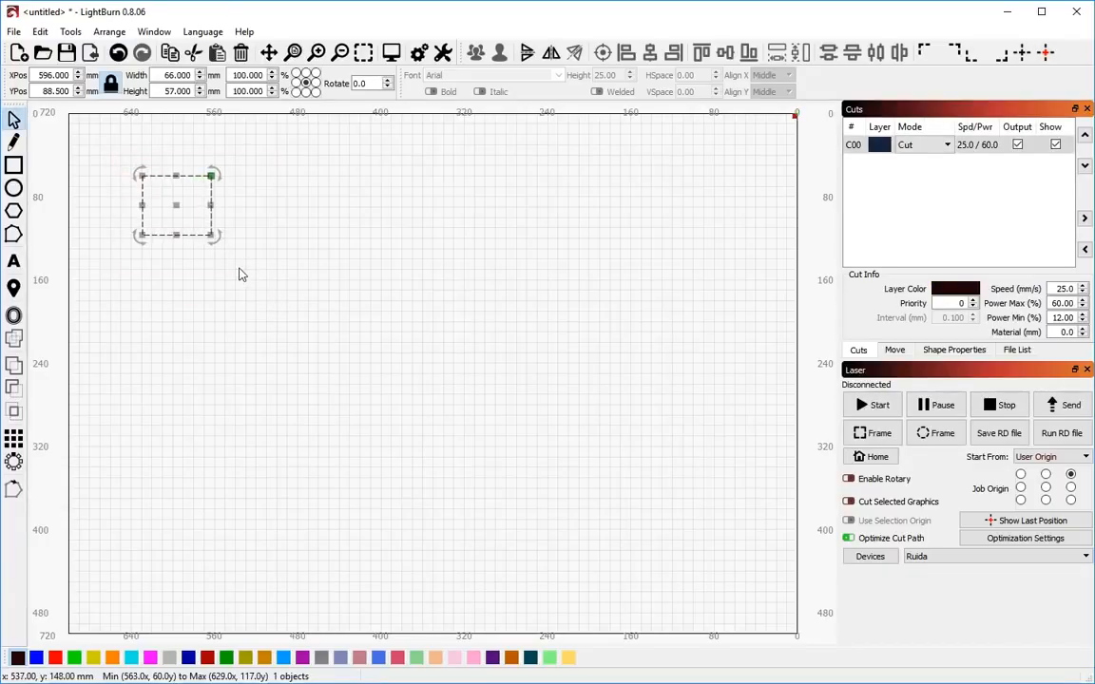
- Paste eight copies of the rectangle across the work area to form a loose three-by-three arrangement
key("ctrl+v")
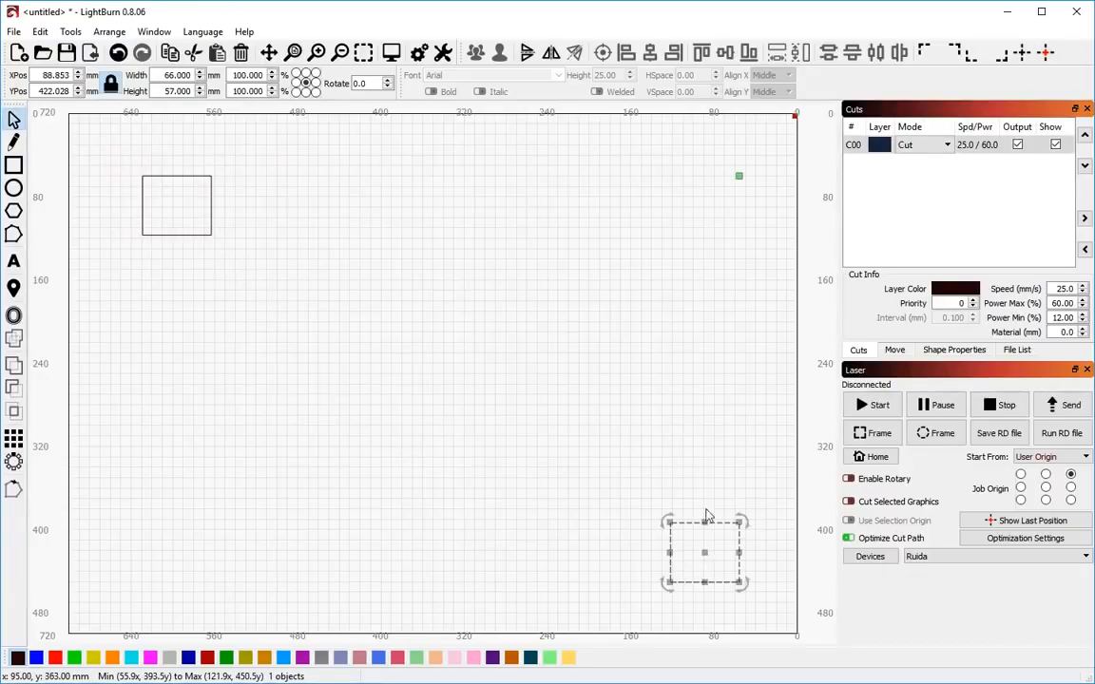
key("ctrl+v")
key("ctrl+v")
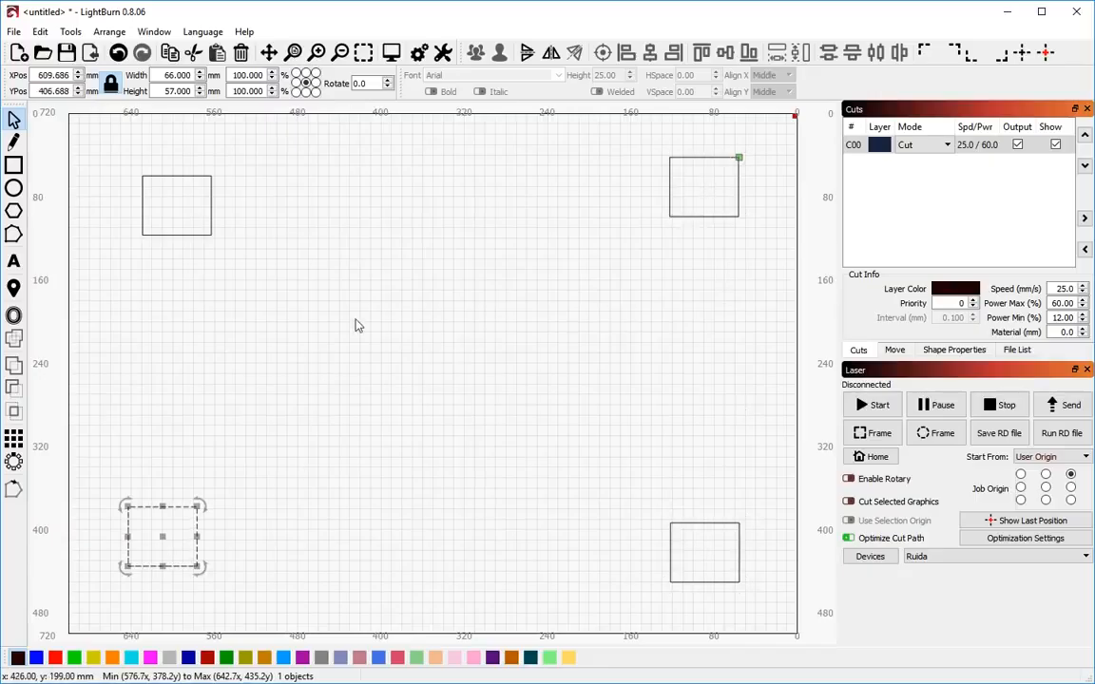
key("ctrl+v")
key("ctrl+v")
key("ctrl+v")
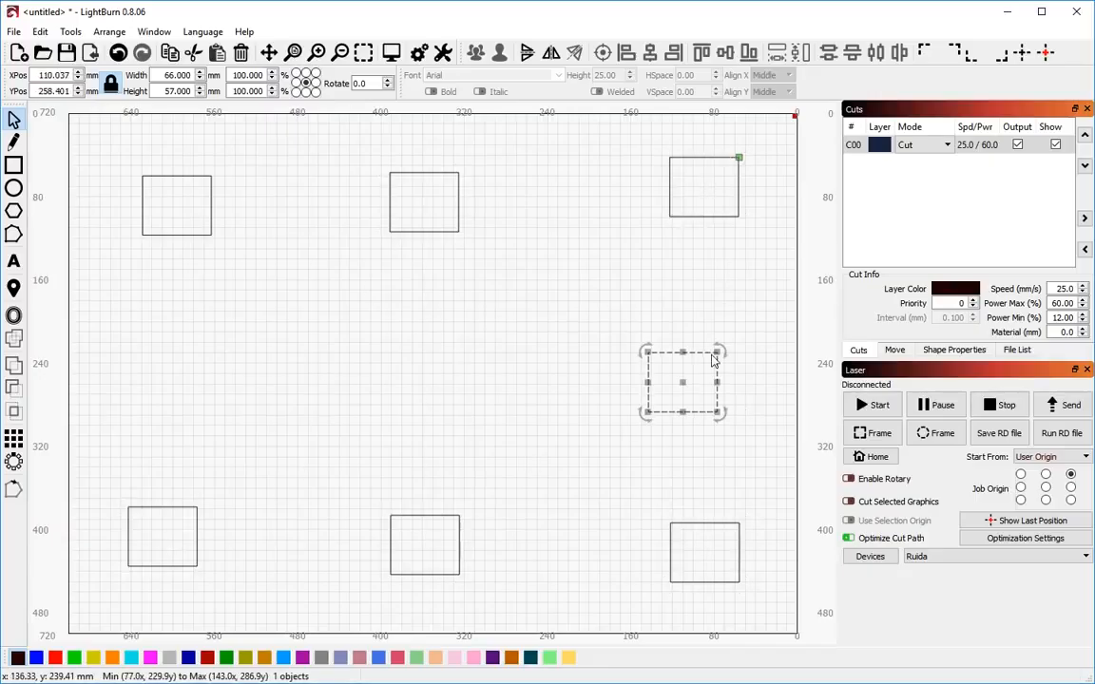
key("ctrl+v")
key("ctrl+v")
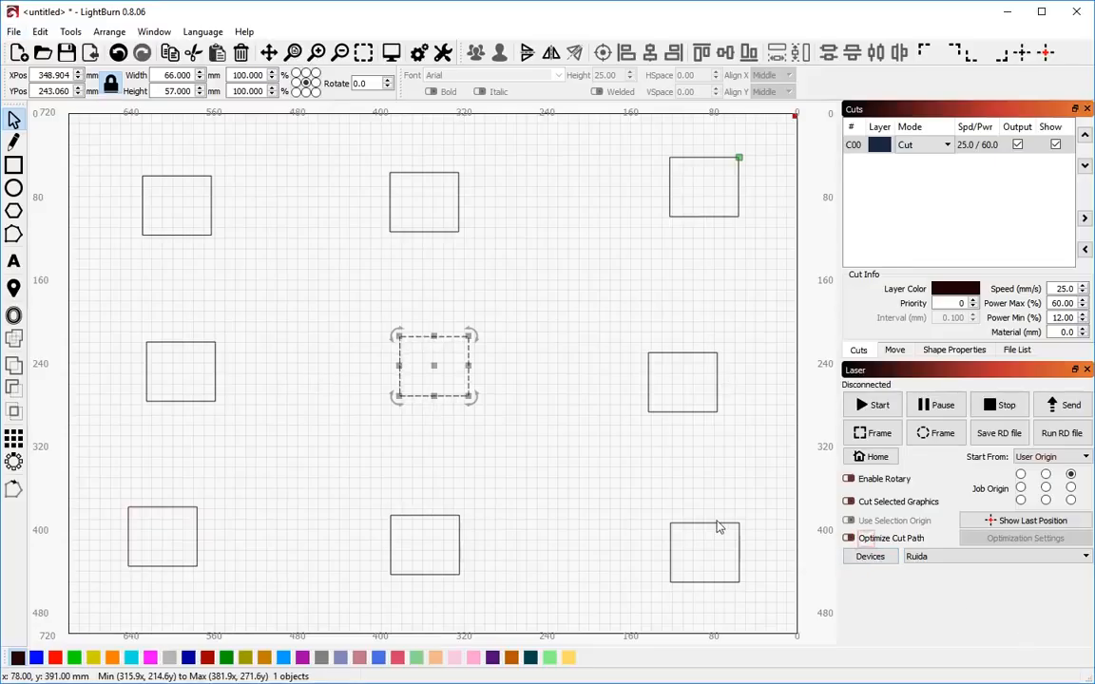
- Preview the unoptimized cut path of the nine rectangles and scrub through the cutting sequence
key("alt+p")
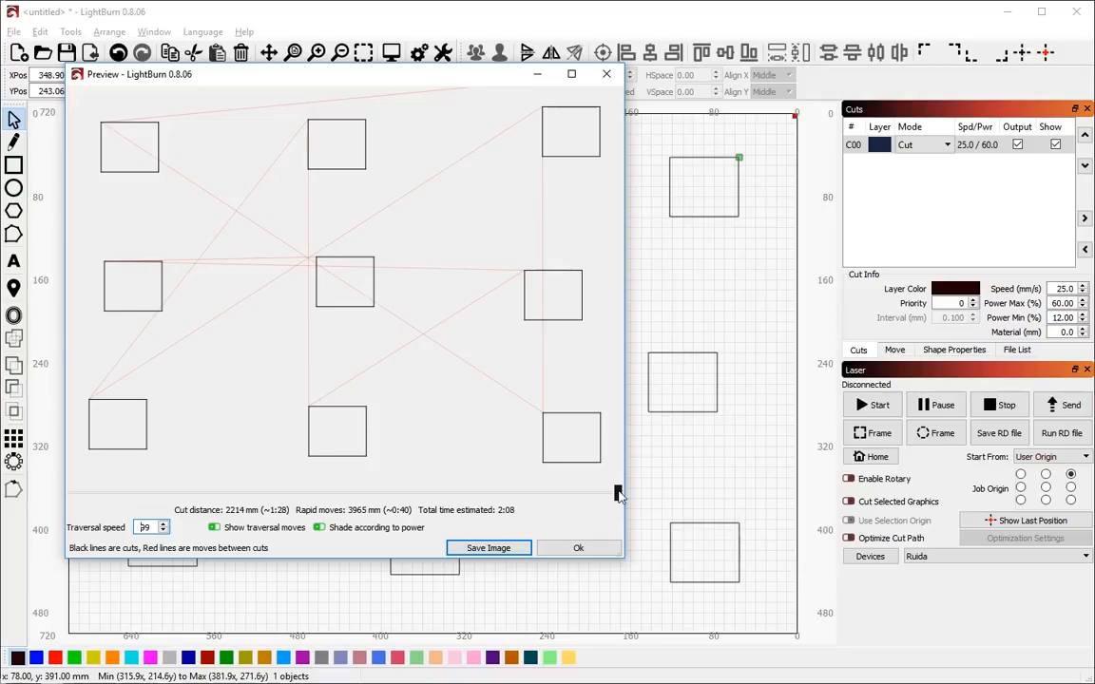
mouse_move(618, 492)
left_mouse_down()
mouse_move(147, 496)
mouse_move(441, 490)
mouse_move(616, 507)
left_mouse_up()
left_click(606, 74)
- Enable Optimize Cut Path, keep only Order by Layer as the ordering rule, and turn on Cut inner shapes first
left_click(859, 539)
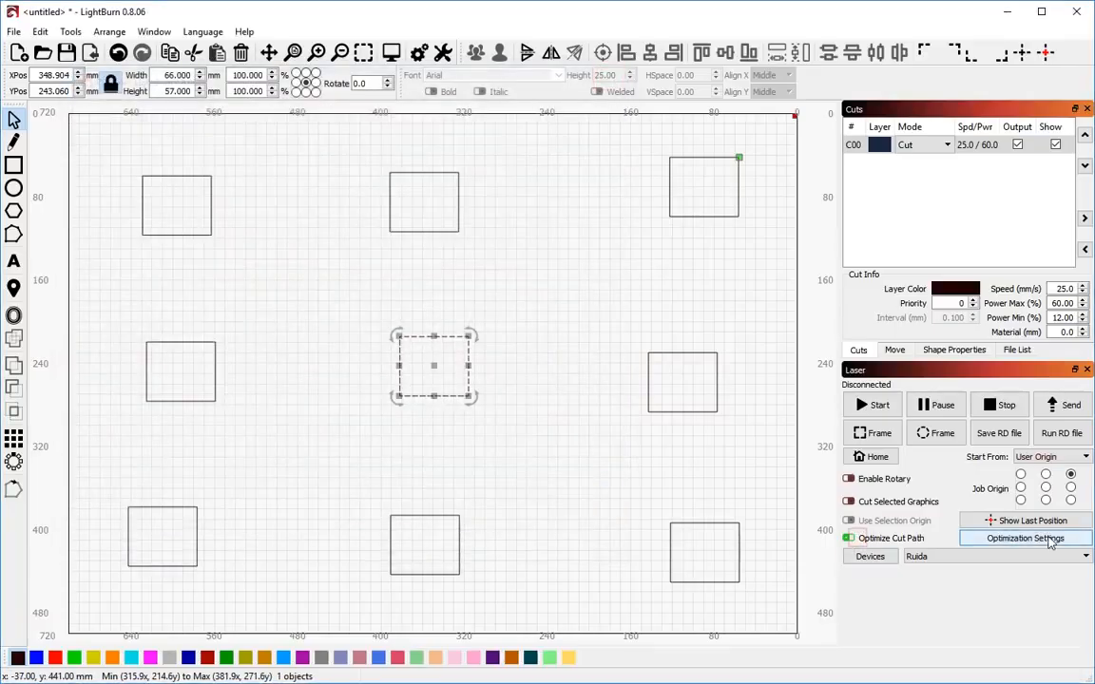
left_click(1025, 538)
left_click(425, 267)
left_click(436, 280)
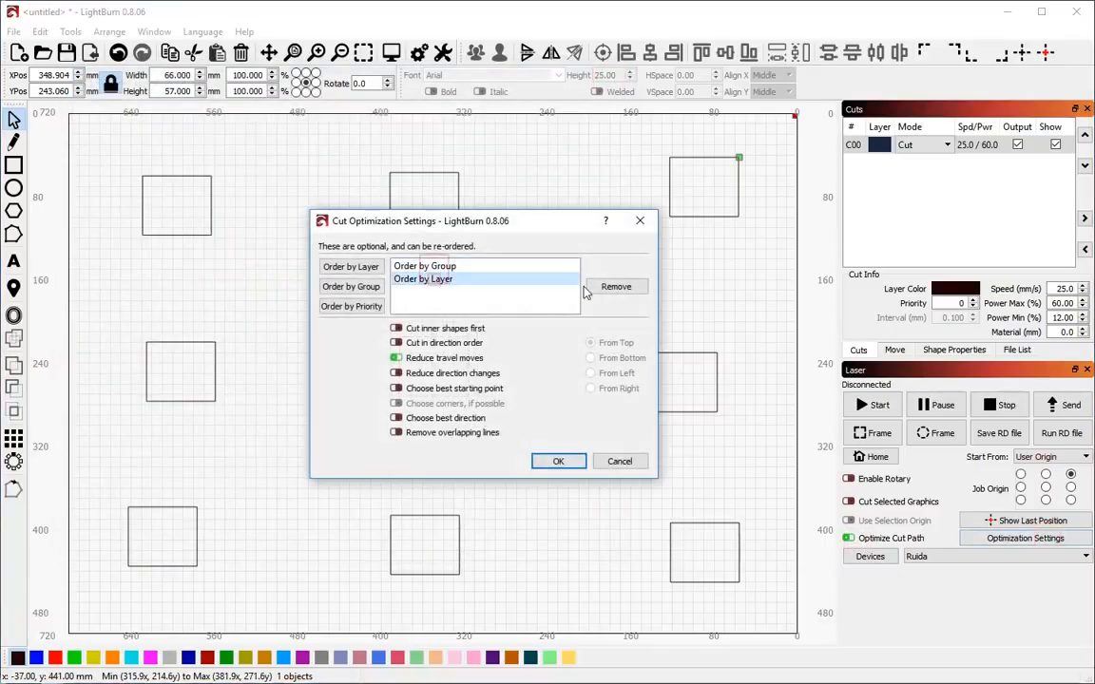
left_click(614, 286)
left_click(614, 286)
left_click(350, 266)
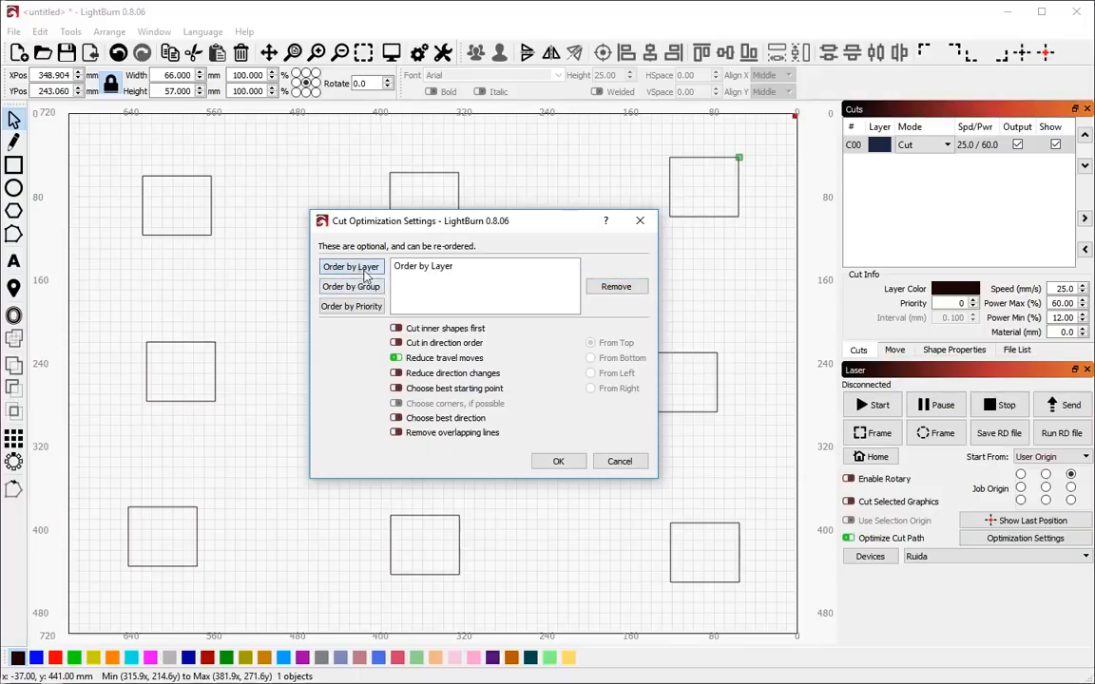
left_click(423, 328)
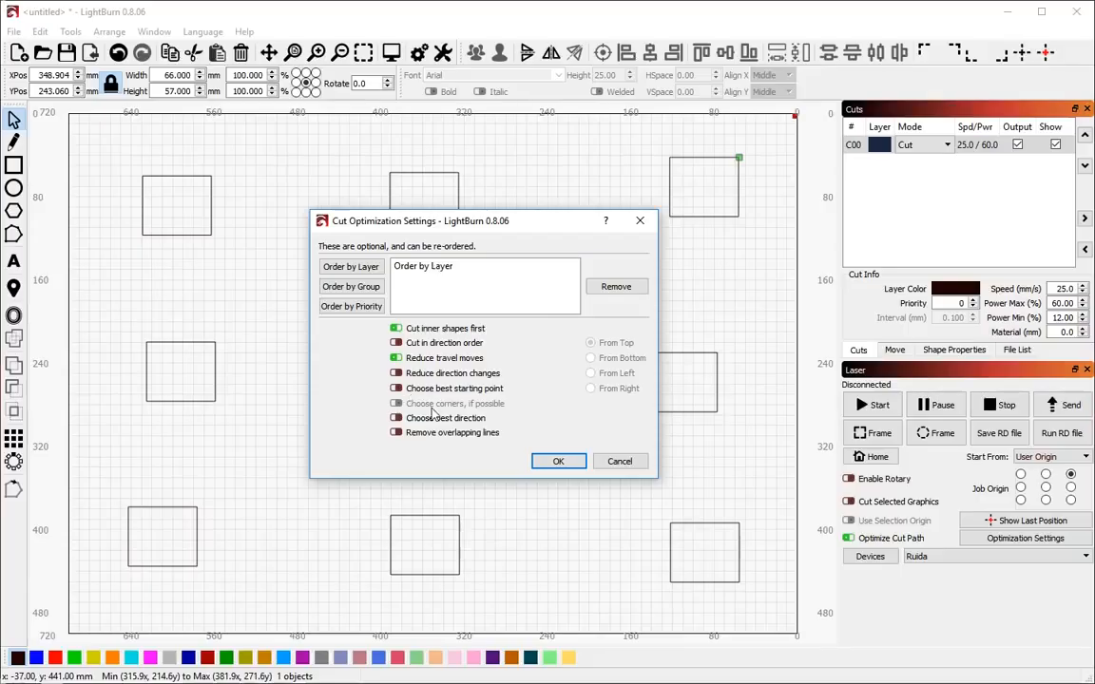
left_click(540, 463)
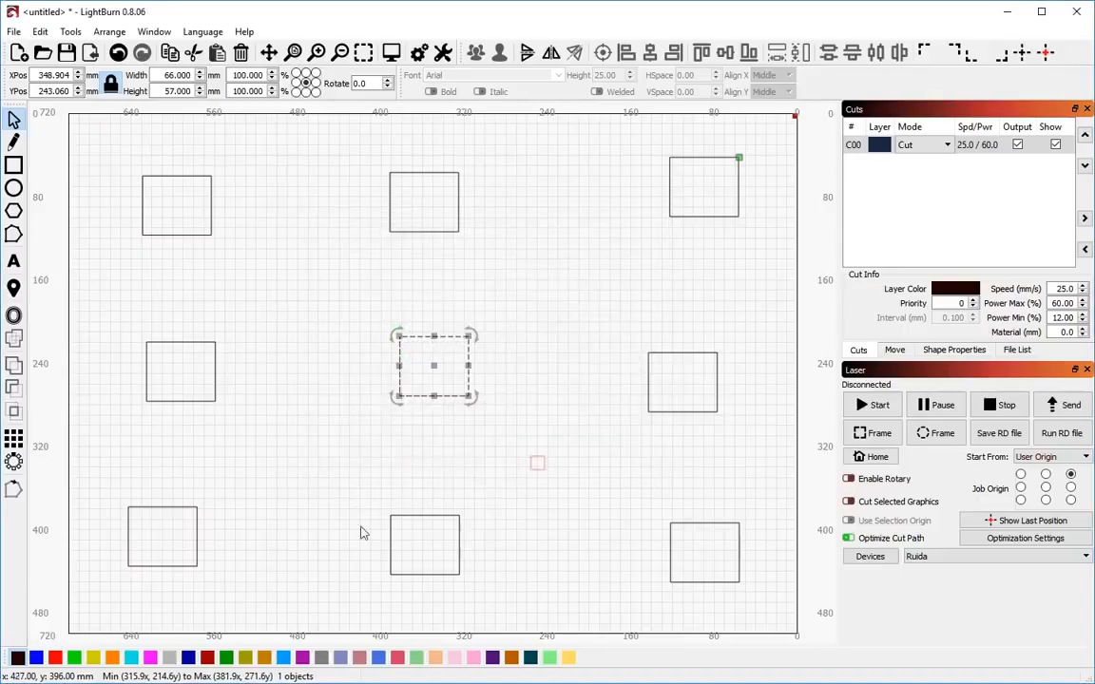
- Preview the optimized cut path of the rectangles and scrub through the travel moves
key("alt+p")
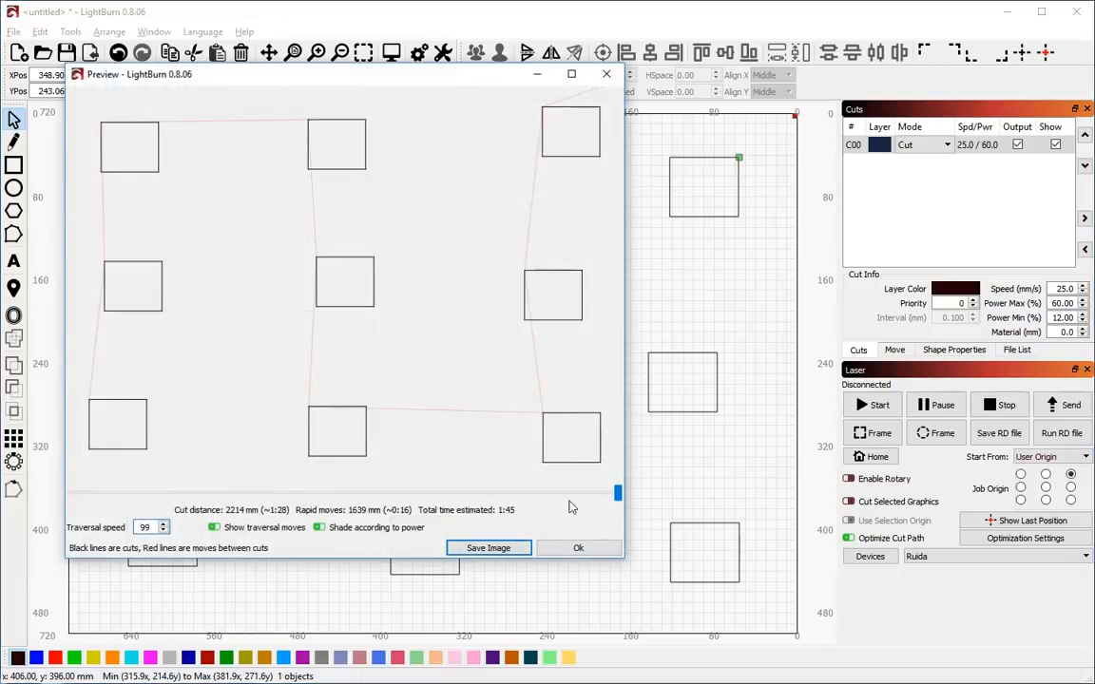
mouse_move(617, 494)
left_mouse_down()
mouse_move(76, 523)
mouse_move(627, 529)
left_mouse_up()
left_click(577, 548)
- Draw circles inside the upper and middle rectangles of the leftmost column and an ellipse about 38 × 30 mm inside the lower one
left_click(408, 418)
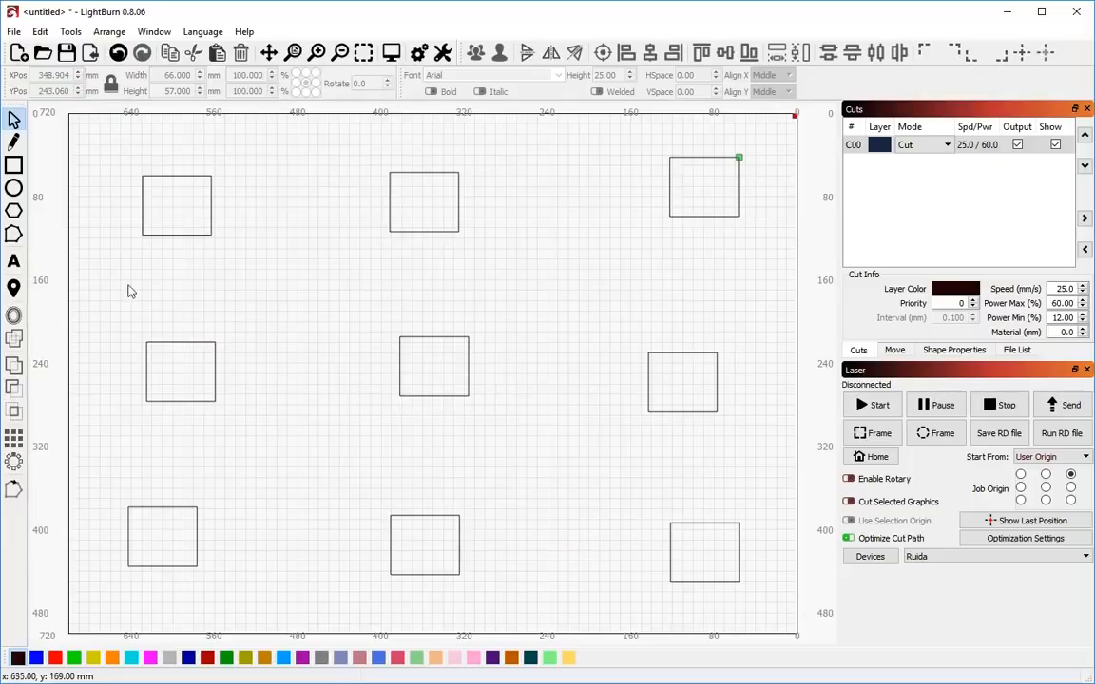
left_click(13, 187)
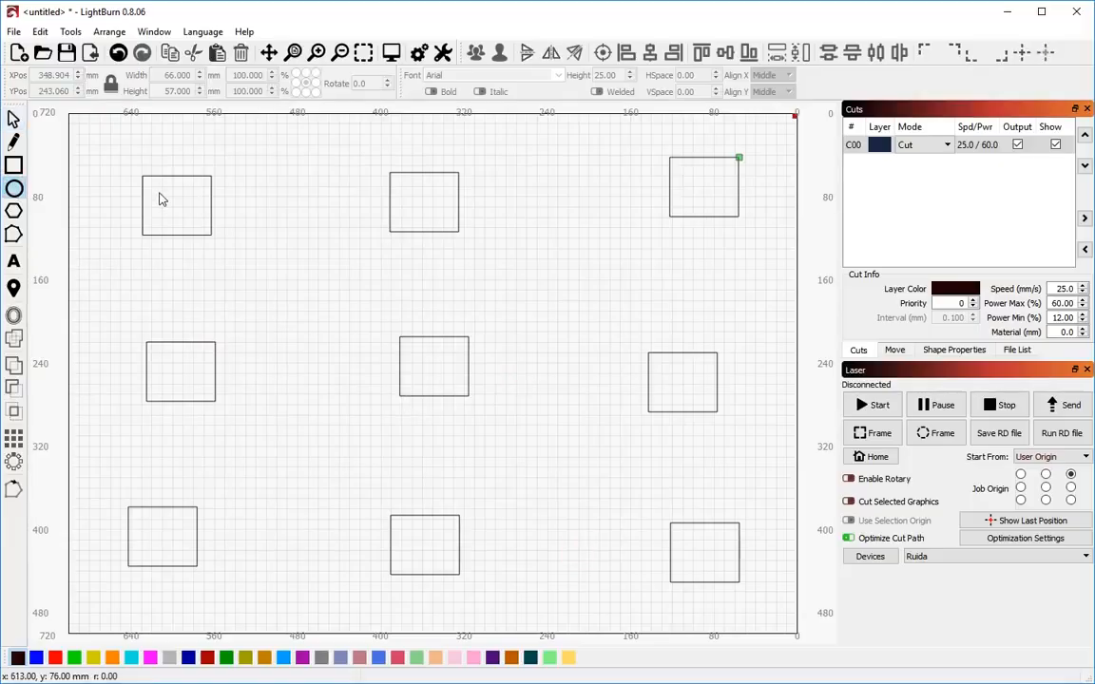
left_click_drag(160, 193, 190, 222)
left_click_drag(163, 367, 199, 395)
left_click_drag(141, 524, 183, 559)
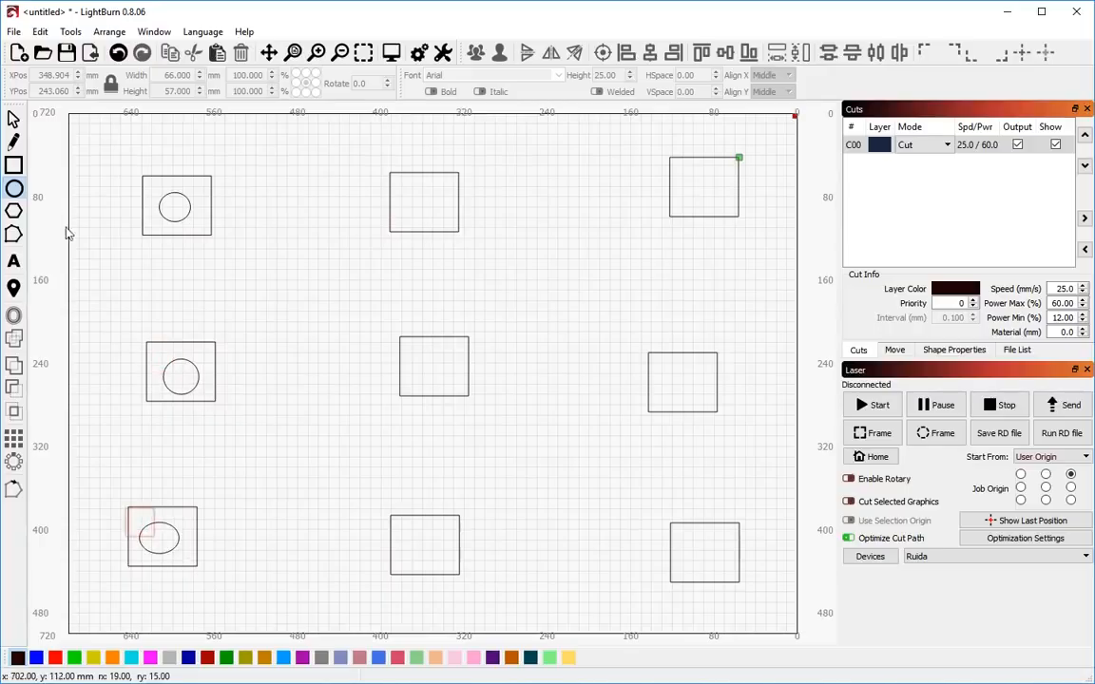
left_click(14, 117)
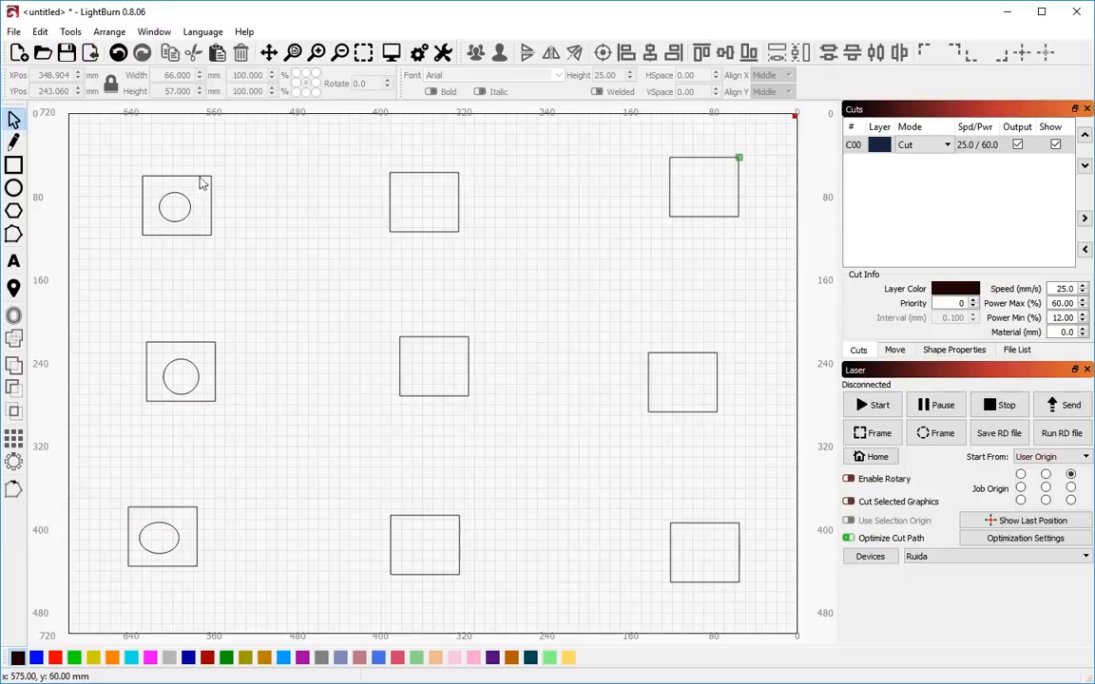
- Check the Cut inner shapes first setting and preview the cutting order of the rectangles with inner circles
left_click(990, 538)
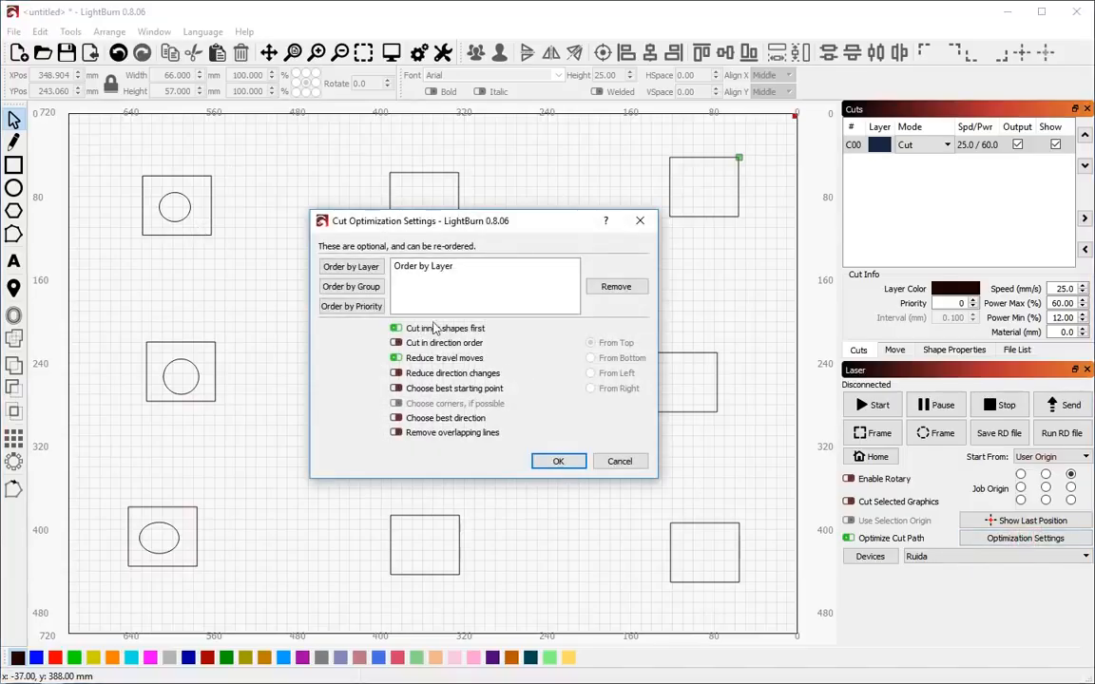
left_click(560, 460)
key("alt+p")
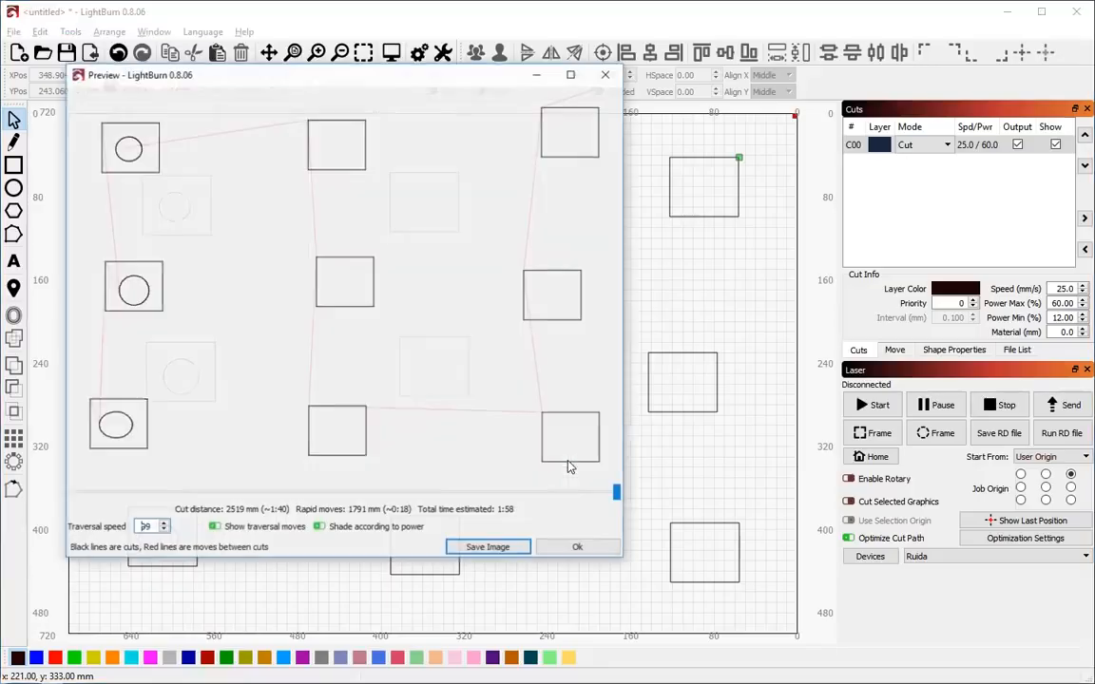
mouse_move(616, 491)
left_mouse_down()
mouse_move(69, 501)
mouse_move(498, 504)
left_mouse_up()
left_click(577, 547)
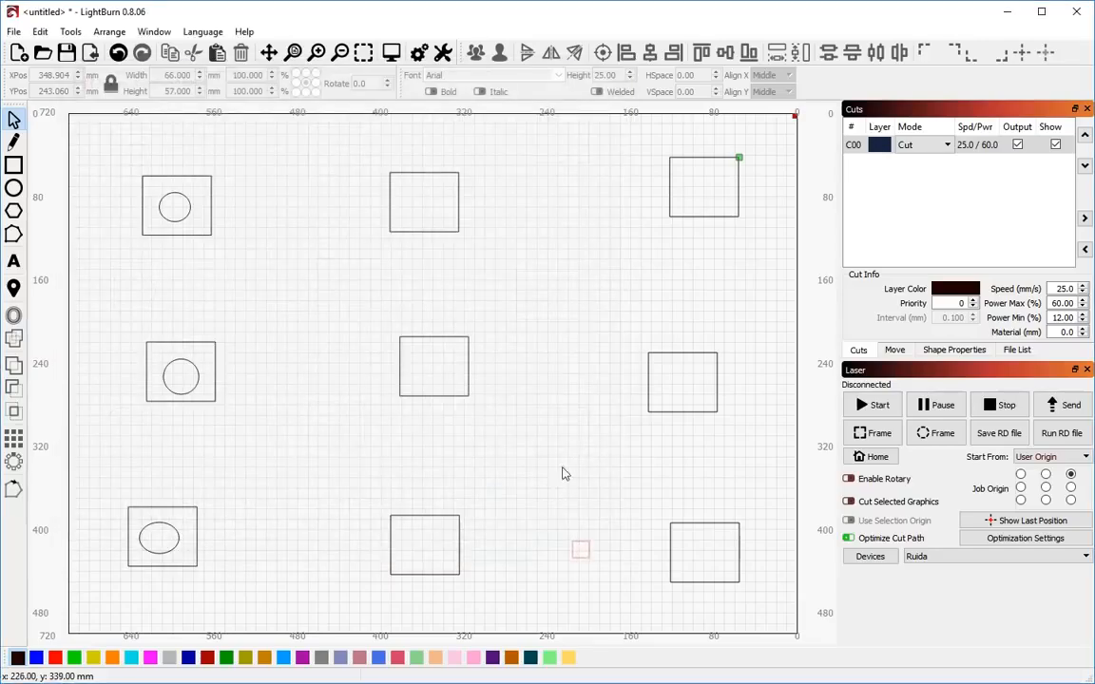
- Discard the current project without saving and open the recent project CutOrderTest.lbrn
key("alt+F4")
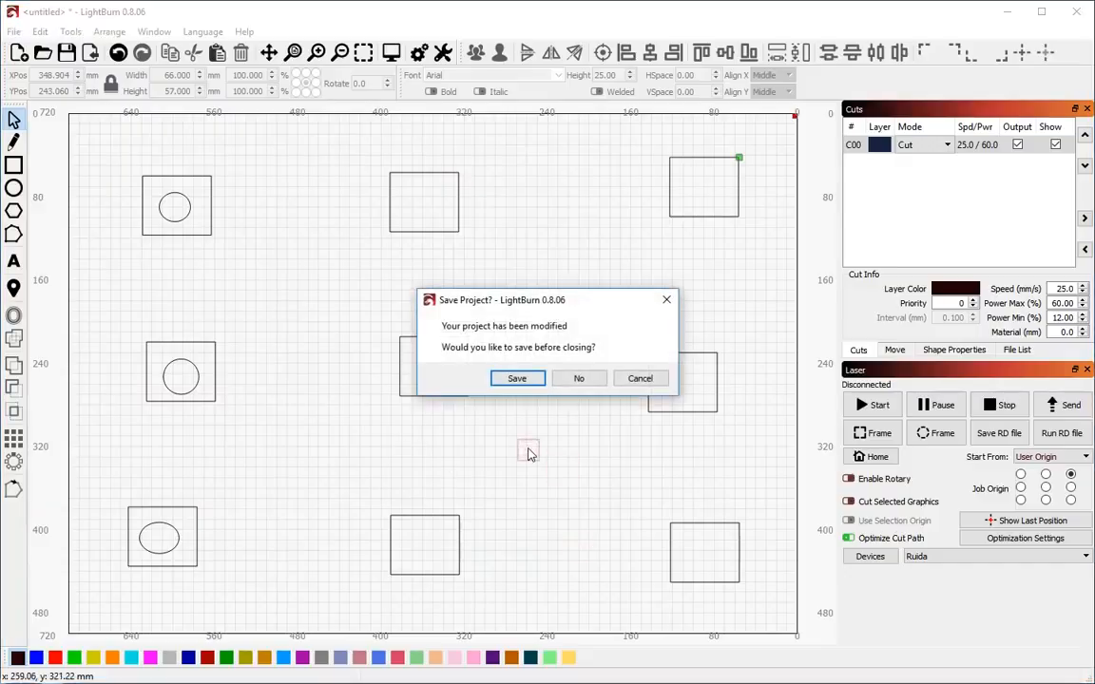
left_click(579, 378)
left_click(13, 31)
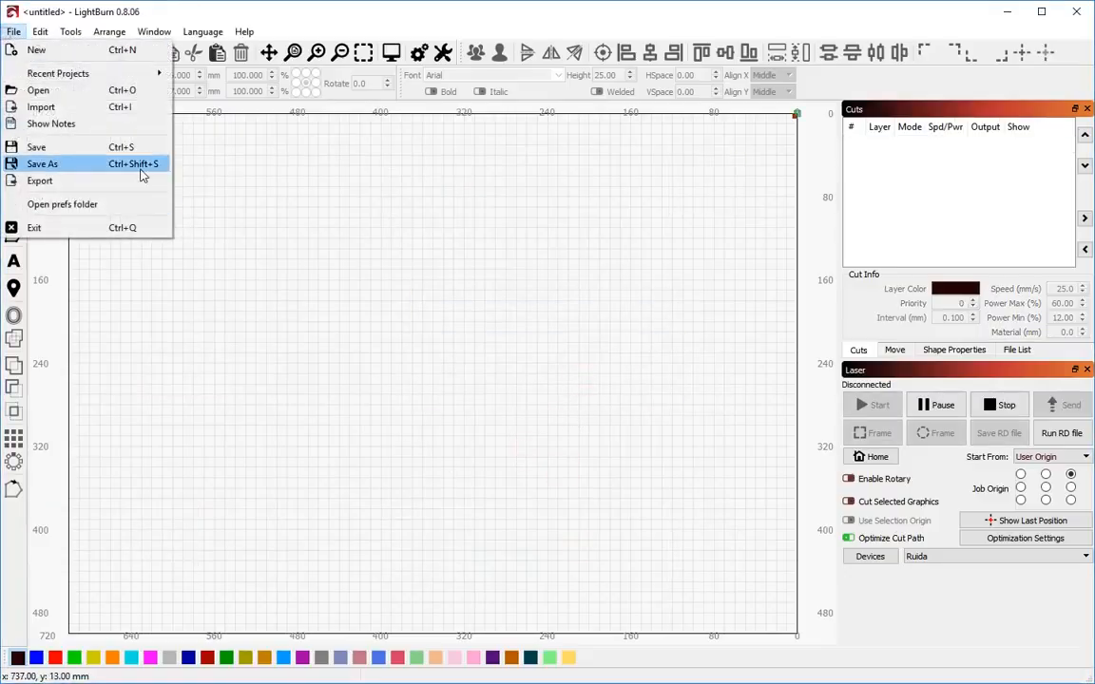
mouse_move(54, 73)
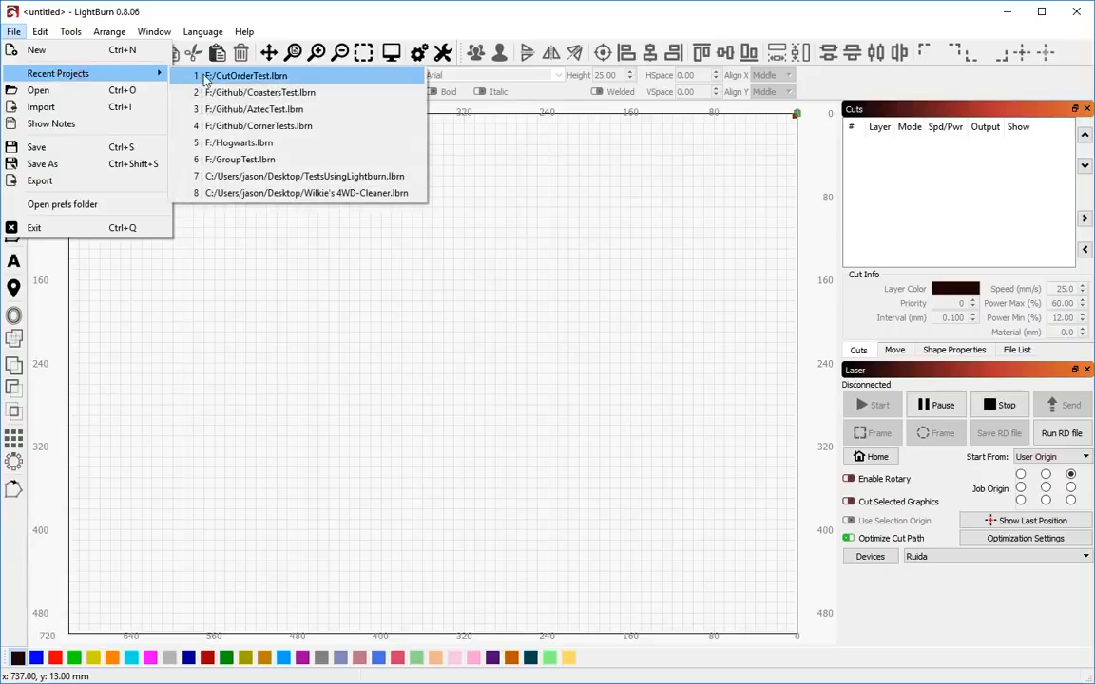
left_click(282, 80)
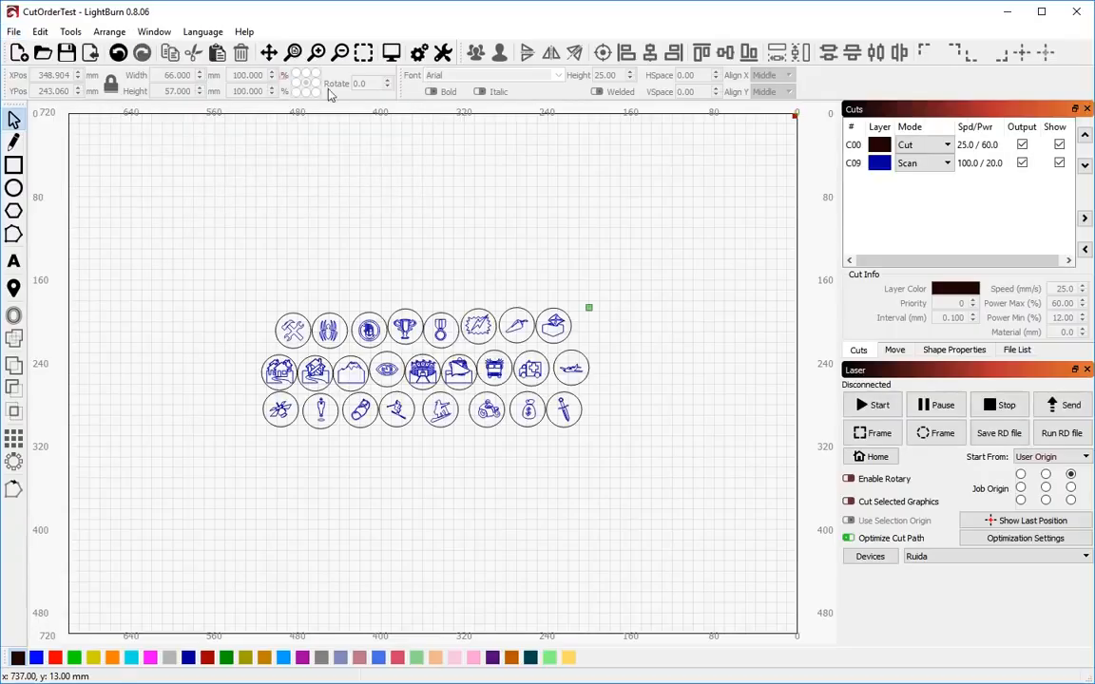
- Review the cut settings of the blue Scan layer C09 and accept them with Scan all shapes at once selected
scroll(432, 357, "up", 2)
scroll(432, 358, "up", 1)
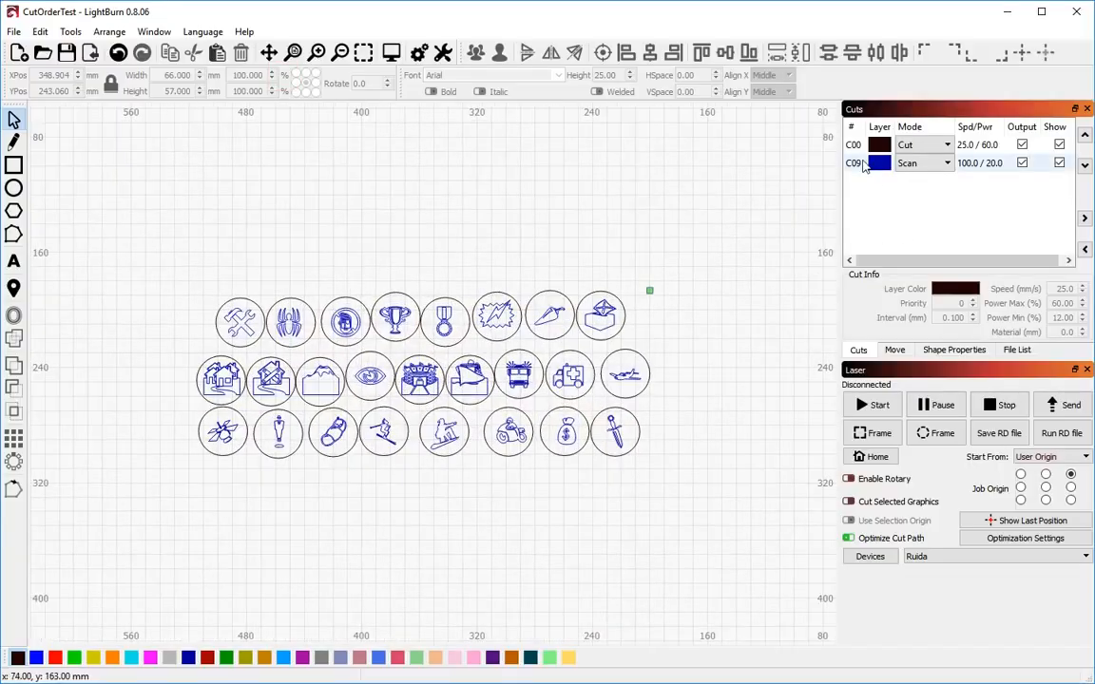
double_click(864, 168)
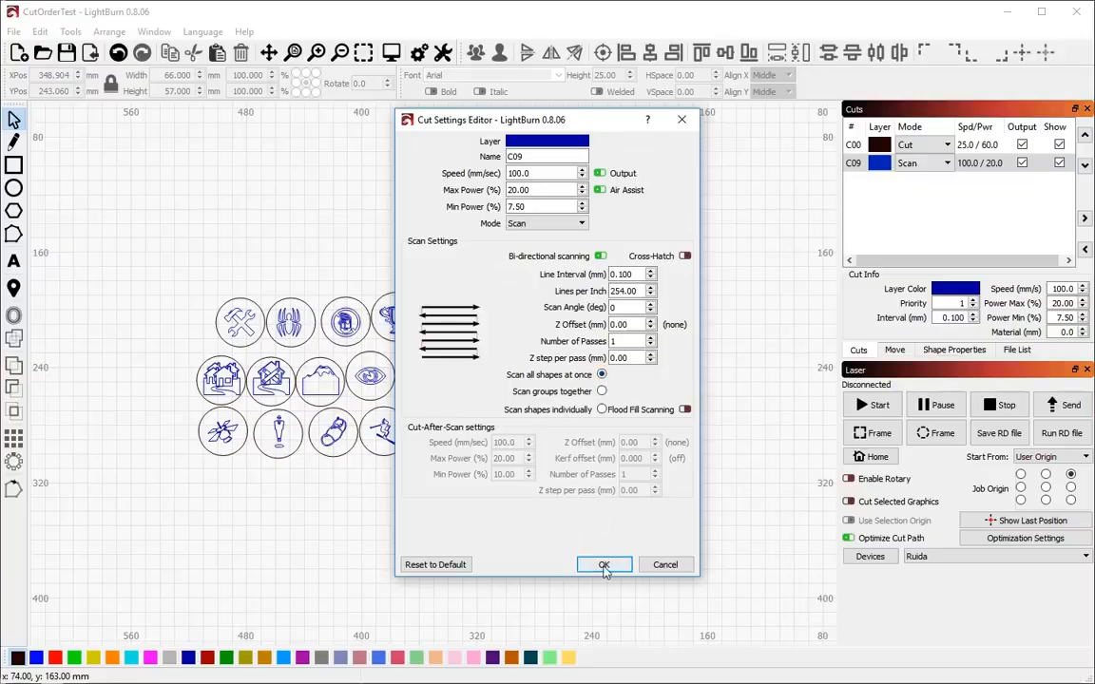
left_click(604, 565)
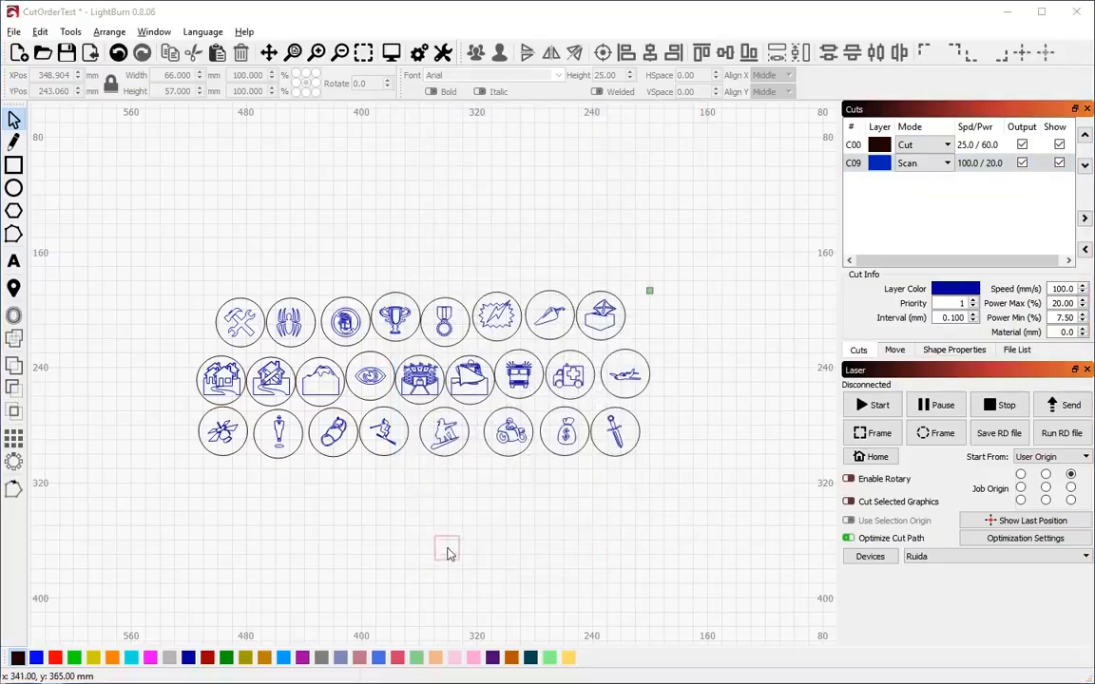
- Preview the job with cut layer C00 ahead of scan layer C09 and scrub through its sequence
key("alt+p")
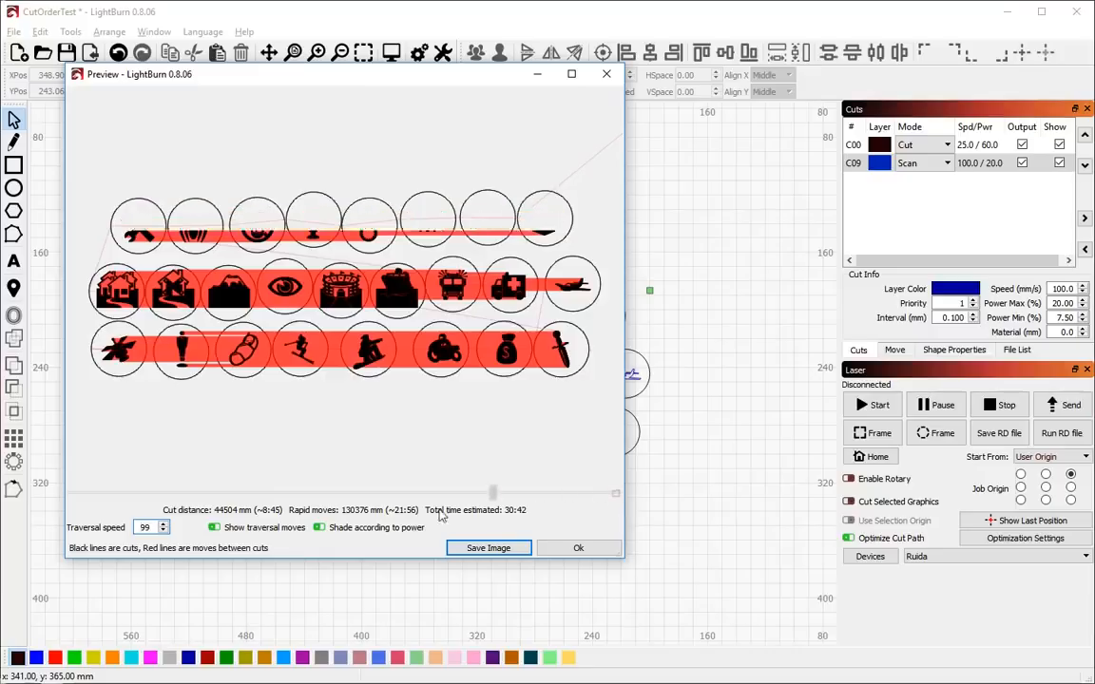
mouse_move(439, 509)
left_mouse_down()
mouse_move(29, 523)
mouse_move(76, 526)
mouse_move(269, 492)
mouse_move(424, 498)
left_mouse_up()
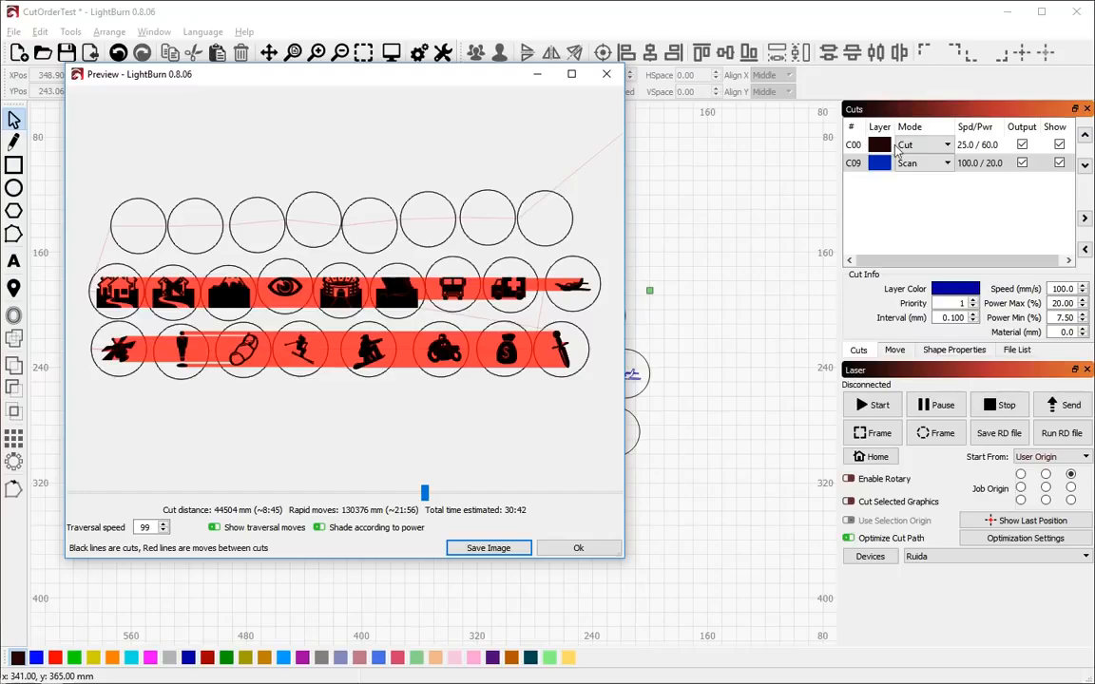
left_click(577, 547)
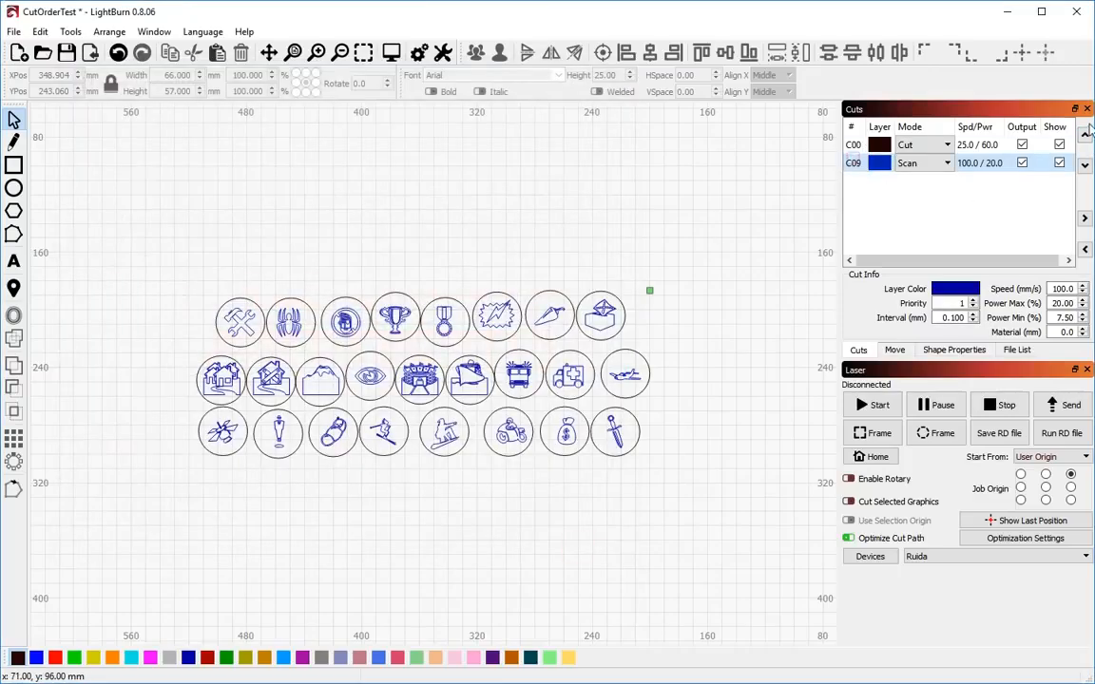
- Move scan layer C09 above cut layer C00 and scrub through the preview to check the new processing order
left_click_drag(854, 163, 853, 142)
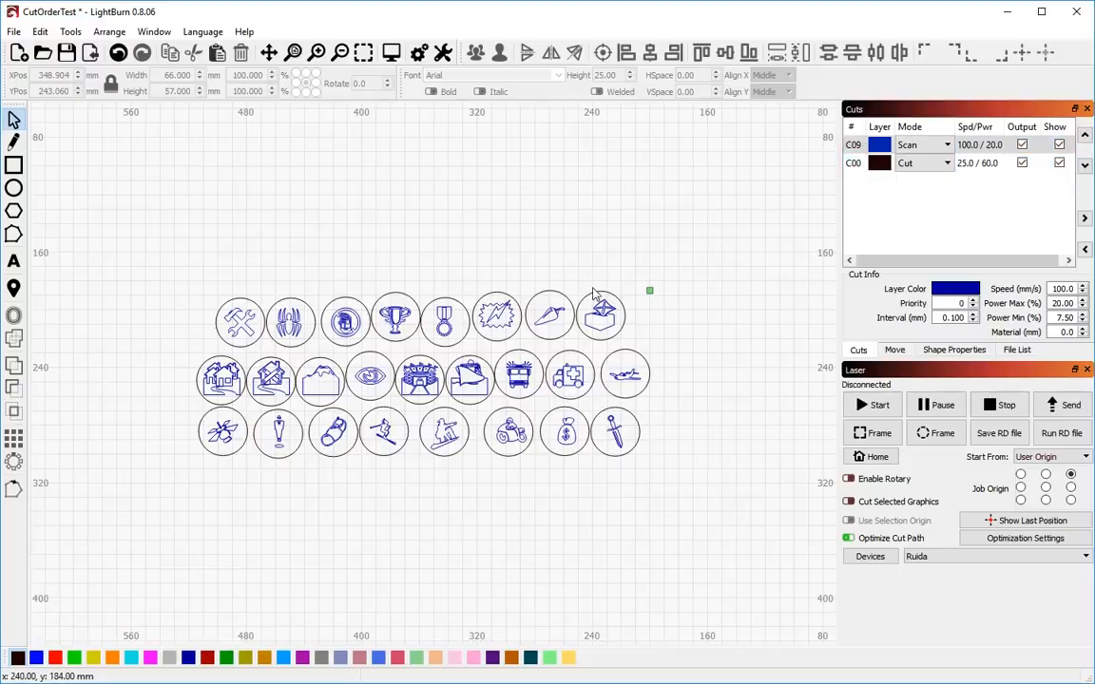
key("alt+p")
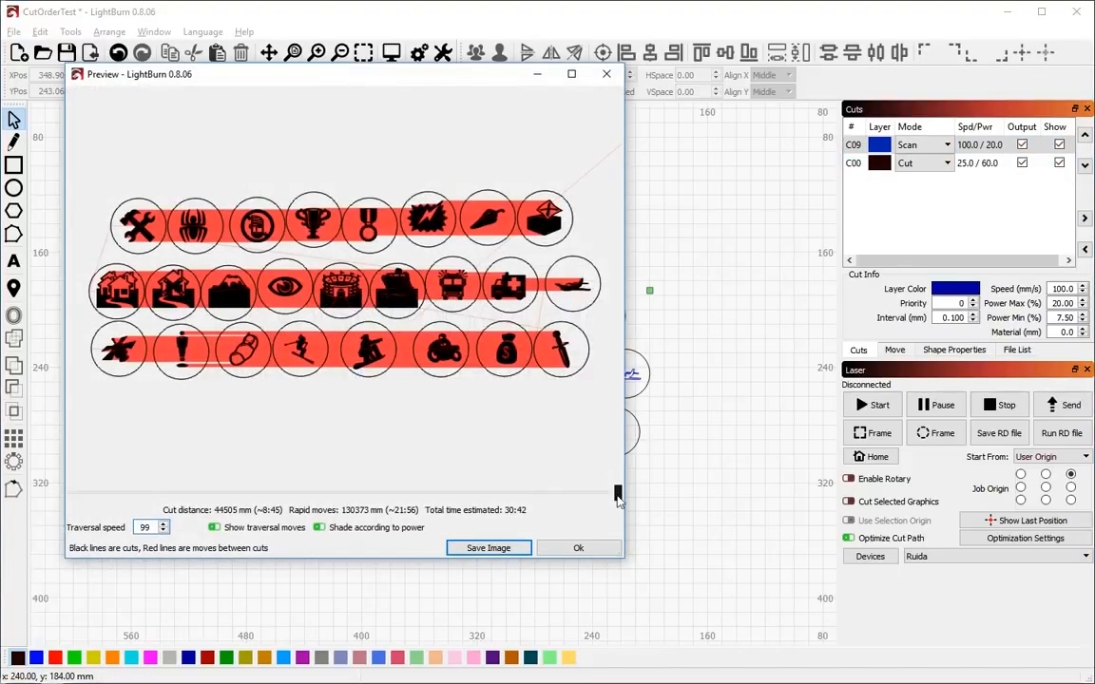
mouse_move(618, 492)
left_mouse_down()
mouse_move(108, 492)
mouse_move(541, 494)
mouse_move(561, 509)
mouse_move(618, 499)
left_mouse_up()
mouse_move(627, 505)
left_mouse_down()
mouse_move(122, 523)
mouse_move(304, 522)
mouse_move(601, 565)
mouse_move(615, 557)
mouse_move(361, 523)
mouse_move(380, 522)
mouse_move(214, 523)
mouse_move(428, 513)
mouse_move(472, 490)
left_mouse_up()
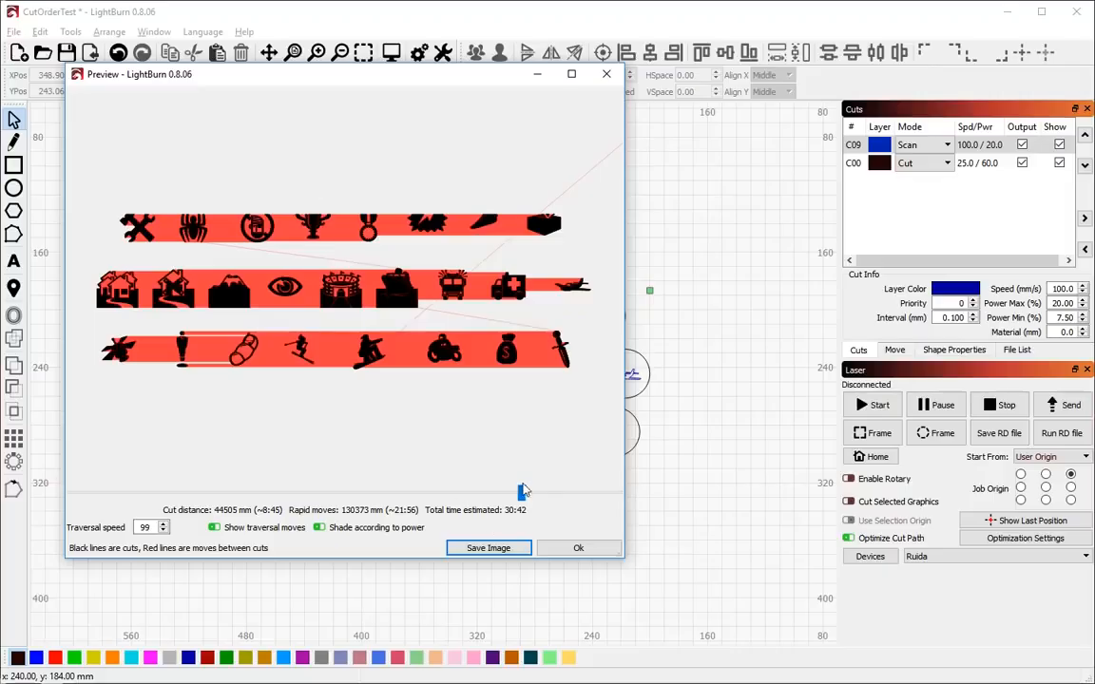
mouse_move(537, 495)
left_mouse_down()
mouse_move(599, 496)
mouse_move(568, 495)
mouse_move(584, 495)
left_mouse_up()
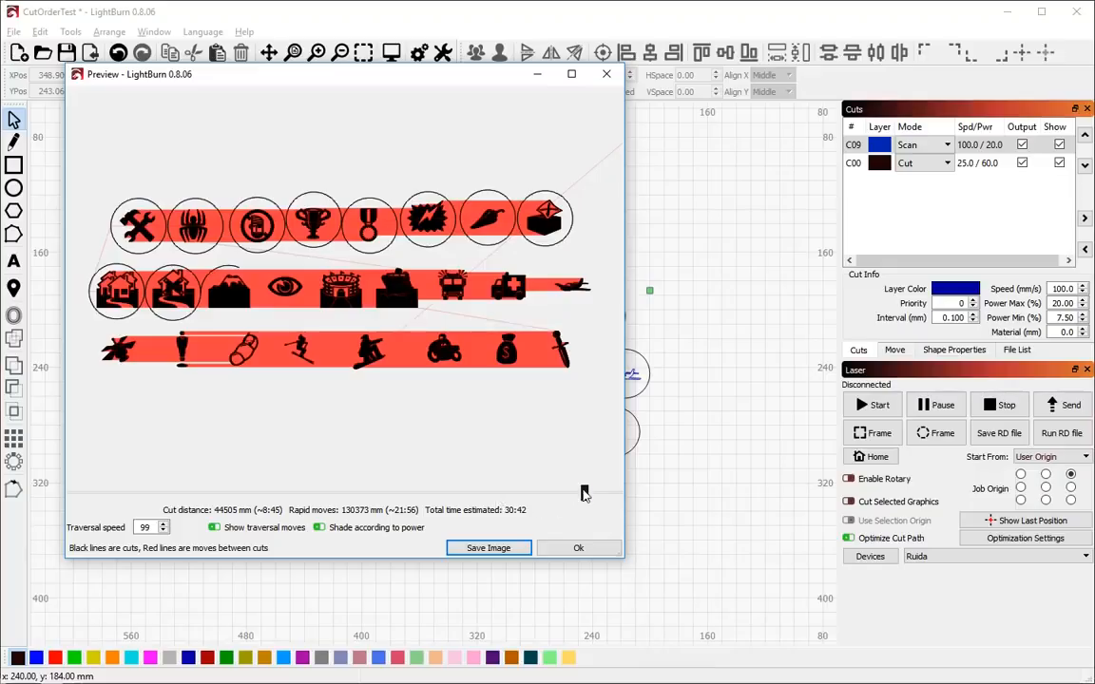
left_click_drag(584, 494, 594, 493)
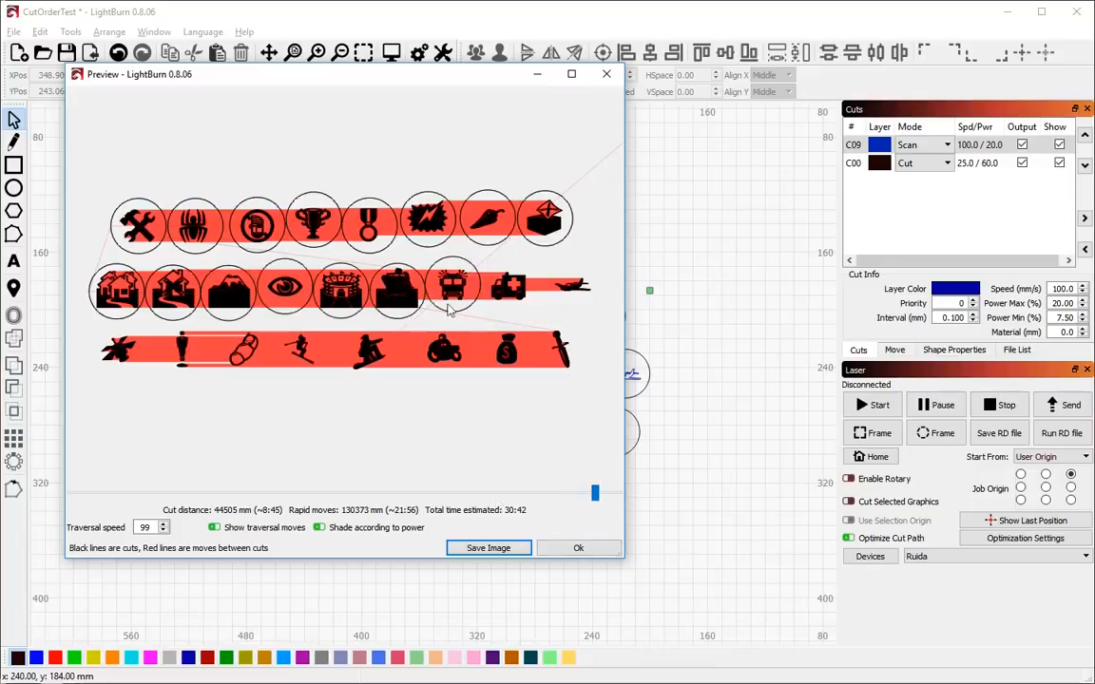
- Close the preview and set the blue Scan layer C09 to Scan groups together
left_click(578, 547)
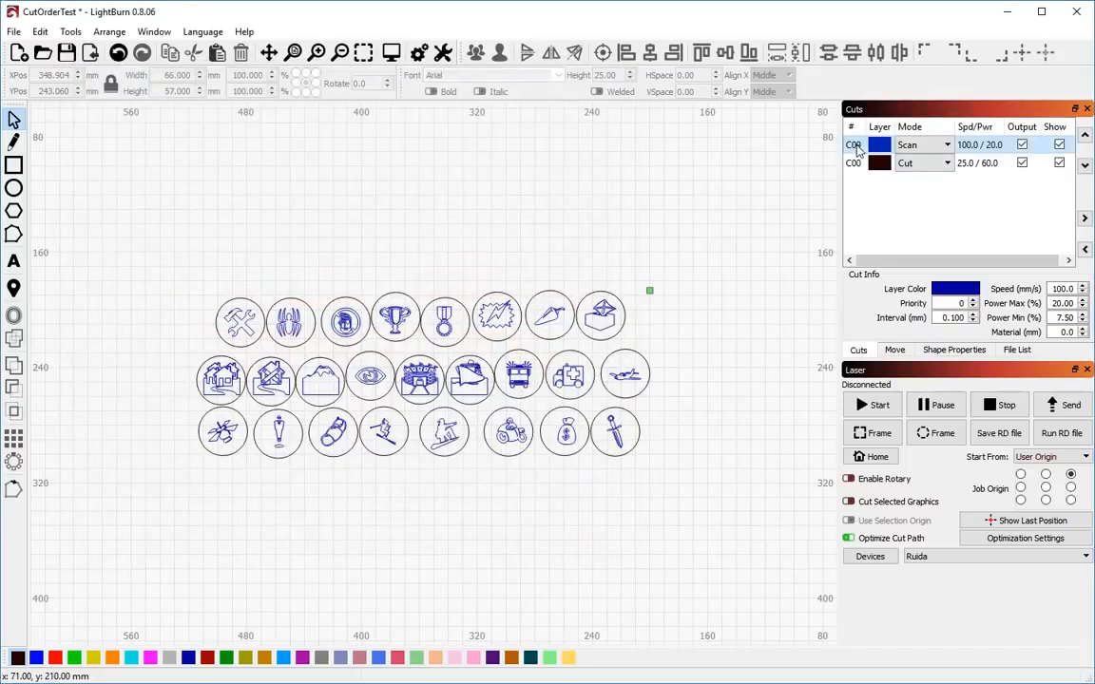
double_click(857, 150)
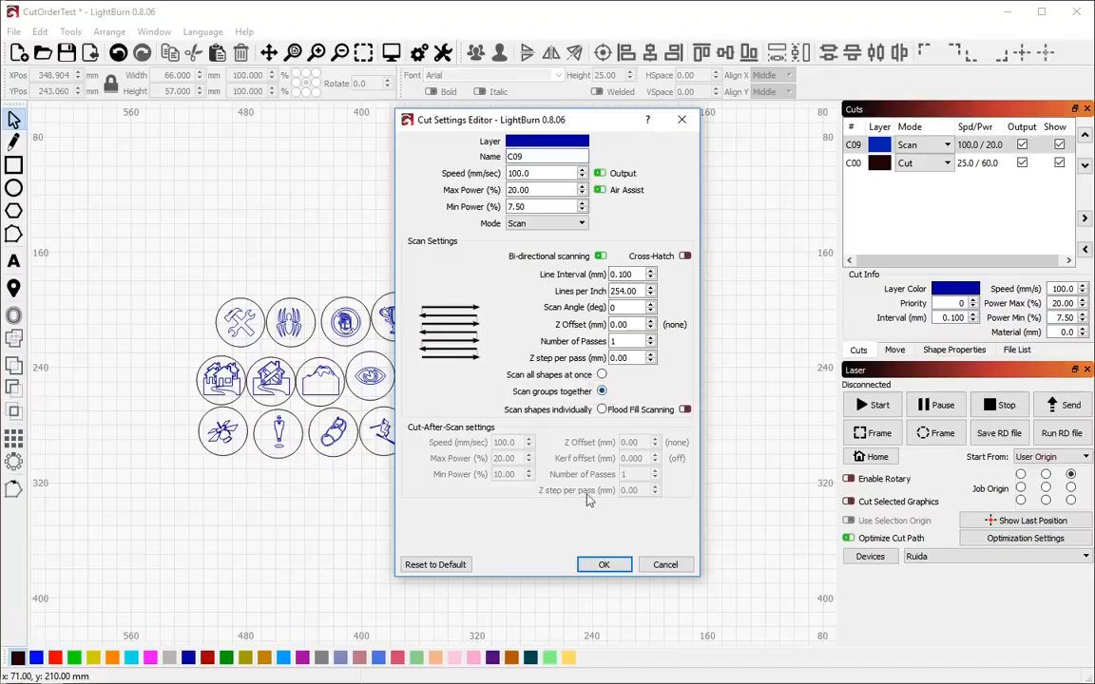
left_click(608, 565)
- Select several badges in the upper row one at a time to check how each circle and its icon are grouped
scroll(604, 313, "up", 5)
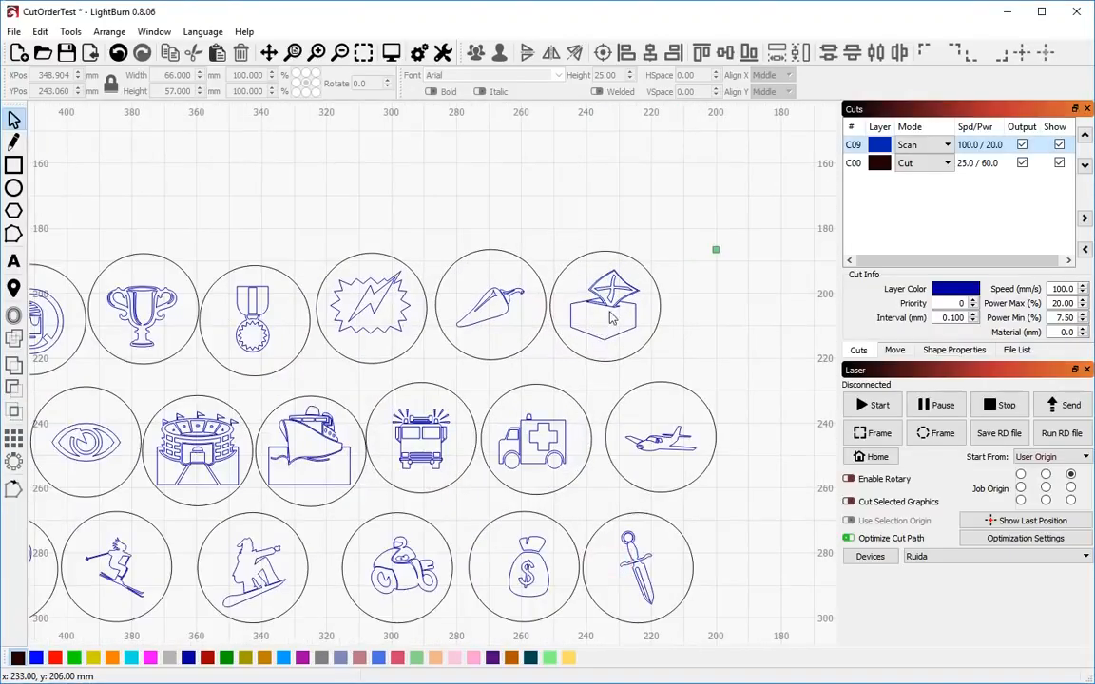
left_click(604, 309)
left_click(505, 249)
left_click_drag(511, 238, 488, 261)
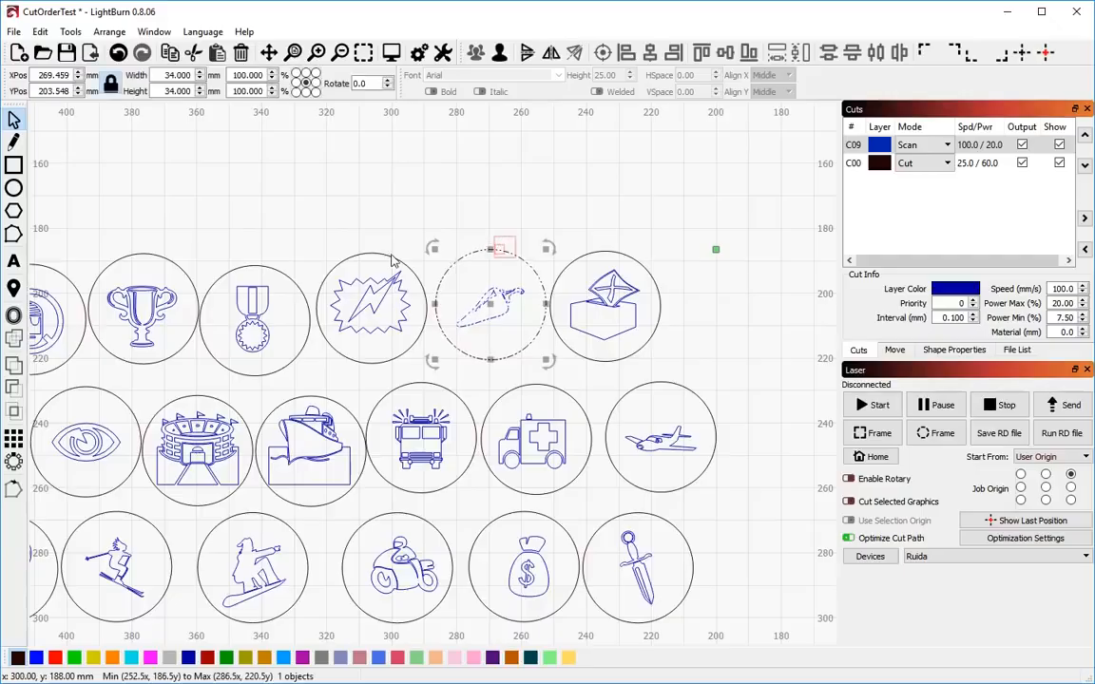
left_click(387, 258)
left_click(261, 265)
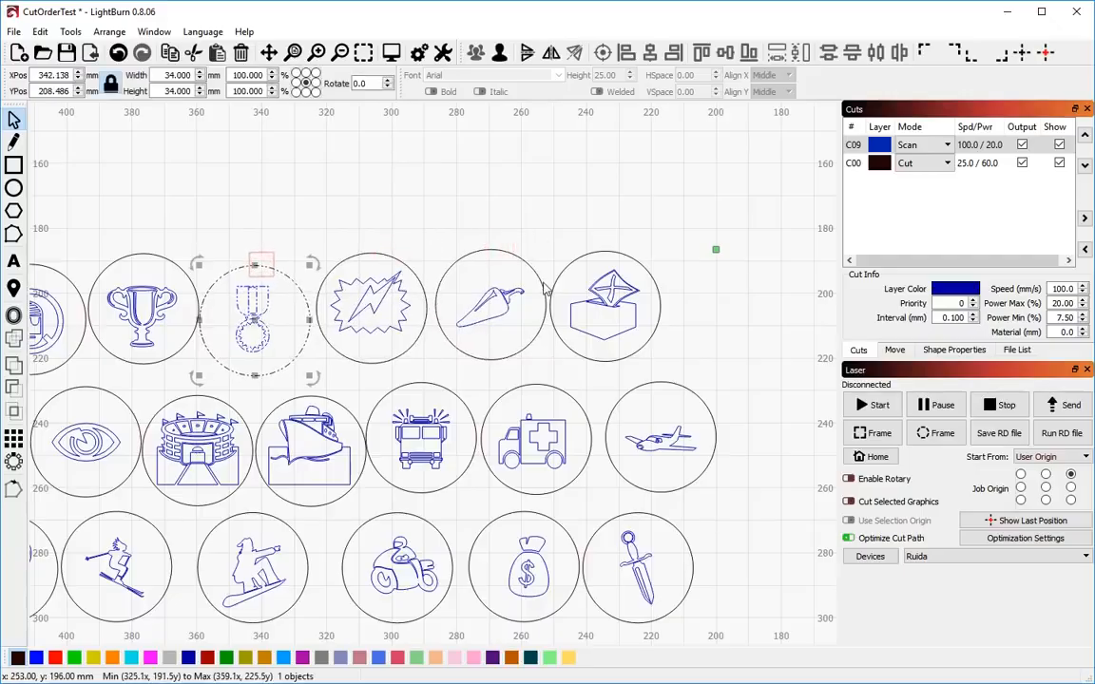
left_click(618, 255)
scroll(639, 190, "down", 3)
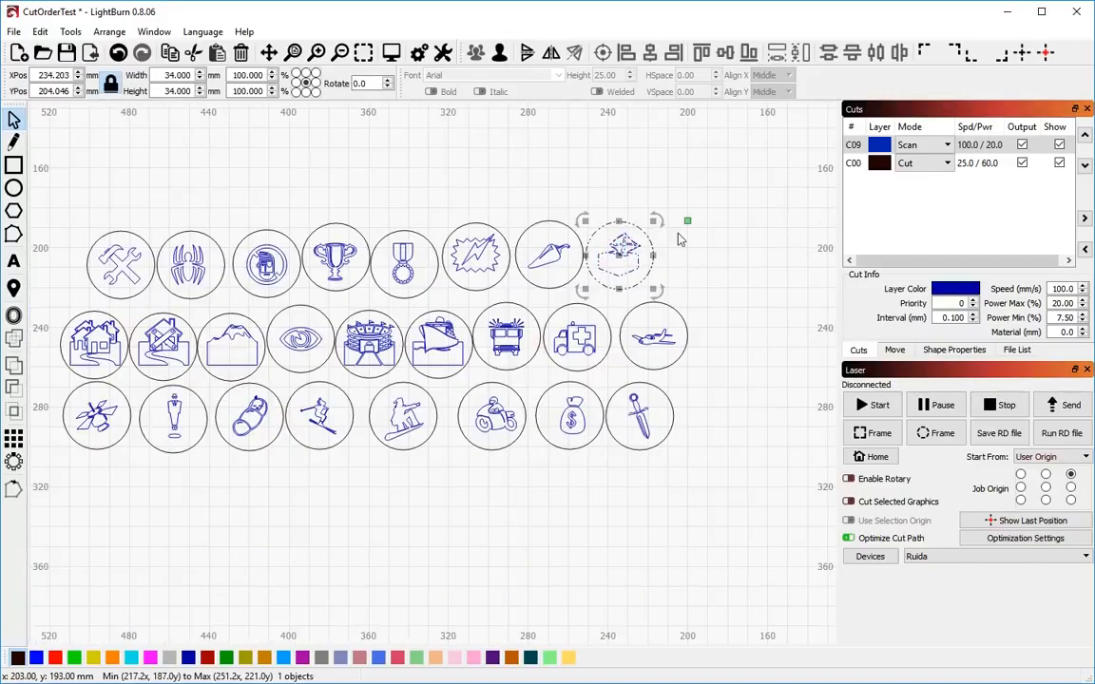
left_click(702, 252)
- Select the ambulance badge and preview it alone with Cut Selected Graphics enabled
scroll(601, 328, "up", 3)
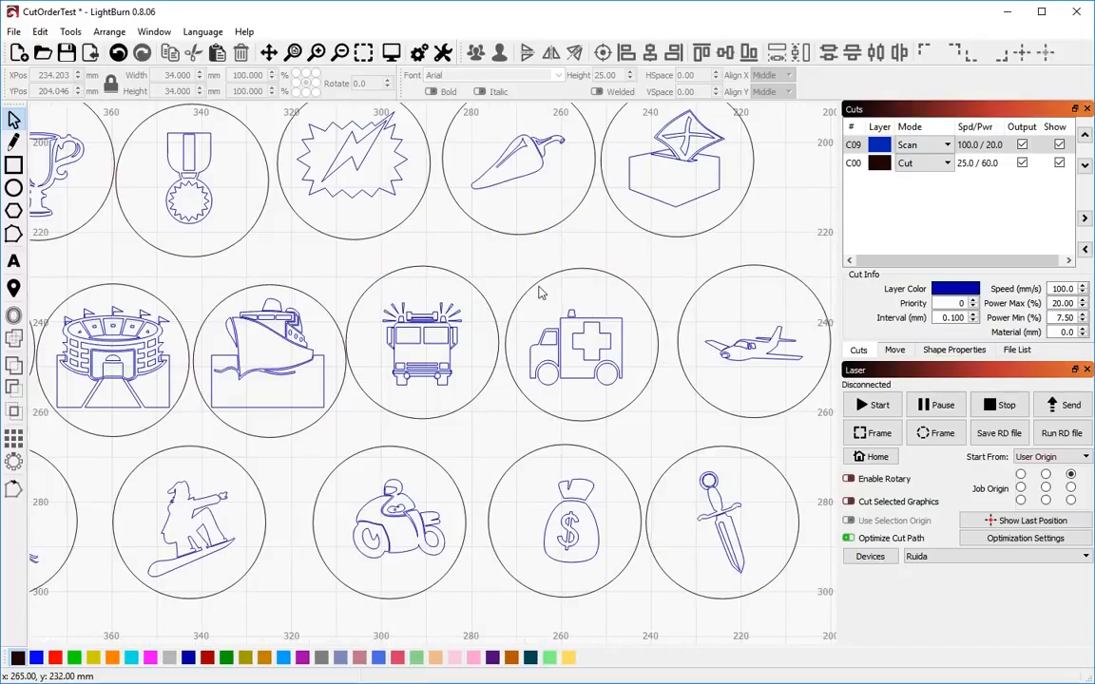
scroll(539, 293, "up", 3)
left_click_drag(388, 173, 737, 534)
left_click(867, 503)
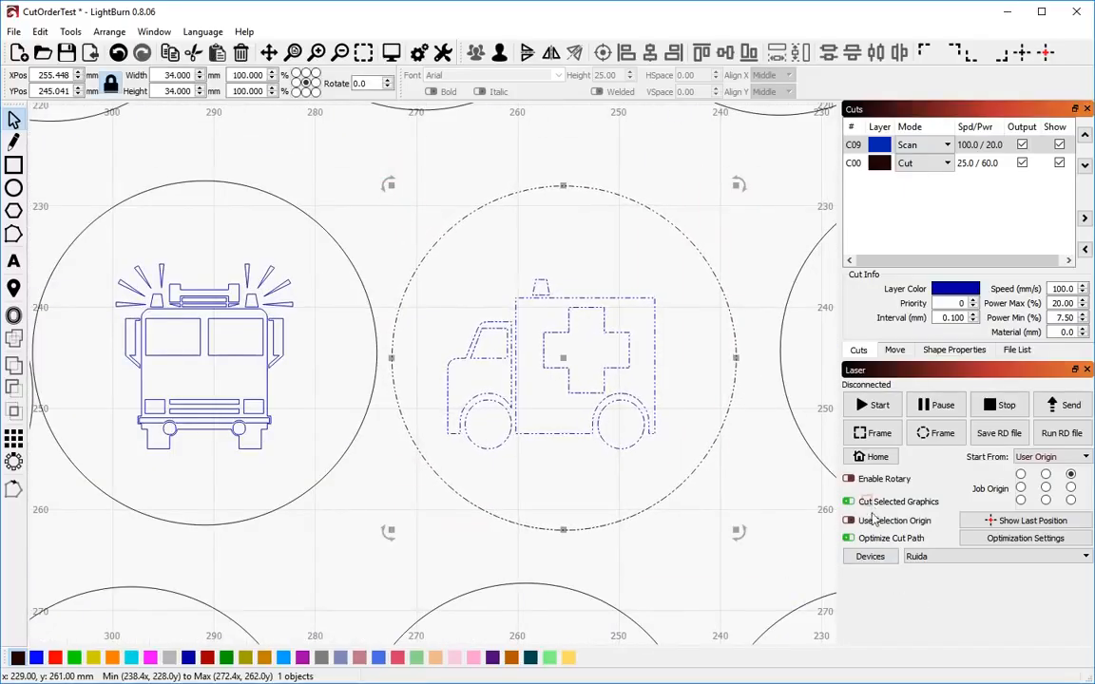
key("alt+p")
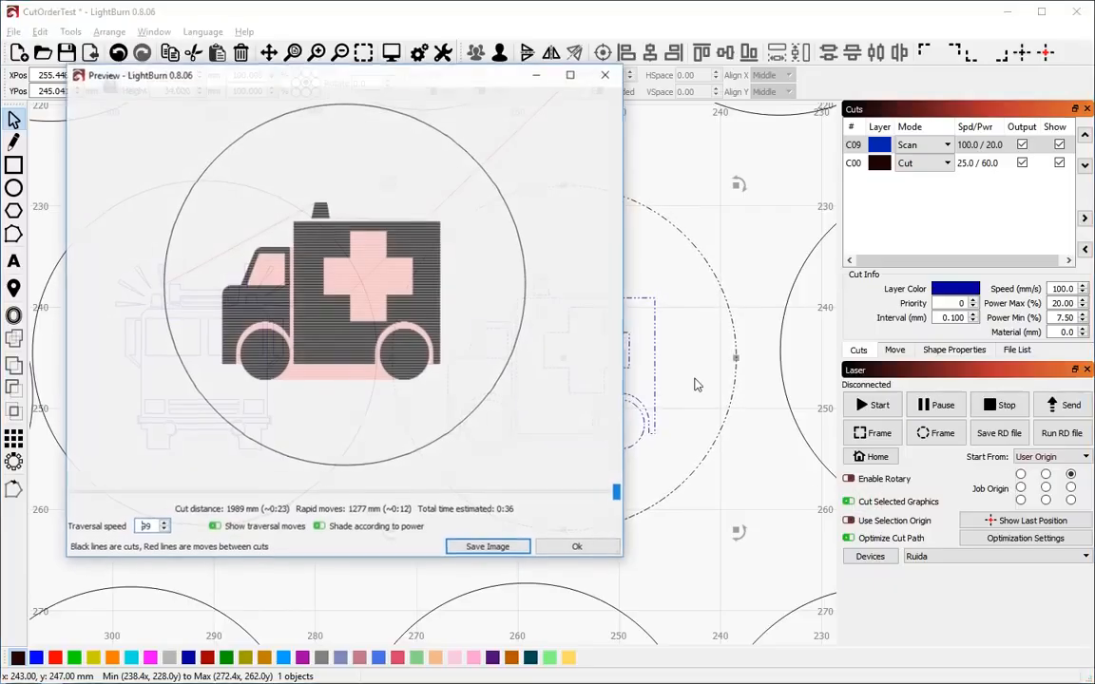
mouse_move(615, 493)
left_mouse_down()
mouse_move(71, 503)
mouse_move(616, 497)
left_mouse_up()
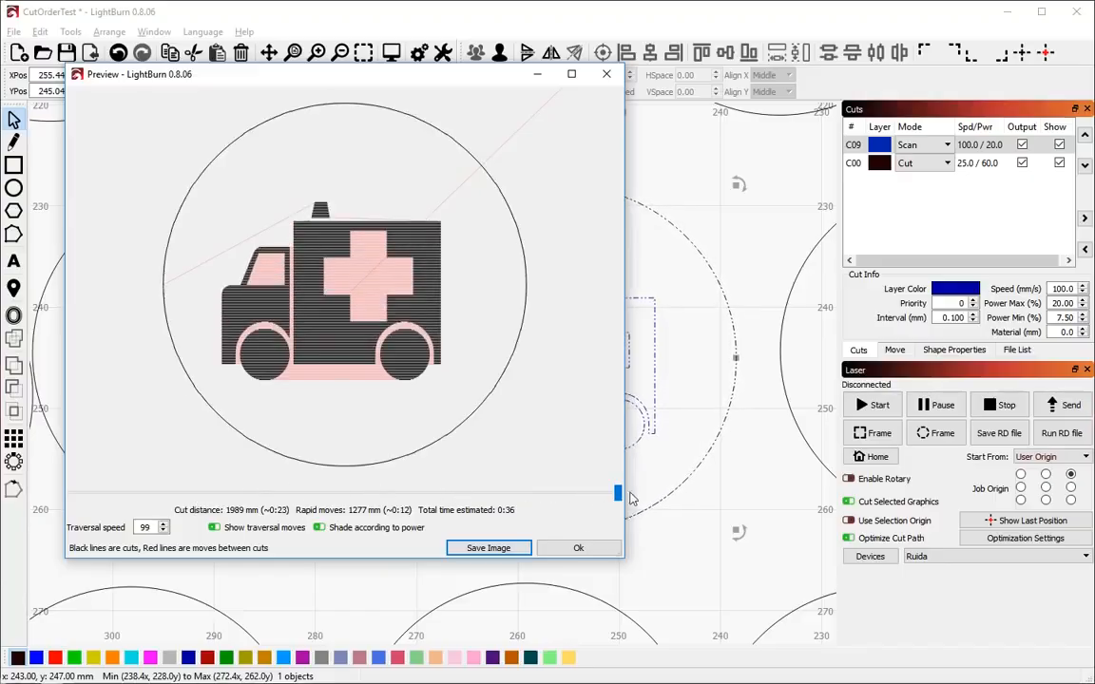
left_click(578, 548)
- Set Scan layer C09 to Scan shapes individually and scrub through the ambulance badge's preview
double_click(855, 144)
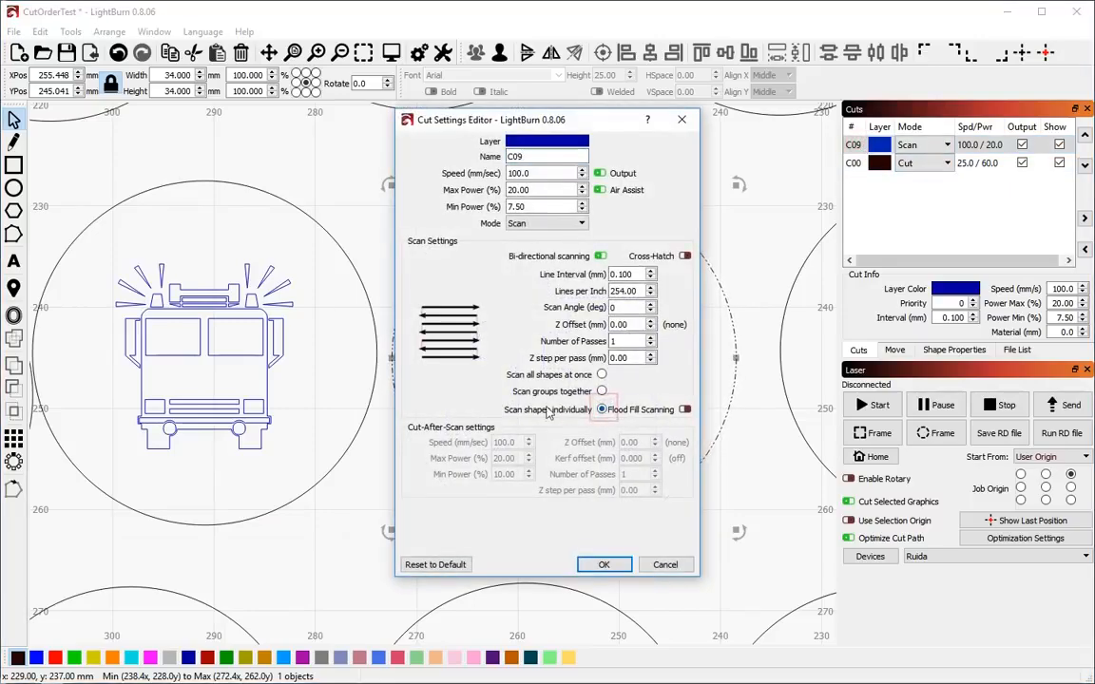
left_click(604, 564)
key("alt+p")
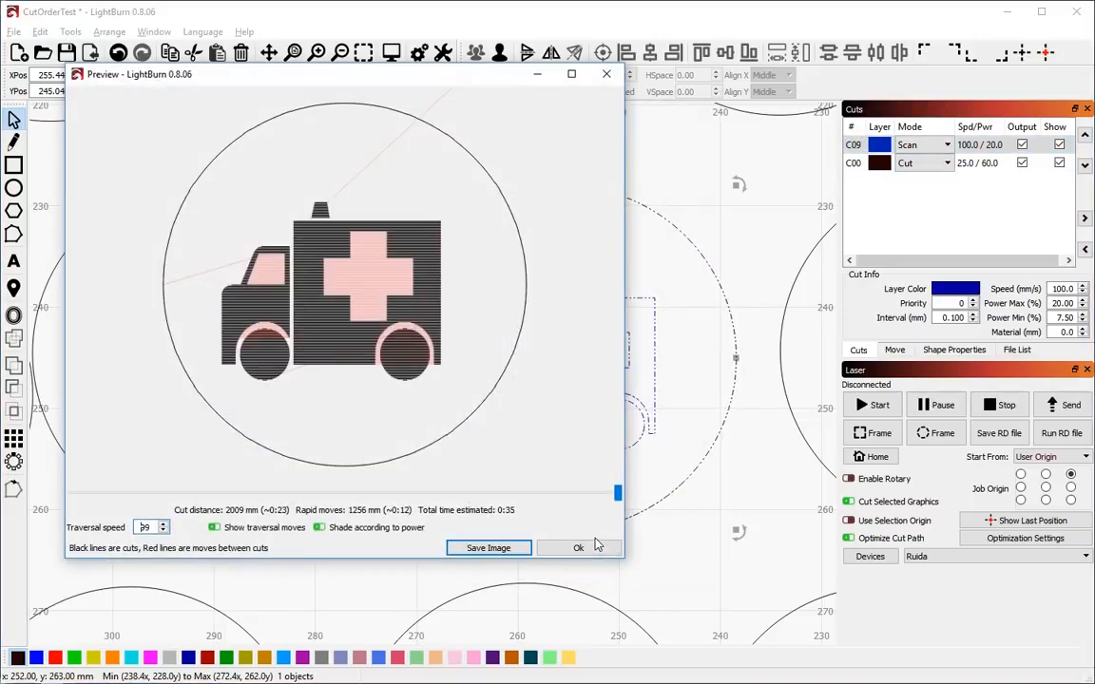
left_click_drag(245, 532, 616, 474)
left_click(577, 547)
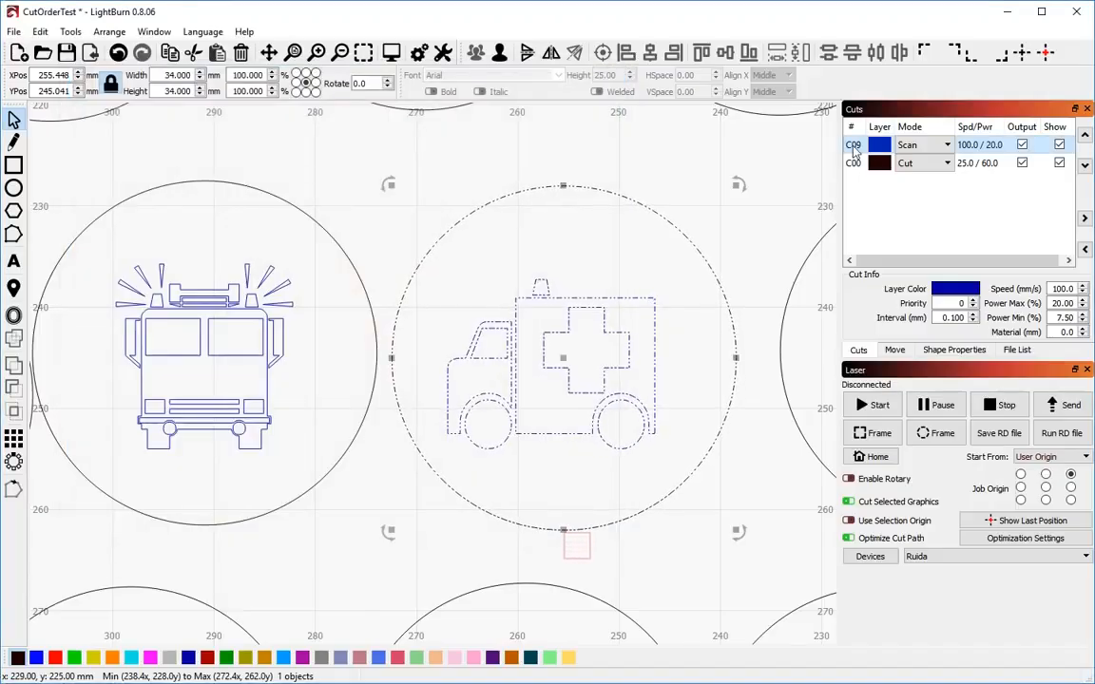
- Set Scan layer C09 back to Scan groups together and preview the ambulance badge again
double_click(851, 148)
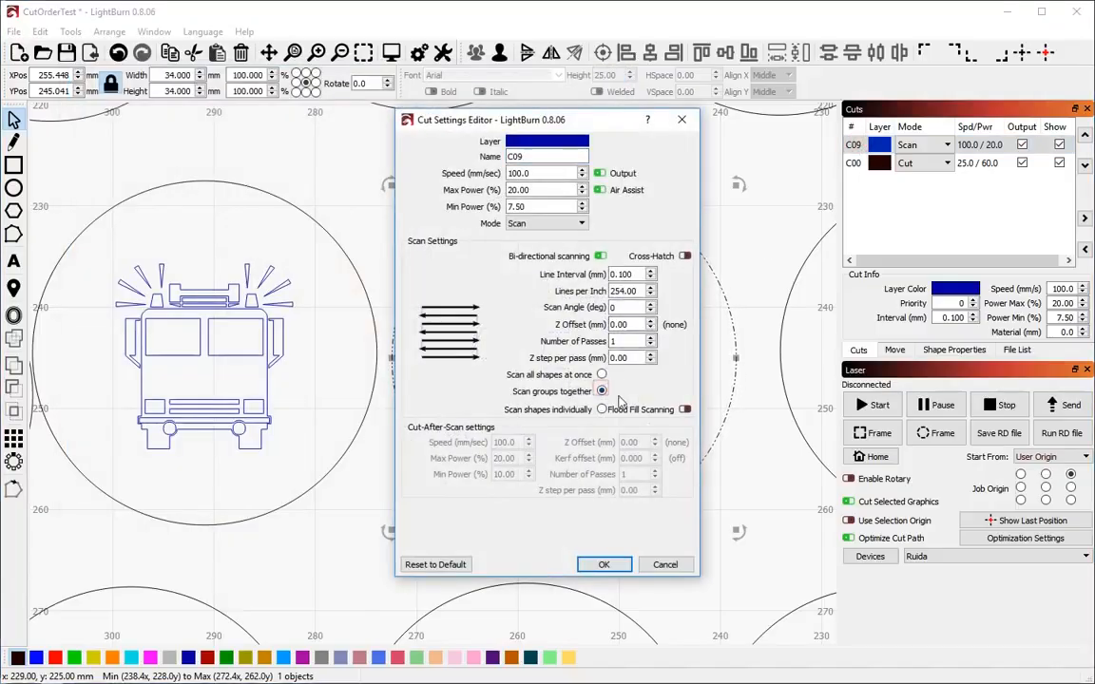
left_click(603, 565)
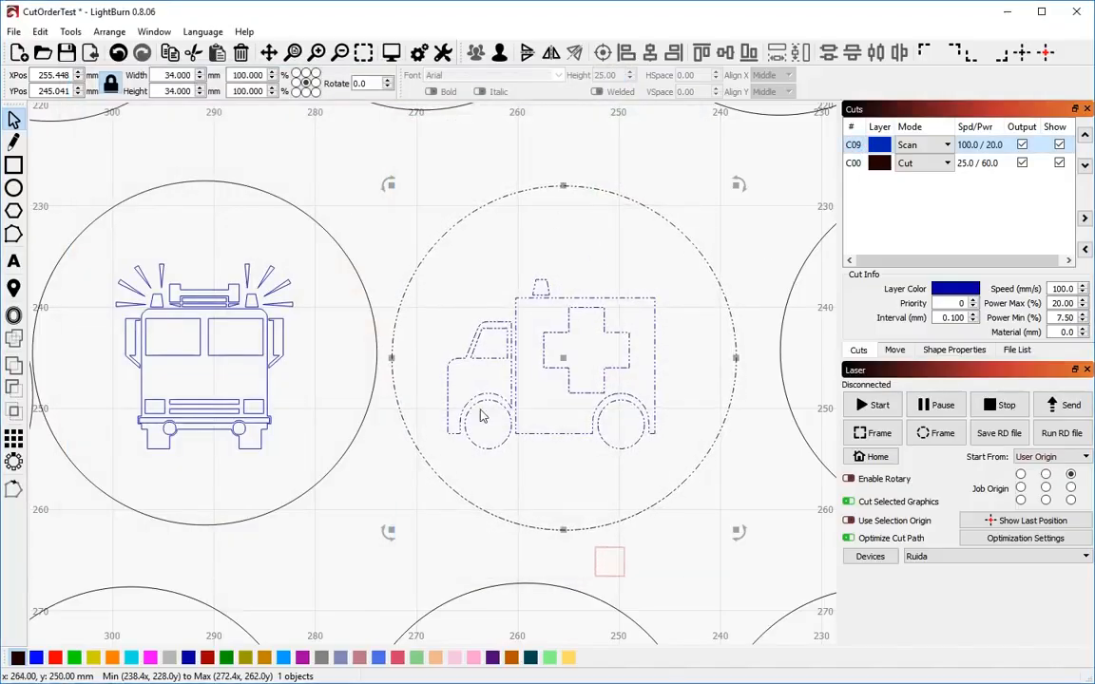
key("alt+p")
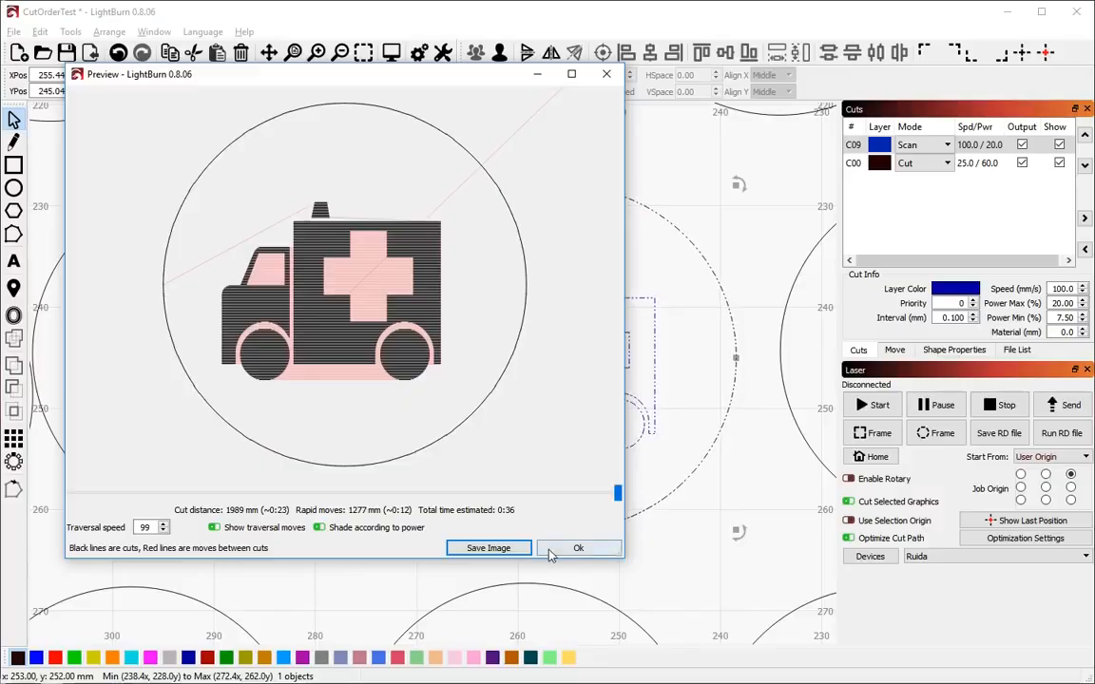
left_click(577, 548)
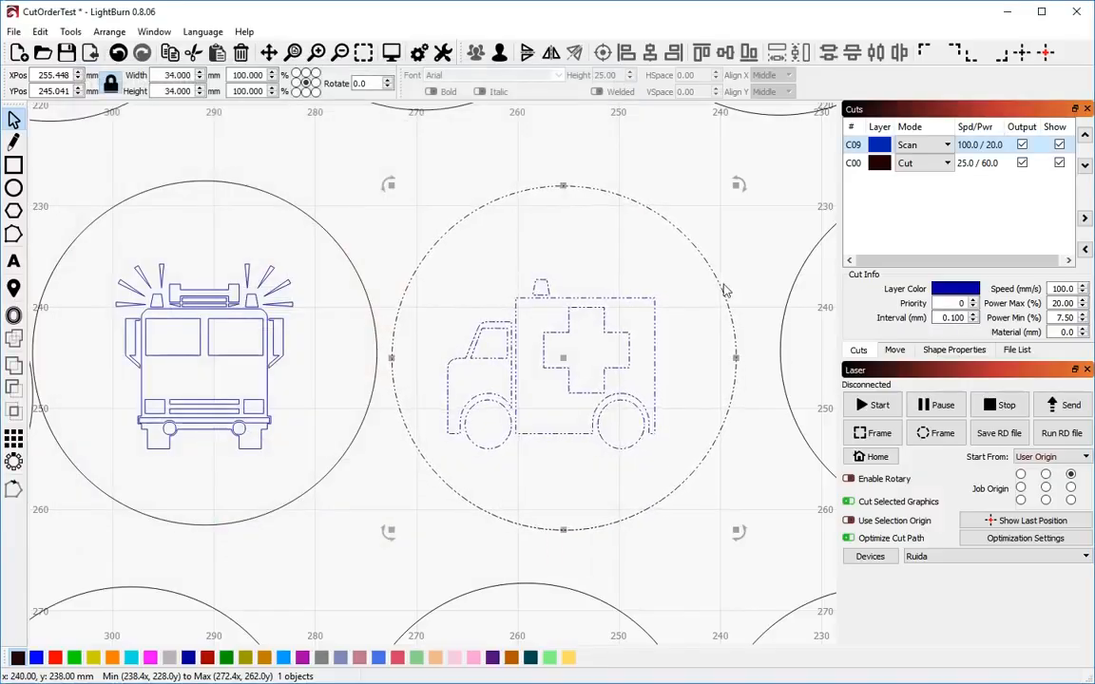
- Deselect the ambulance badge and disable Cut Selected Graphics so the whole layout is processed
scroll(726, 285, "down", 1)
left_click(719, 194)
left_click(861, 501)
scroll(617, 275, "down", 1)
scroll(618, 280, "down", 4)
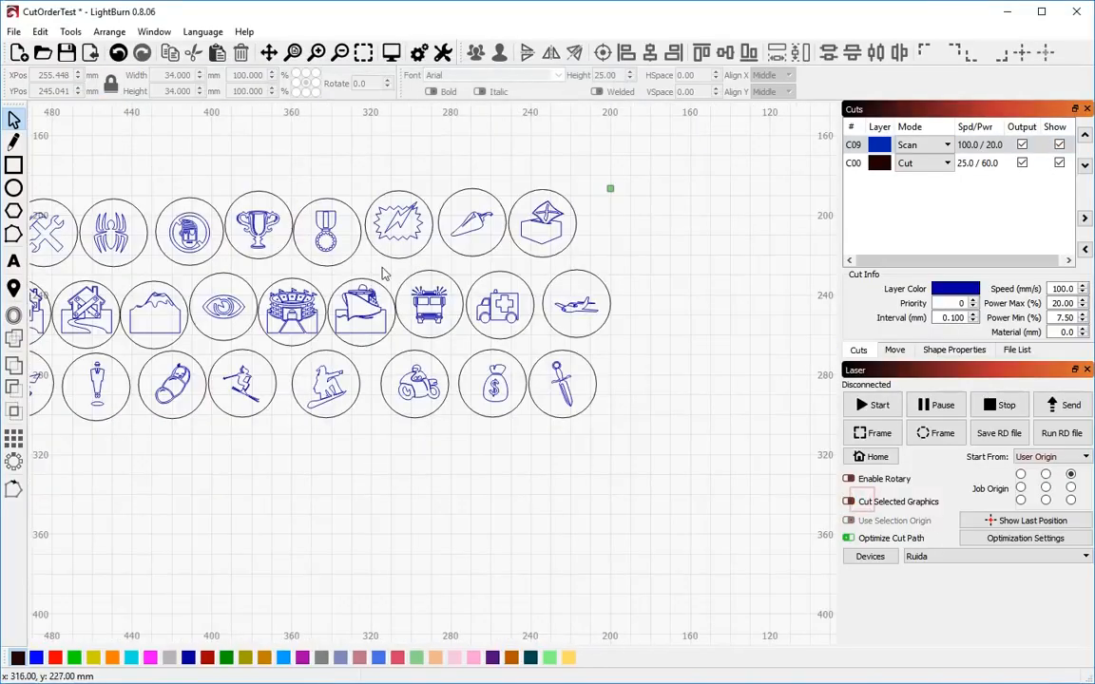
scroll(633, 337, "down", 1)
scroll(652, 268, "up", 1)
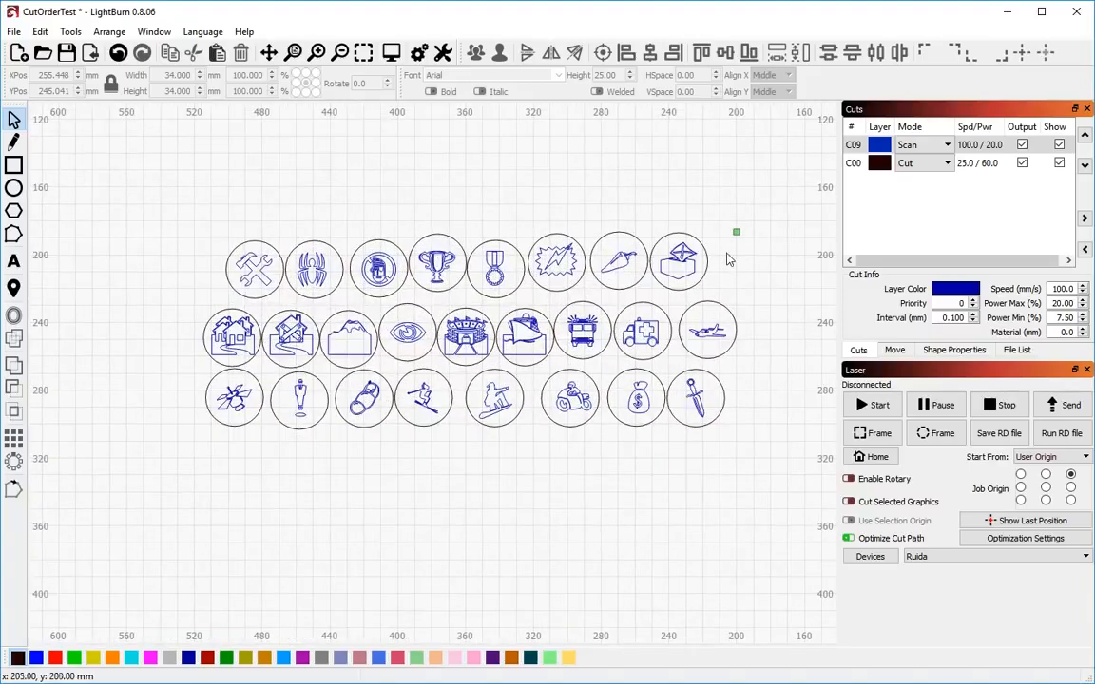
- Check the grouping of the envelope and chilli pepper badges by selecting them, then clear the selection
left_click(691, 249)
left_click(613, 247)
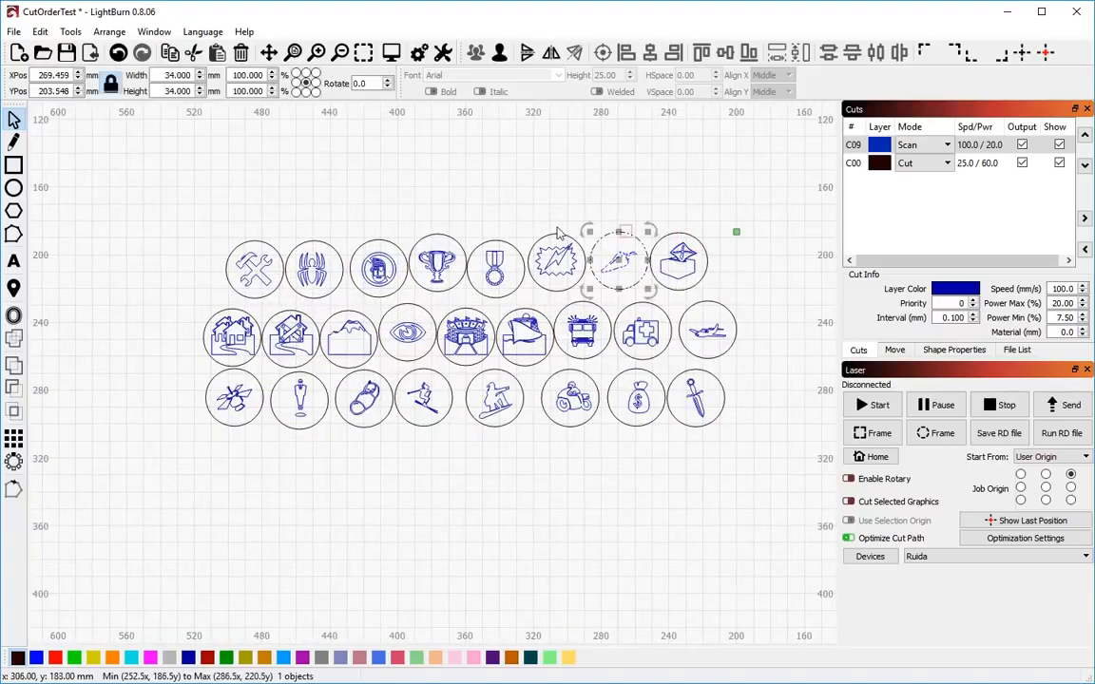
left_click(558, 211)
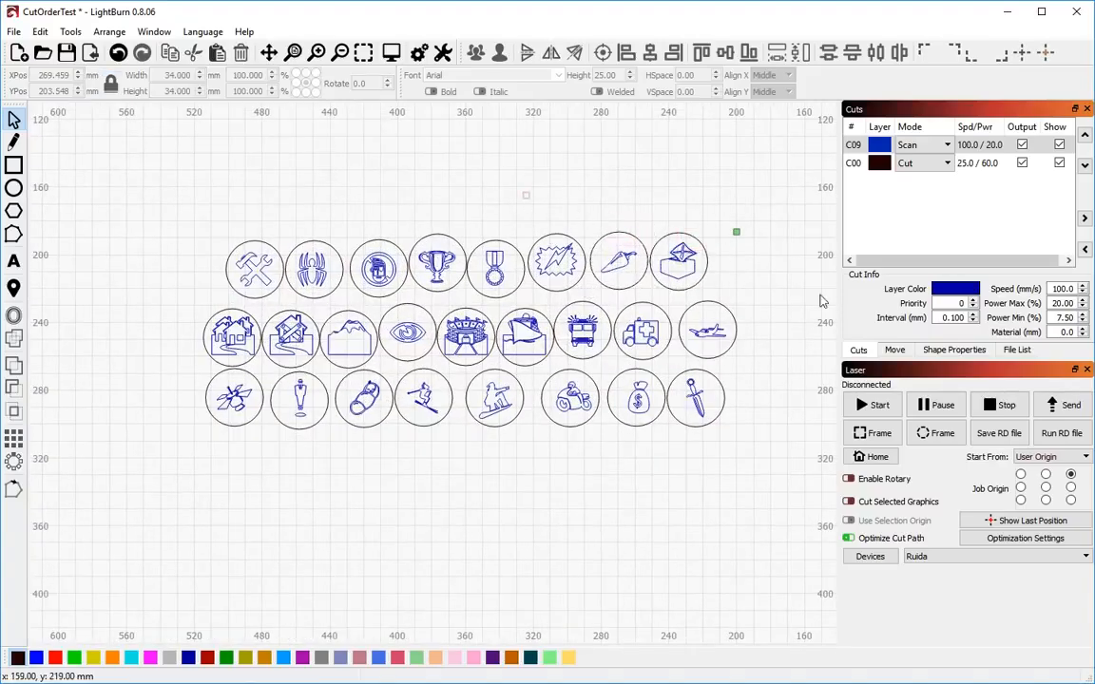
- Replace Order by Layer with Order by Group in the cut optimization settings
left_click(1012, 538)
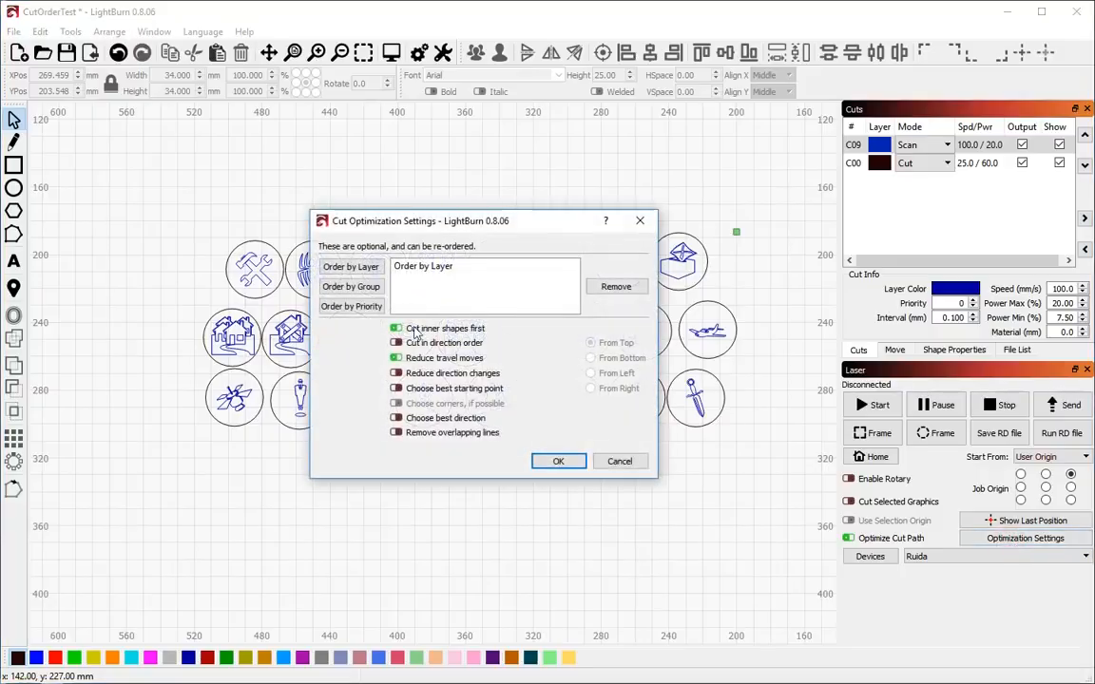
left_click(350, 286)
left_click(423, 266)
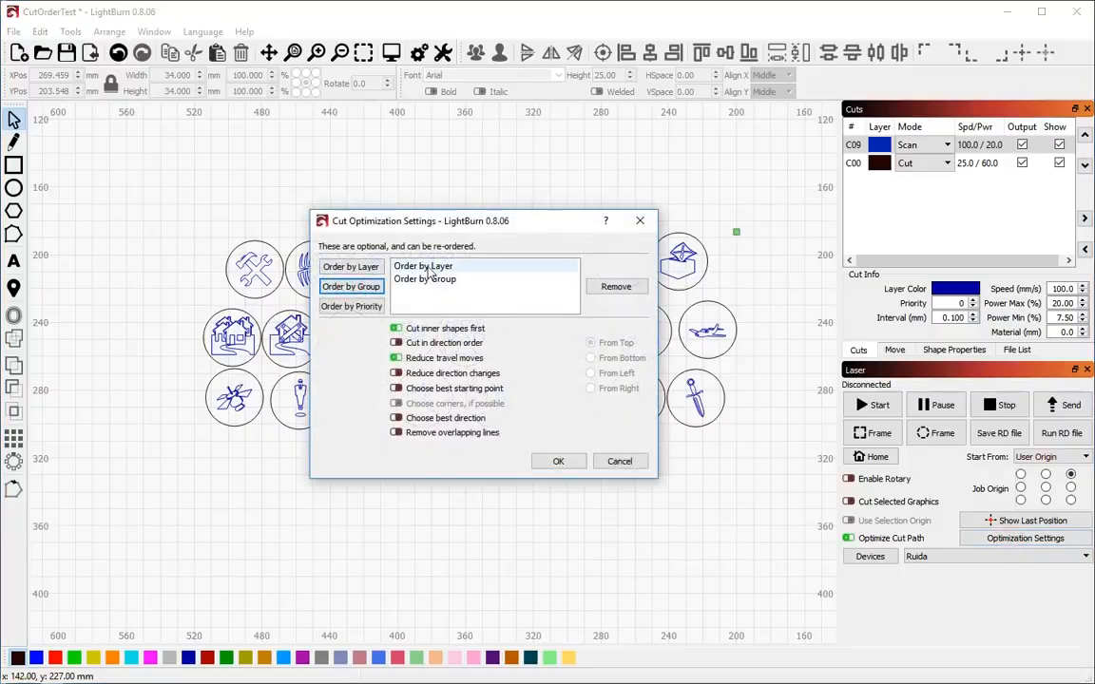
left_click(614, 289)
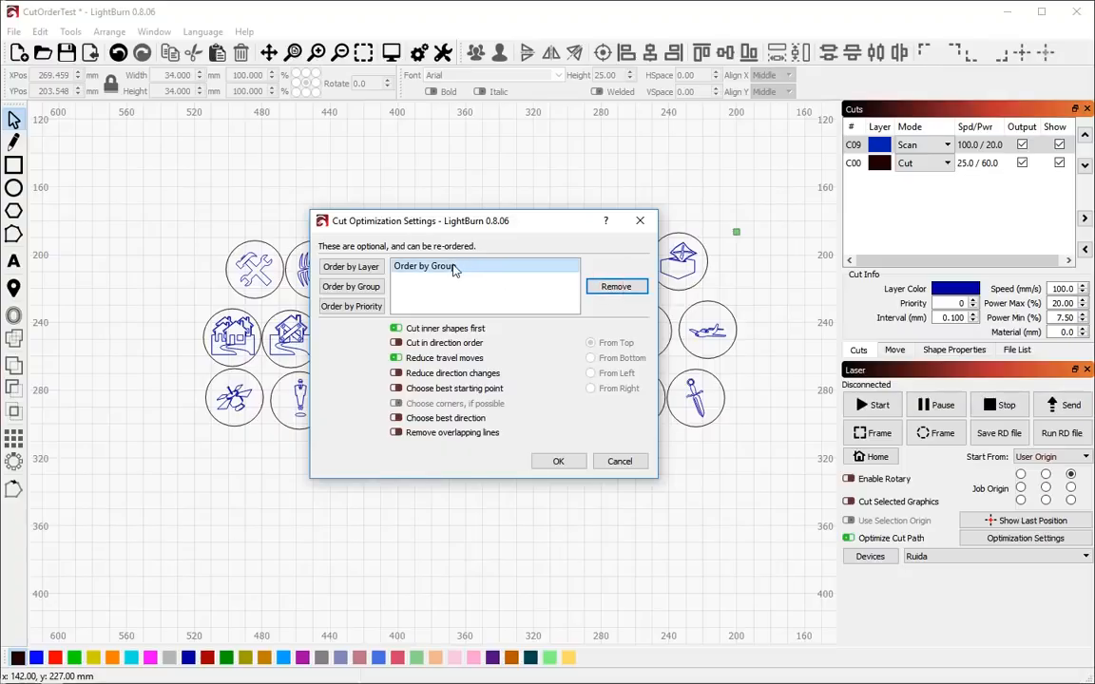
left_click(429, 271)
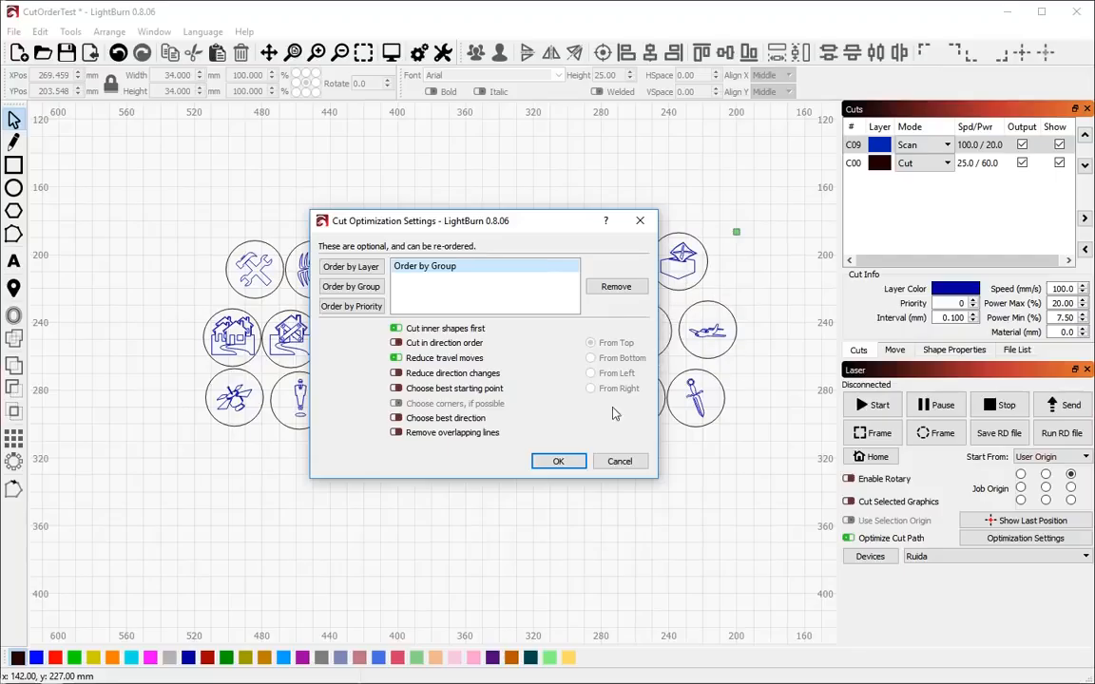
left_click(559, 461)
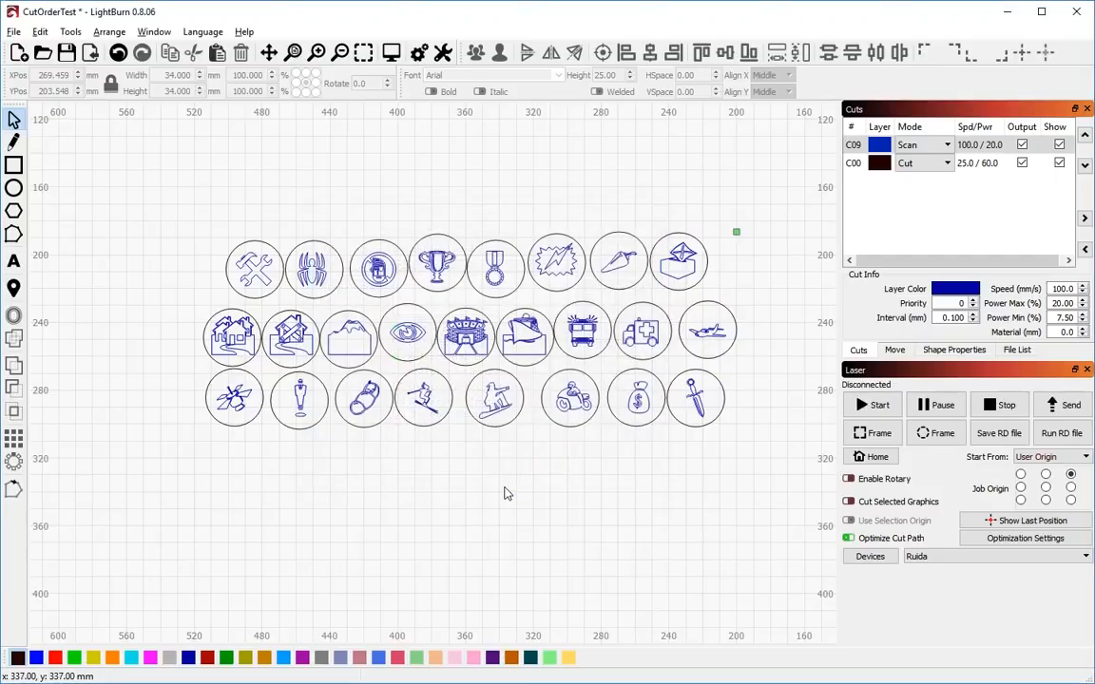
- Preview the full job ordered by group and scrub through the engraving and cutting sequence of the badges
key("alt+p")
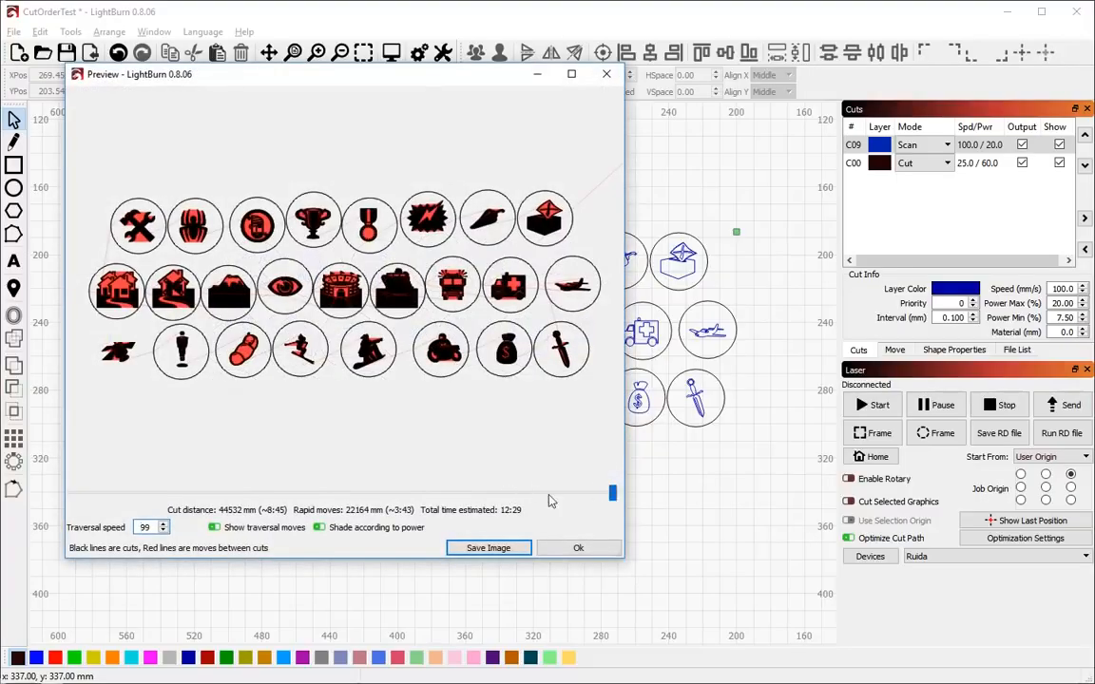
left_click_drag(616, 493, 427, 494)
mouse_move(359, 501)
left_mouse_down()
mouse_move(12, 492)
mouse_move(103, 496)
mouse_move(157, 513)
mouse_move(176, 480)
mouse_move(370, 480)
mouse_move(473, 456)
left_mouse_up()
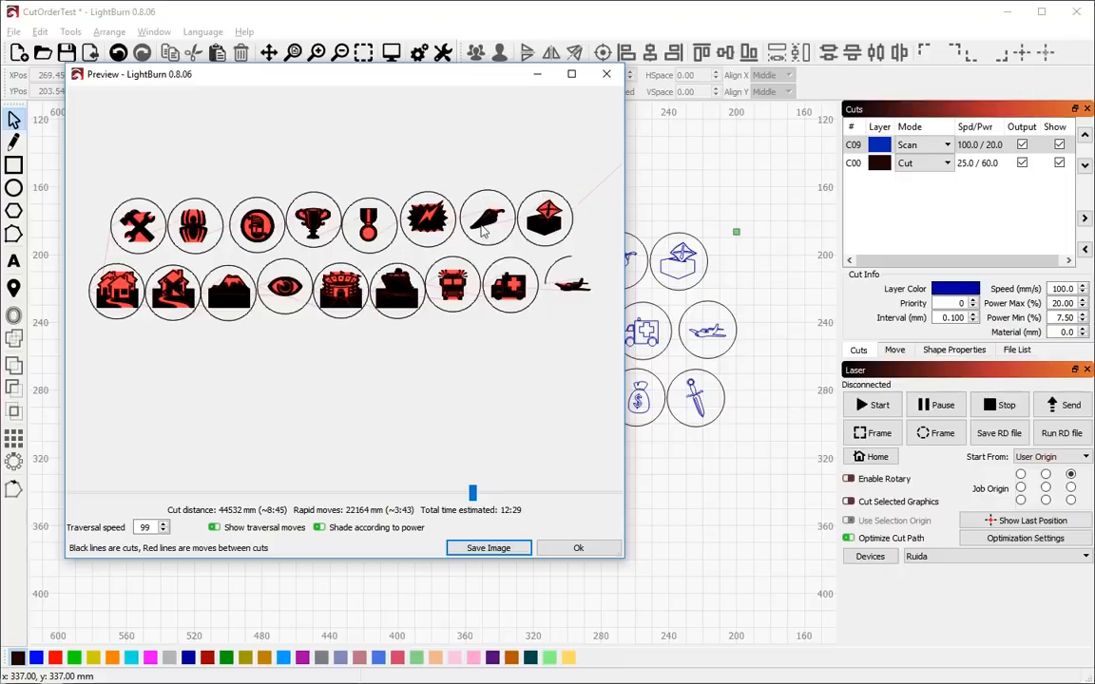
left_click_drag(475, 497, 567, 519)
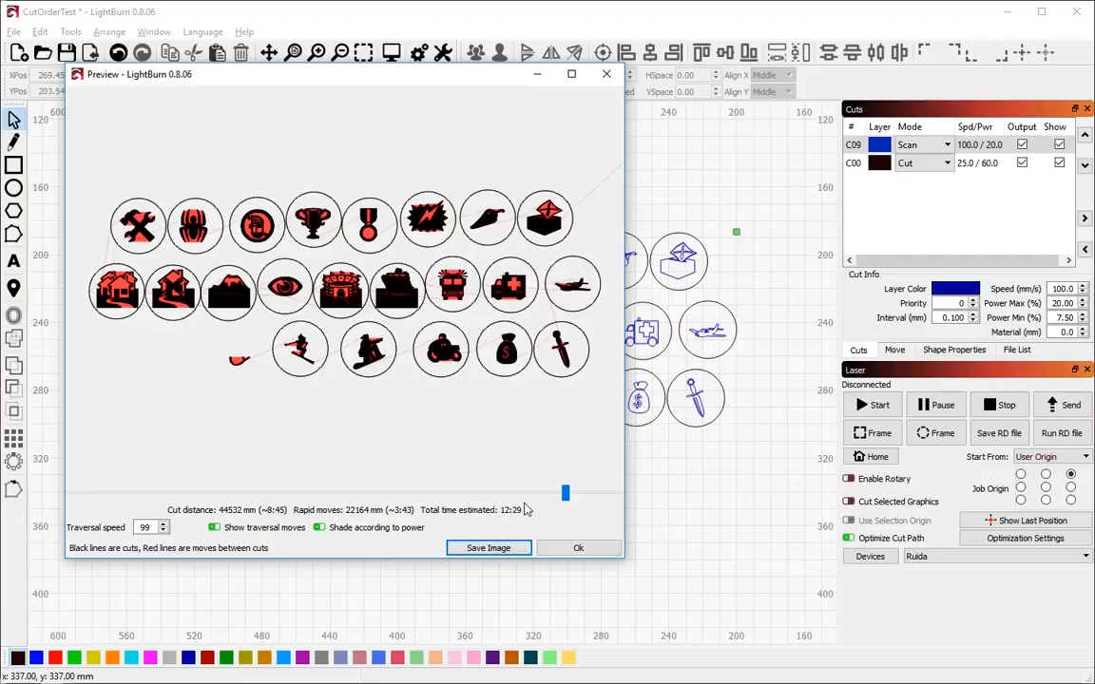
left_click_drag(562, 494, 575, 496)
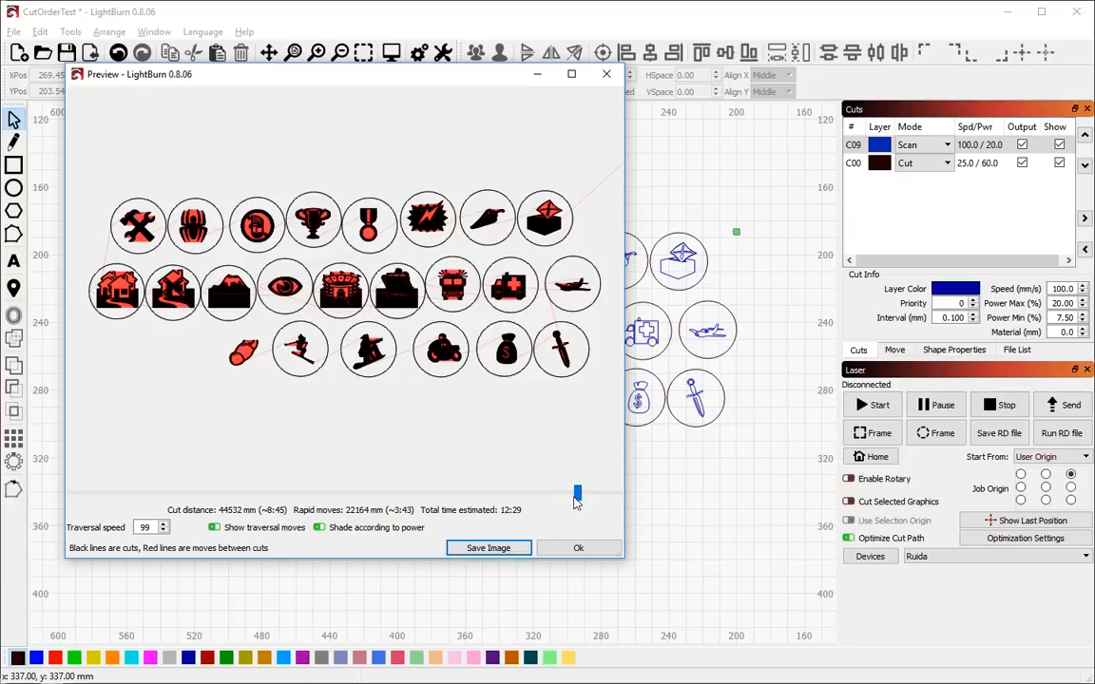
left_click_drag(579, 495, 614, 497)
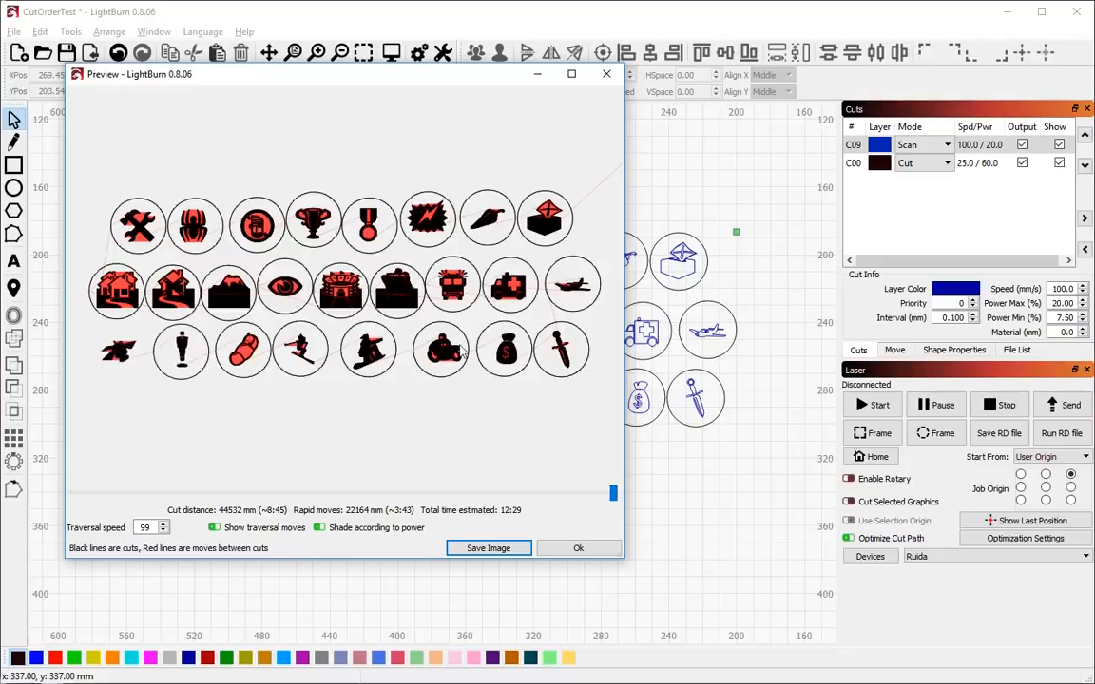
left_click(577, 550)
- Open the recent project CornerTests.lbrn, discarding the changes to the current project
scroll(498, 477, "up", 2)
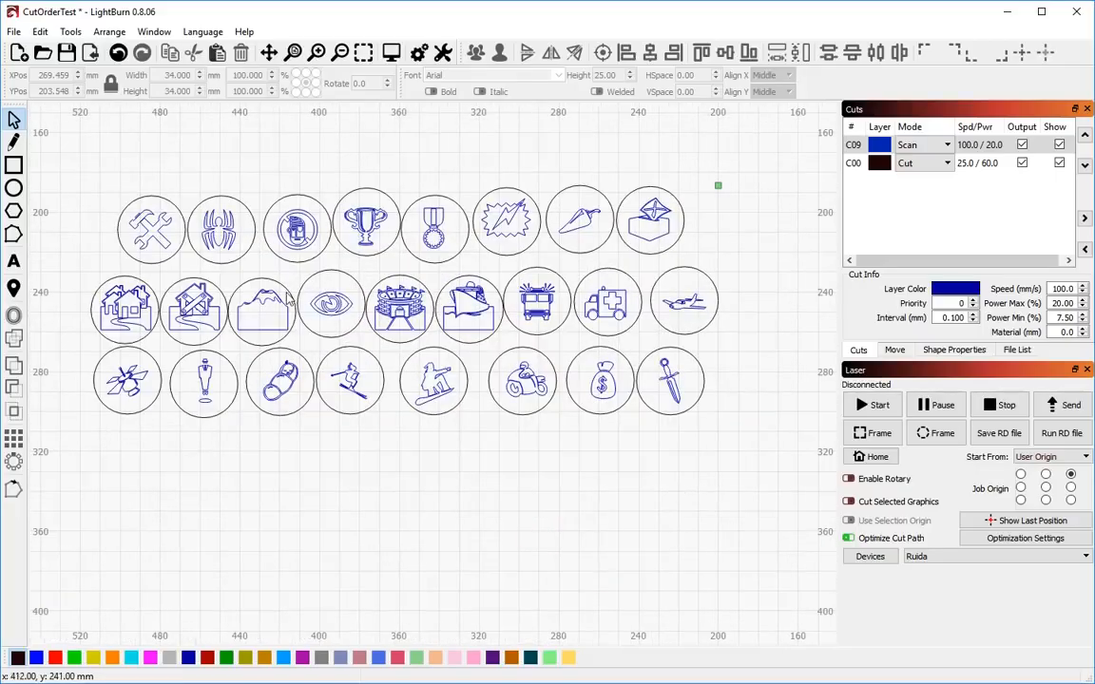
left_click(14, 32)
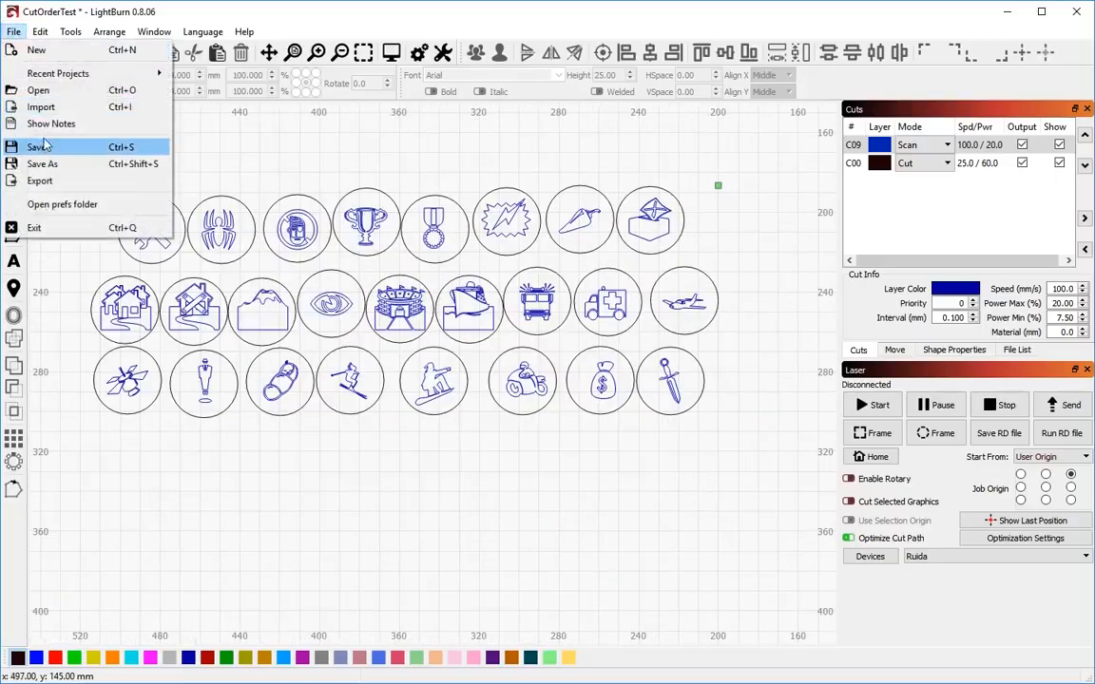
mouse_move(61, 73)
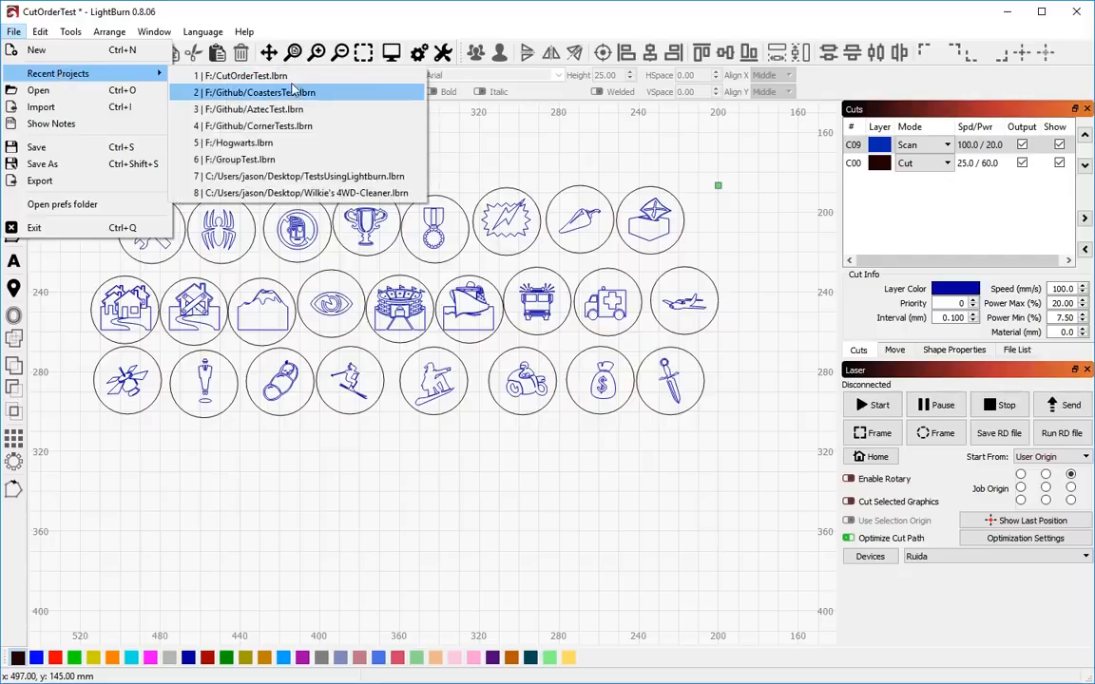
left_click(285, 125)
left_click(577, 379)
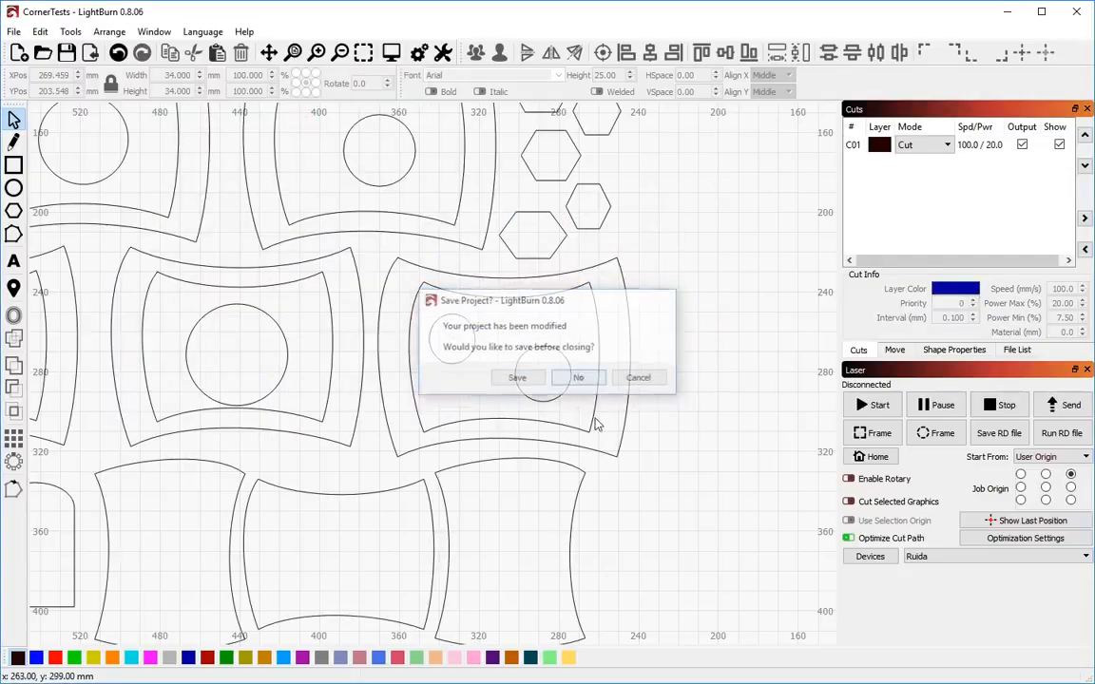
- Make sure Choose best starting point is turned off in the cut optimization settings for the CornerTests project
scroll(755, 434, "down", 3)
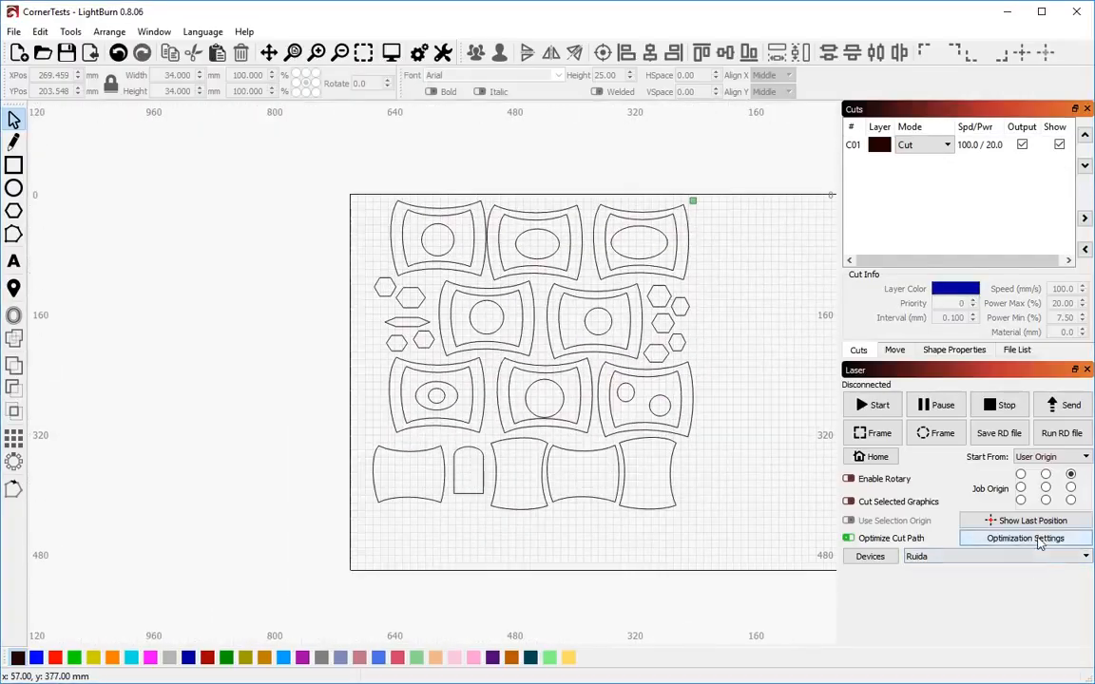
left_click(1038, 539)
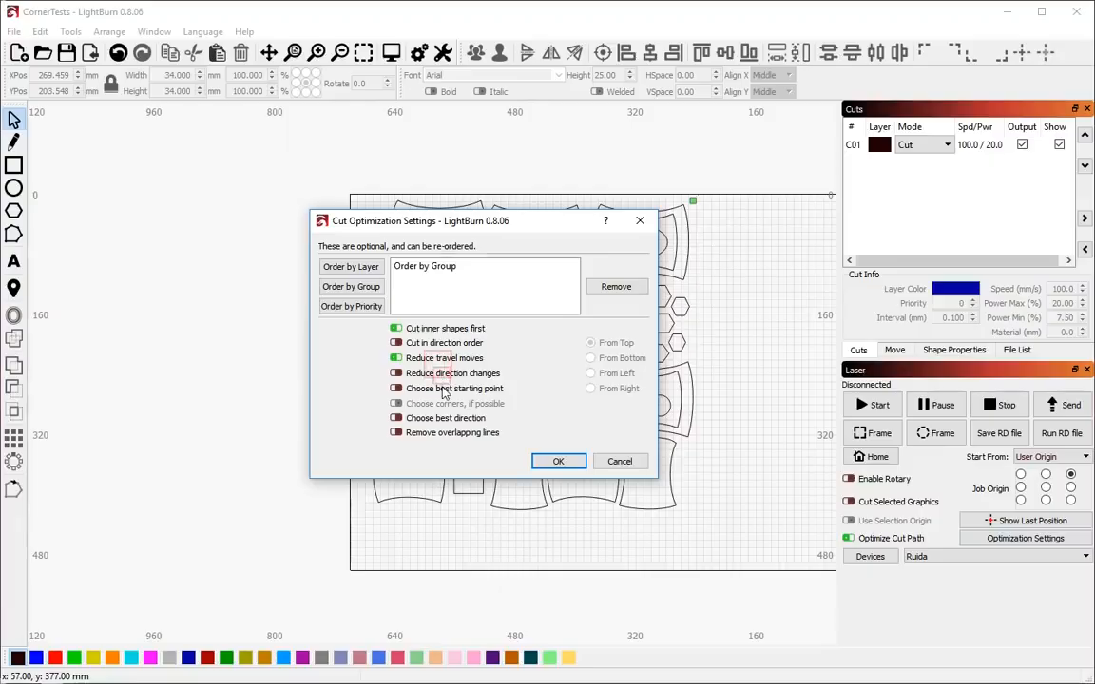
left_click(411, 388)
left_click(440, 389)
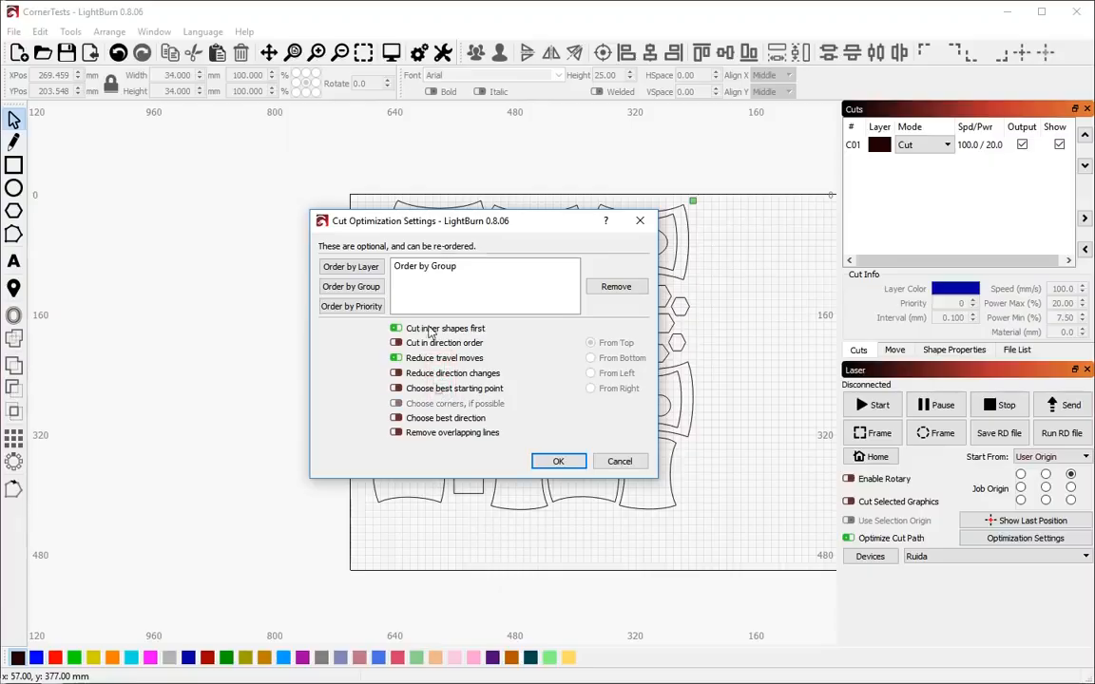
left_click(563, 461)
- Preview the job without best starting points and scrub back and forth through the cut order of the panels
key("alt+p")
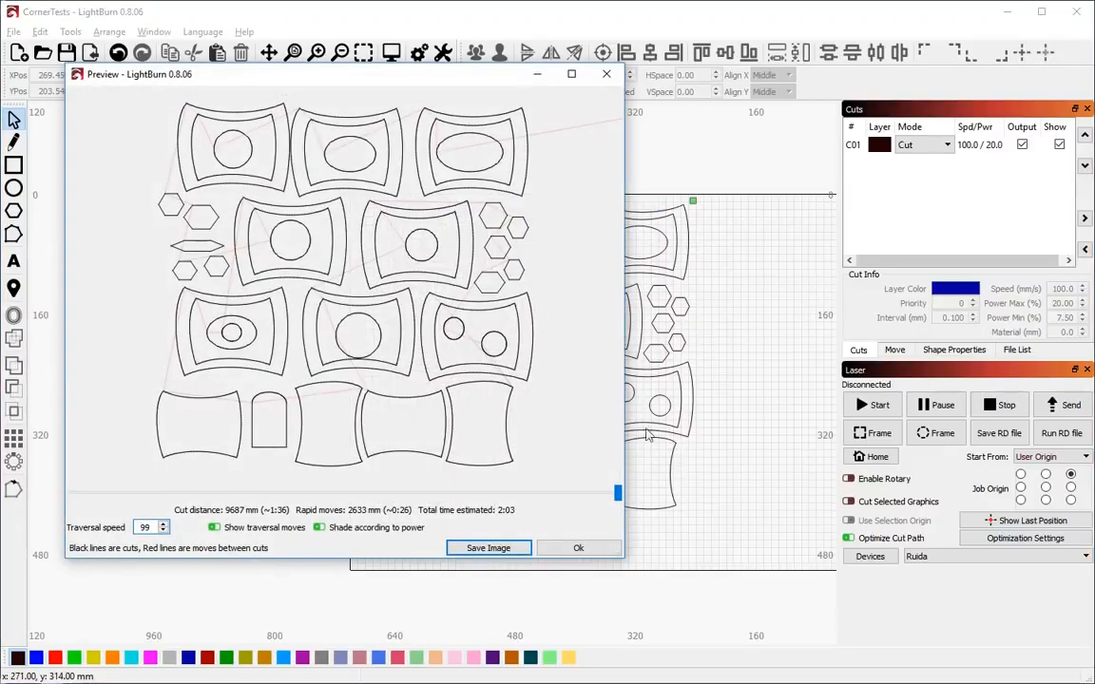
left_click_drag(616, 491, 116, 478)
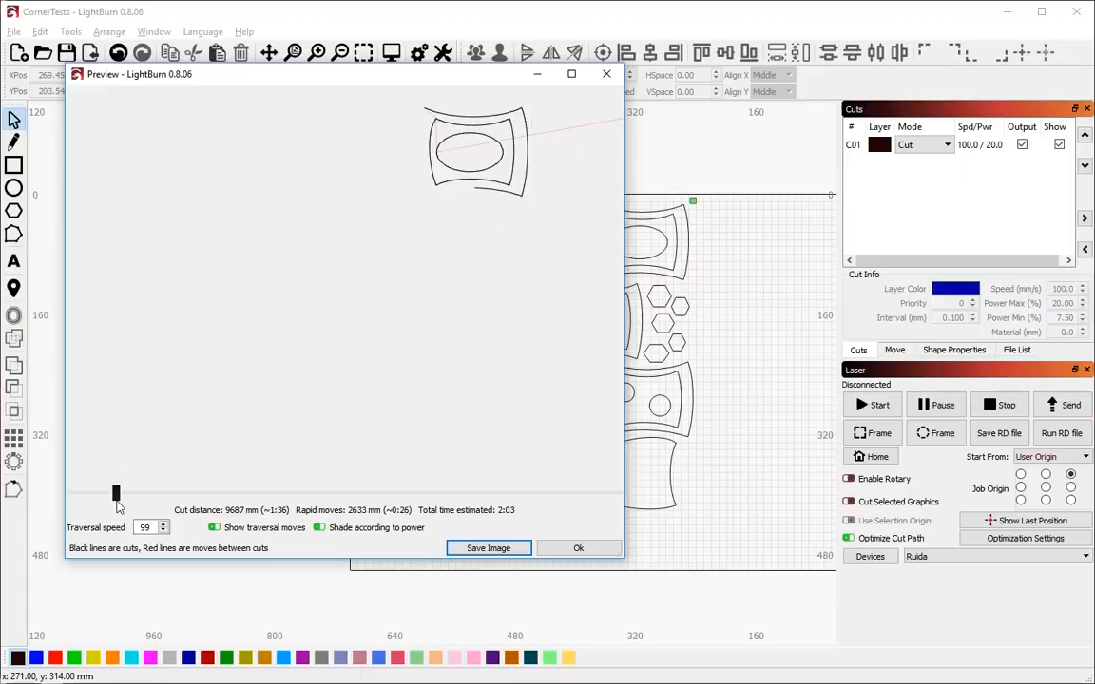
left_click_drag(119, 506, 136, 504)
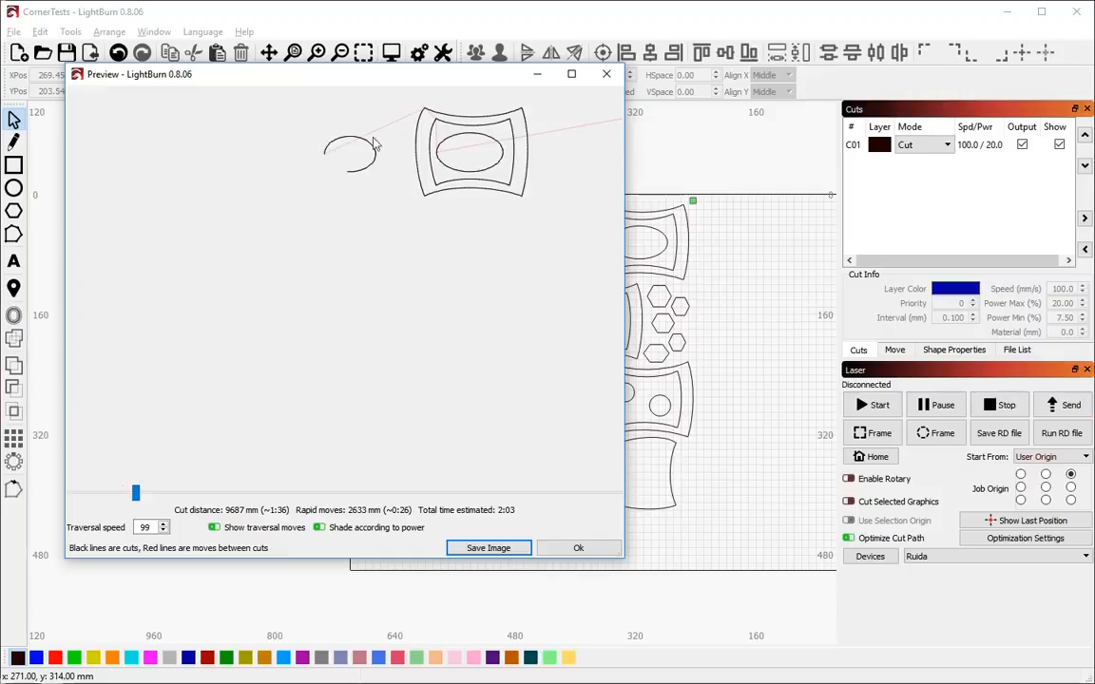
mouse_move(136, 496)
left_mouse_down()
mouse_move(284, 471)
mouse_move(330, 476)
left_mouse_up()
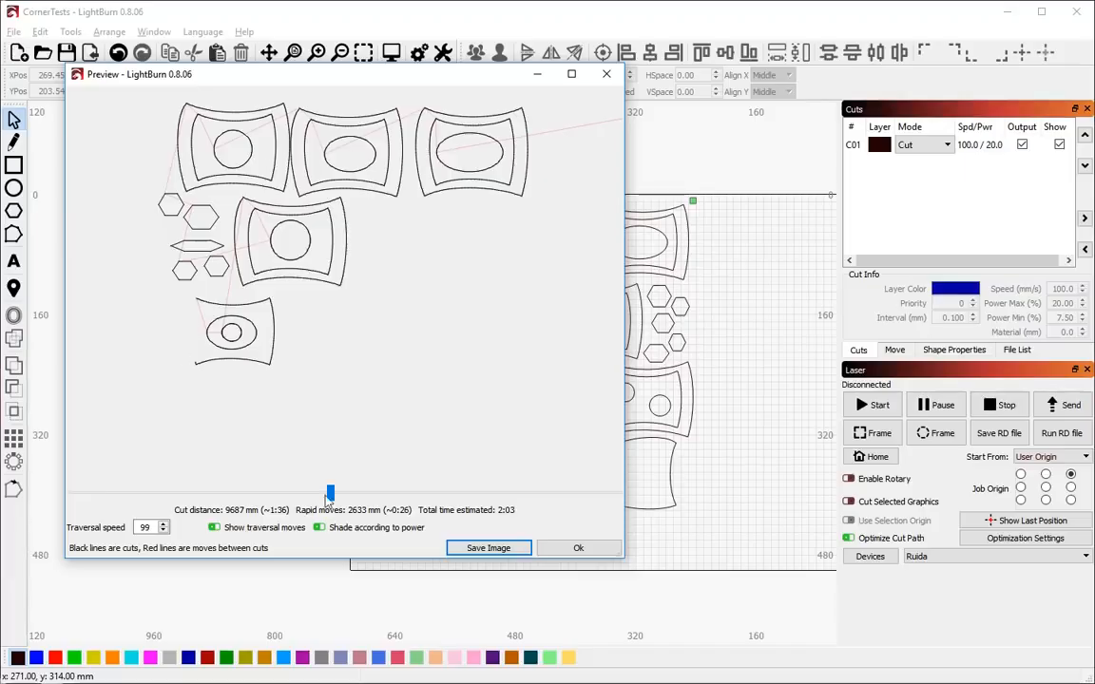
left_click_drag(330, 493, 92, 485)
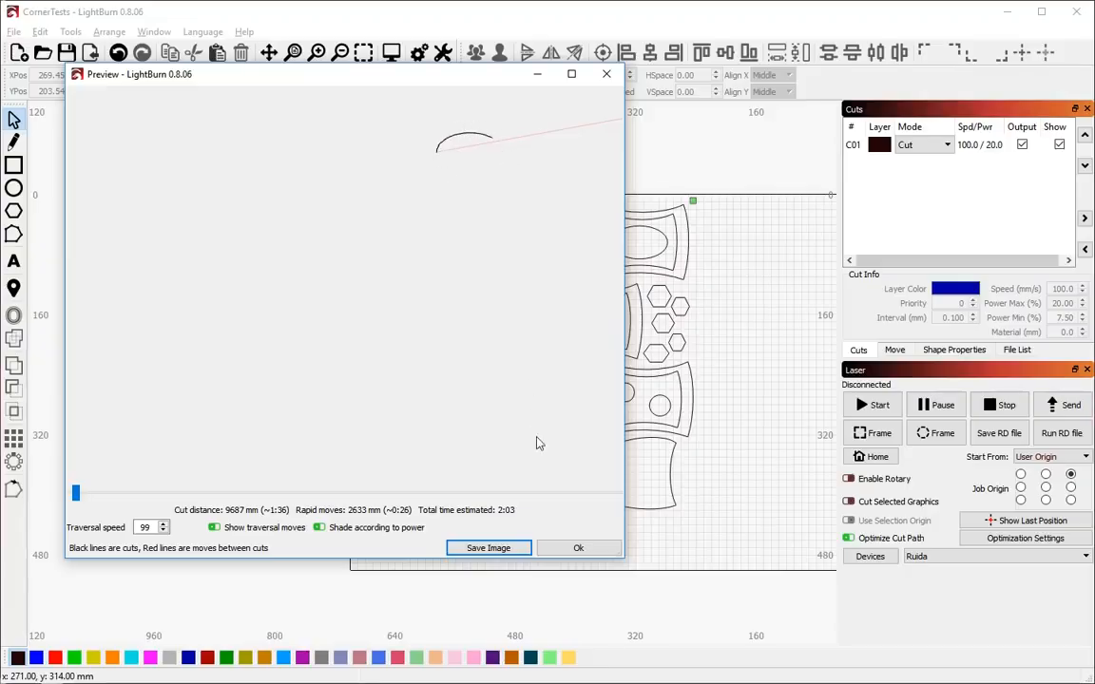
left_click(575, 549)
- Turn on Choose best starting point in the cut optimization settings
left_click(1024, 538)
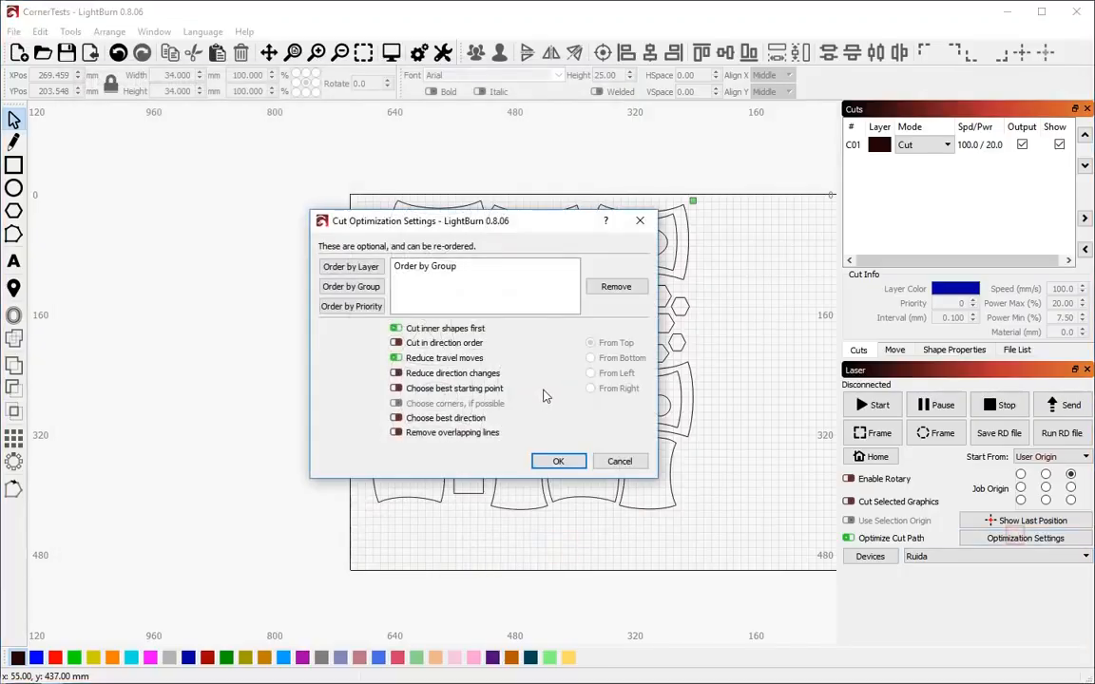
left_click(437, 389)
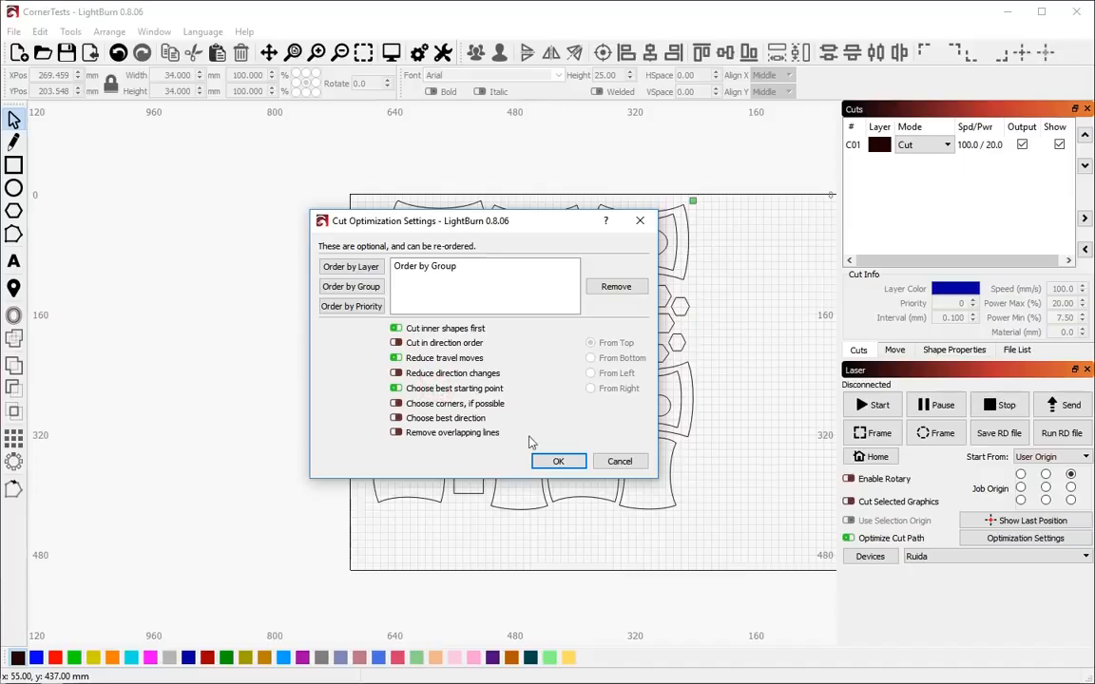
left_click(559, 461)
- Preview the job with best starting points and scrub through where each shape's cut begins
key("alt+p")
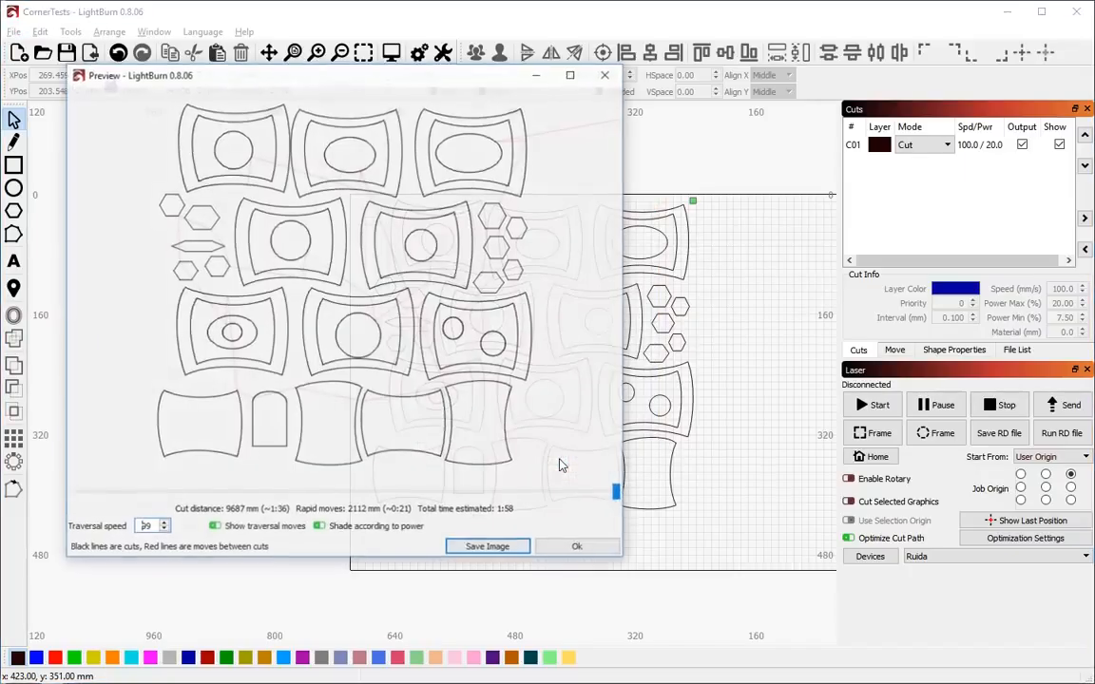
mouse_move(617, 494)
left_mouse_down()
mouse_move(70, 493)
mouse_move(77, 474)
mouse_move(111, 481)
left_mouse_up()
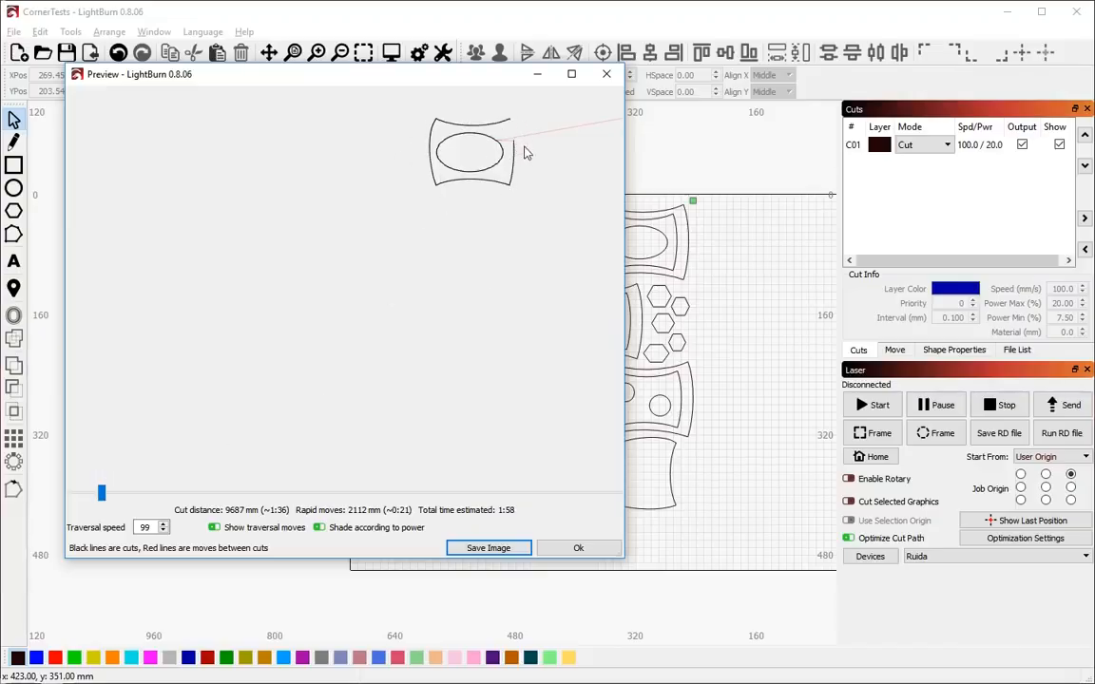
mouse_move(102, 492)
left_mouse_down()
mouse_move(276, 513)
mouse_move(152, 504)
mouse_move(566, 494)
left_mouse_up()
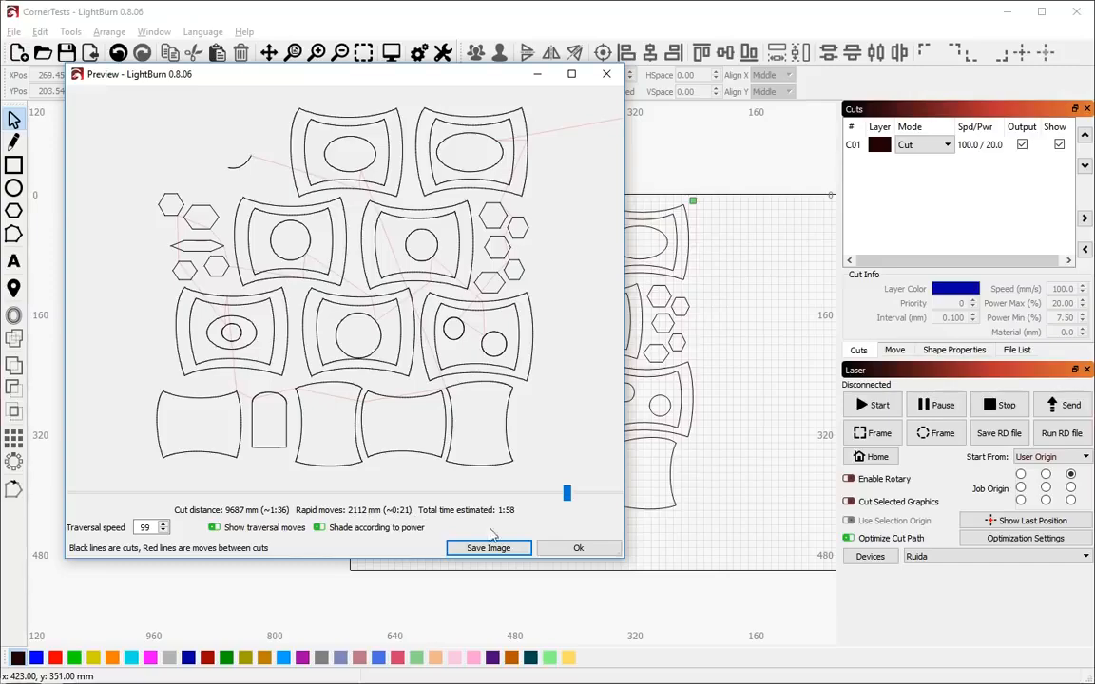
left_click(578, 547)
- Turn off Choose best starting point and preview the full cut path again to compare the travel moves
left_click(1024, 538)
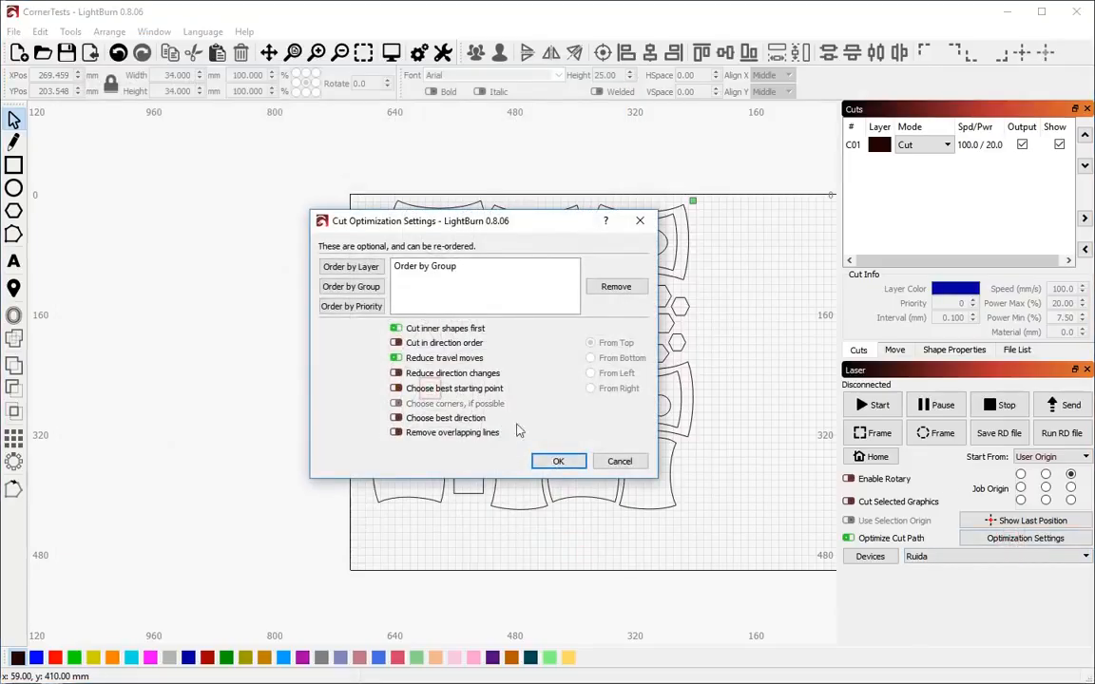
left_click(558, 461)
key("alt+p")
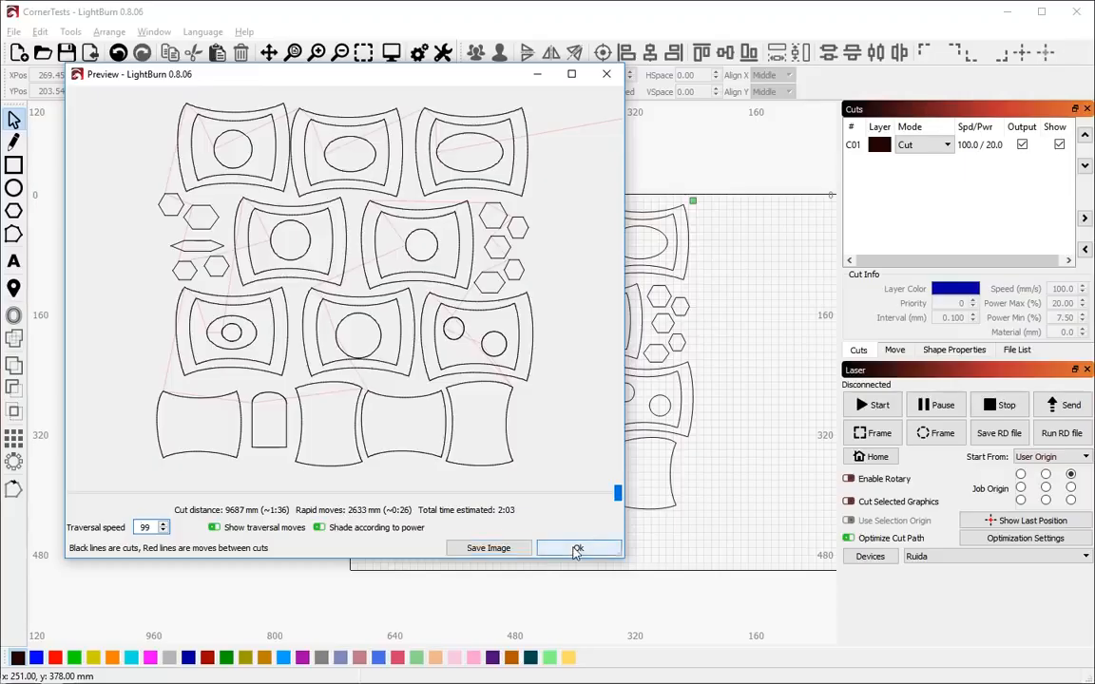
left_click(575, 548)
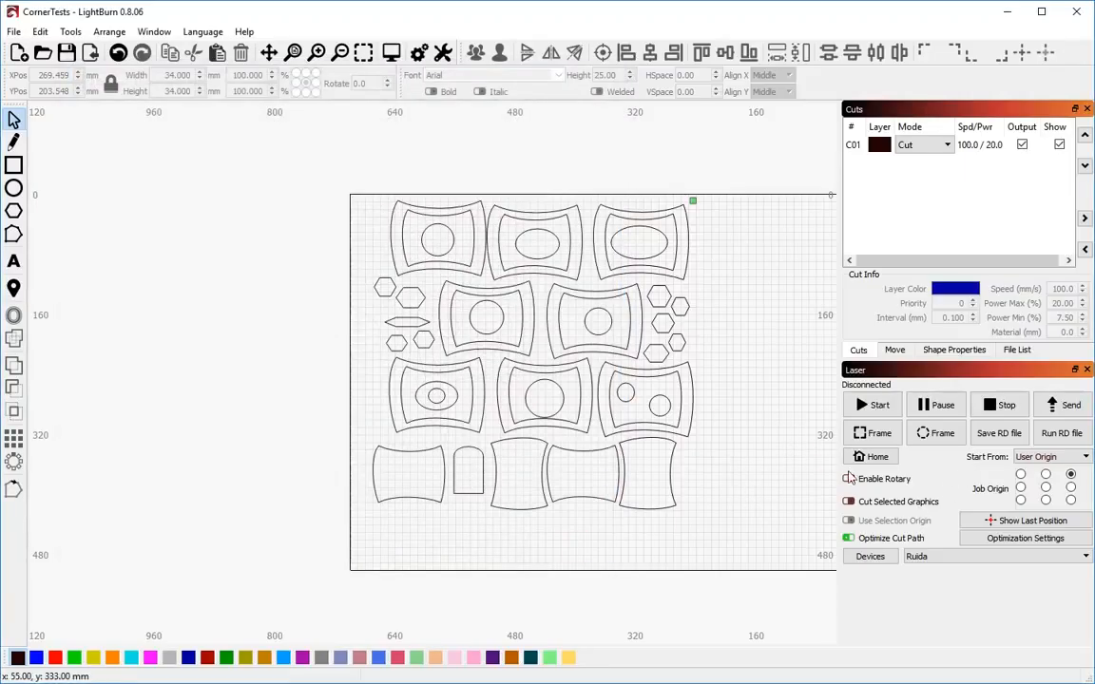
key("alt+p")
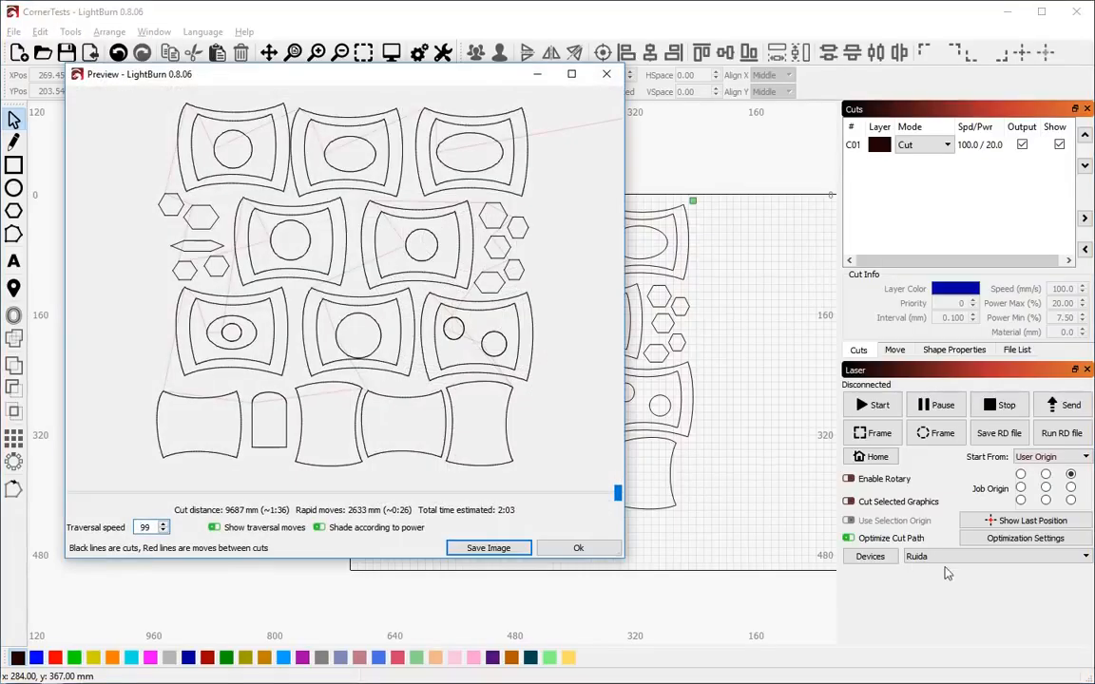
key("Escape")
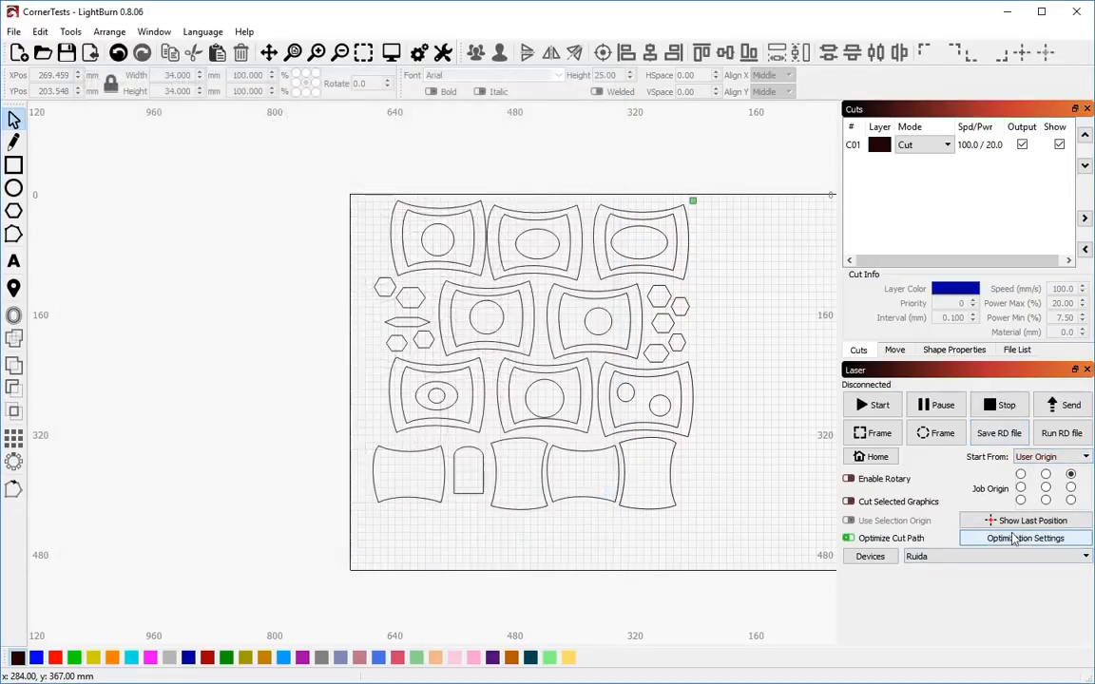
- Turn Choose best starting point back on in the cut optimization settings, leaving Choose corners, if possible off
left_click(1012, 539)
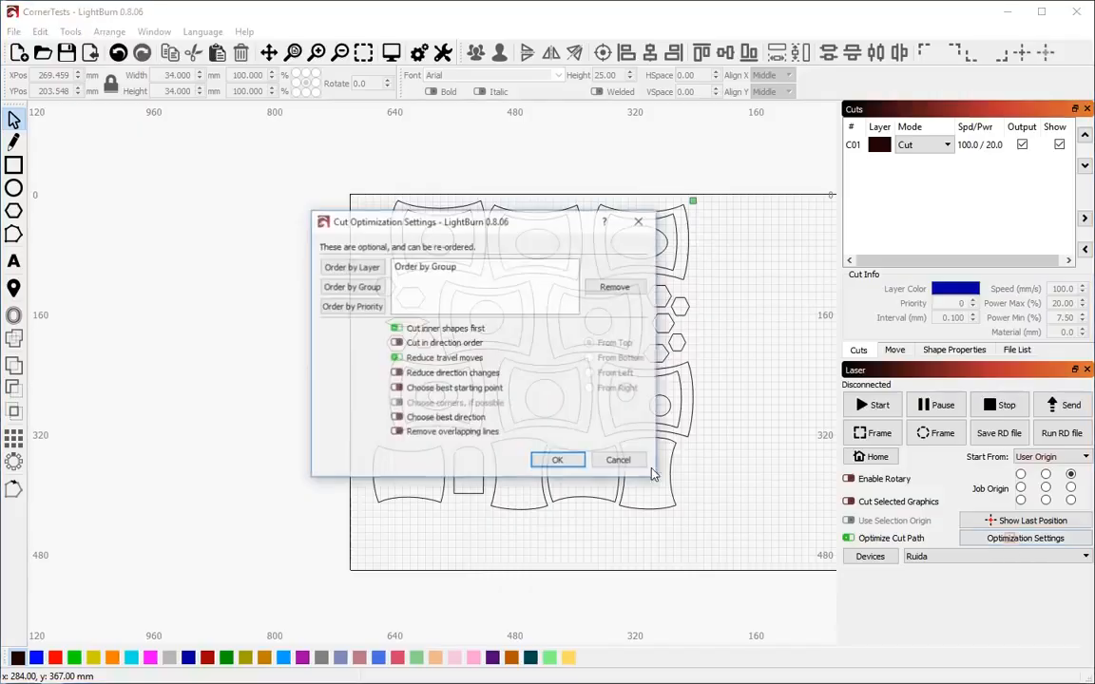
left_click(396, 342)
left_click(557, 460)
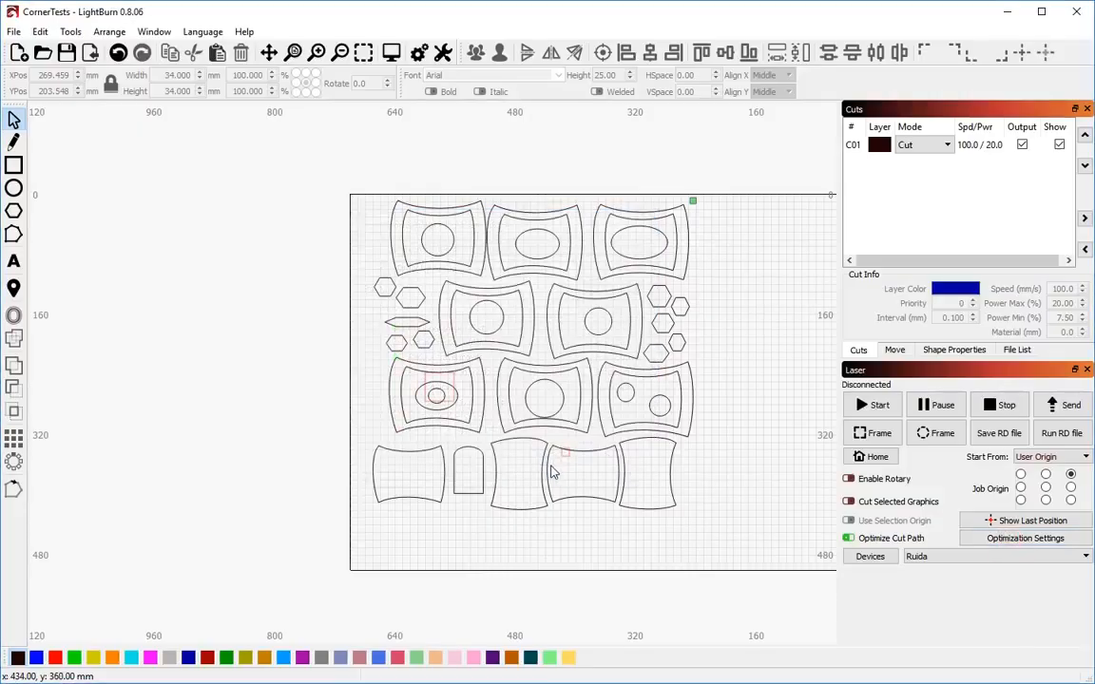
- Preview the first cuts and examine where the inner frame around the ellipse starts without corner preference
key("alt+p")
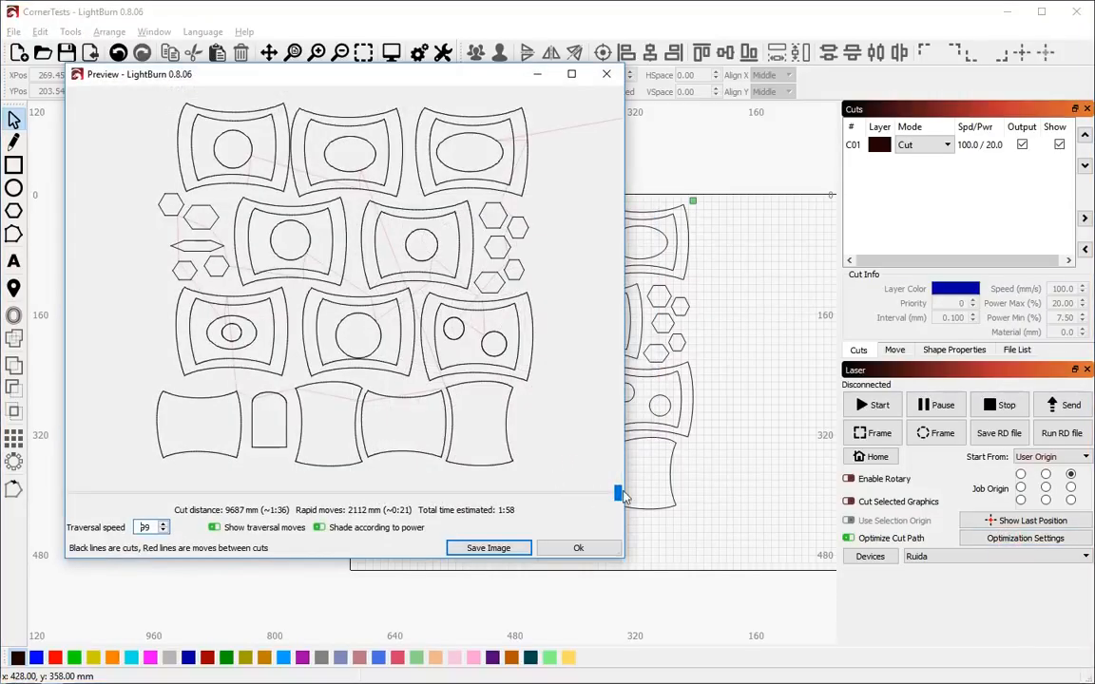
left_click_drag(618, 494, 95, 473)
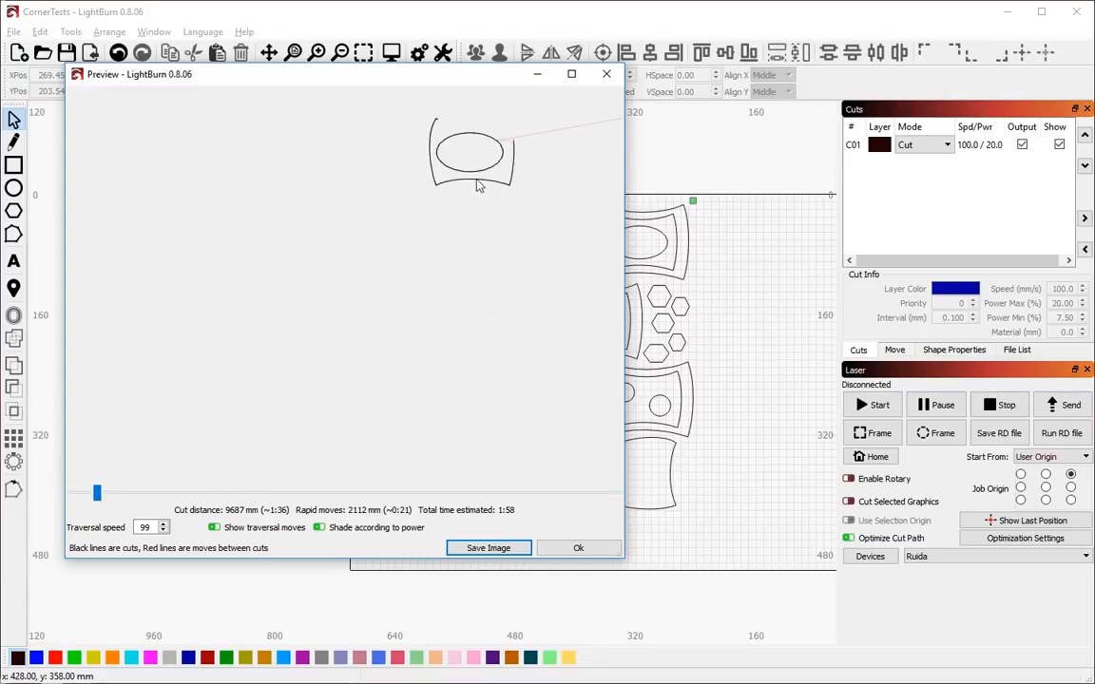
left_click_drag(96, 493, 102, 493)
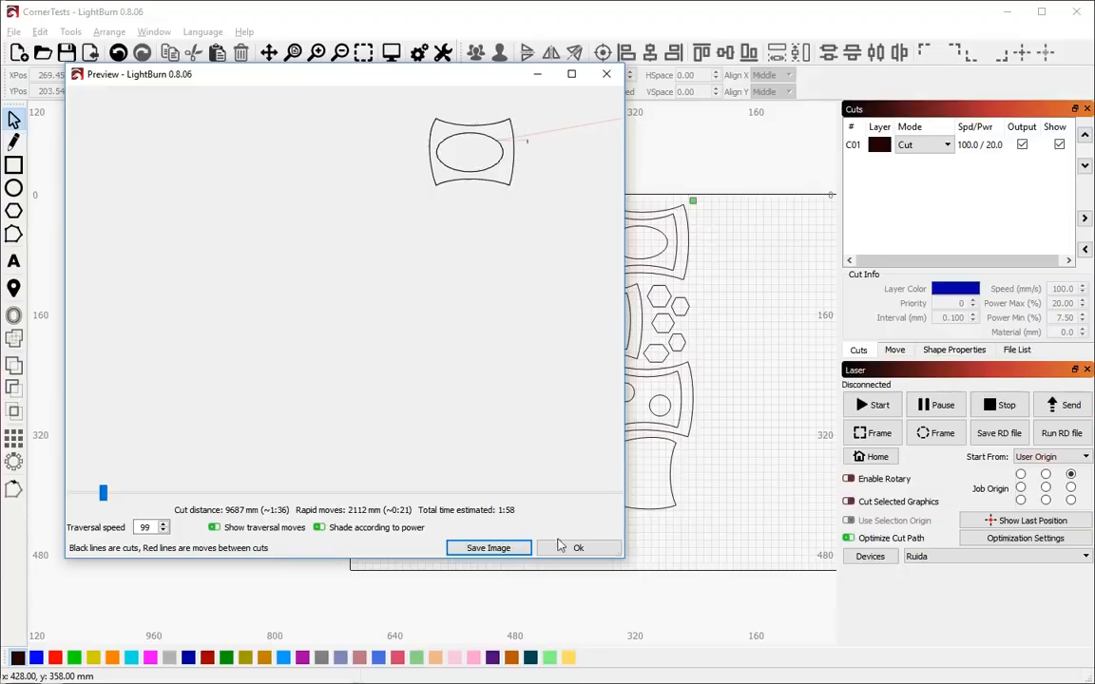
left_click(577, 548)
- Turn on Choose corners, if possible, and scrub through the preview to check that the frames start at corners
left_click(1024, 538)
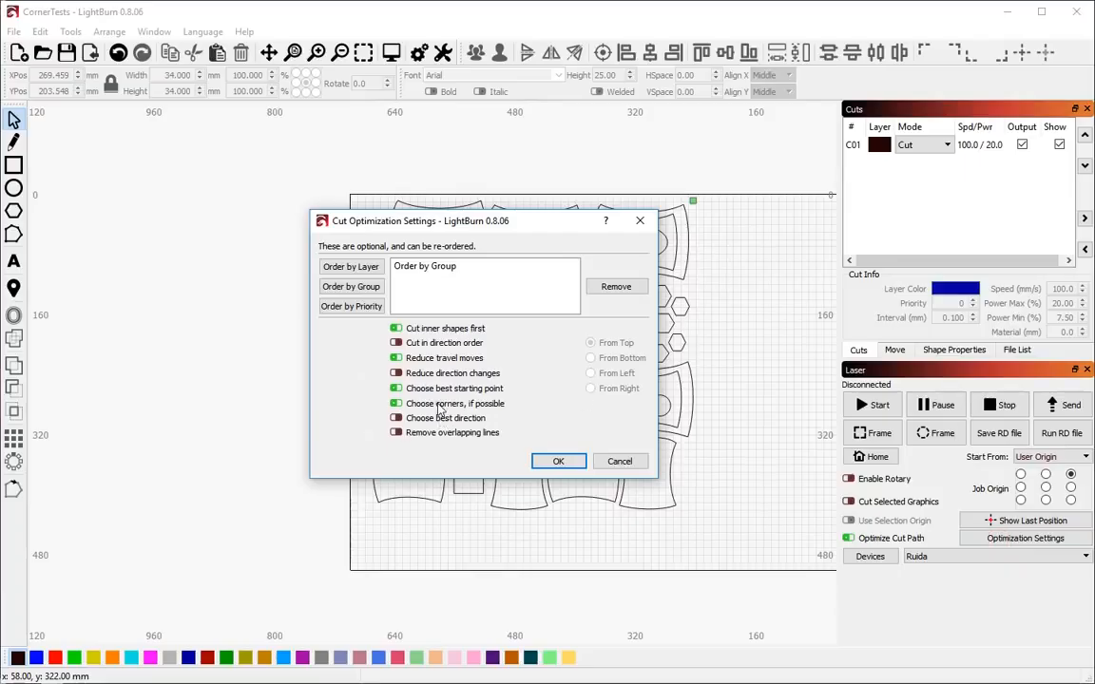
left_click(558, 461)
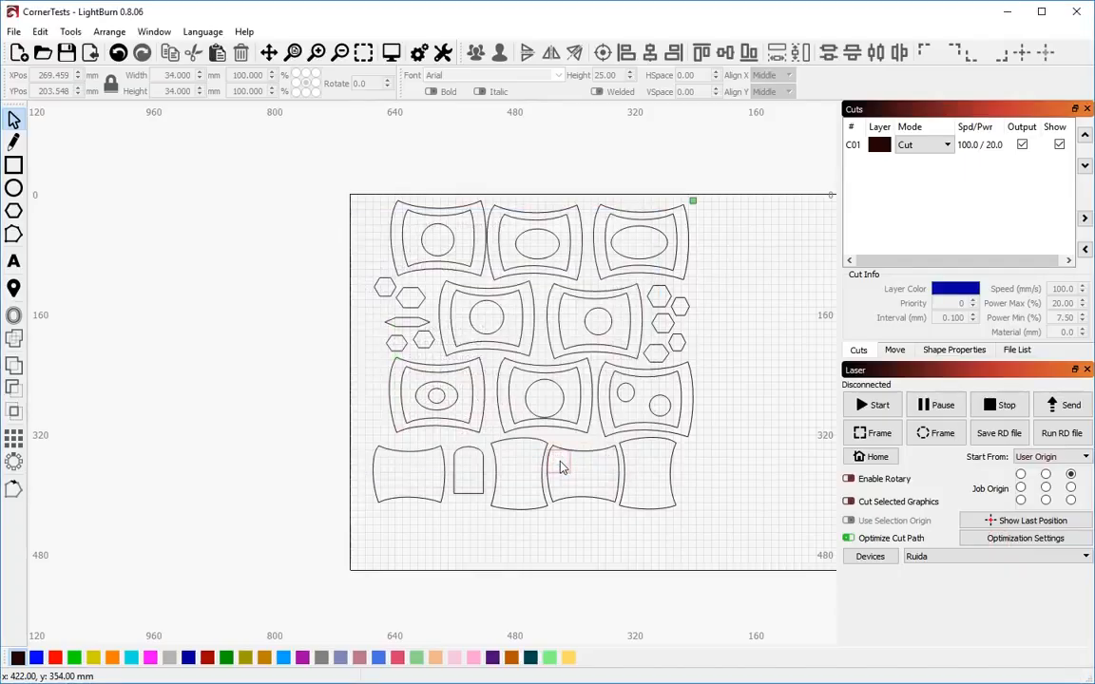
key("alt+p")
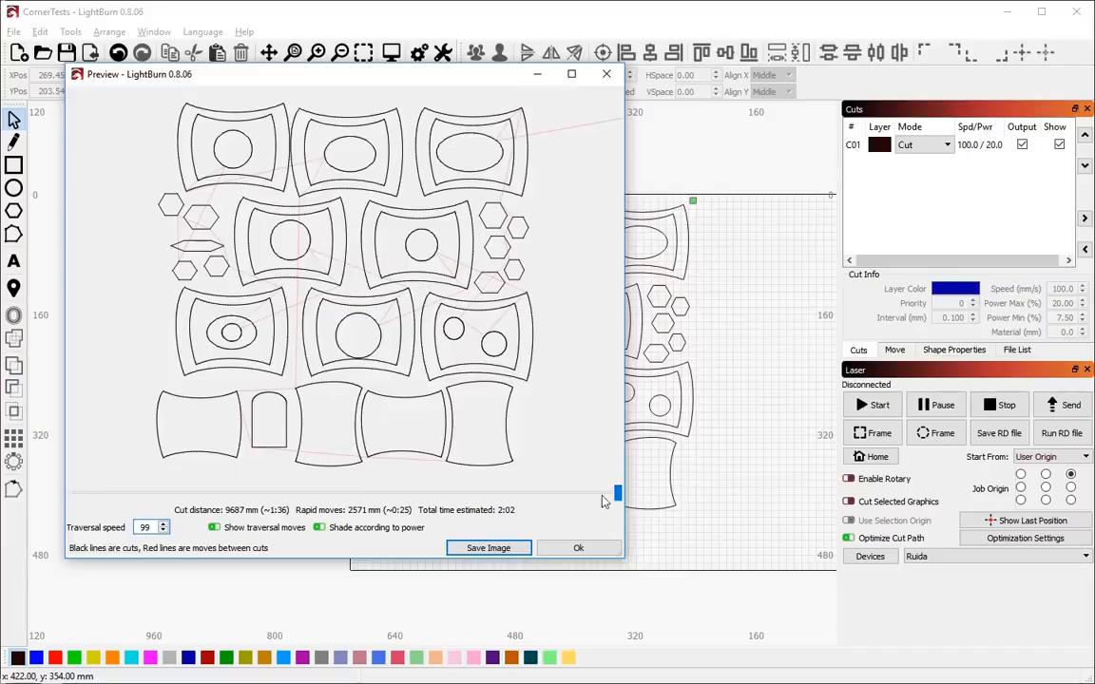
mouse_move(619, 498)
left_mouse_down()
mouse_move(219, 476)
mouse_move(129, 488)
mouse_move(94, 481)
mouse_move(194, 485)
mouse_move(80, 476)
mouse_move(105, 478)
mouse_move(100, 487)
left_mouse_up()
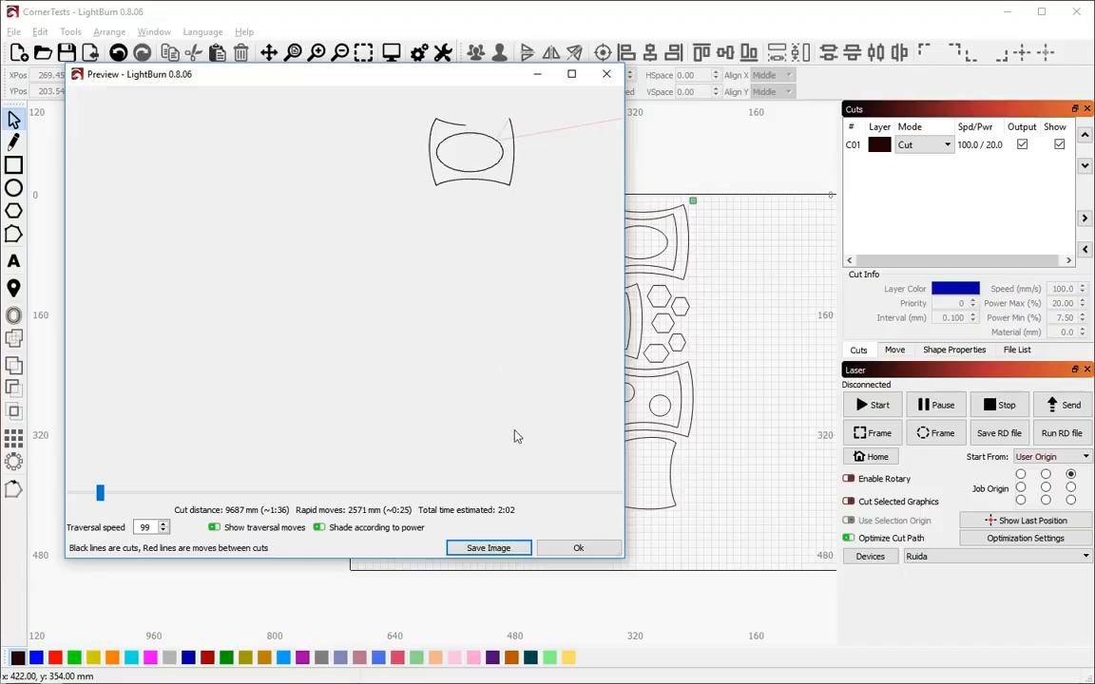
mouse_move(100, 491)
left_mouse_down()
mouse_move(127, 502)
mouse_move(426, 467)
mouse_move(515, 473)
left_mouse_up()
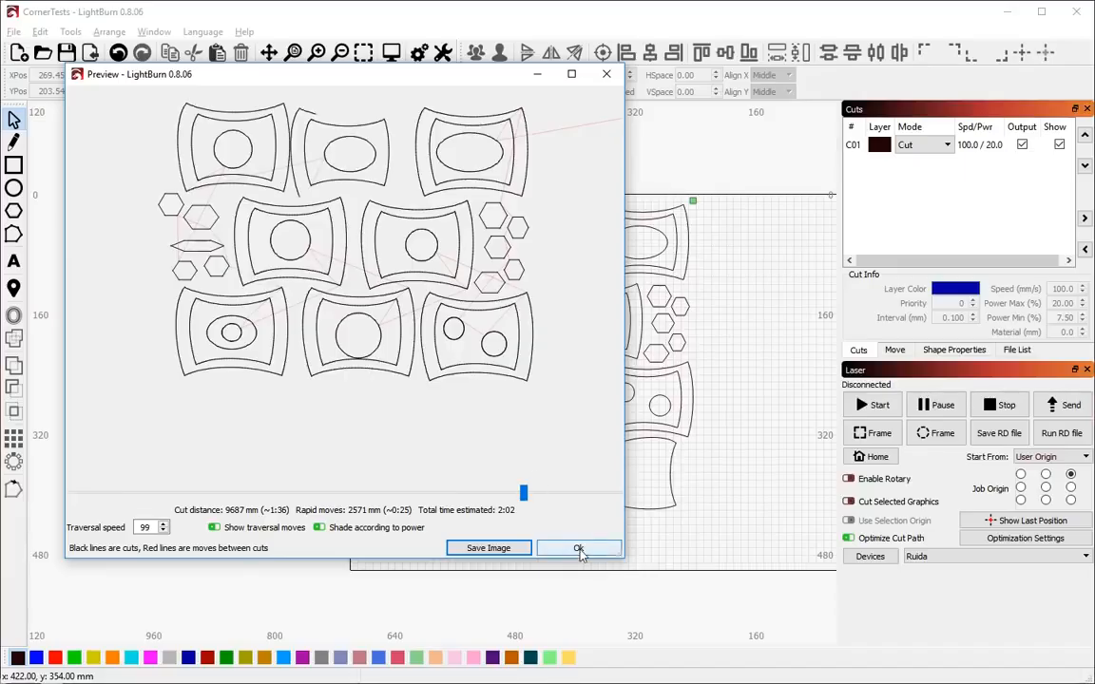
left_click(579, 549)
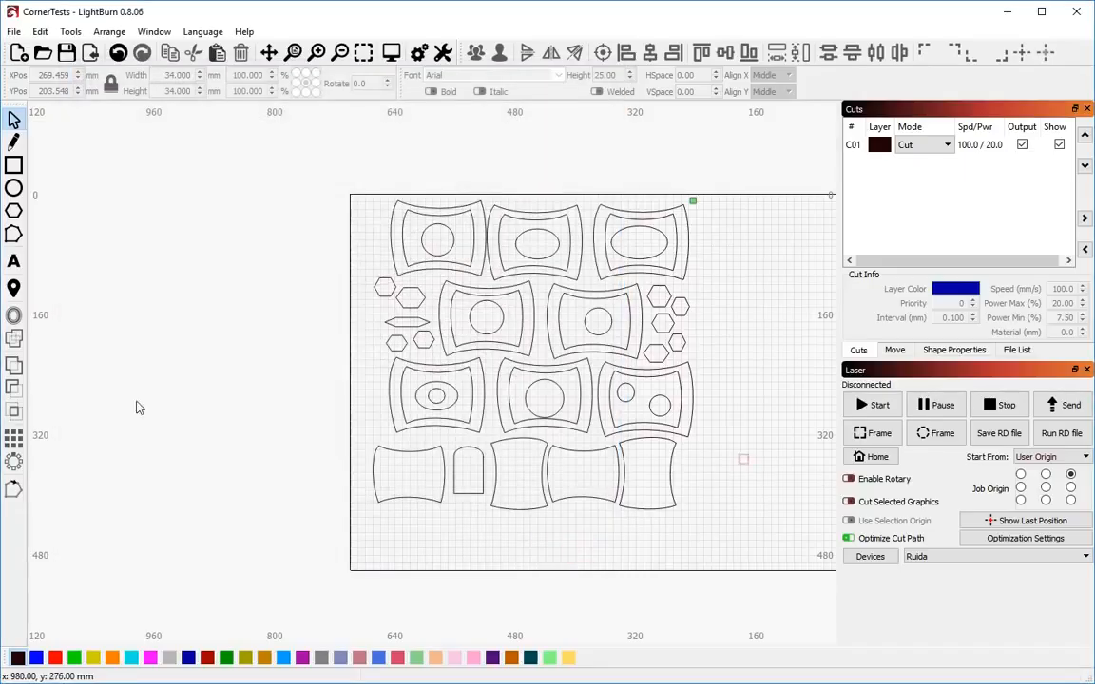
- Try Cut in direction order with From Top in the cut optimization settings, and turn the option back off
scroll(599, 436, "up", 1)
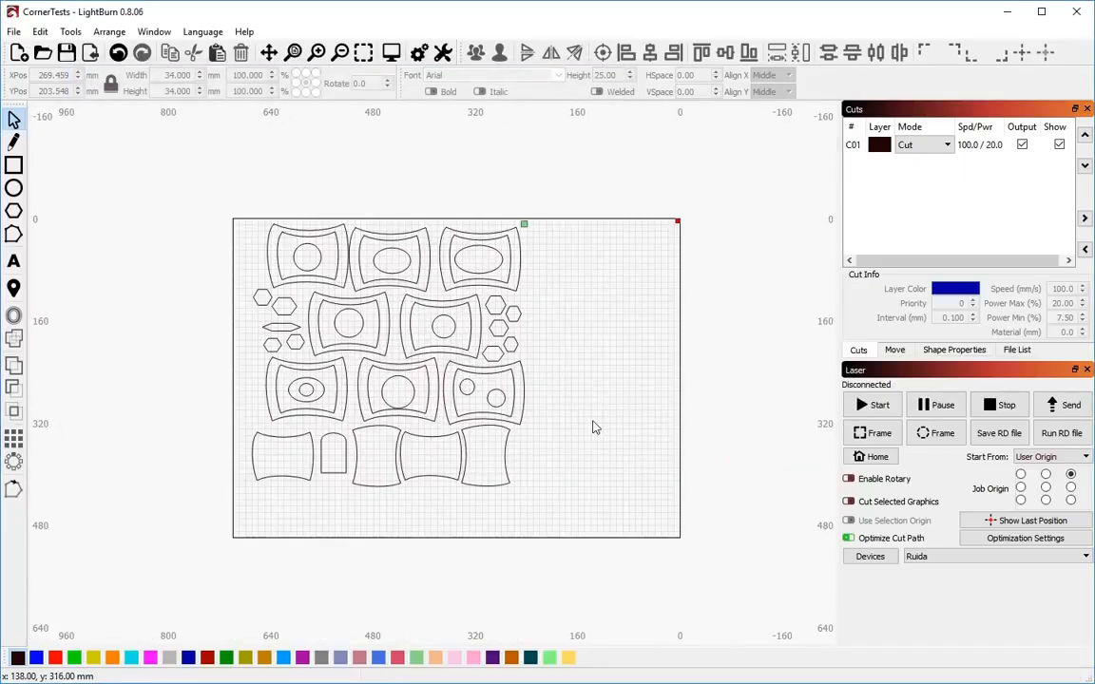
left_click(1025, 538)
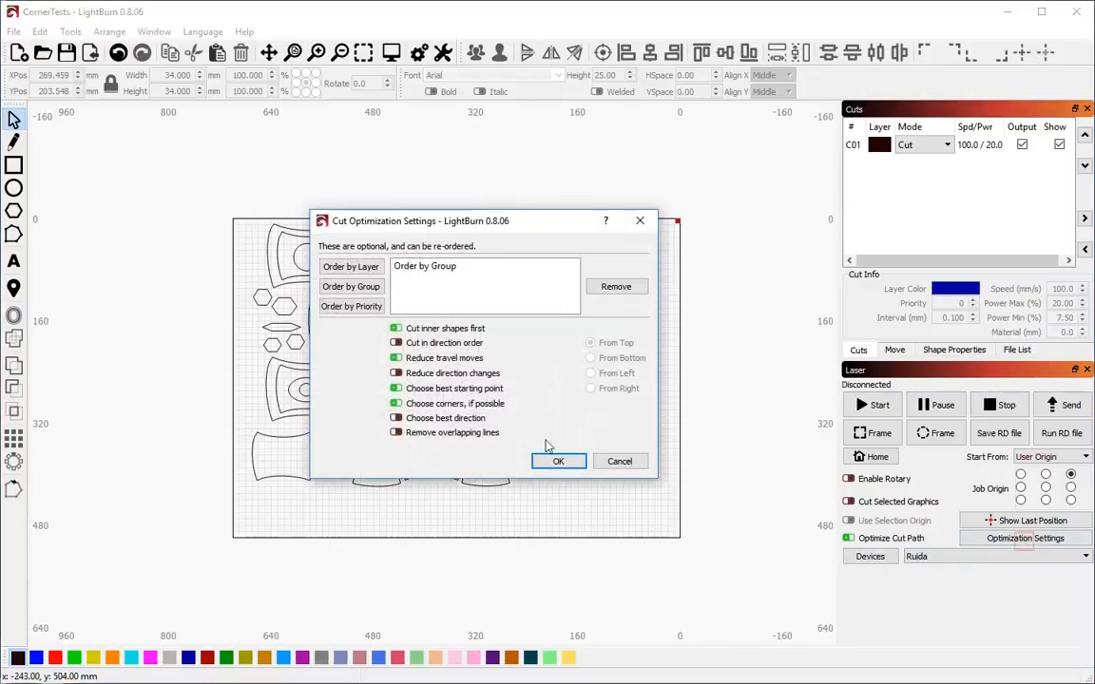
left_click(432, 345)
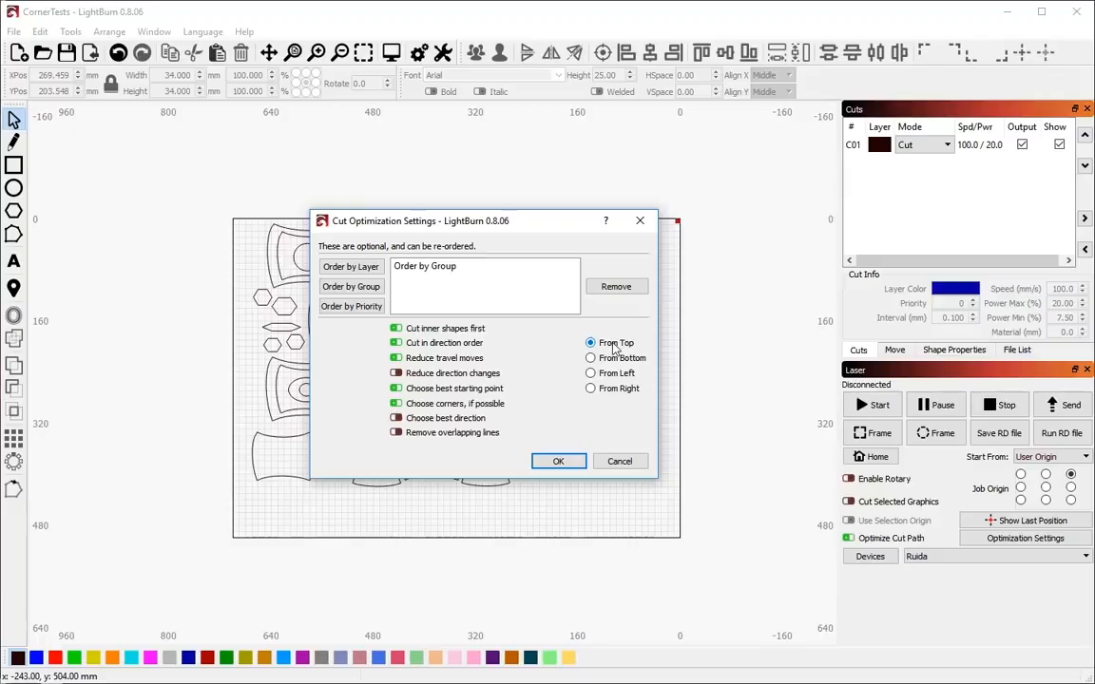
left_click(425, 346)
left_click(559, 461)
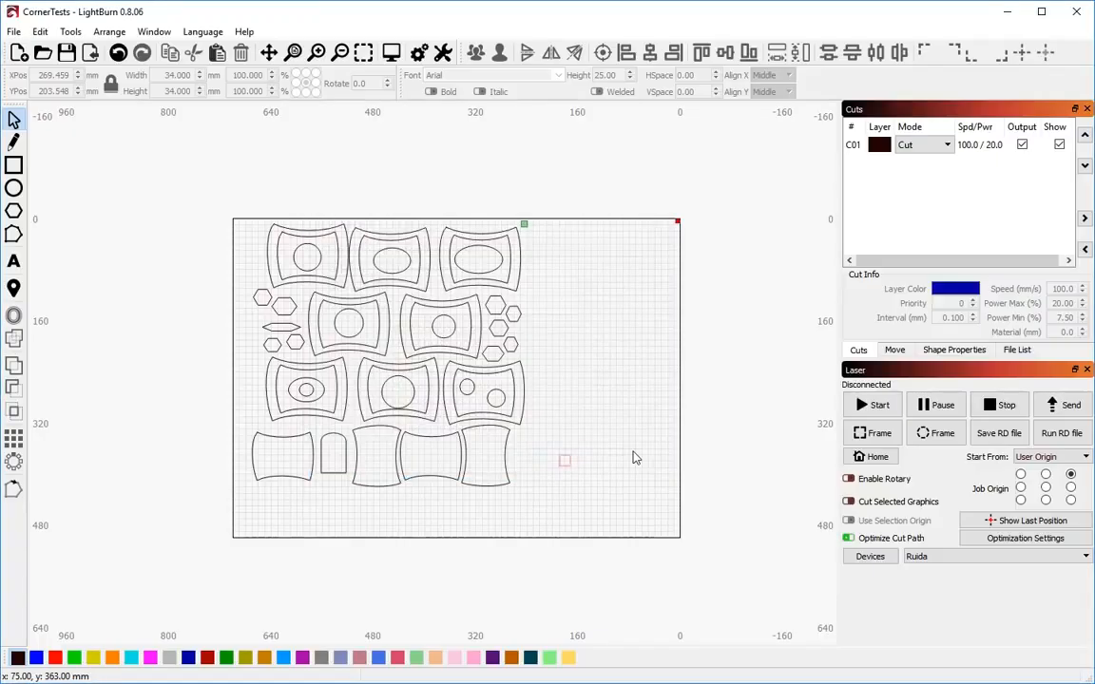
- Preview the job without direction order and scrub through the whole sequence of panels and hexagons
key("alt+p")
mouse_move(618, 493)
left_mouse_down()
mouse_move(81, 493)
mouse_move(152, 493)
mouse_move(252, 462)
left_mouse_up()
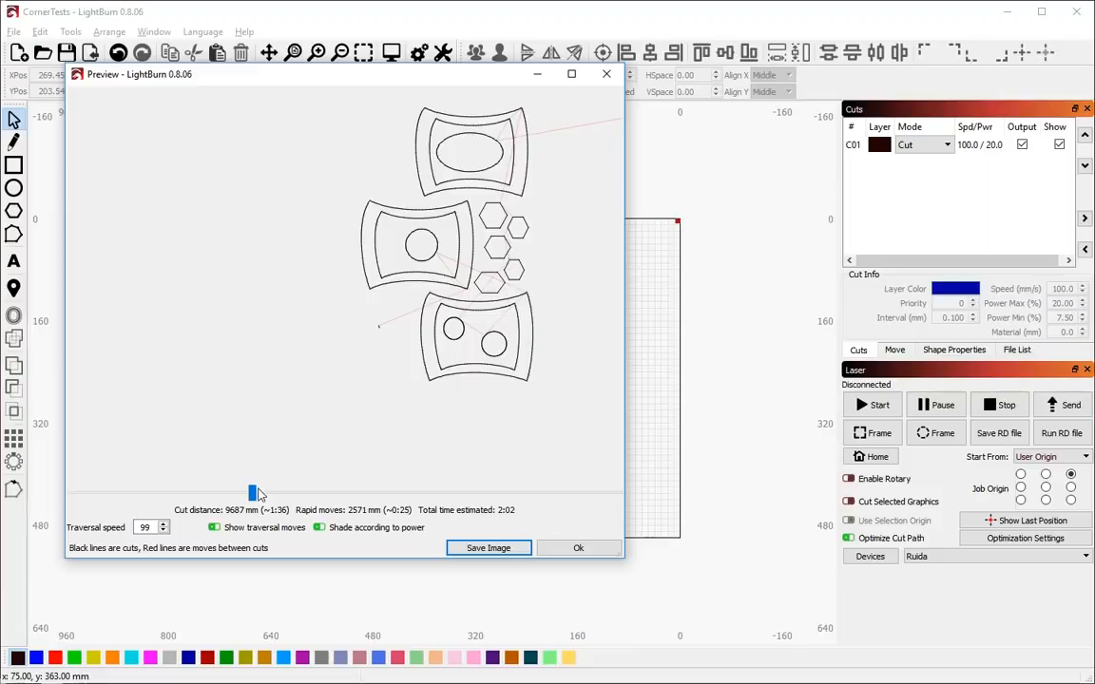
left_click_drag(258, 495, 618, 494)
left_click(577, 547)
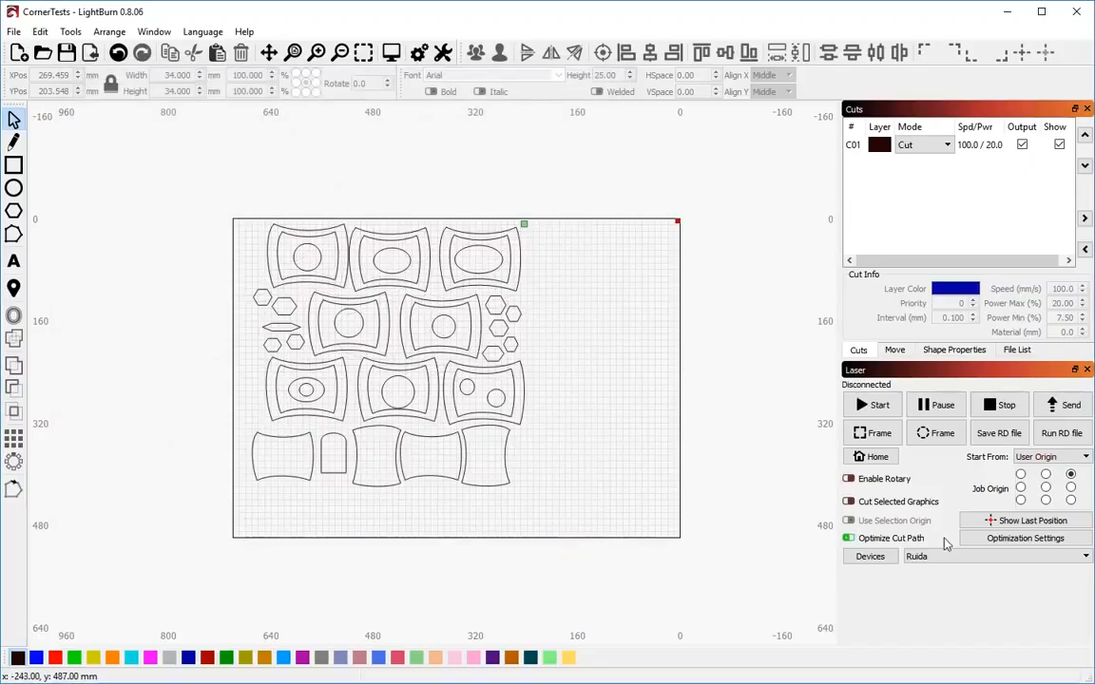
- Turn on Cut in direction order with From Top in the cut optimization settings and preview the resulting cutting sequence
key("alt+p")
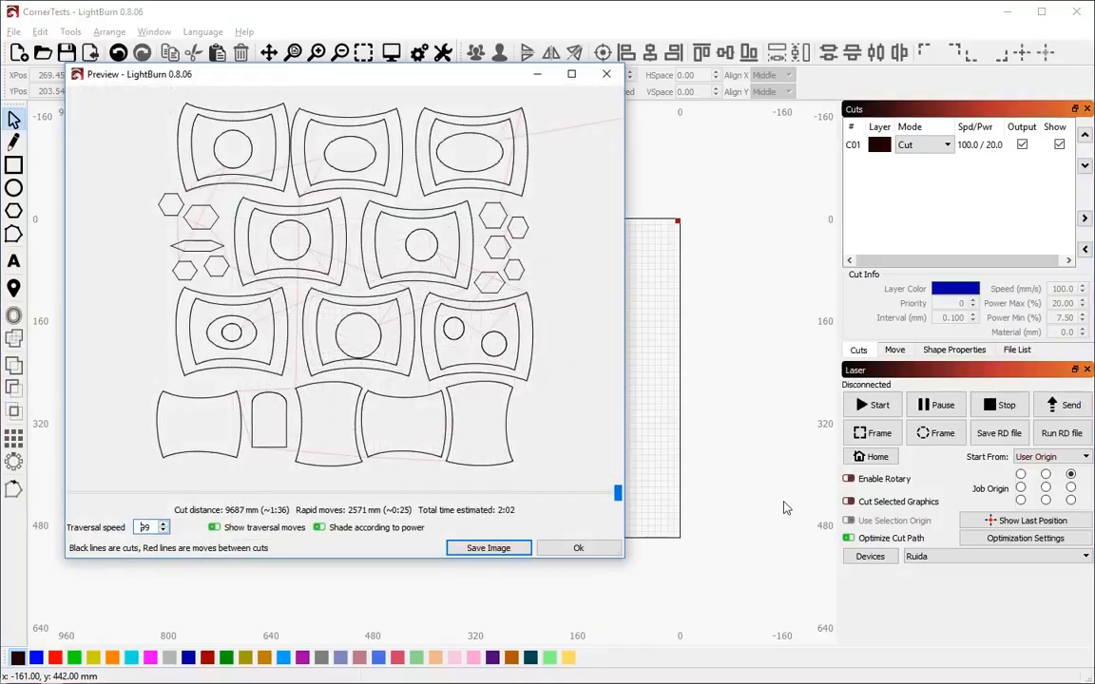
key("Escape")
left_click(1025, 536)
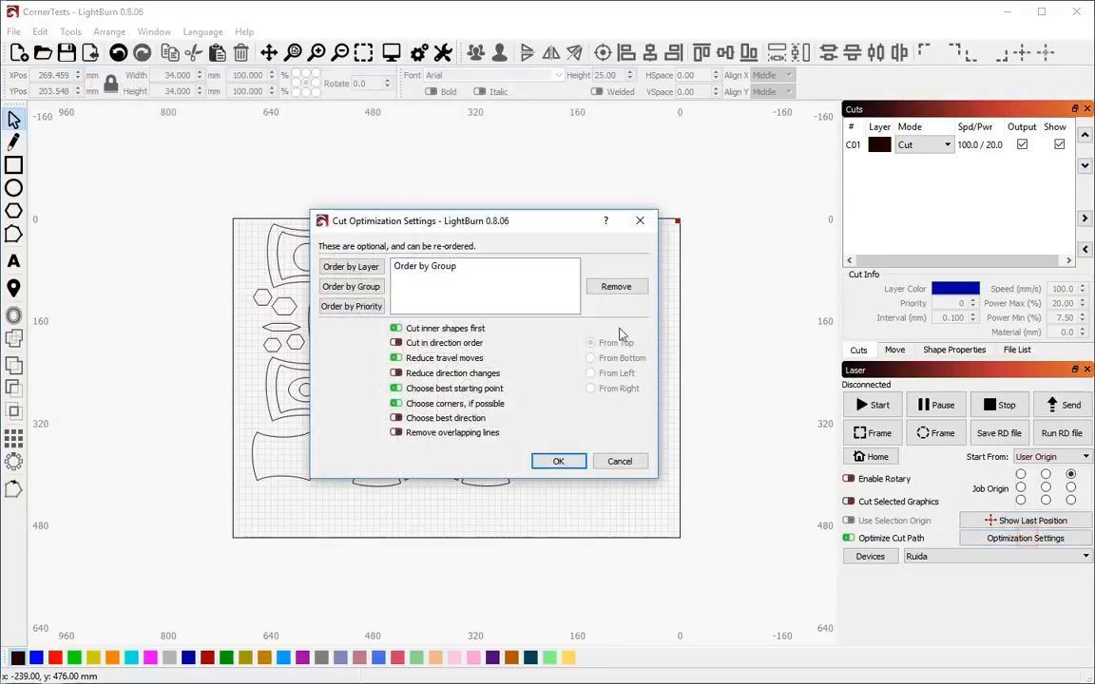
left_click(423, 347)
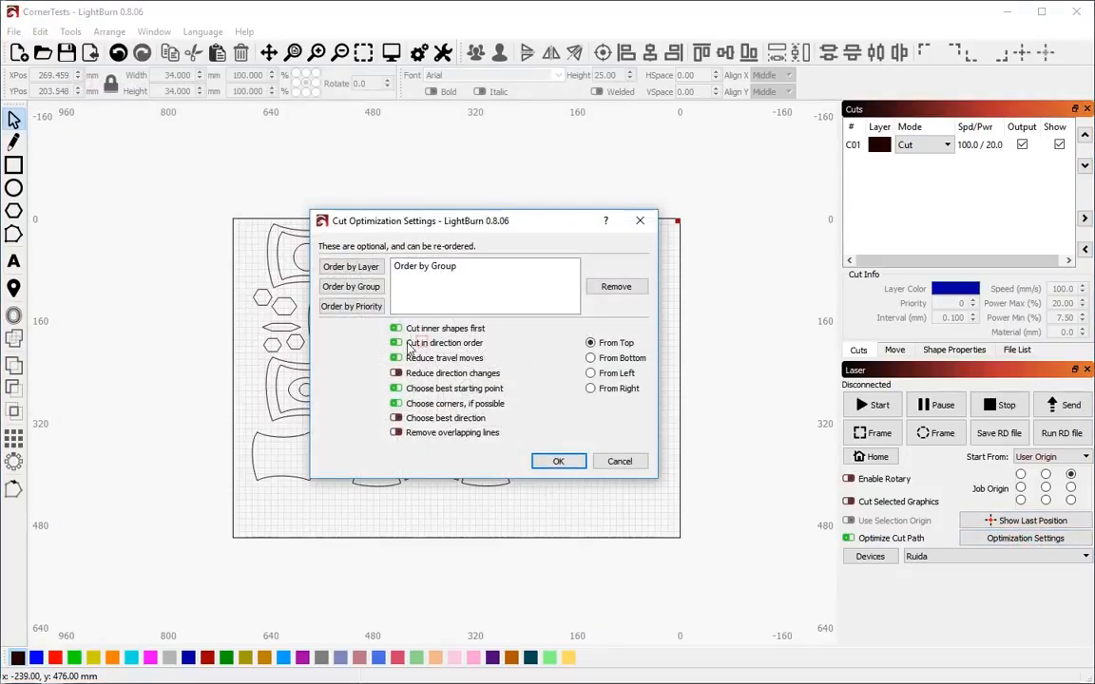
left_click(567, 466)
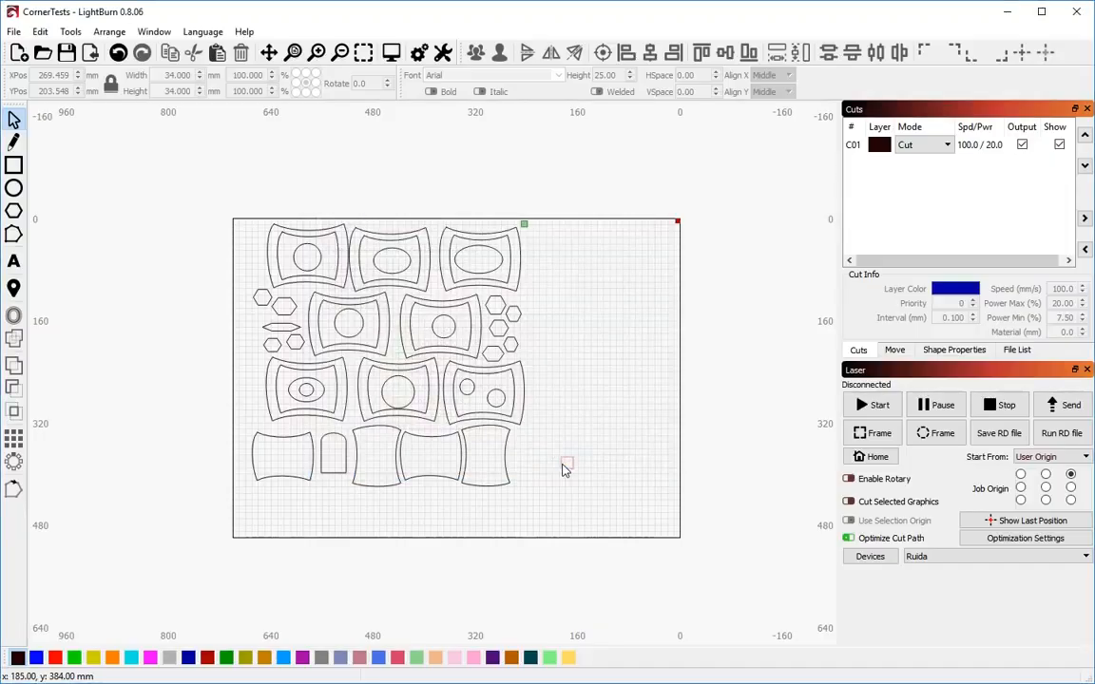
key("alt+p")
mouse_move(614, 490)
left_mouse_down()
mouse_move(164, 488)
mouse_move(619, 494)
left_mouse_up()
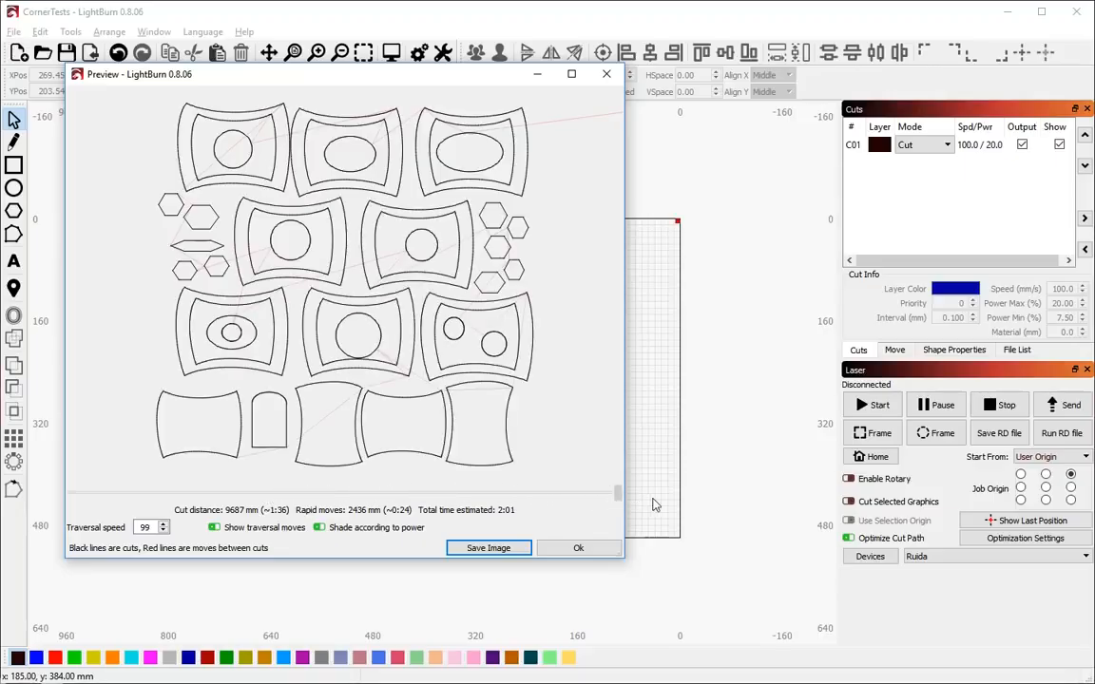
left_click(576, 548)
- Change the cut direction order to From Left and scrub the preview back to the start of the job
left_click(1013, 539)
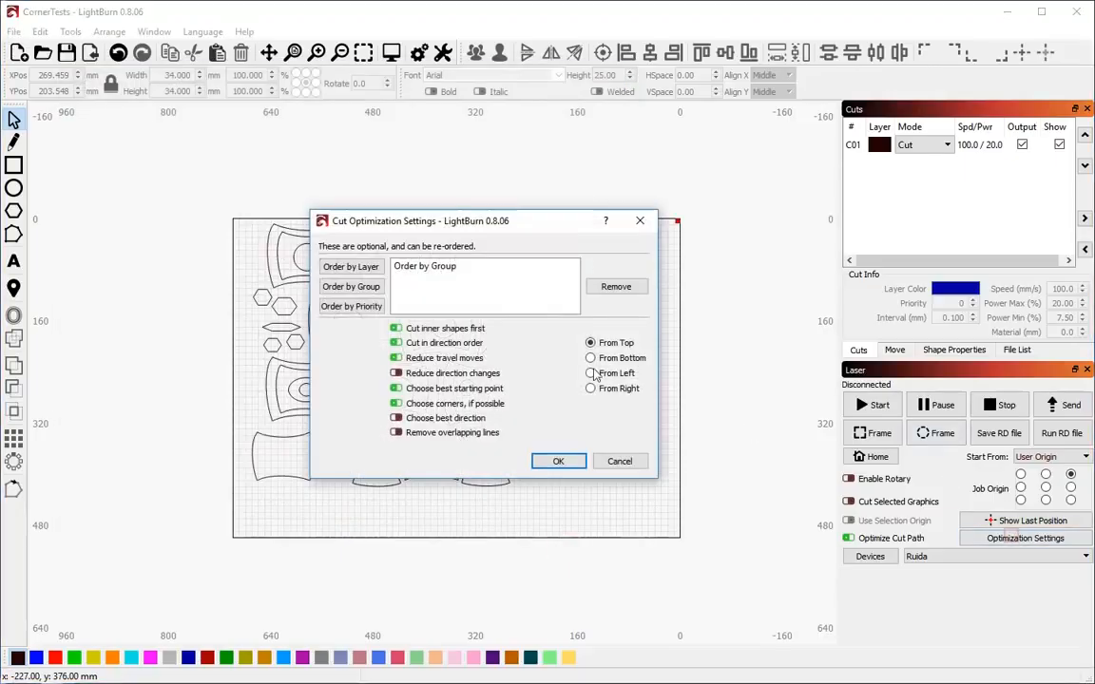
left_click(588, 372)
left_click(559, 459)
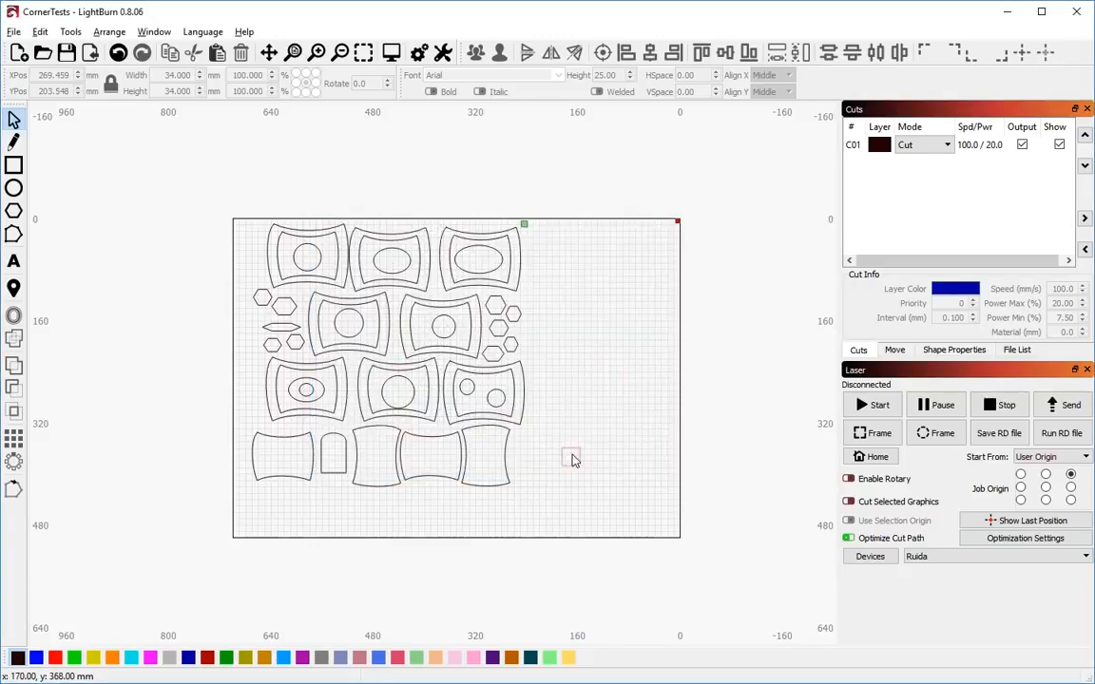
key("alt+p")
mouse_move(604, 489)
left_mouse_down()
mouse_move(88, 462)
mouse_move(163, 461)
mouse_move(235, 405)
mouse_move(384, 454)
mouse_move(621, 504)
mouse_move(300, 484)
mouse_move(367, 480)
left_mouse_up()
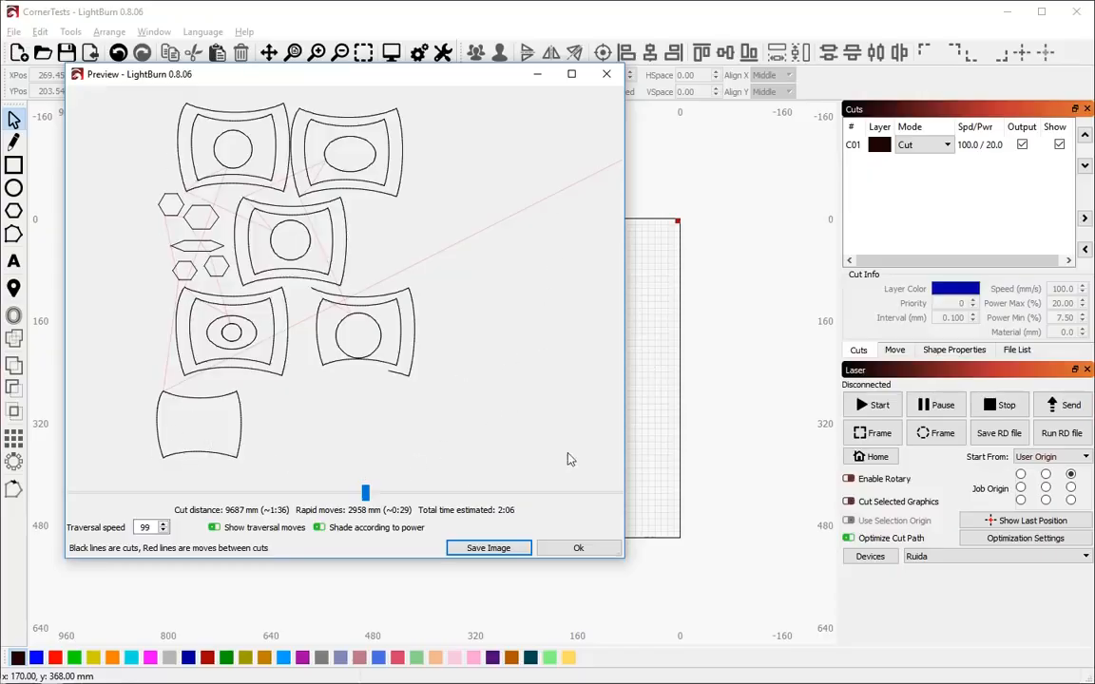
left_click_drag(357, 504, 242, 488)
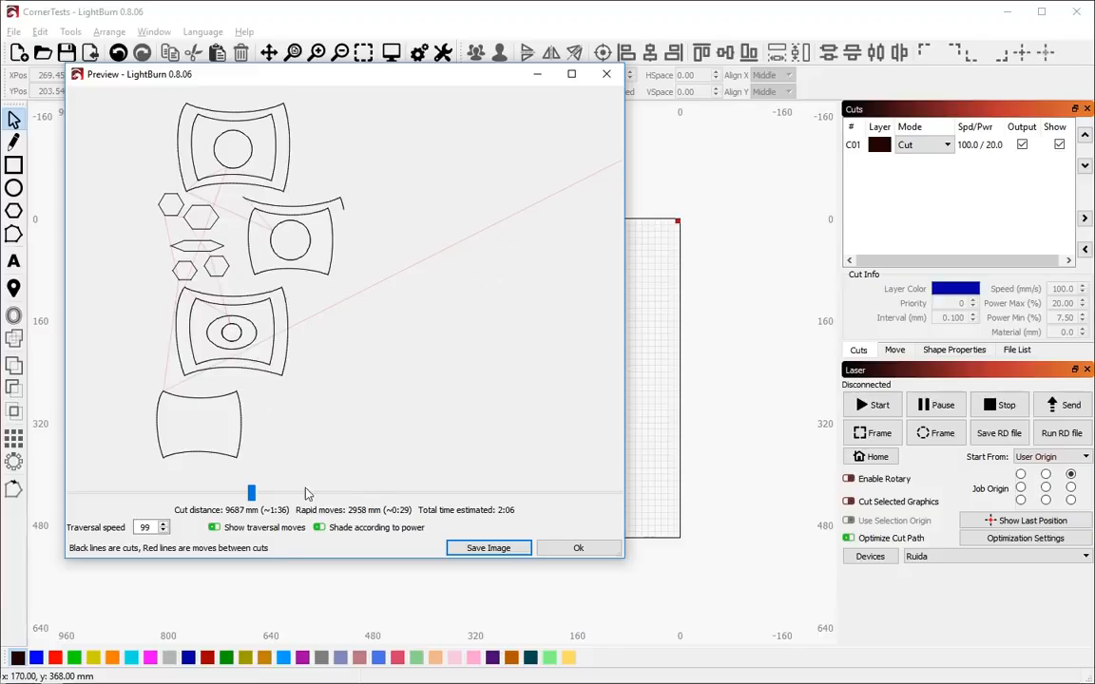
mouse_move(260, 496)
left_mouse_down()
mouse_move(587, 494)
mouse_move(347, 527)
mouse_move(116, 528)
mouse_move(594, 518)
mouse_move(433, 547)
mouse_move(52, 516)
left_mouse_up()
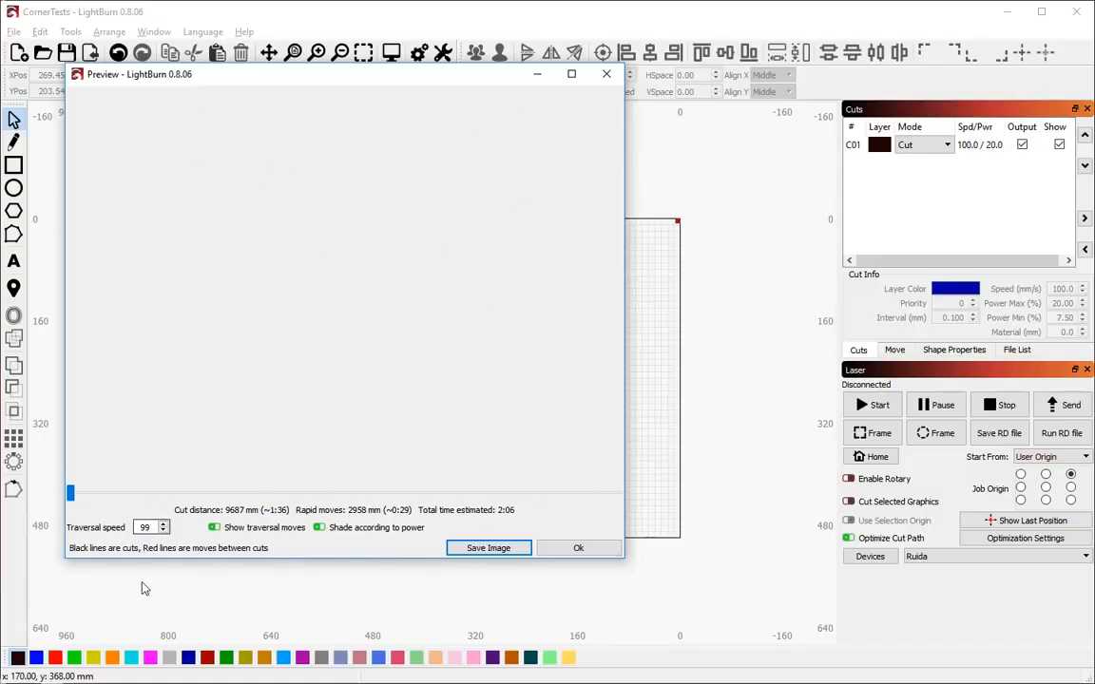
left_click(575, 549)
- Try the Choose best direction option in the cut optimization settings and leave it turned off
left_click(1023, 540)
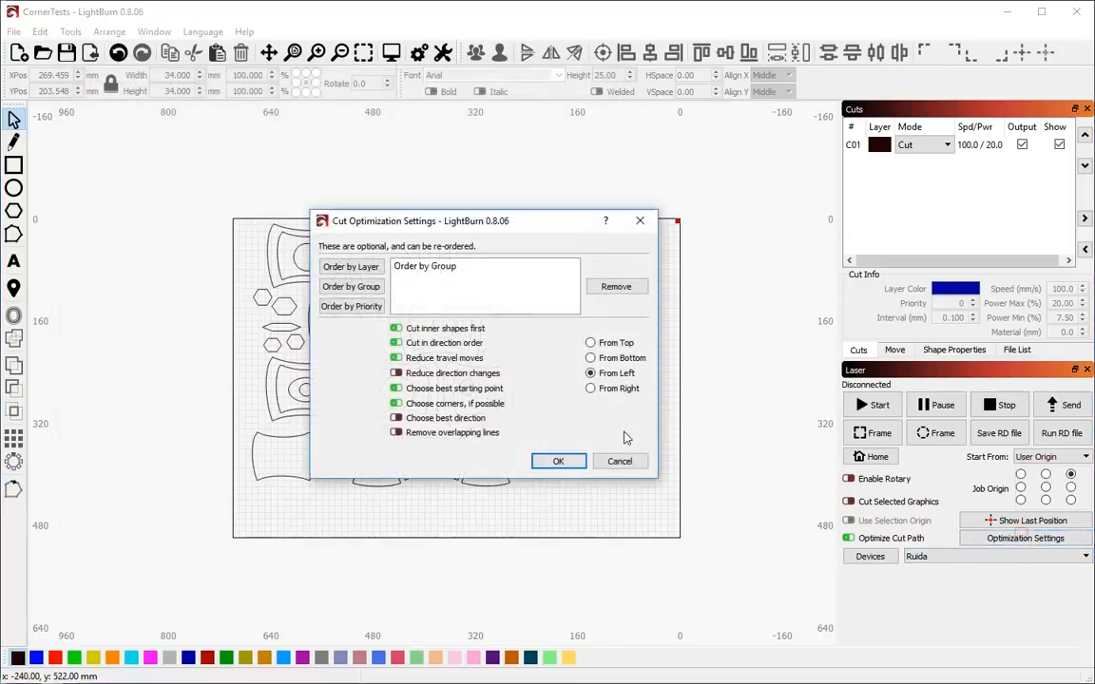
left_click(415, 421)
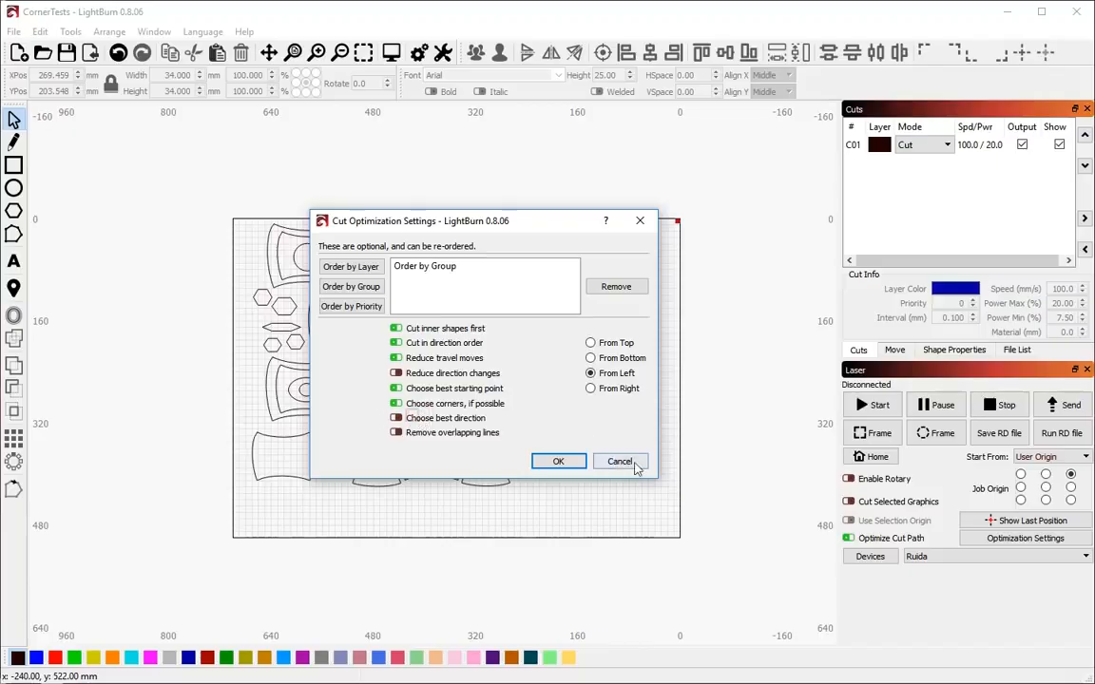
left_click(558, 461)
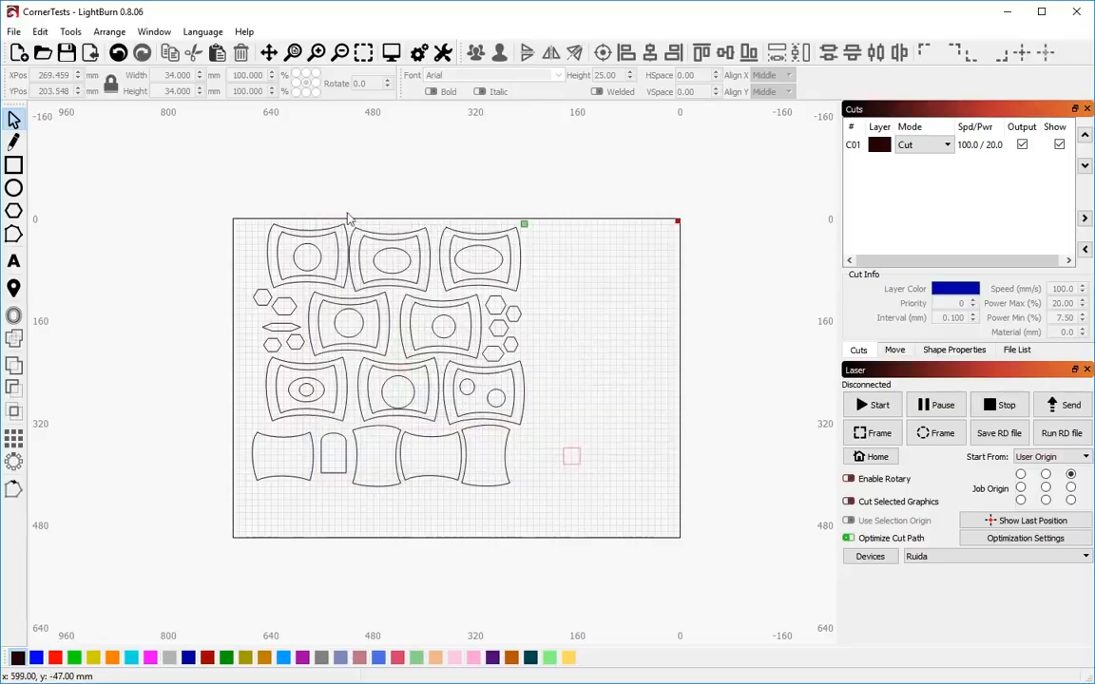
- Delete all the panels and hexagons, and draw an open inverted V about 41 mm wide and 159 mm tall
left_click_drag(190, 162, 608, 569)
key("Delete")
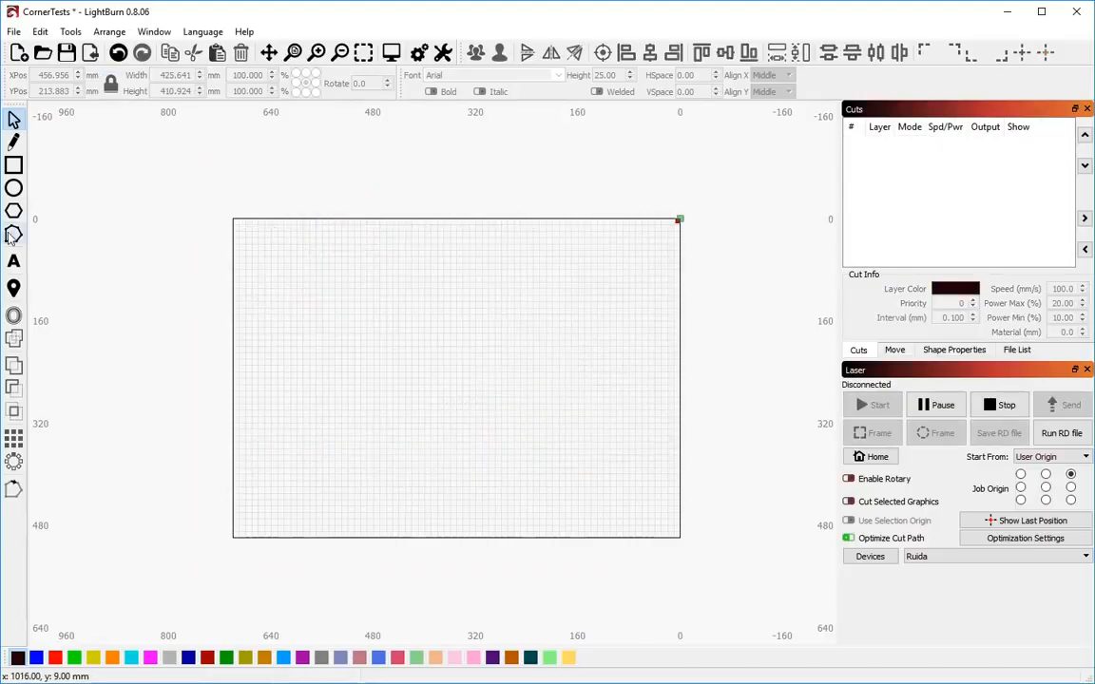
scroll(584, 438, "up", 1)
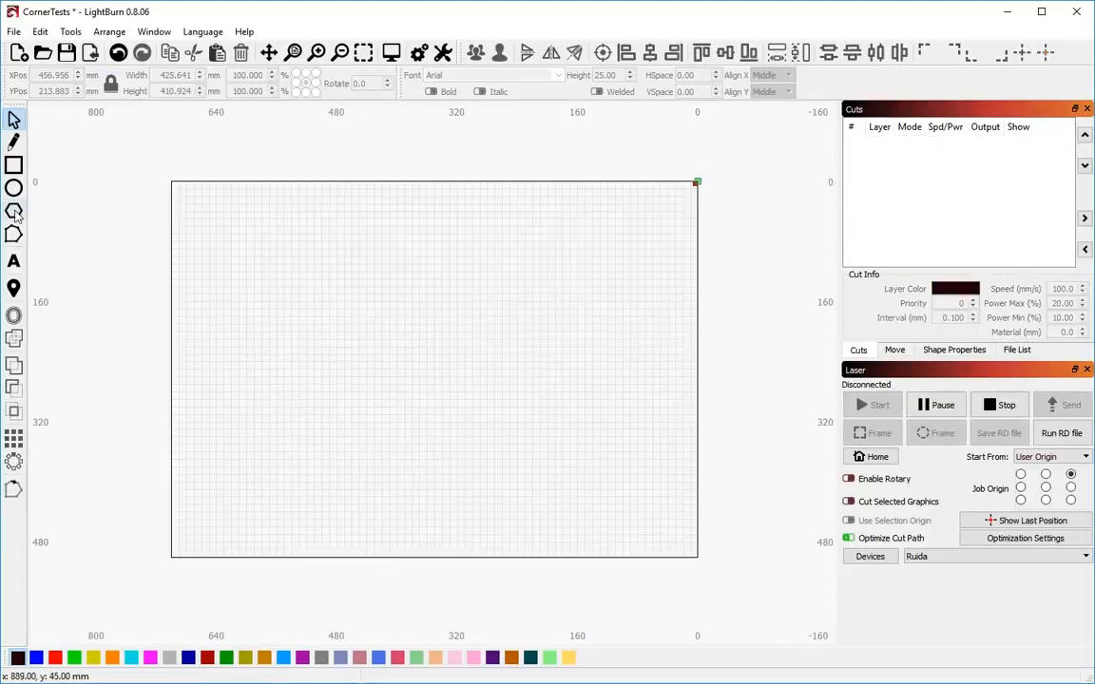
left_click(13, 141)
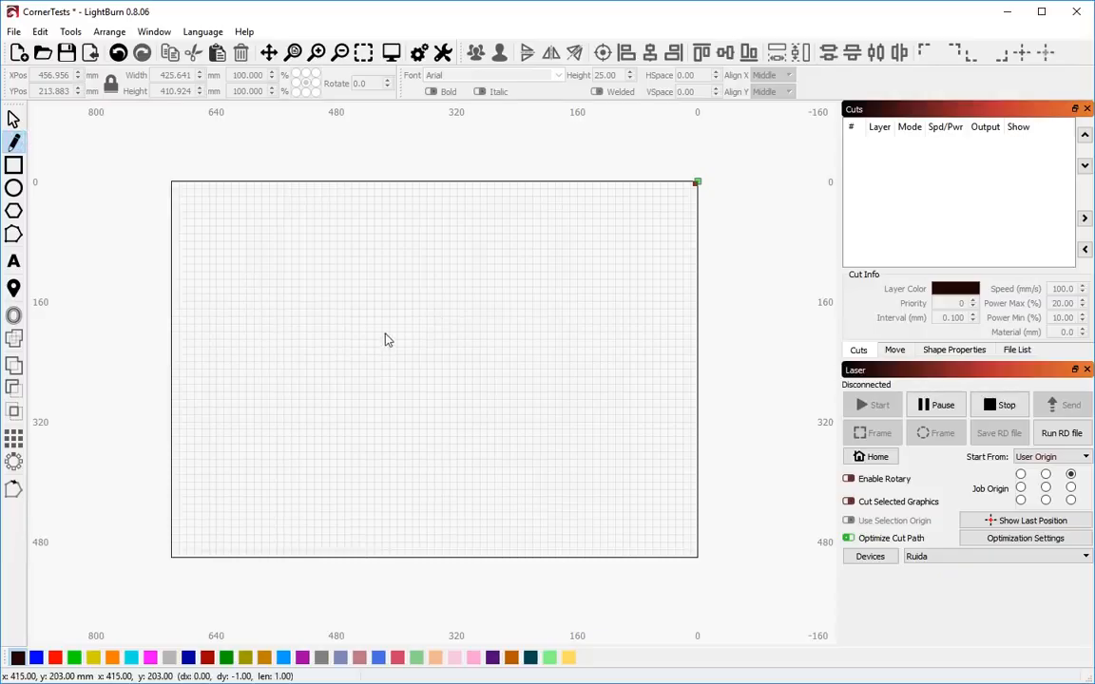
left_click(385, 334)
left_click(404, 219)
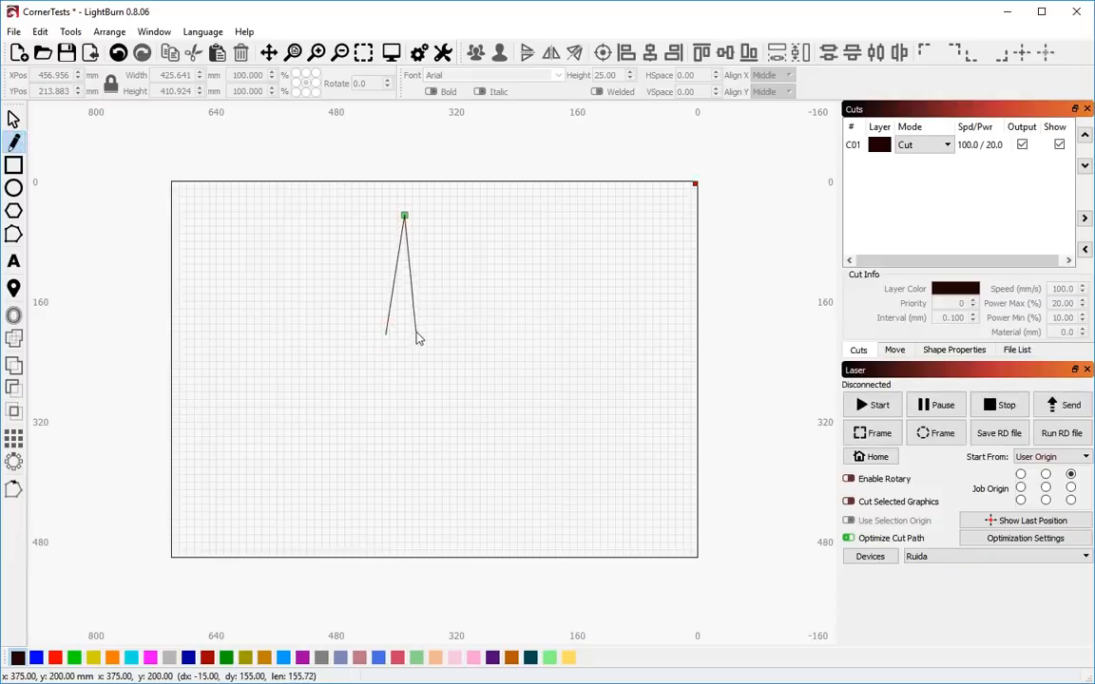
left_click(417, 331)
key("Escape")
- Smooth the inverted V's apex node and adjust its nodes to form a rounded open petal about 42 mm wide with close ends
left_click(404, 247)
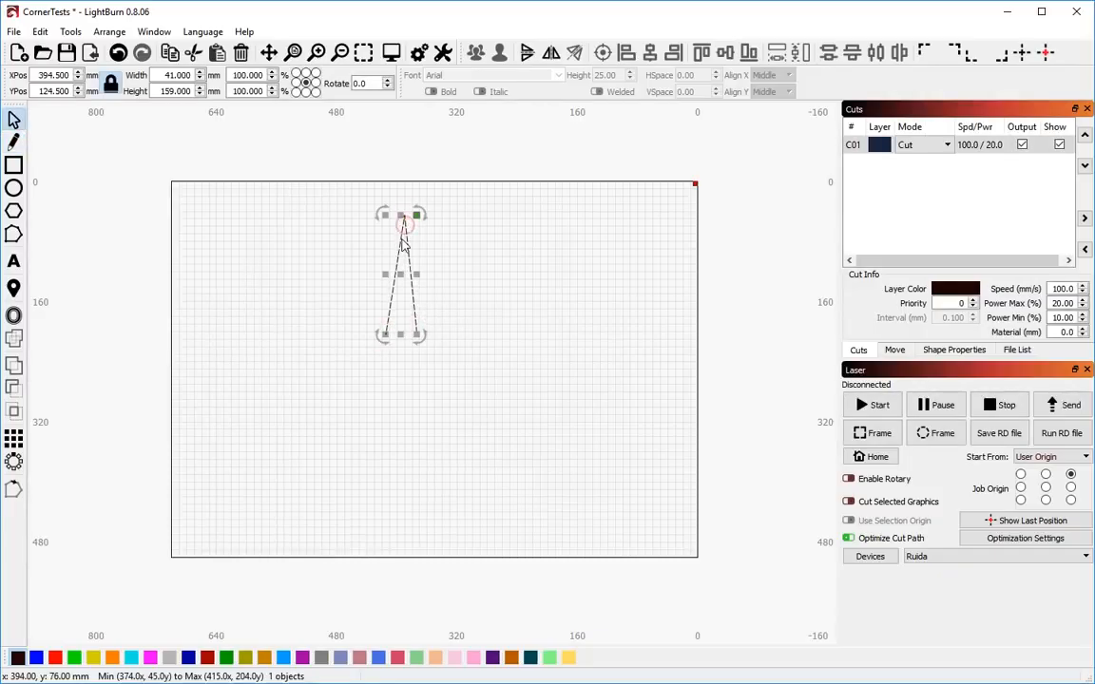
key("ctrl+grave")
key("s")
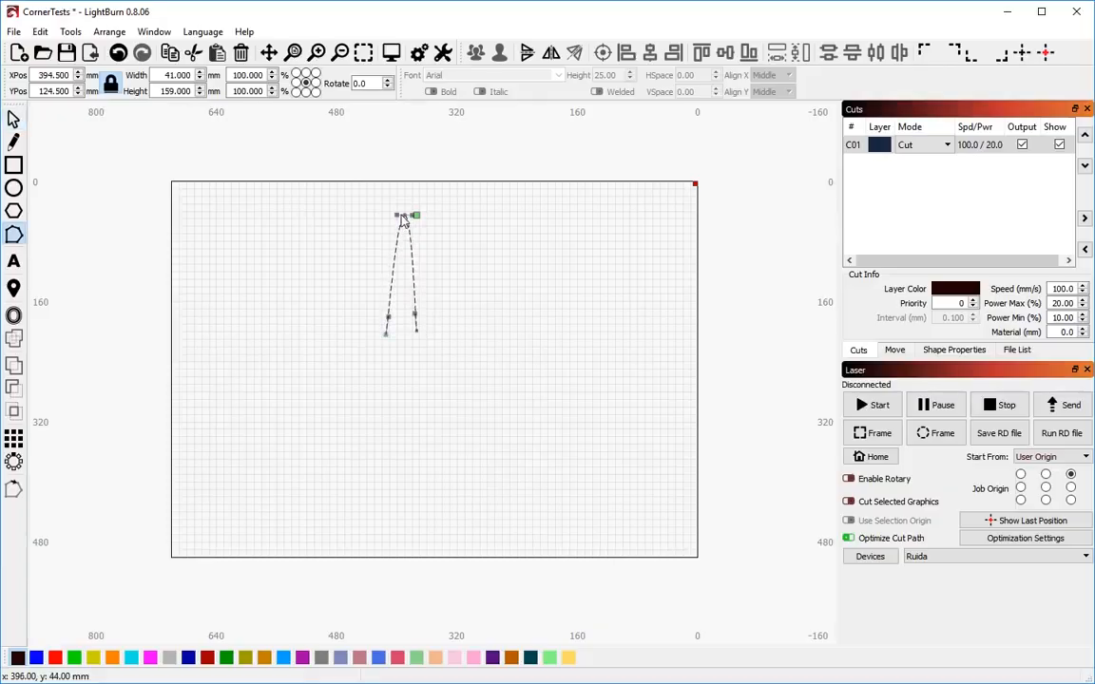
left_click_drag(397, 218, 435, 220)
left_click_drag(418, 336, 399, 332)
key("Escape")
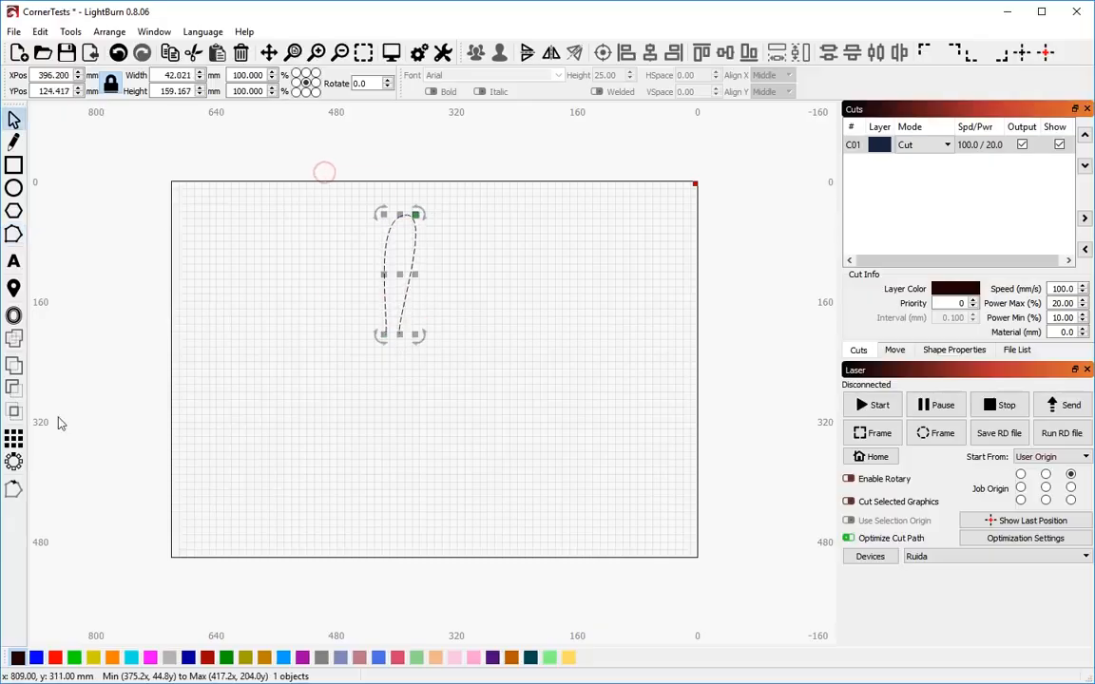
- Create a circular array of 10 petal copies over 360 degrees, centred at X 389.47 and Y 212.00, with the copies rotated
left_click(13, 461)
left_click_drag(456, 272, 504, 375)
left_click_drag(567, 449, 608, 449)
type("200y")
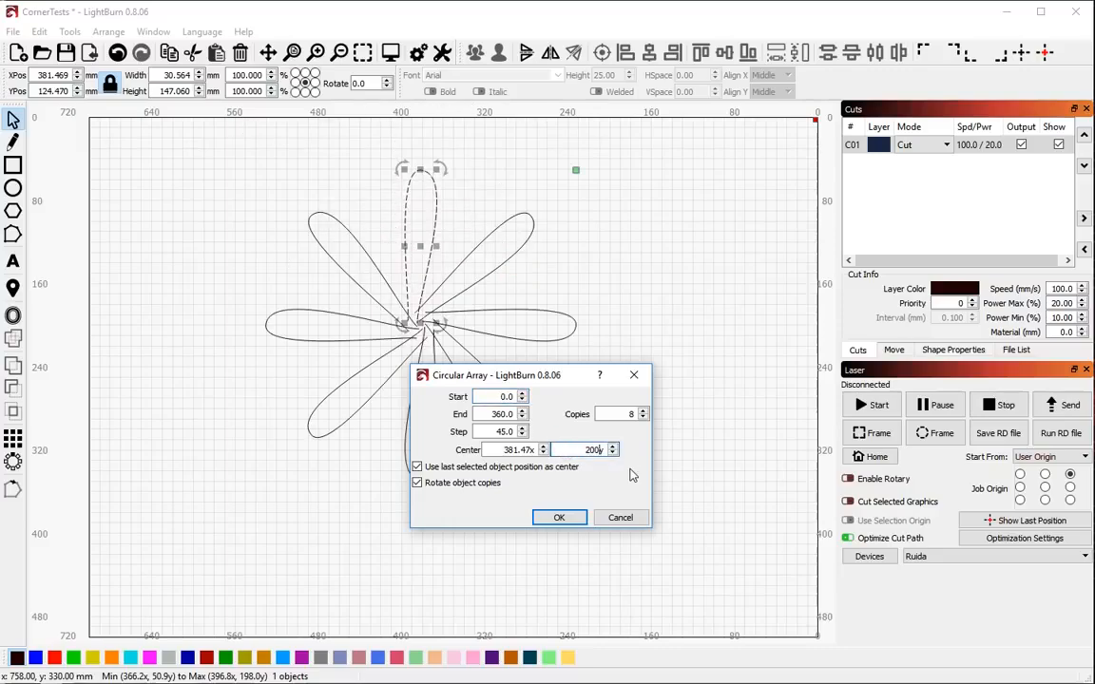
key("Tab")
left_click_drag(535, 450, 491, 449)
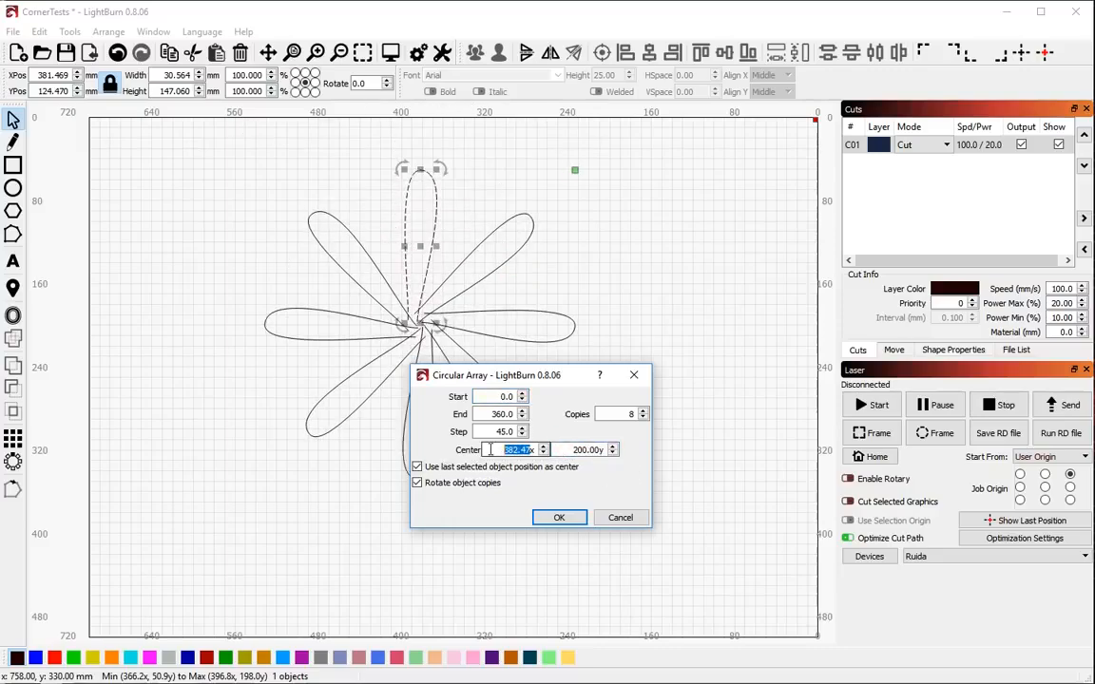
left_click(575, 448)
scroll(575, 449, "up", 12)
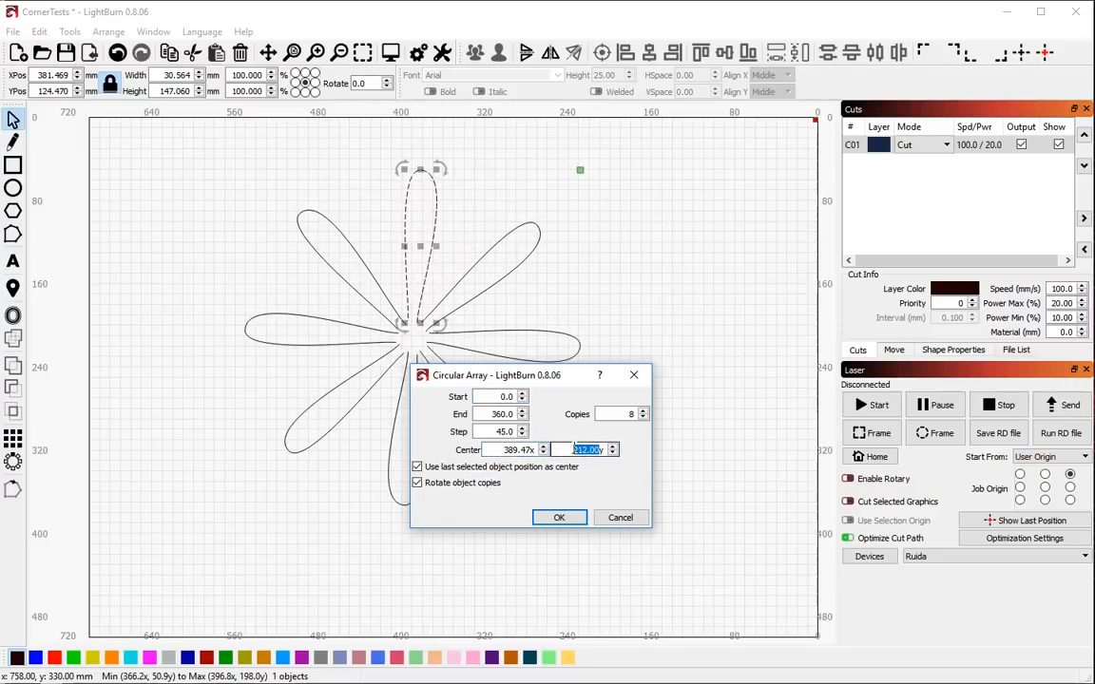
scroll(640, 411, "up", 2)
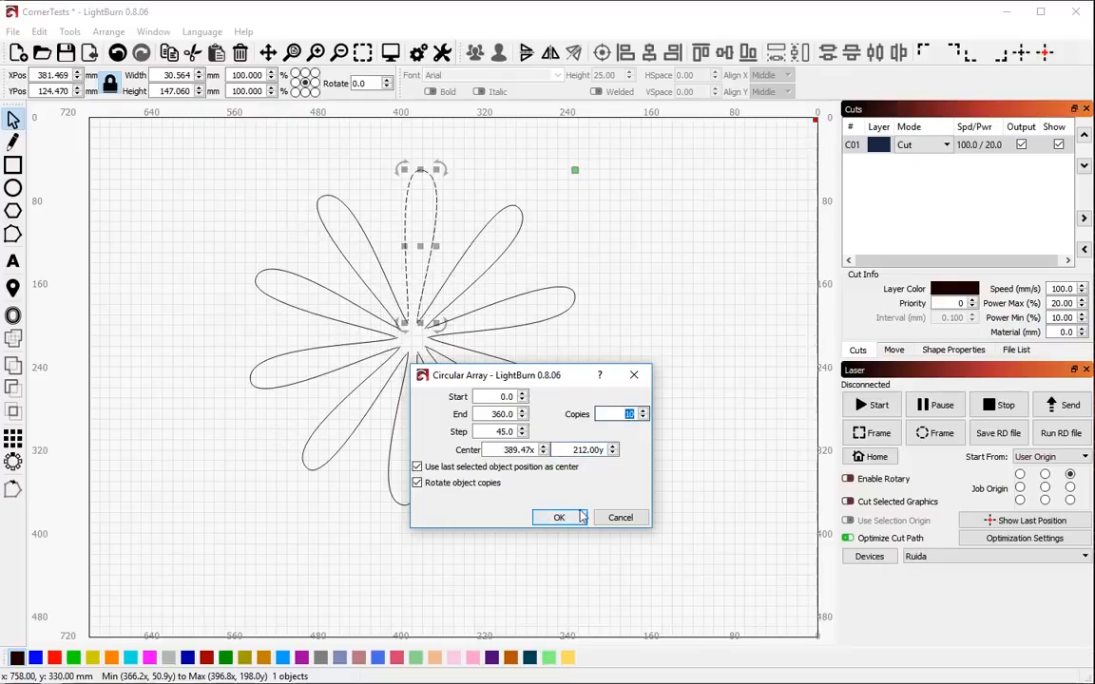
key("Return")
left_click(630, 362)
- Remove Order by Group and leave only Cut inner shapes first and Reduce direction changes enabled in the cut optimization settings
key("alt+p")
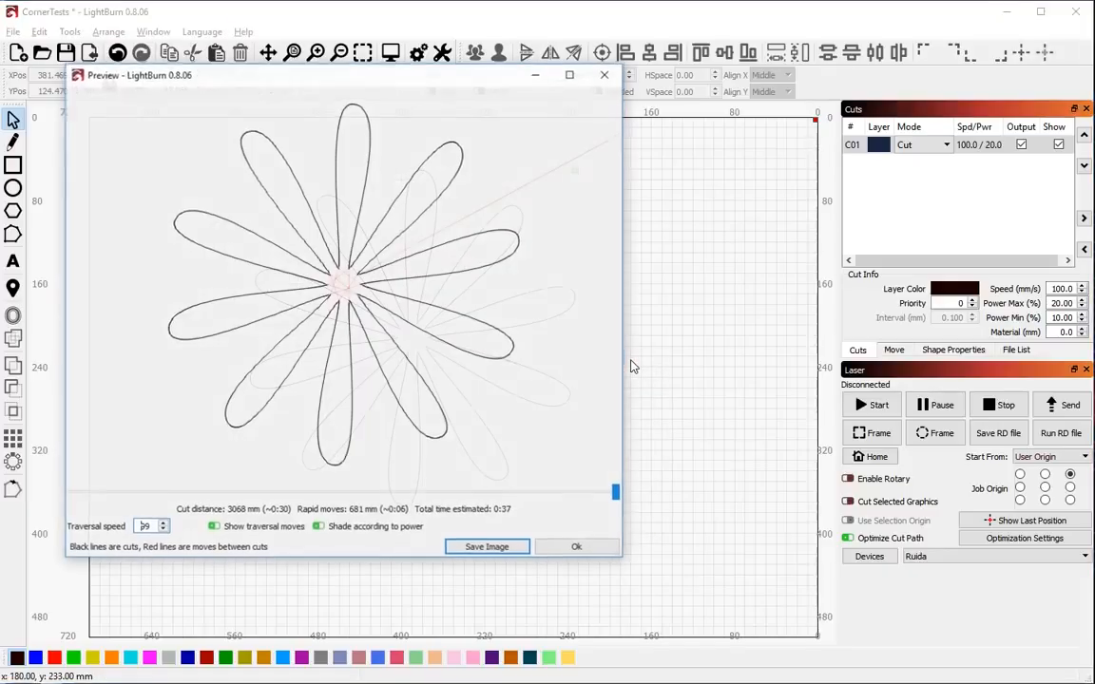
key("Escape")
left_click(915, 556)
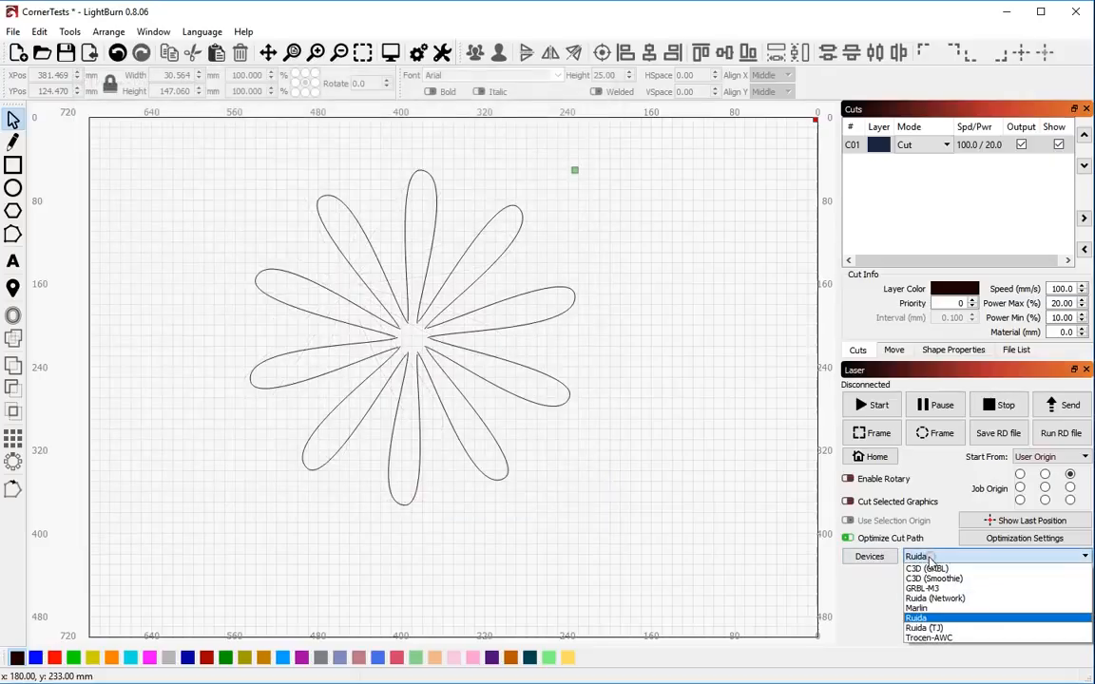
left_click(995, 542)
left_click(1007, 538)
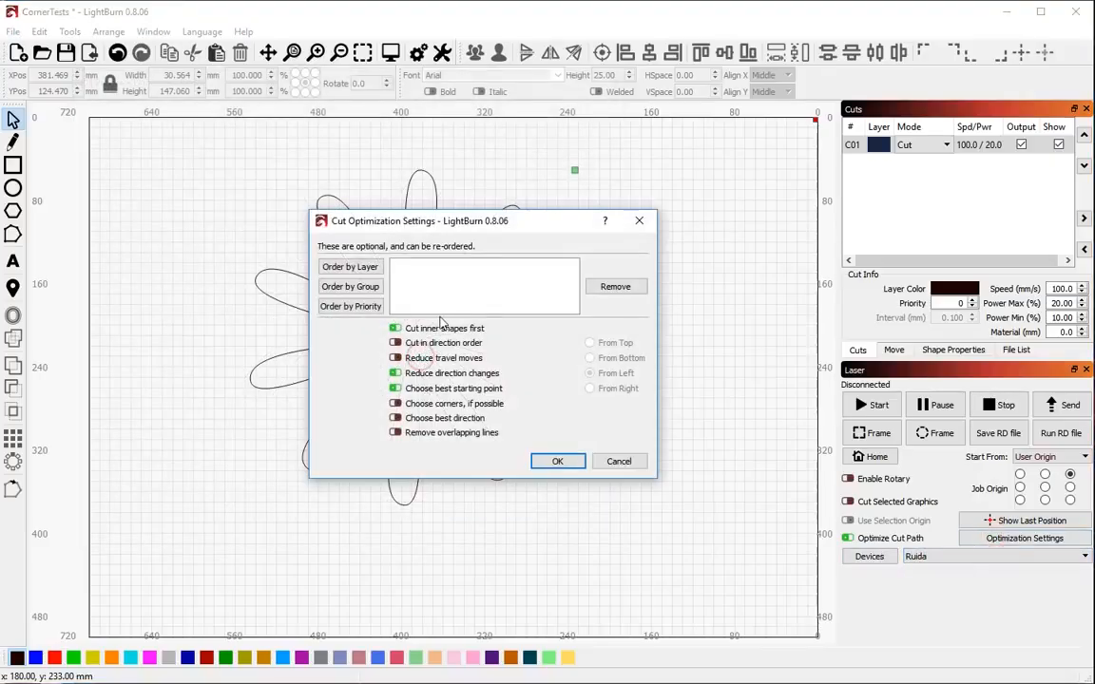
left_click(395, 388)
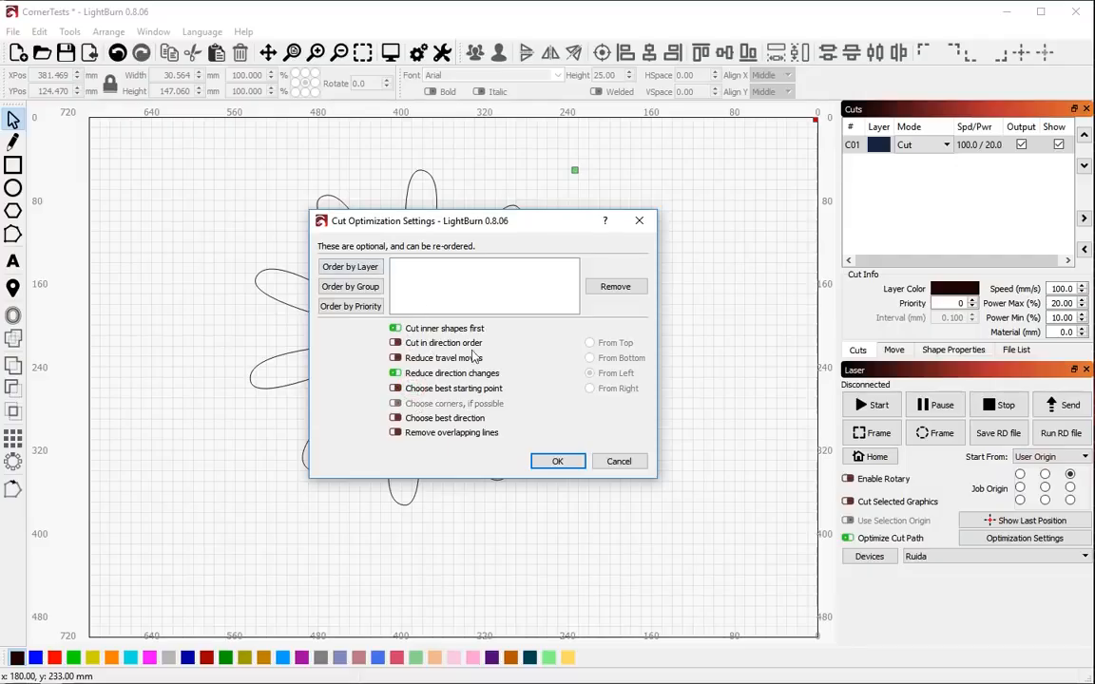
left_click(574, 464)
- Preview the flower and scrub back through the petals to examine the cutting order with Reduce direction changes
key("alt+p")
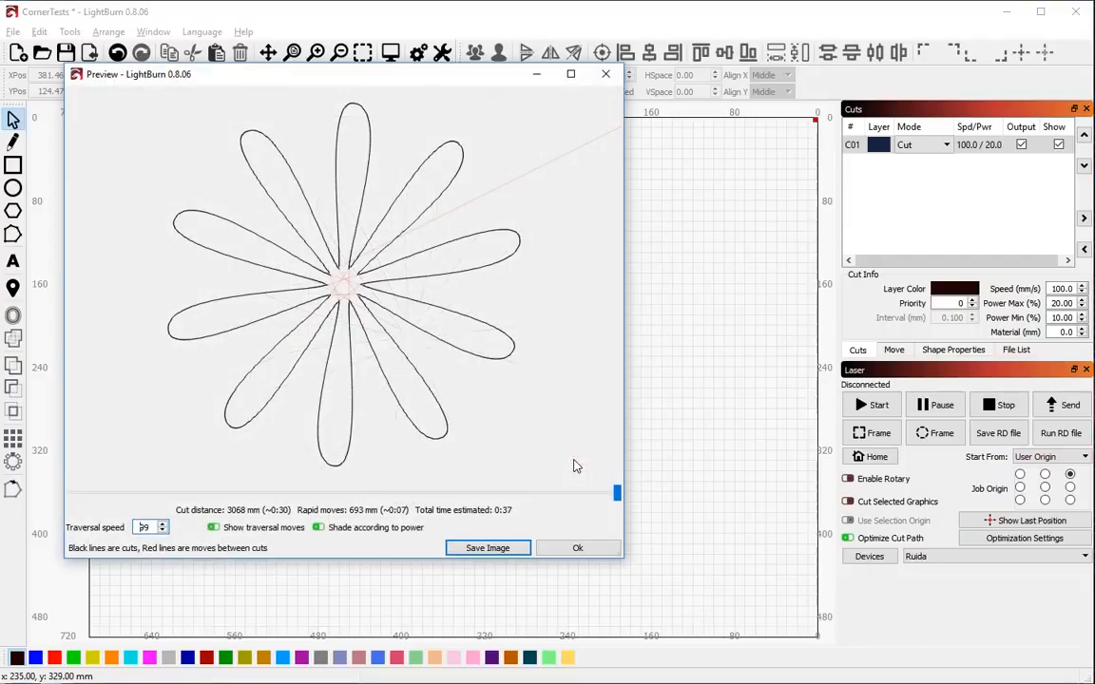
left_click_drag(616, 494, 510, 491)
left_click(577, 547)
key("alt+p")
key("Escape")
- Replace Reduce direction changes with Reduce travel moves and scrub the preview to examine the cutting order at the flower's centre
left_click(1025, 538)
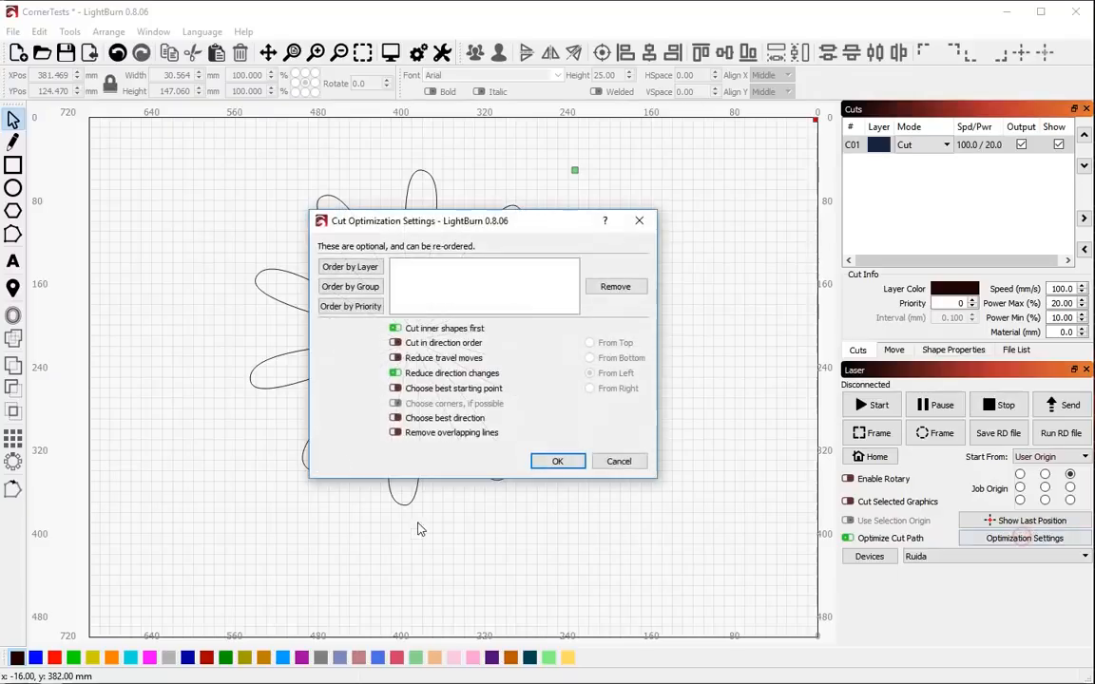
left_click(558, 462)
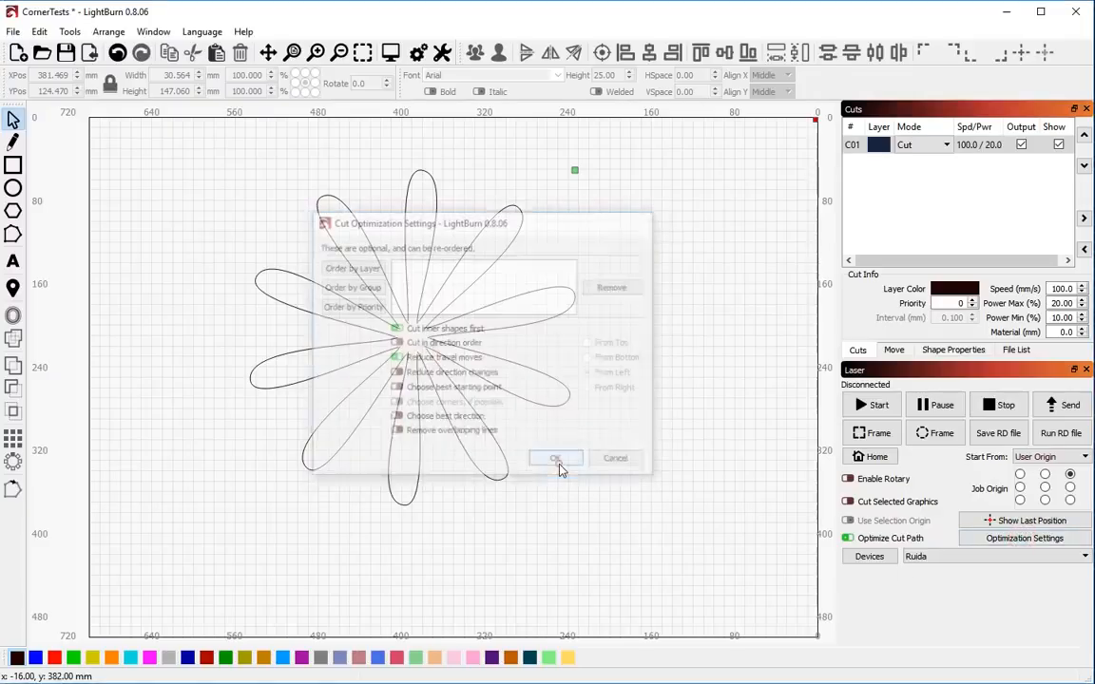
key("alt+p")
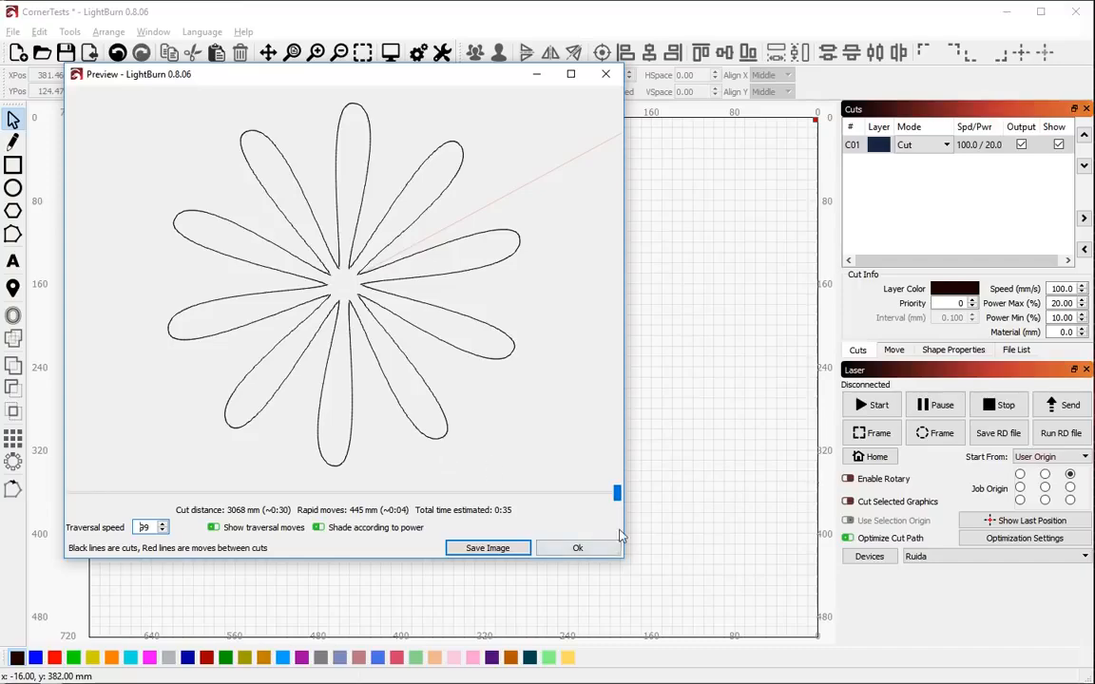
mouse_move(617, 501)
left_mouse_down()
mouse_move(72, 520)
mouse_move(398, 518)
left_mouse_up()
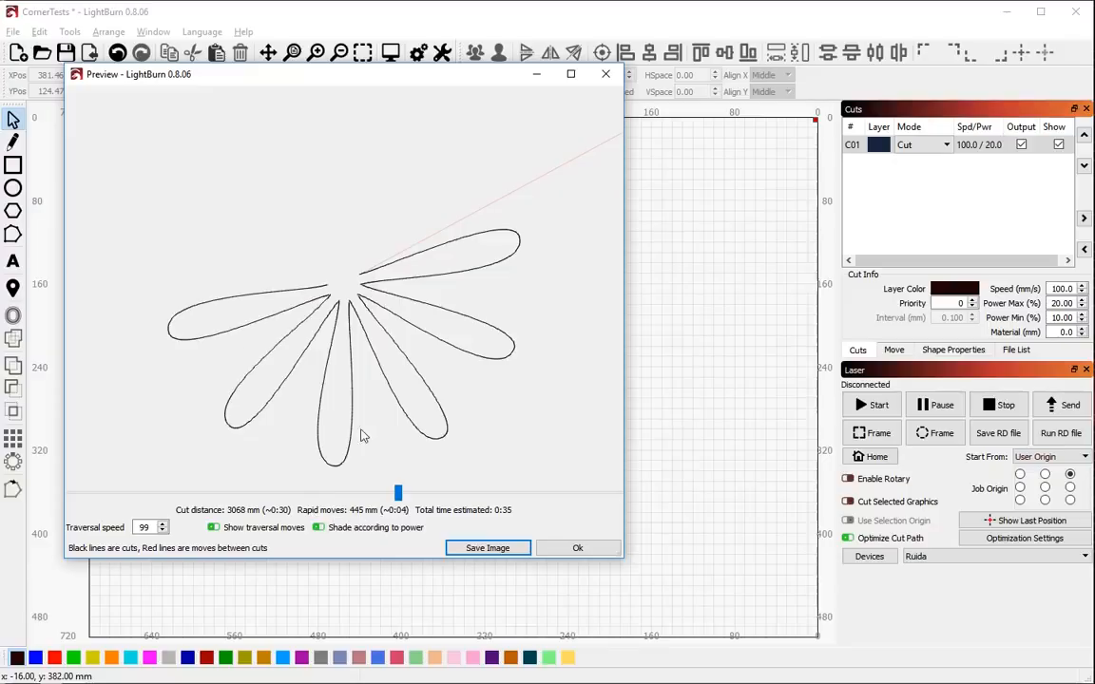
scroll(324, 279, "up", 4)
scroll(323, 278, "up", 2)
scroll(335, 299, "up", 2)
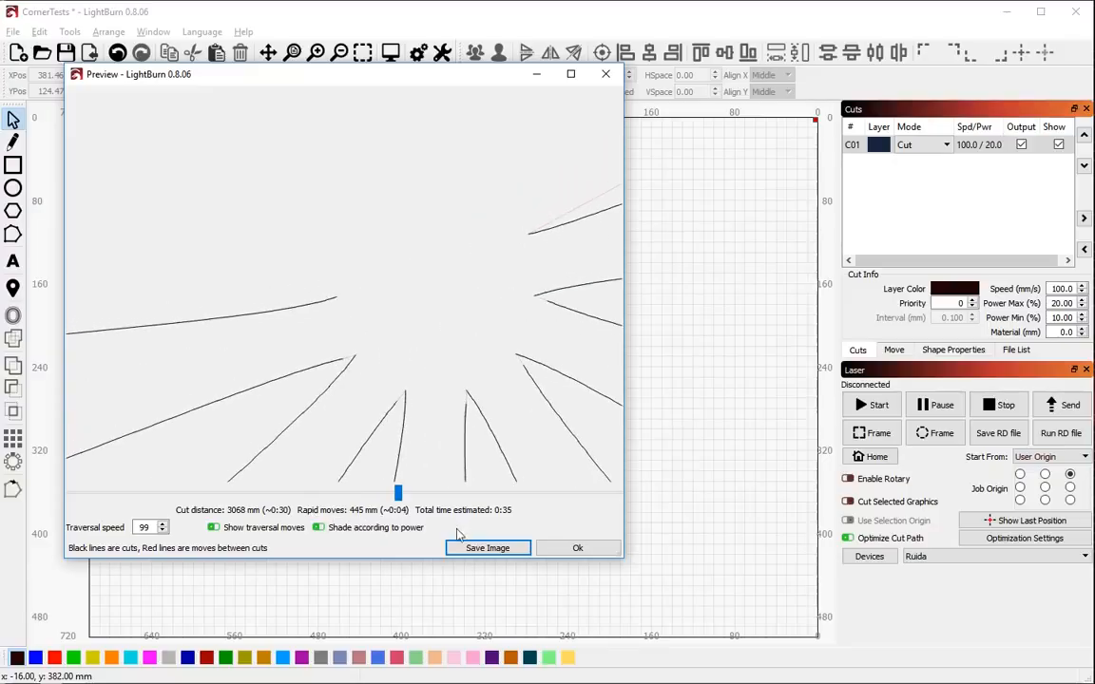
mouse_move(399, 496)
left_mouse_down()
mouse_move(457, 511)
mouse_move(436, 494)
left_mouse_up()
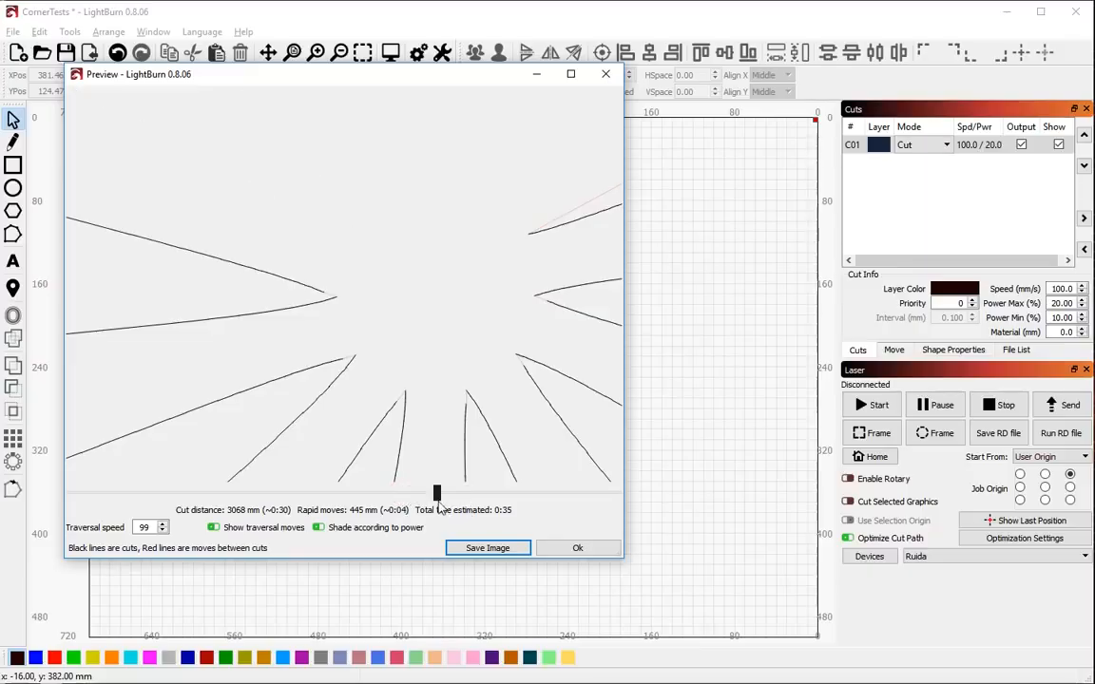
- Examine the travel moves between the petals around the flower's centre and close the preview
scroll(269, 379, "down", 4)
scroll(325, 286, "up", 4)
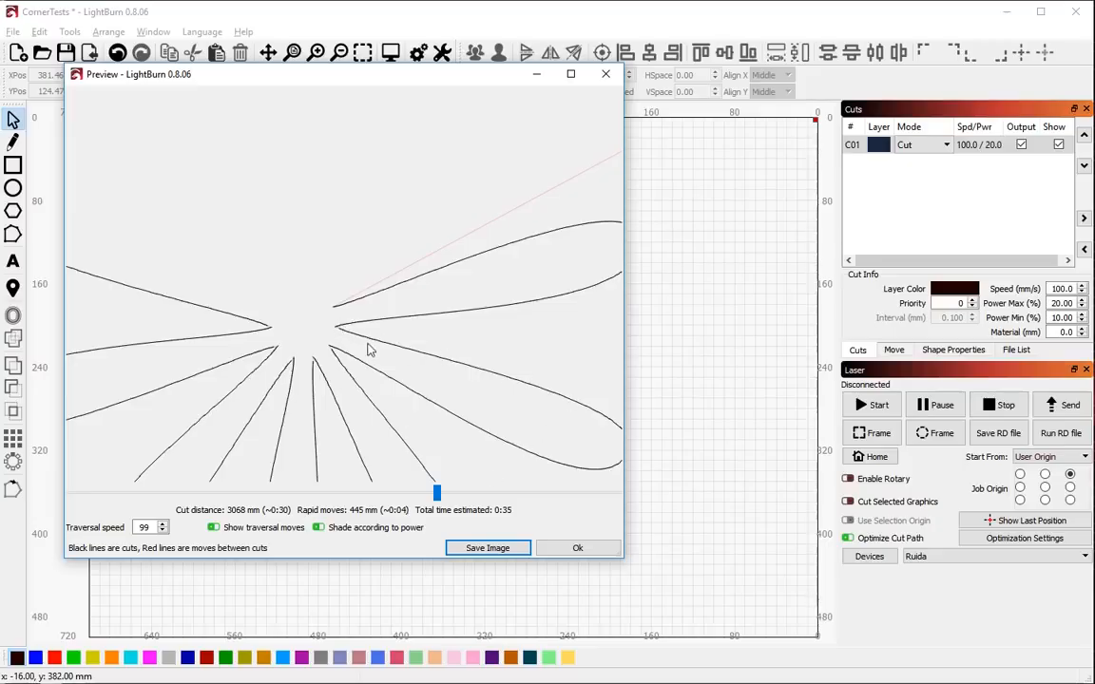
left_click(575, 548)
scroll(557, 378, "down", 1)
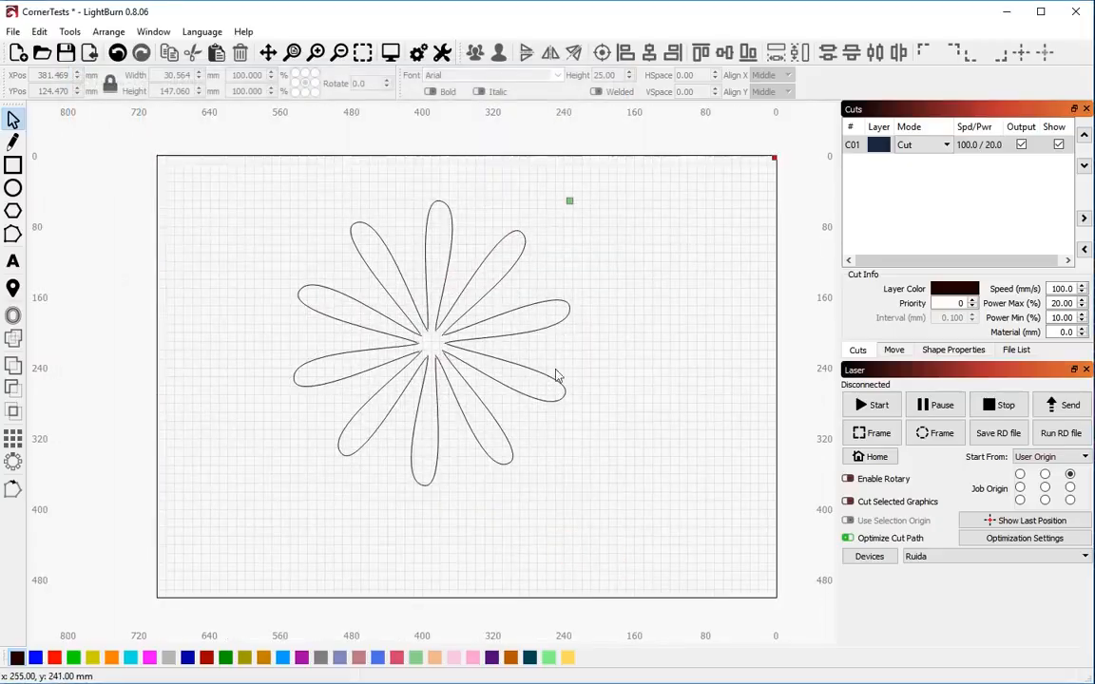
scroll(538, 381, "up", 1)
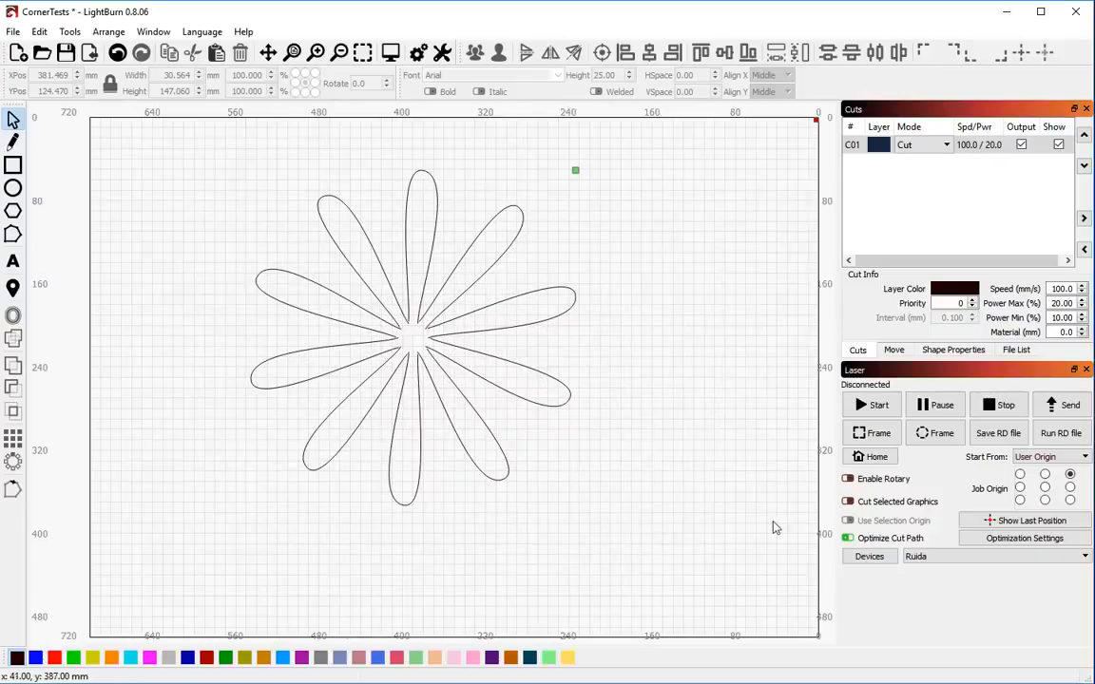
- Enable Reduce direction changes alongside Reduce travel moves and scrub the preview to examine the order in which the flower's petals are cut
left_click(991, 538)
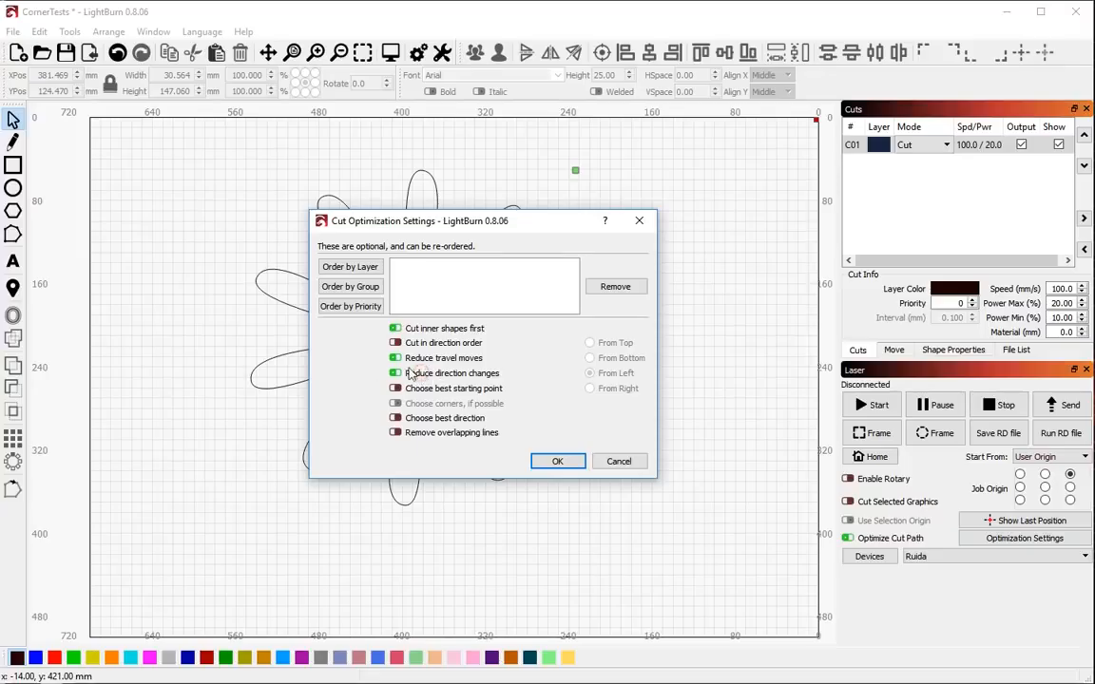
left_click(560, 462)
key("alt+p")
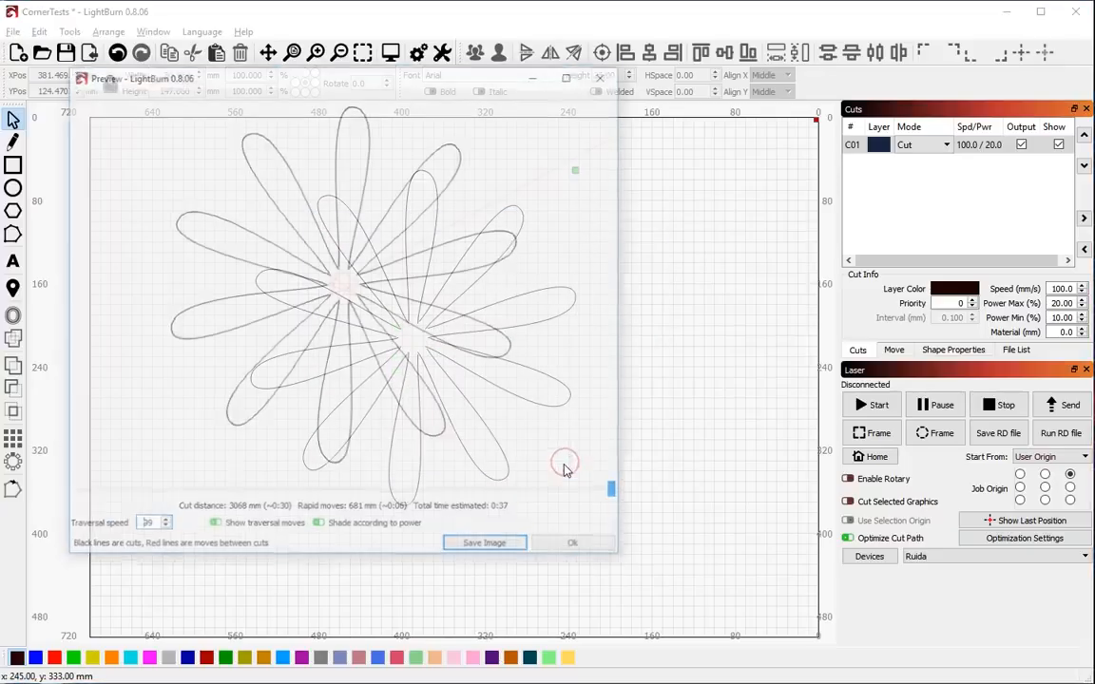
mouse_move(614, 492)
left_mouse_down()
mouse_move(448, 513)
mouse_move(117, 509)
mouse_move(60, 518)
mouse_move(128, 521)
left_mouse_up()
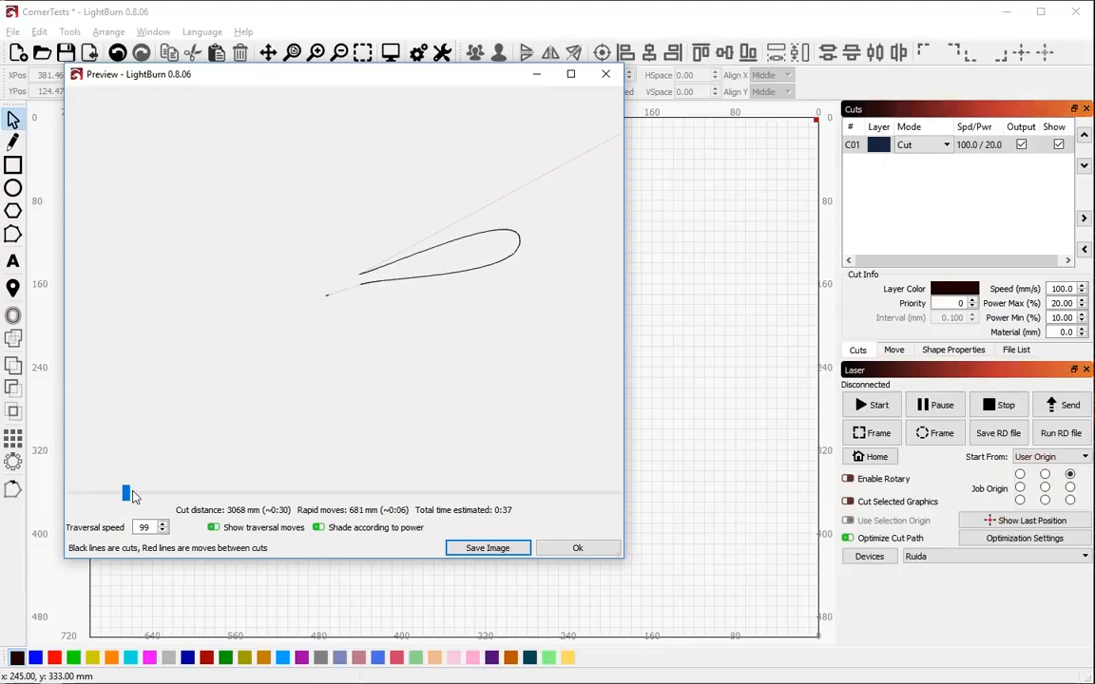
left_click_drag(128, 495, 184, 496)
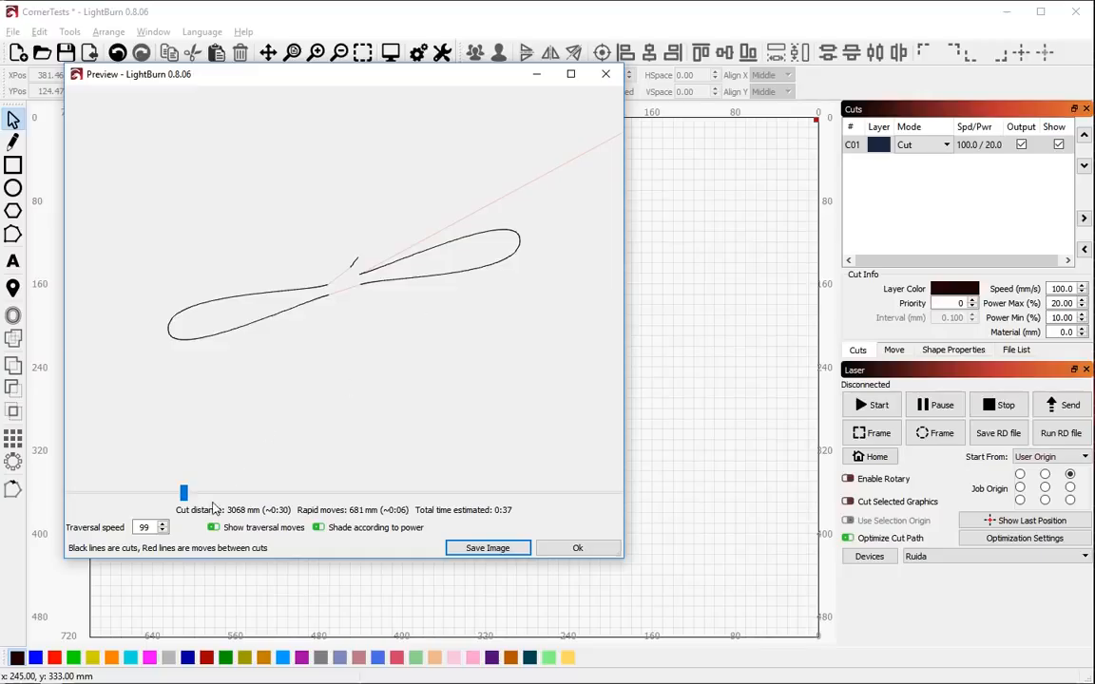
left_click_drag(183, 494, 275, 488)
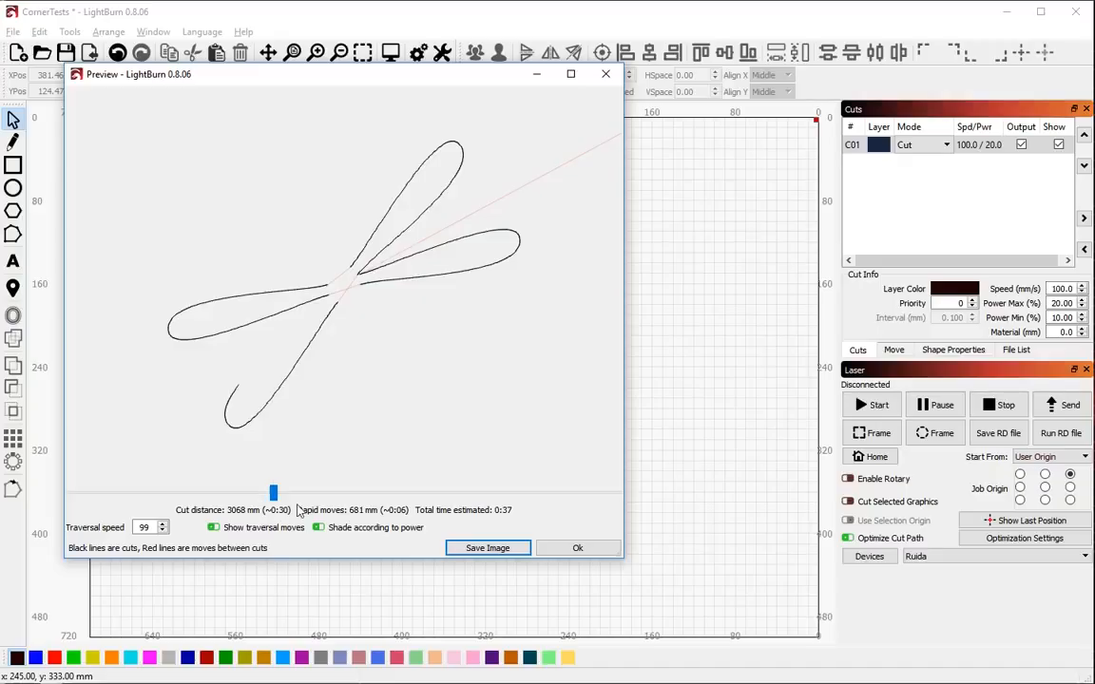
mouse_move(273, 493)
left_mouse_down()
mouse_move(471, 523)
mouse_move(569, 513)
mouse_move(644, 528)
mouse_move(378, 499)
mouse_move(119, 509)
mouse_move(285, 494)
mouse_move(616, 496)
mouse_move(235, 524)
mouse_move(347, 489)
mouse_move(414, 494)
mouse_move(409, 437)
mouse_move(433, 395)
left_mouse_up()
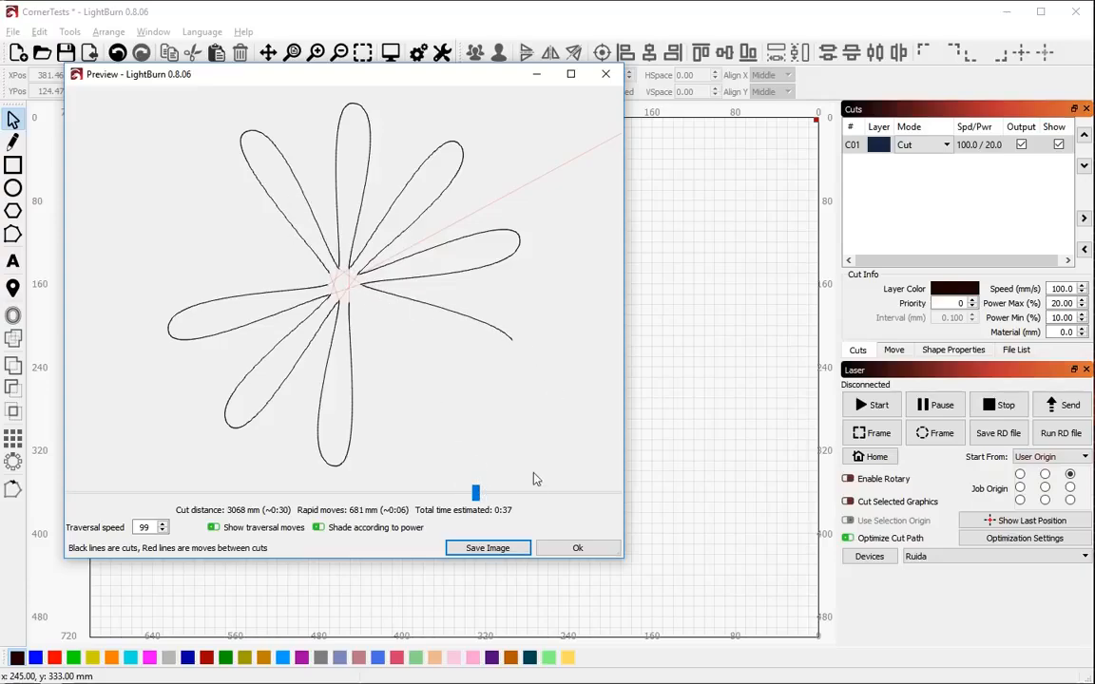
mouse_move(478, 496)
left_mouse_down()
mouse_move(606, 490)
mouse_move(647, 527)
mouse_move(110, 494)
mouse_move(557, 494)
mouse_move(70, 493)
left_mouse_up()
left_click(578, 549)
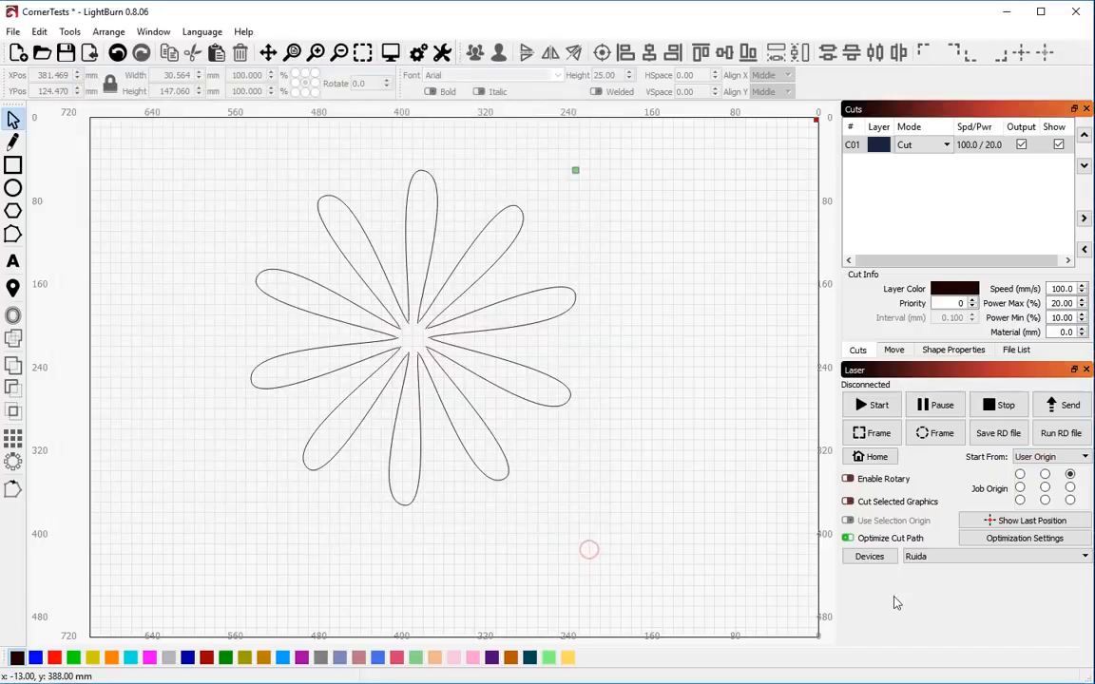
- Disable Reduce direction changes in the cut optimization settings, keeping Cut inner shapes first and Reduce travel moves enabled
left_click(1045, 538)
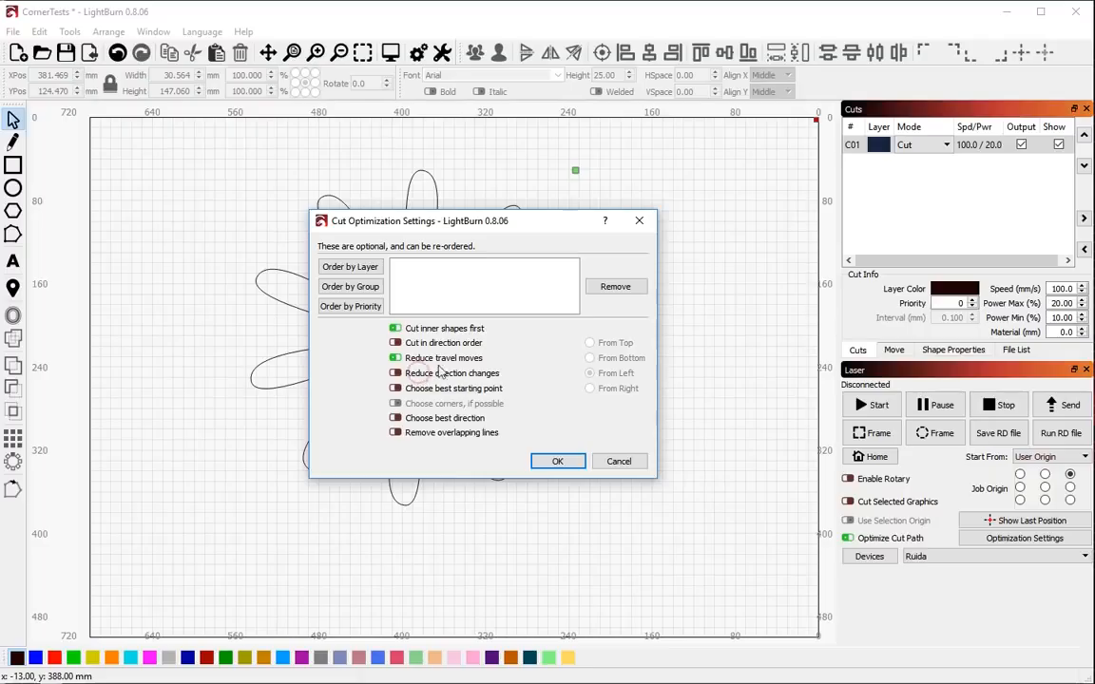
left_click_drag(466, 226, 693, 298)
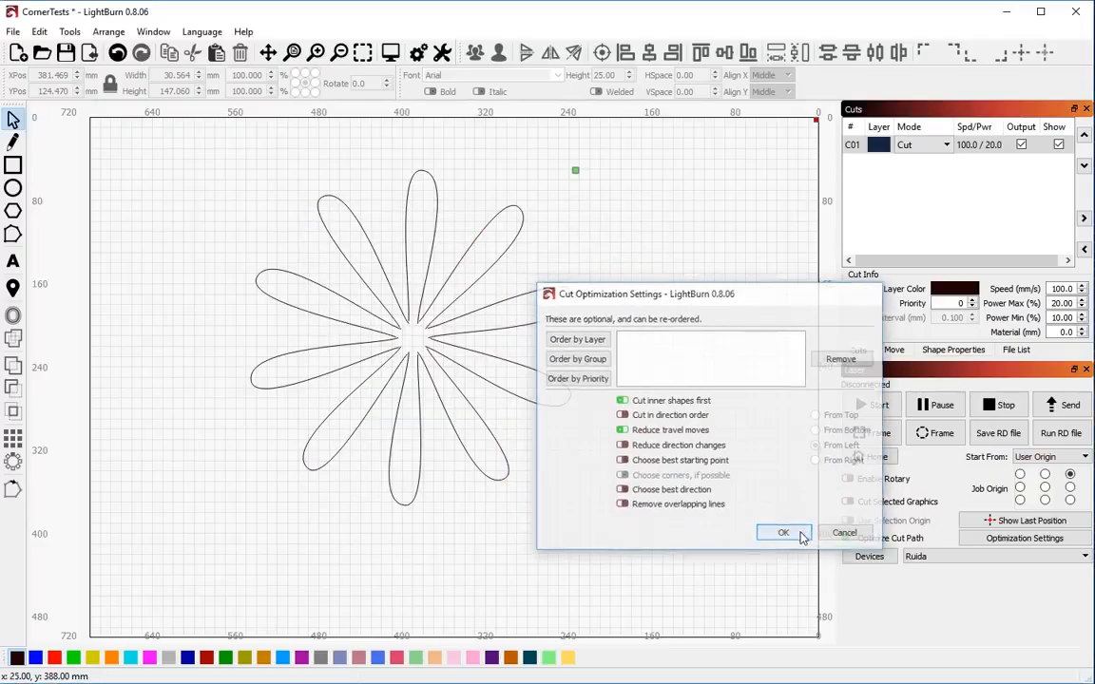
left_click(801, 533)
- Delete the whole flower and draw a horizontal line about 334 mm long at Y 74 mm
left_click_drag(543, 418, 217, 147)
key("Delete")
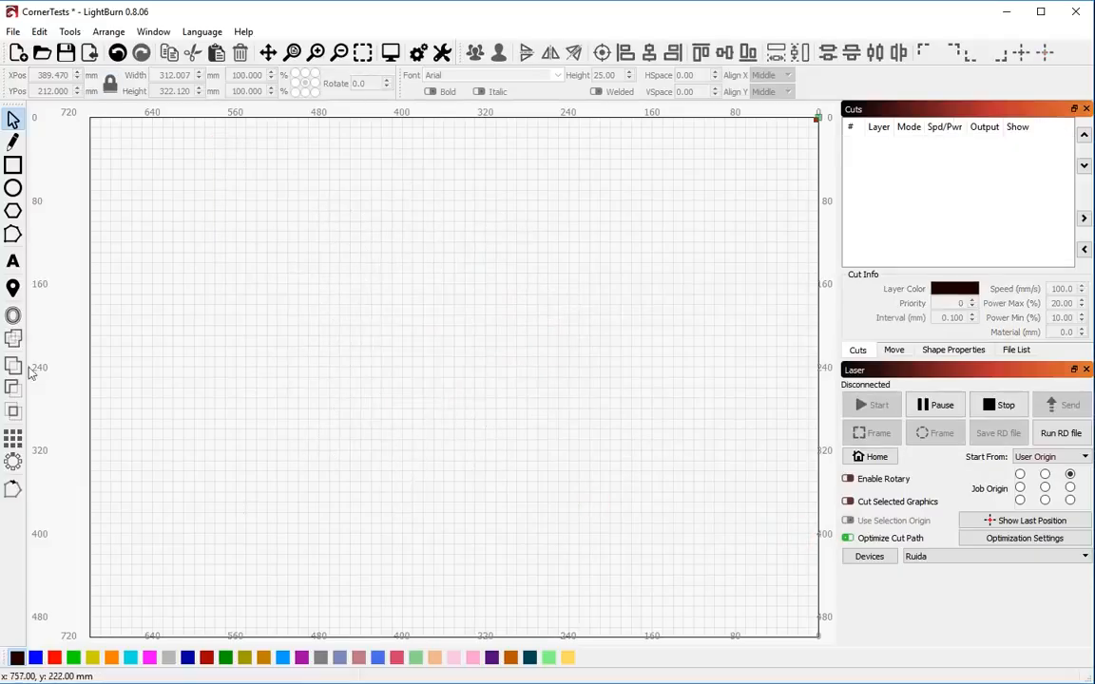
left_click(12, 141)
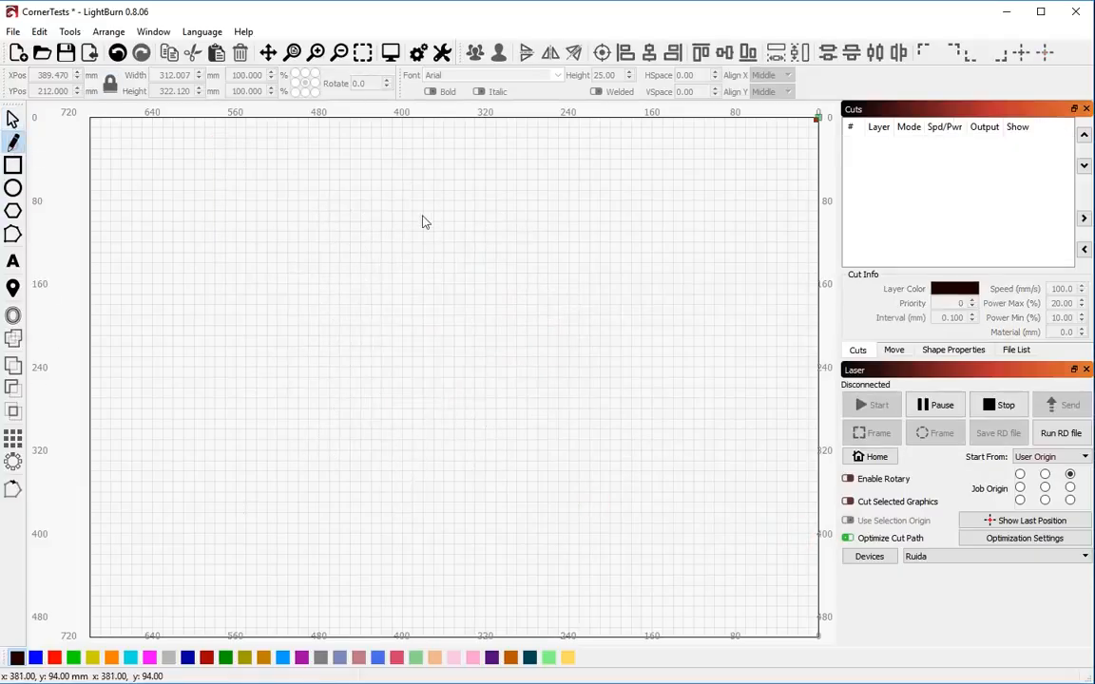
left_click(237, 194)
left_click(583, 194)
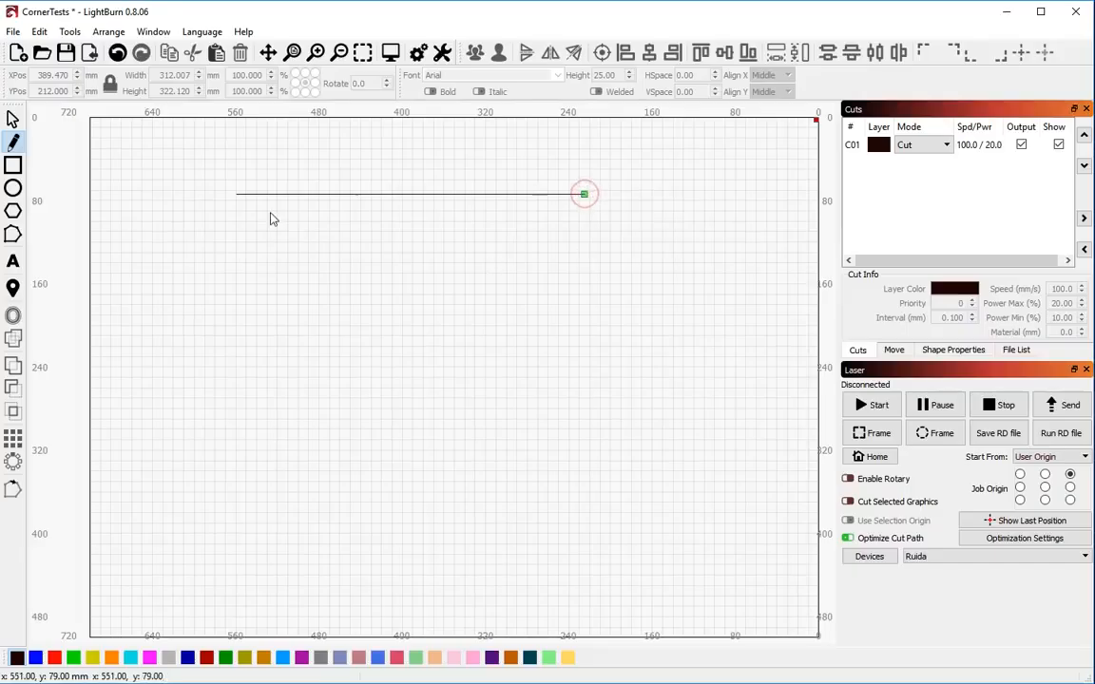
right_click(194, 157)
left_click_drag(176, 153, 617, 228)
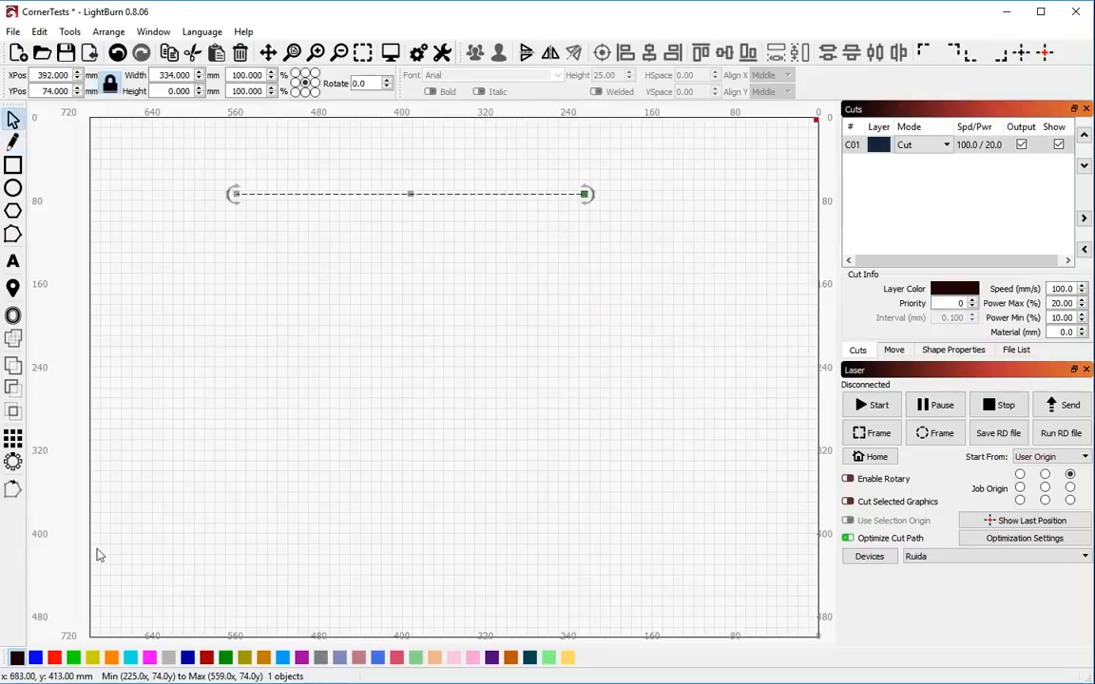
- Create a single-column grid array of the straight line, with 5 mm vertical spacing between edges and reversed vertical direction
left_click(13, 438)
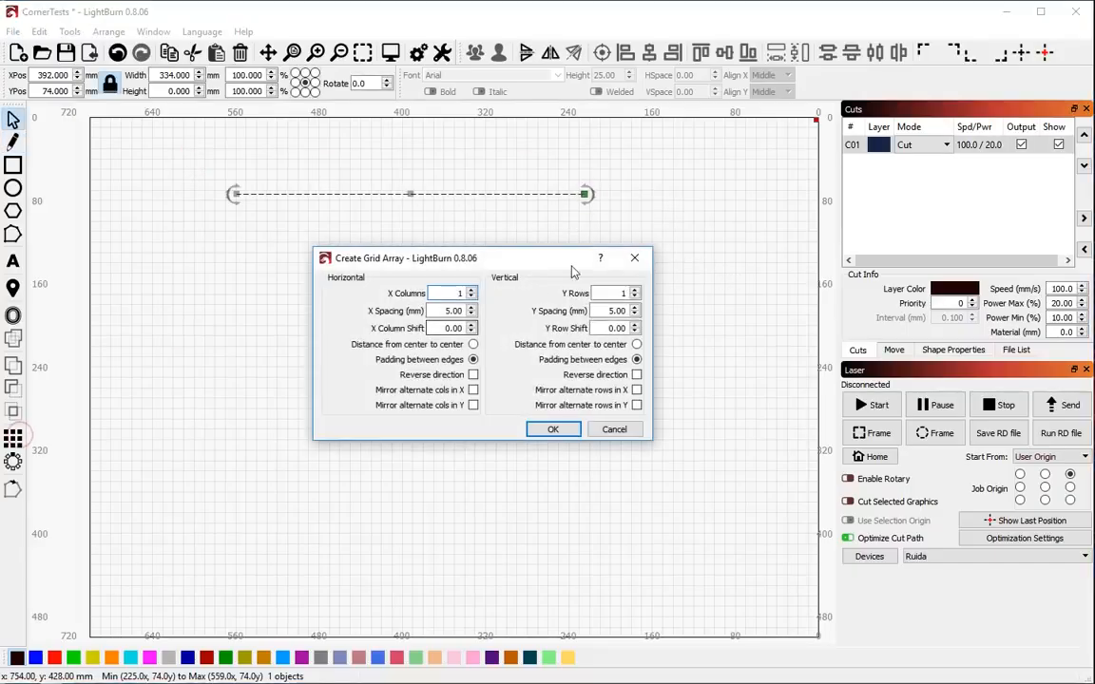
left_click(636, 375)
double_click(612, 293)
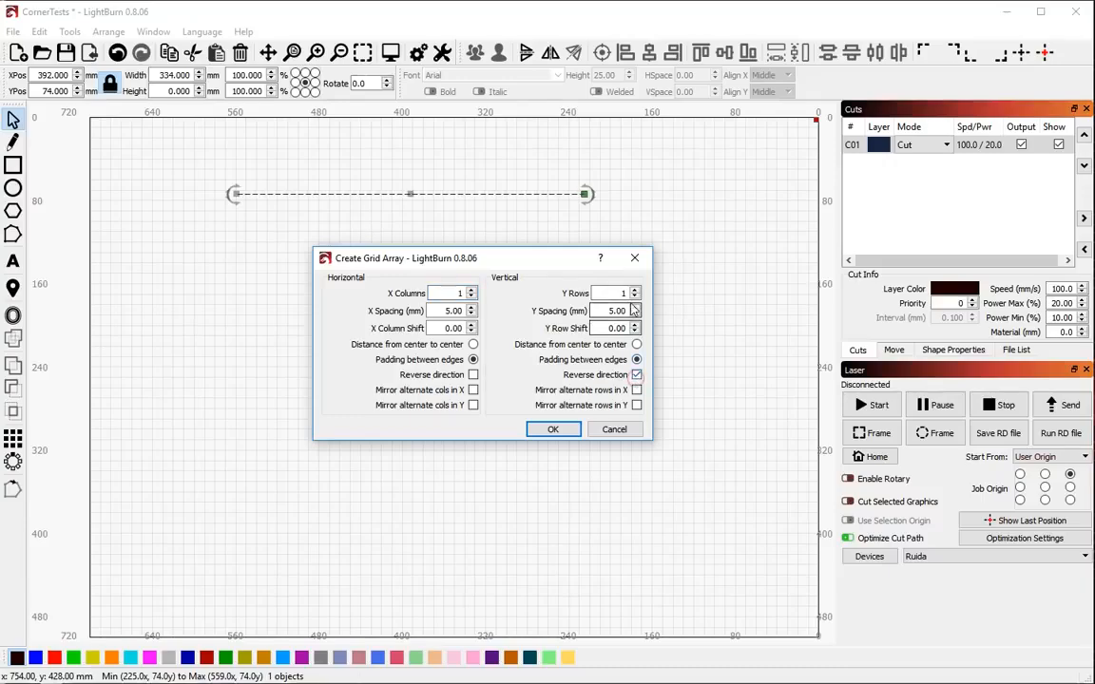
type("20")
left_click(553, 429)
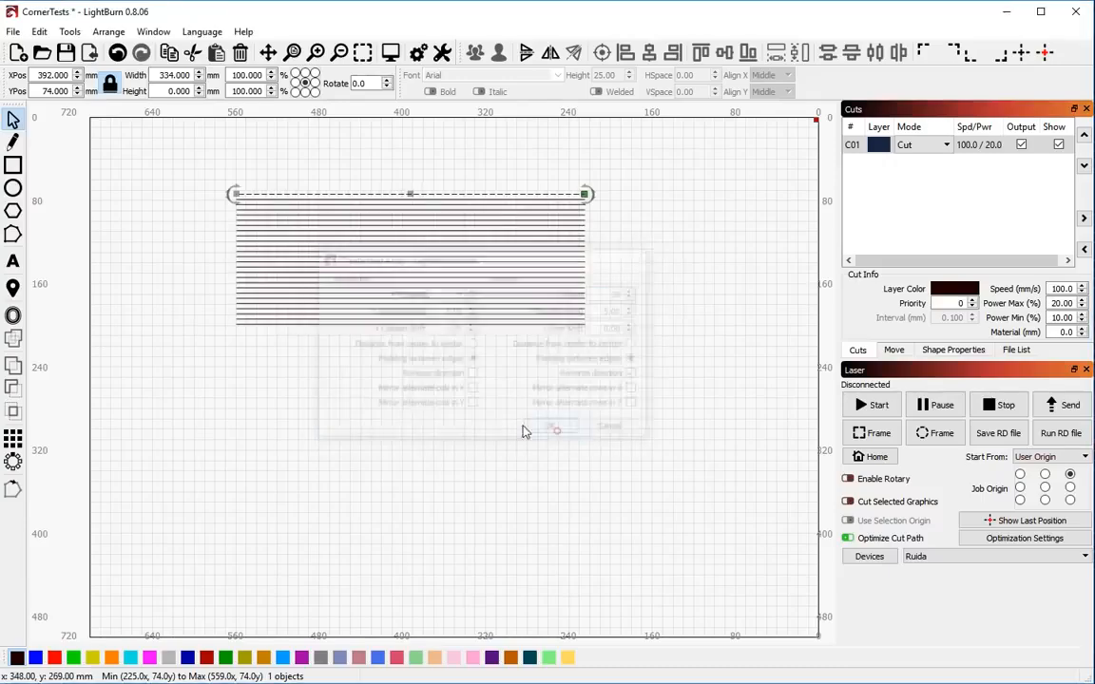
- Preview the stacked straight lines and scrub back through the cuts to examine their order and travel moves
key("alt+p")
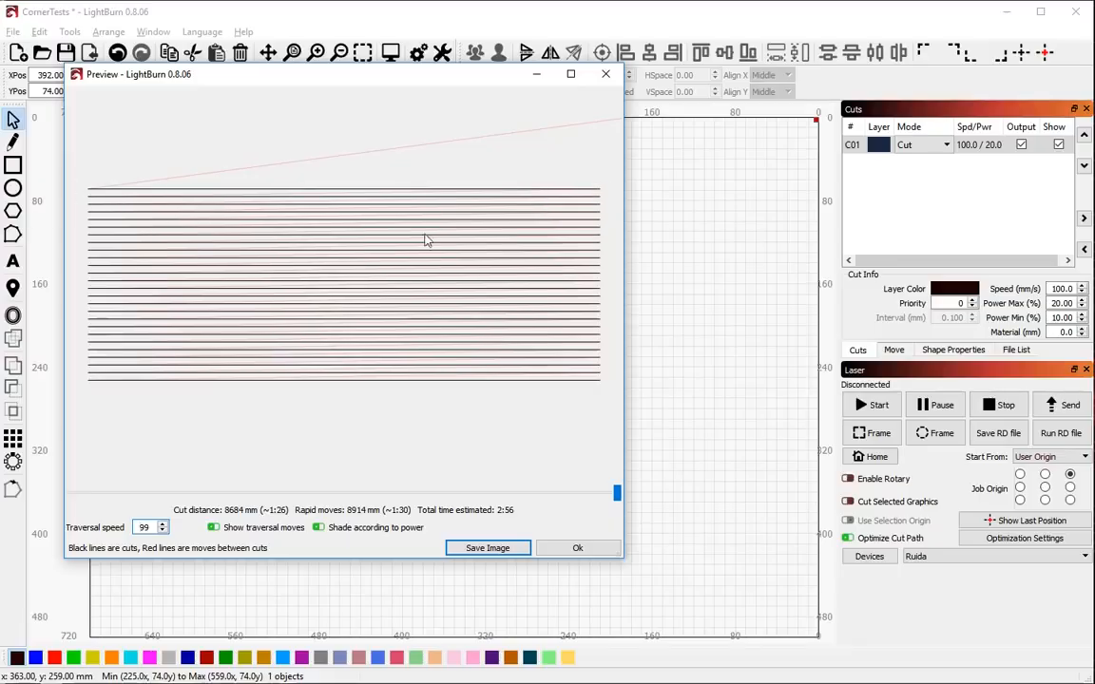
mouse_move(615, 493)
left_mouse_down()
mouse_move(90, 488)
mouse_move(272, 504)
left_mouse_up()
left_click(580, 549)
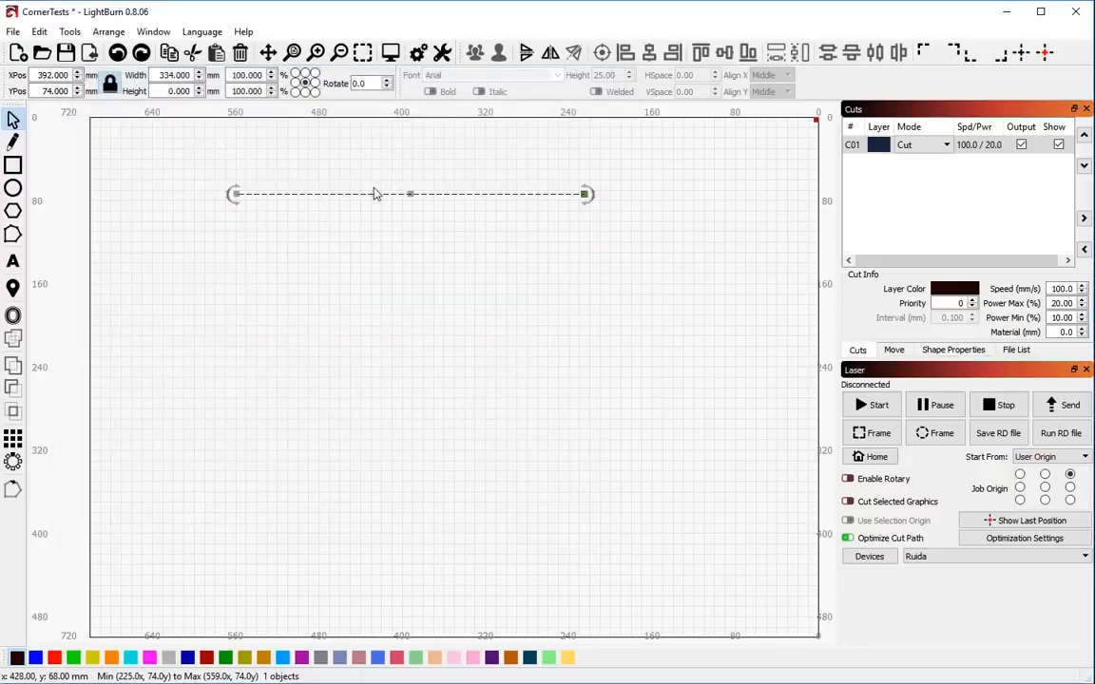
- Convert the single line to a curve and bend its two control handles in opposite directions to form a shallow S shape
key("ctrl+grave")
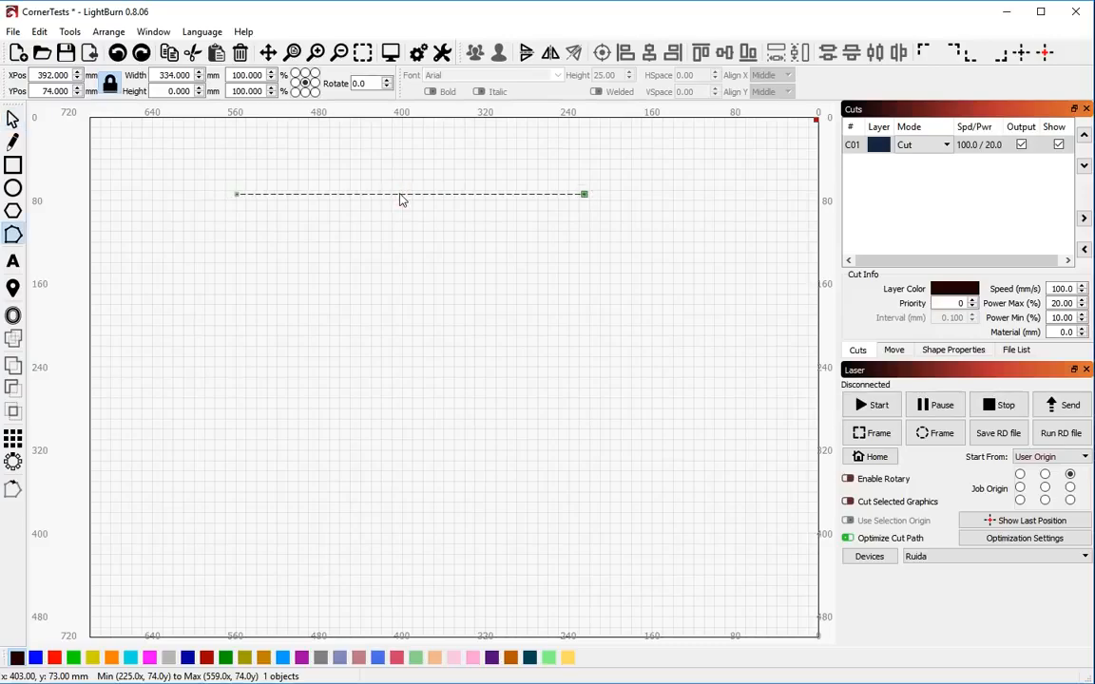
key("s")
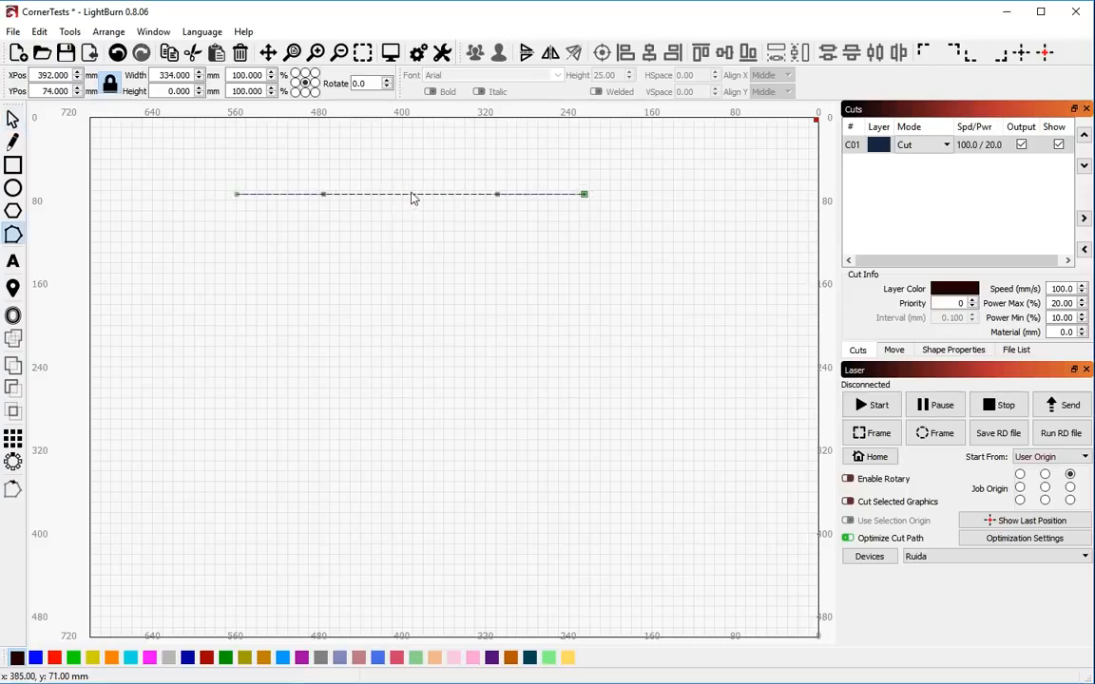
left_click_drag(324, 194, 326, 189)
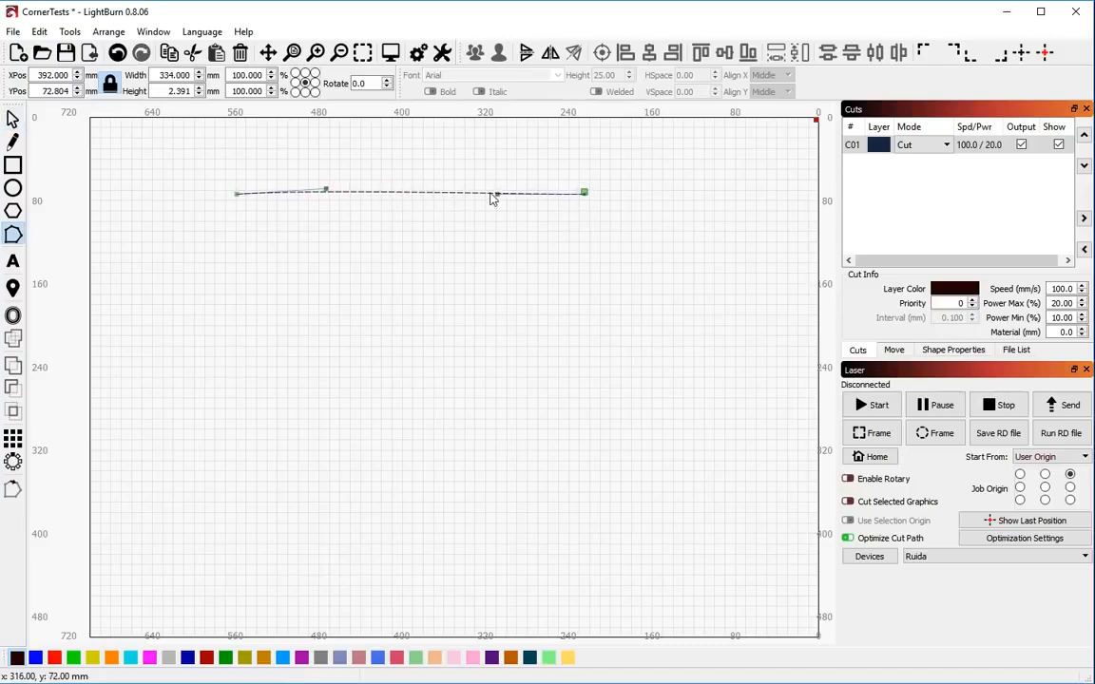
left_click_drag(499, 196, 501, 202)
key("Escape")
left_click(407, 168)
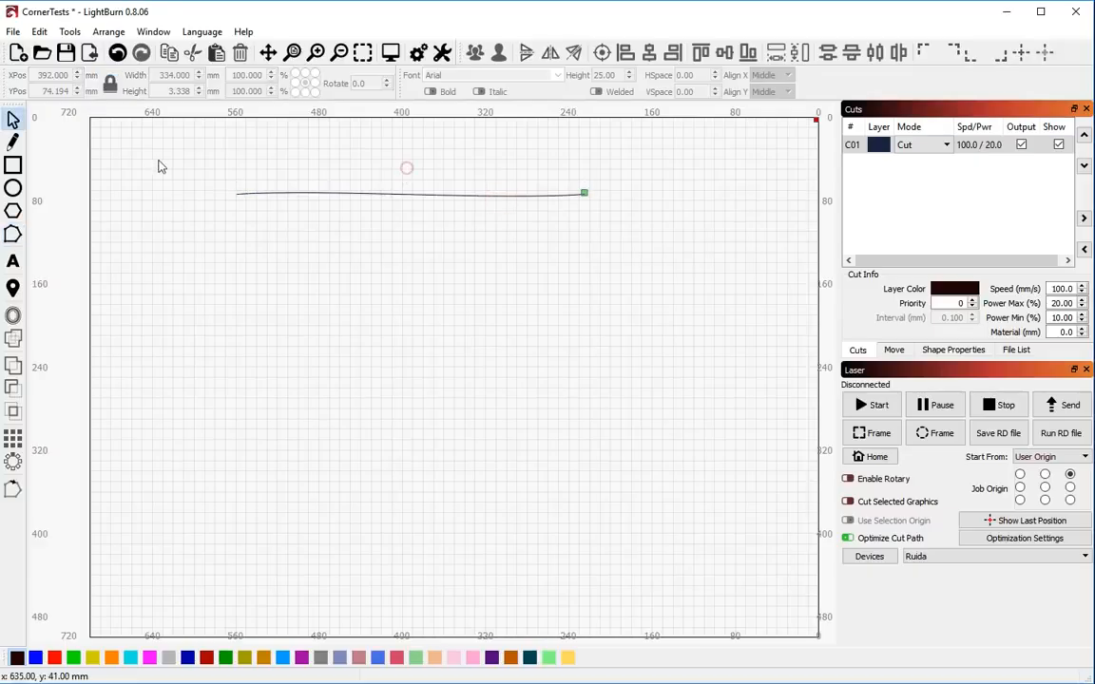
- Create a grid array of the wavy line with 1 column and 21 rows, 5 mm edge padding and reversed vertical direction
left_click(351, 199)
left_click(12, 461)
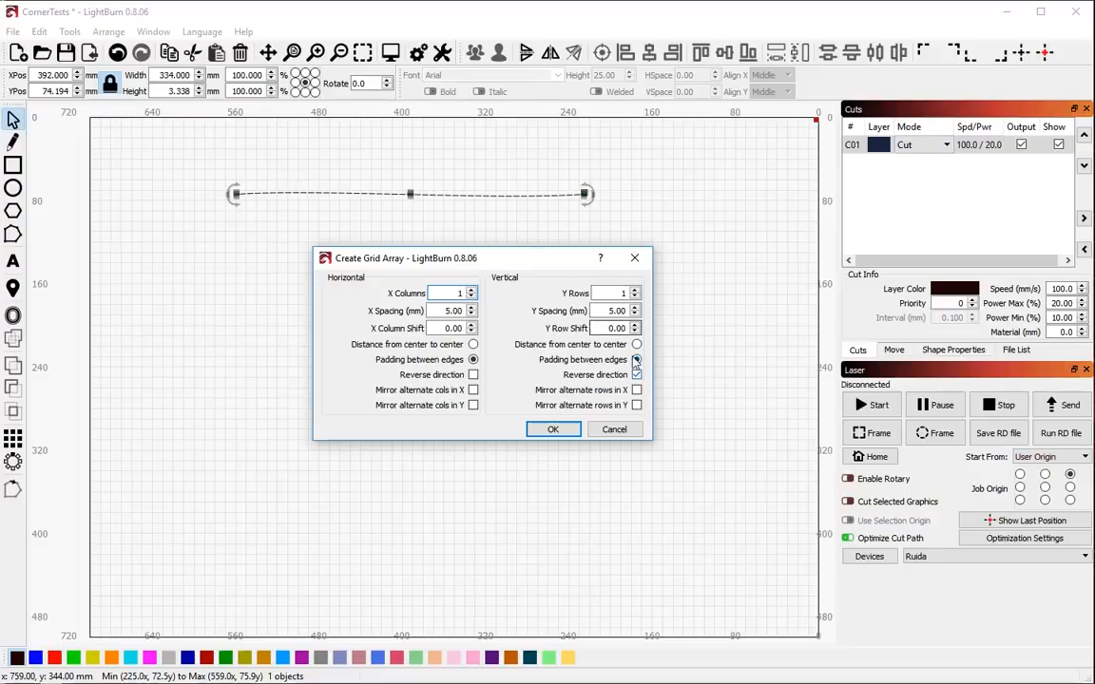
scroll(608, 302, "up", 20)
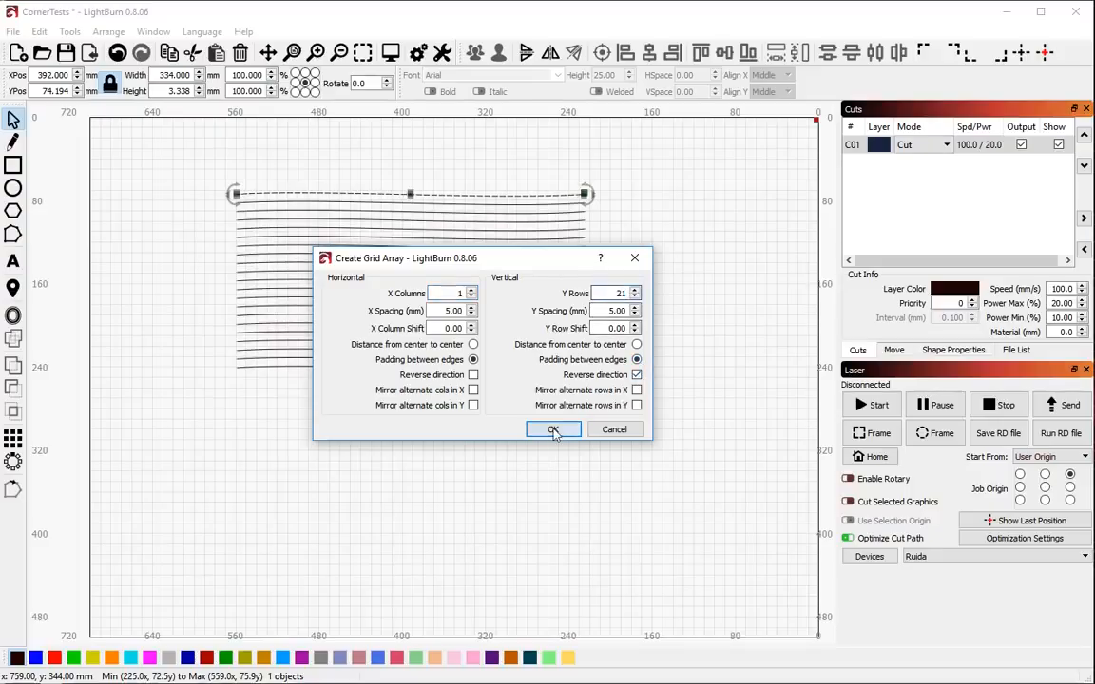
left_click(552, 429)
- Preview the wavy lines and scrub back to examine their cutting order with only Reduce travel moves added
key("alt+p")
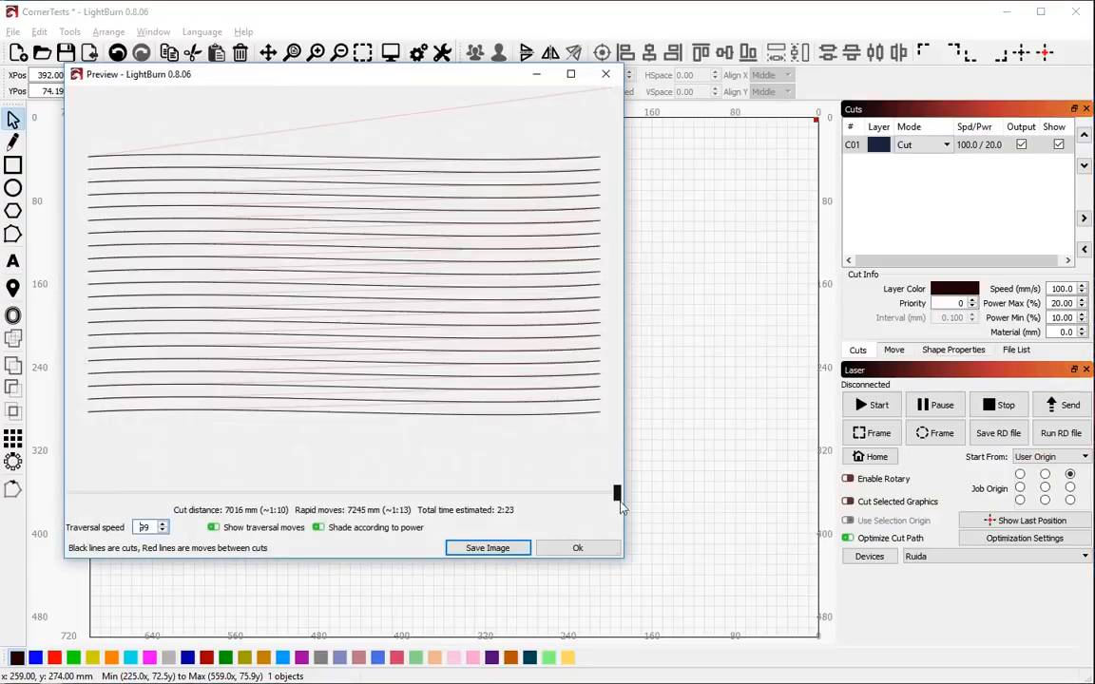
left_click_drag(618, 496, 413, 549)
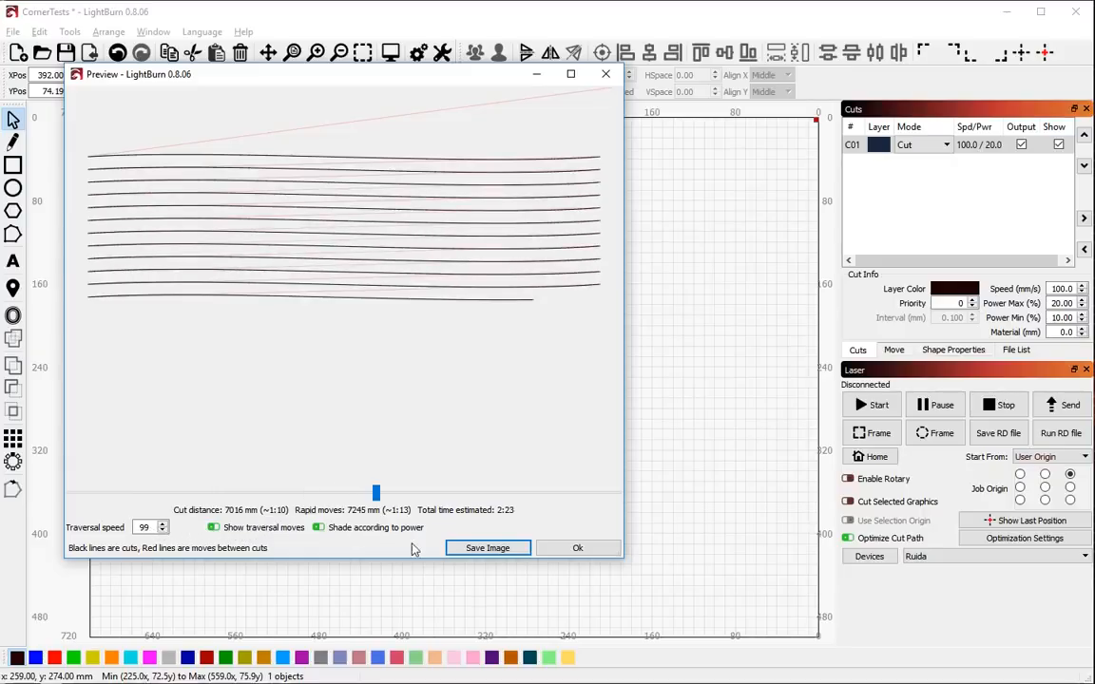
left_click(577, 551)
- Enable Reduce direction changes and Choose best starting point, and preview the wavy lines with these settings
left_click(989, 538)
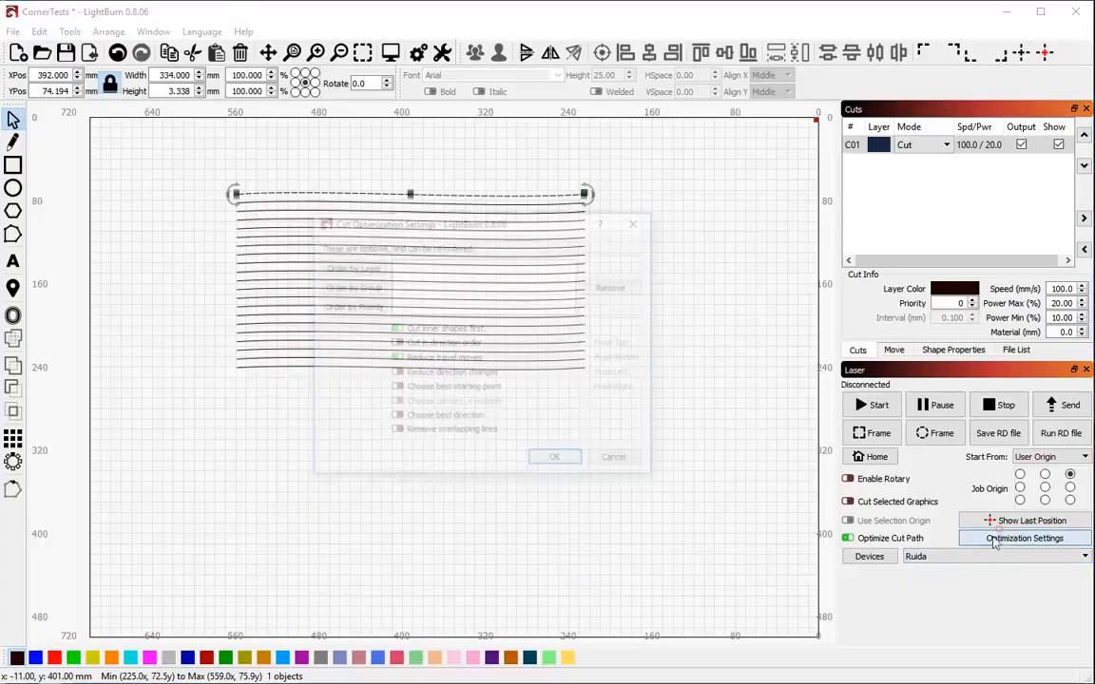
left_click(428, 395)
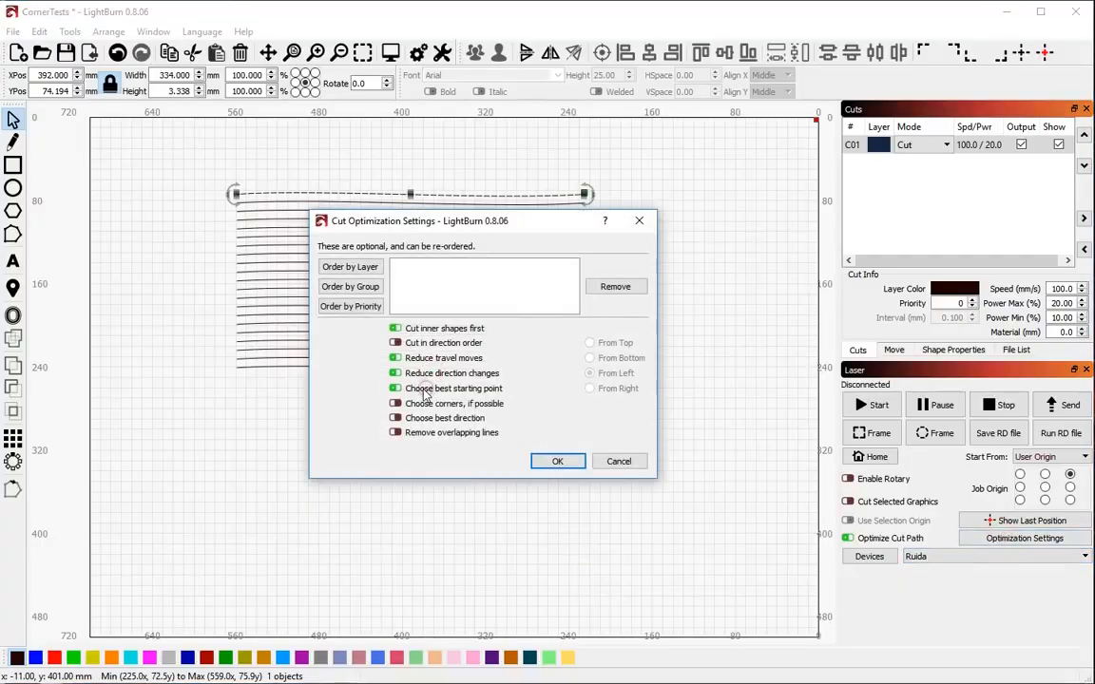
left_click(557, 461)
key("alt+p")
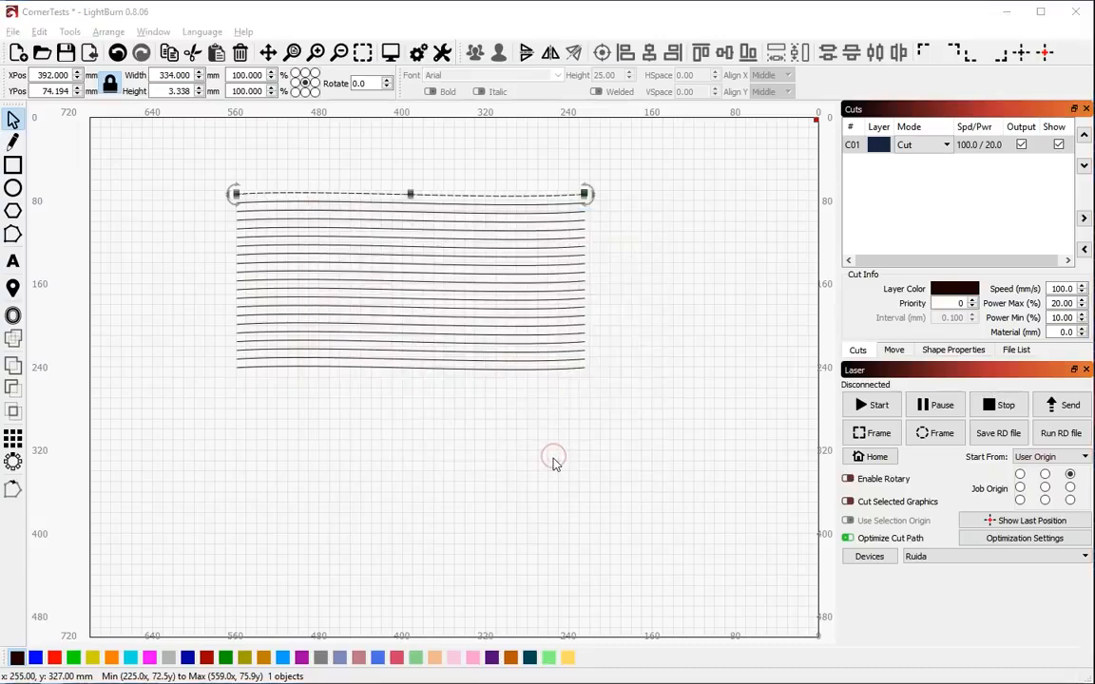
key("Escape")
- Enable Choose best direction in the cut optimization settings and preview the wavy lines again
left_click(1003, 539)
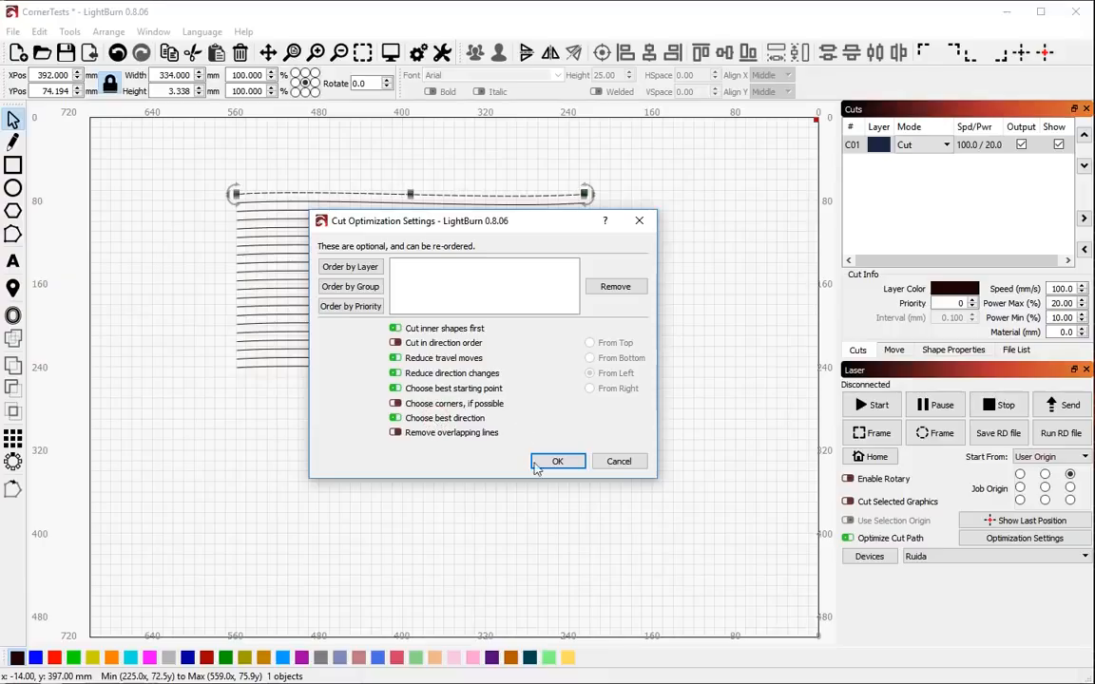
left_click(555, 463)
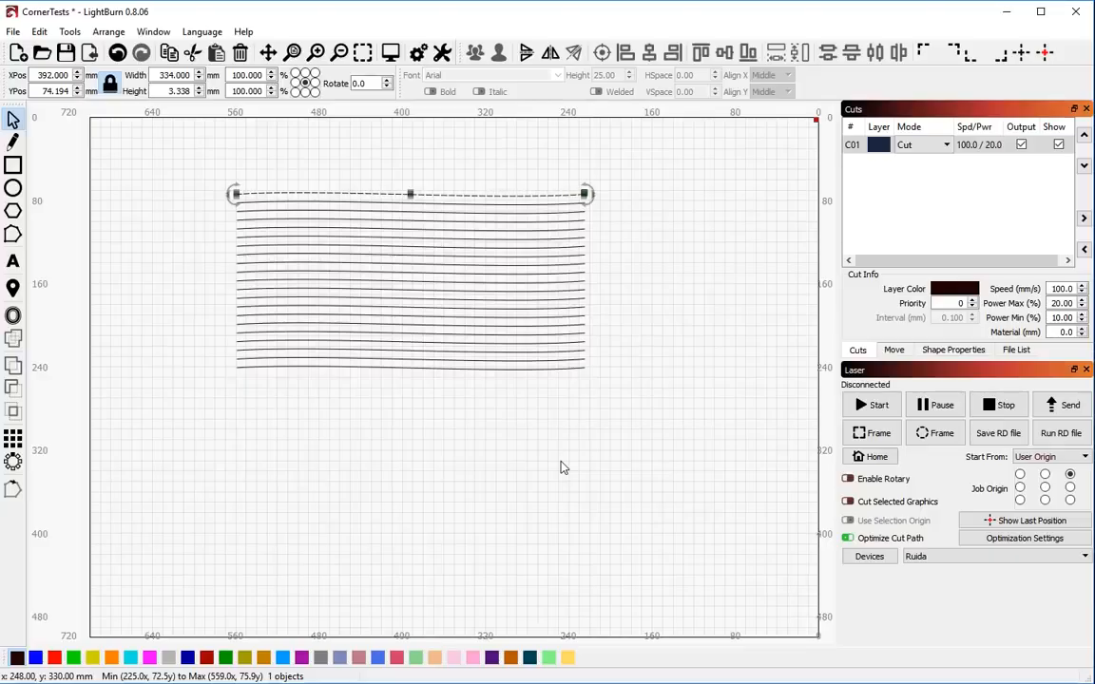
key("alt+p")
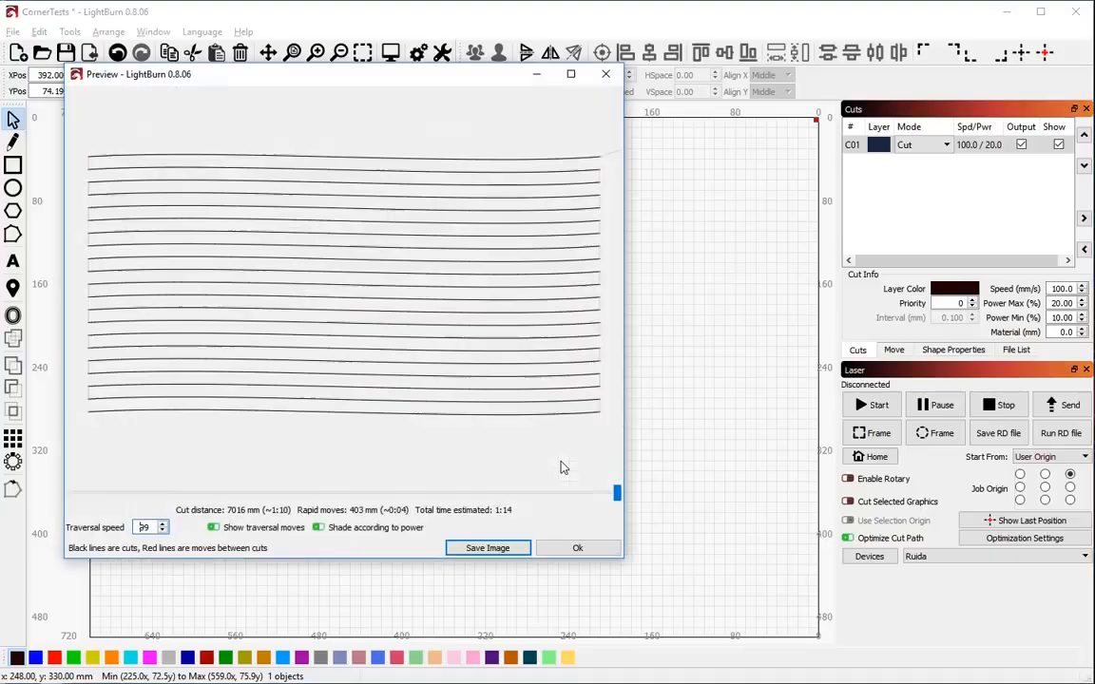
- Scrub the wavy-line preview back and forward to examine the cutting sequence with Choose best direction enabled
mouse_move(616, 493)
left_mouse_down()
mouse_move(91, 493)
mouse_move(103, 493)
left_mouse_up()
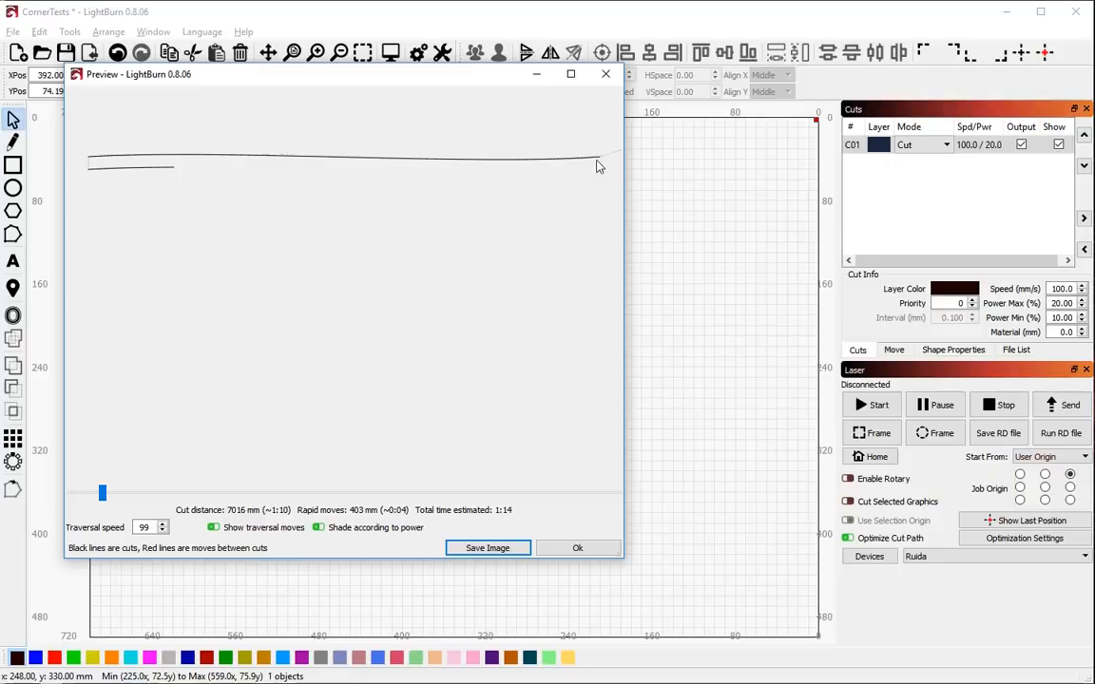
left_click_drag(103, 493, 595, 491)
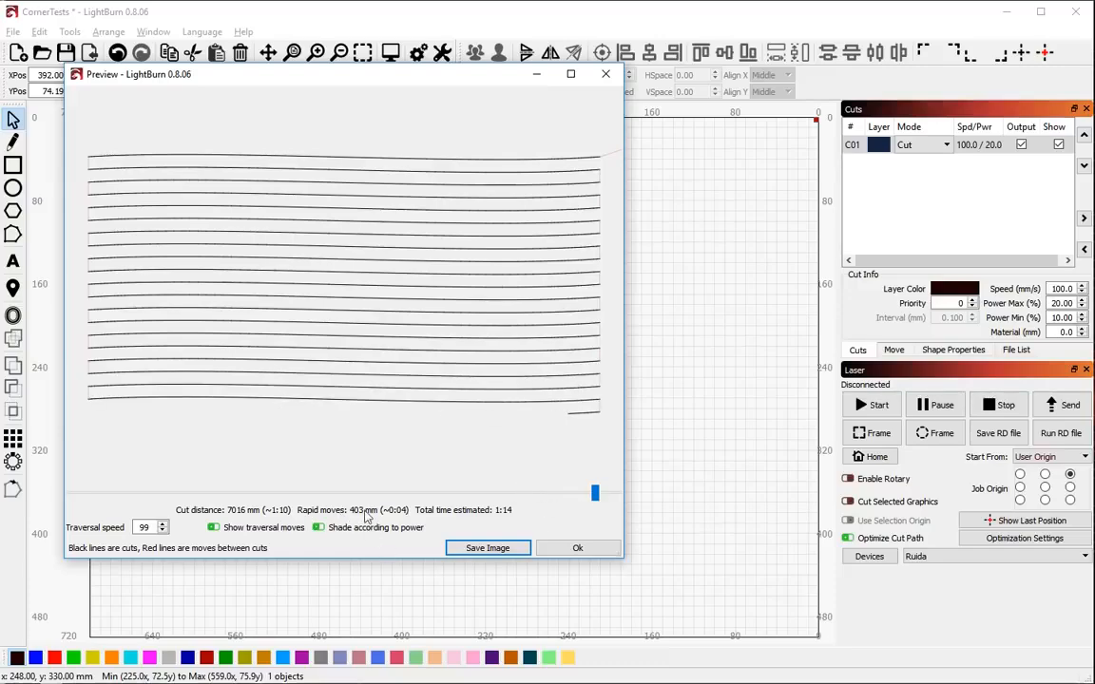
left_click(576, 547)
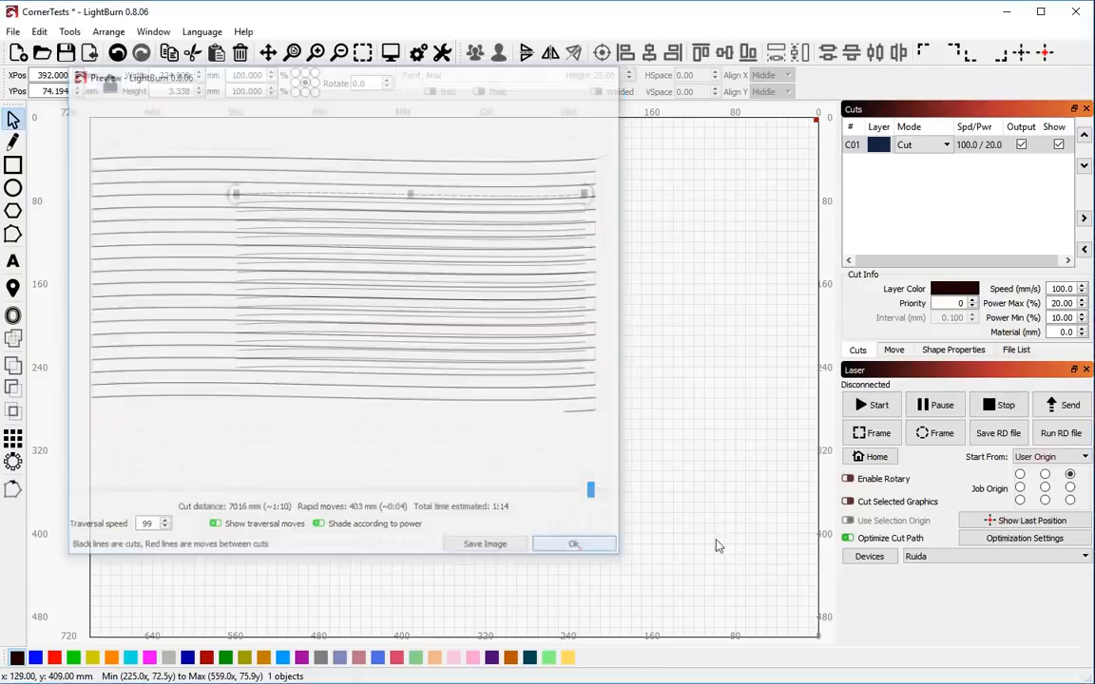
- Disable Choose best starting point and Choose best direction, and preview the wavy lines to examine the travel moves
left_click(1023, 538)
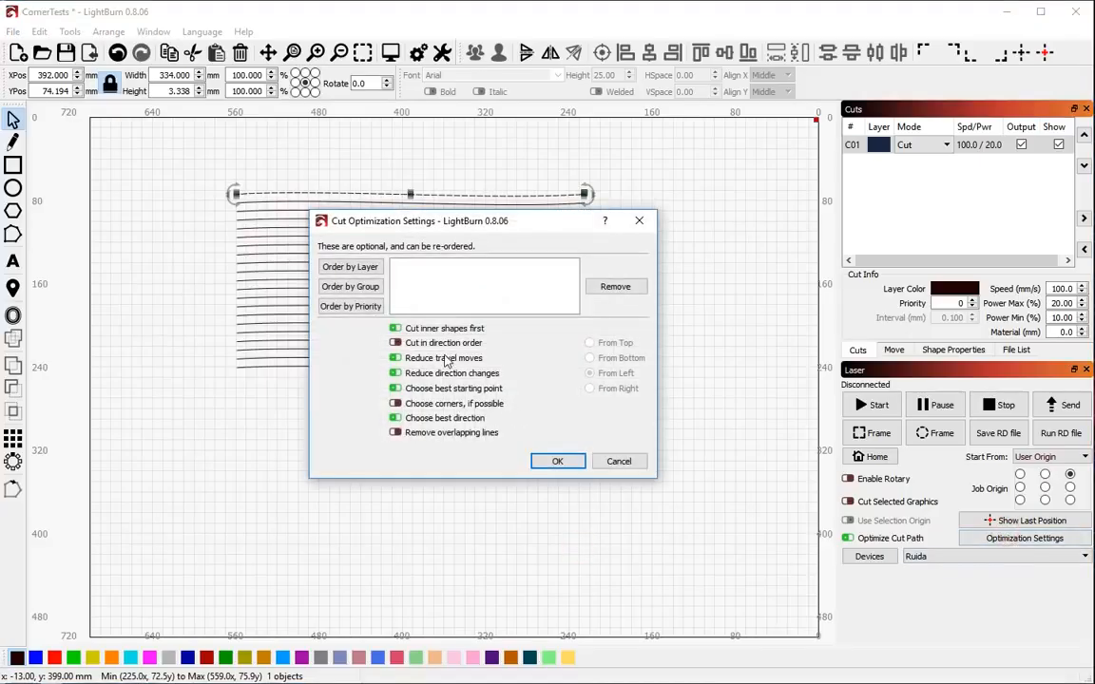
left_click(396, 387)
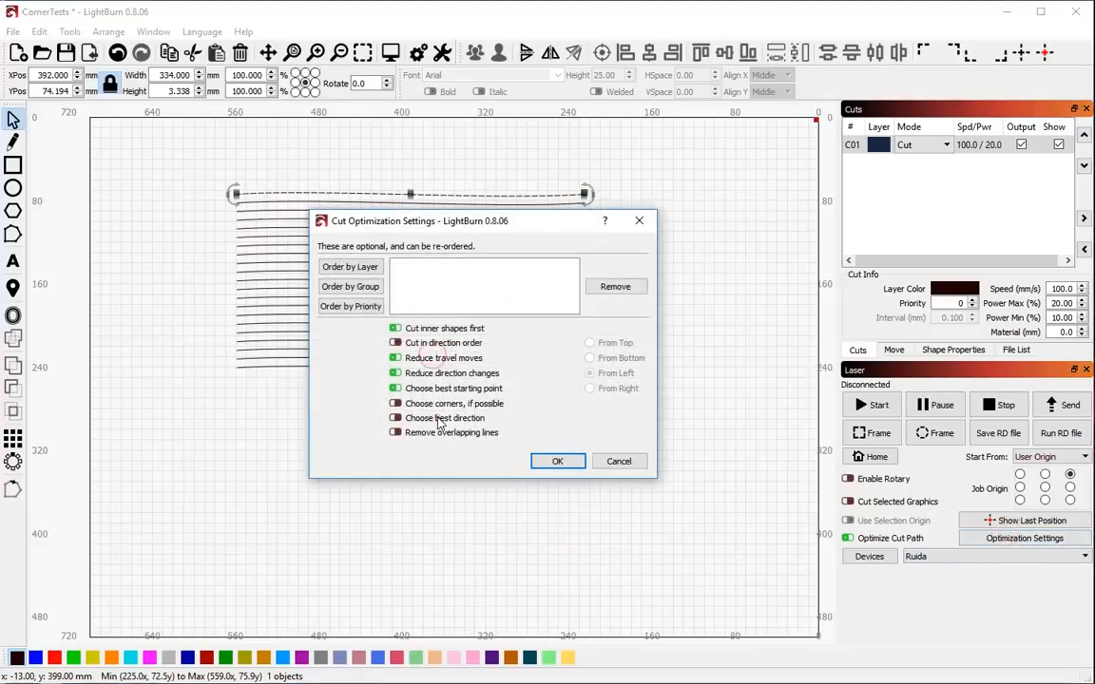
left_click(395, 418)
left_click(551, 462)
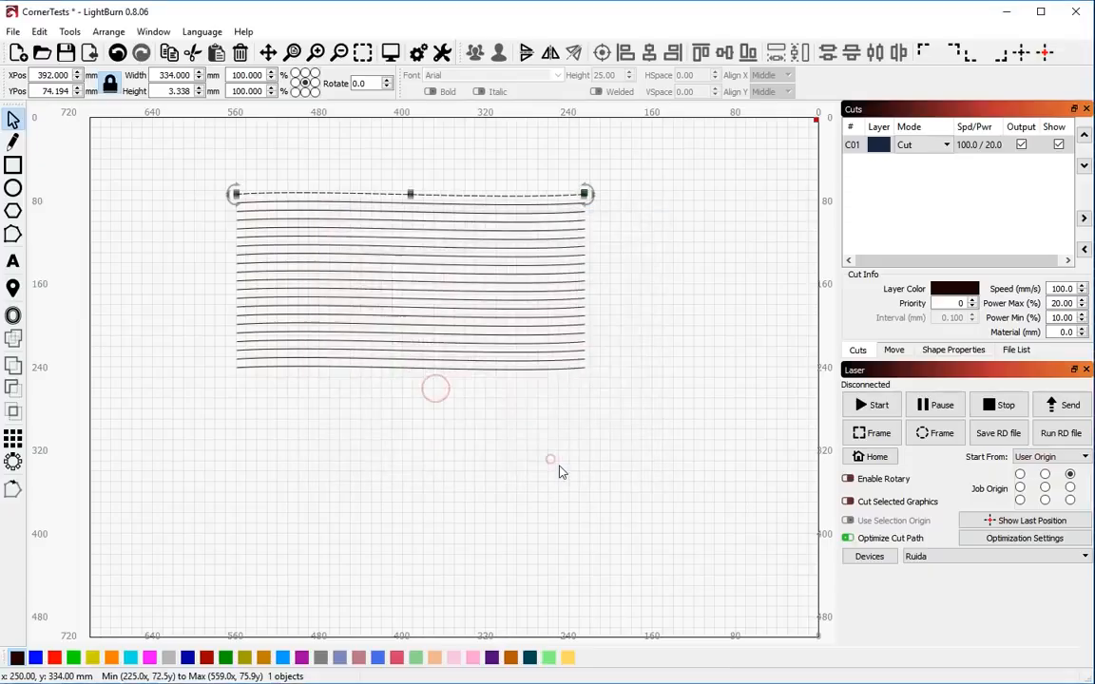
key("alt+p")
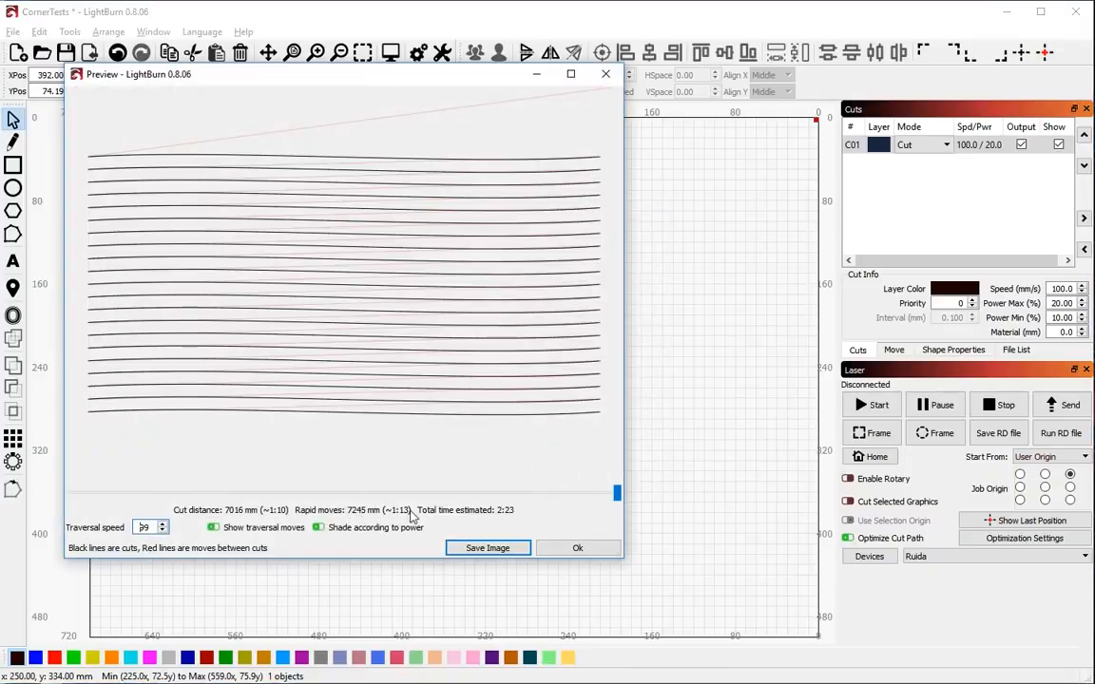
mouse_move(615, 491)
left_mouse_down()
mouse_move(190, 492)
mouse_move(502, 492)
left_mouse_up()
left_click(577, 547)
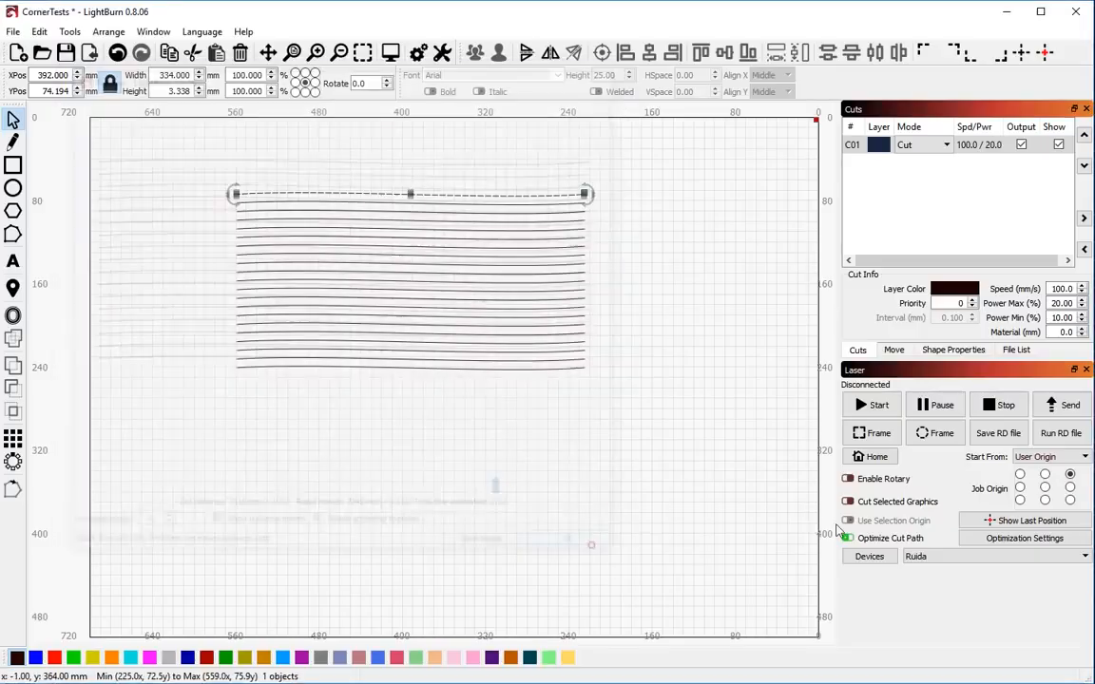
- Re-enable Choose best direction and Choose best starting point, and preview the wavy lines again
left_click(1025, 538)
left_click(444, 428)
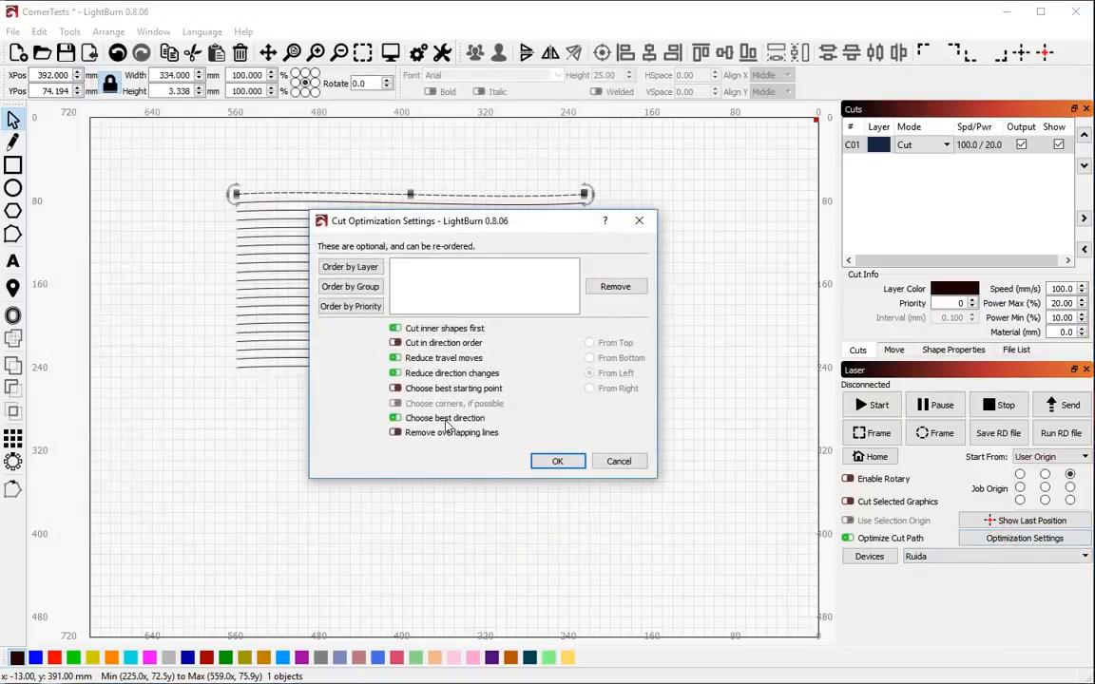
left_click(395, 388)
left_click(395, 343)
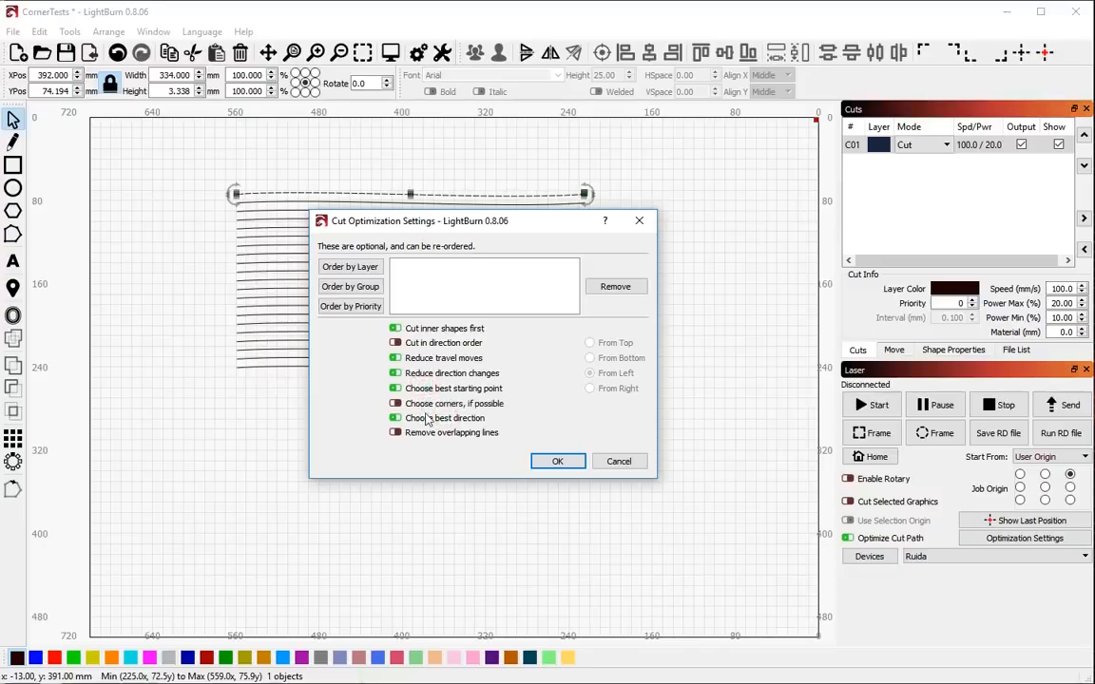
left_click(559, 462)
key("alt+p")
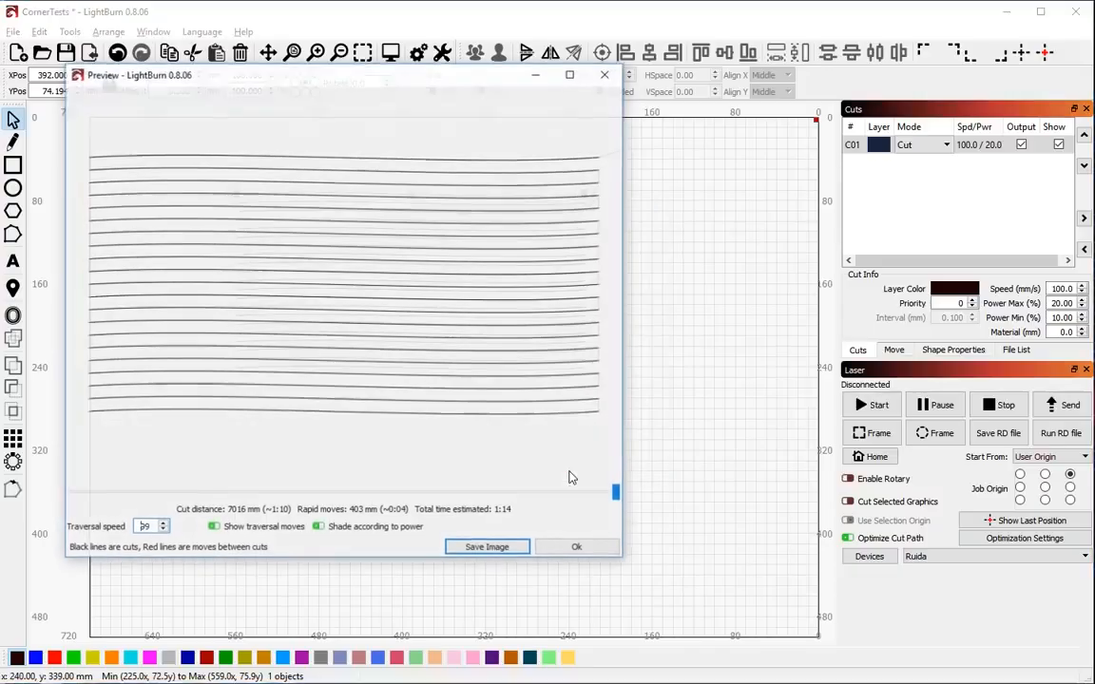
left_click_drag(614, 492, 580, 493)
left_click(578, 548)
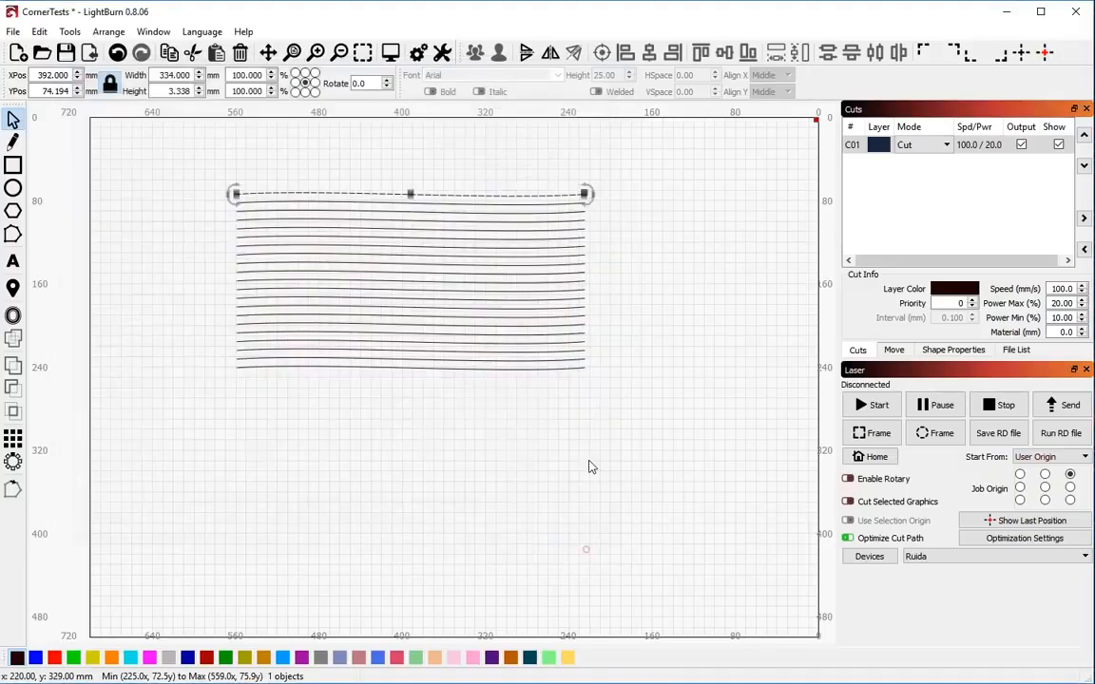
- Delete all the wavy lines from the workspace
left_click_drag(190, 155, 698, 437)
key("Delete")
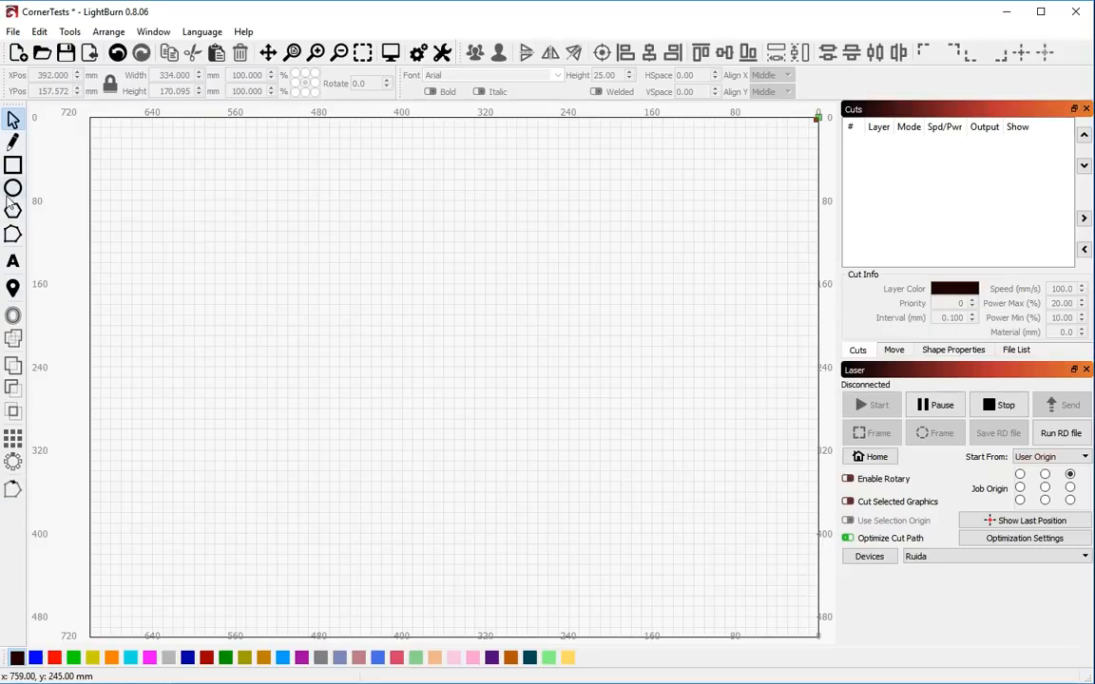
- Draw a rectangle about 51 mm by 44 mm and move it to the lower-left area of the workspace
left_click(13, 166)
left_click_drag(223, 231, 276, 276)
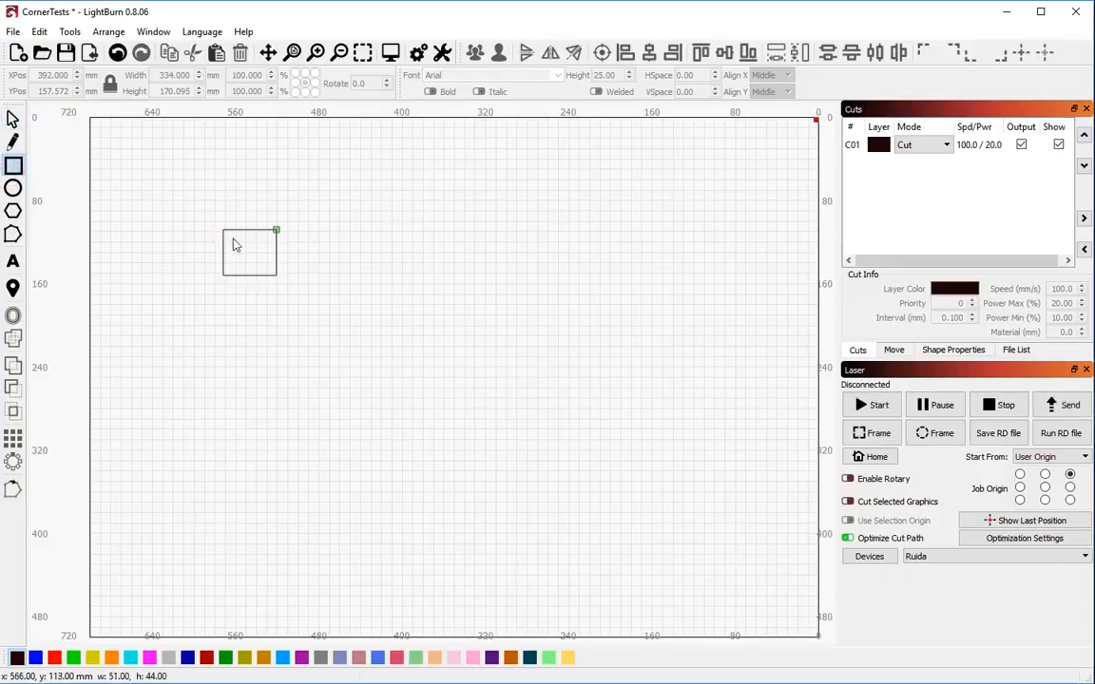
key("Escape")
left_click_drag(191, 199, 278, 300)
left_click_drag(248, 251, 233, 542)
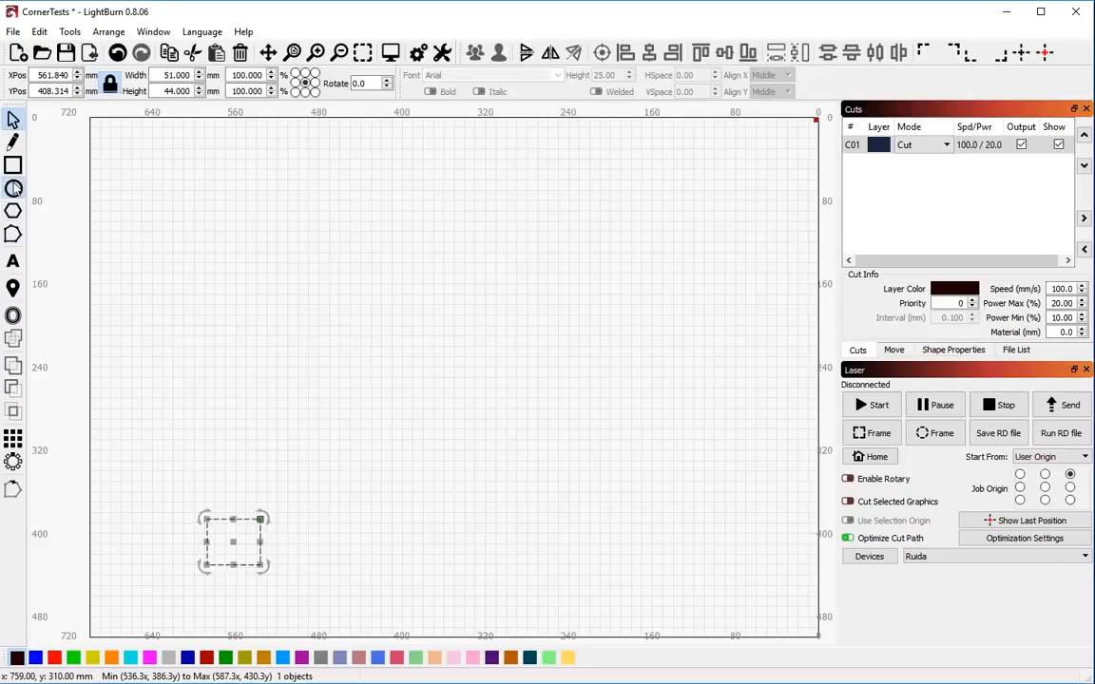
- Draw a small hexagon in the middle of the rectangle
left_click(13, 211)
scroll(183, 527, "down", 1)
scroll(225, 538, "up", 2)
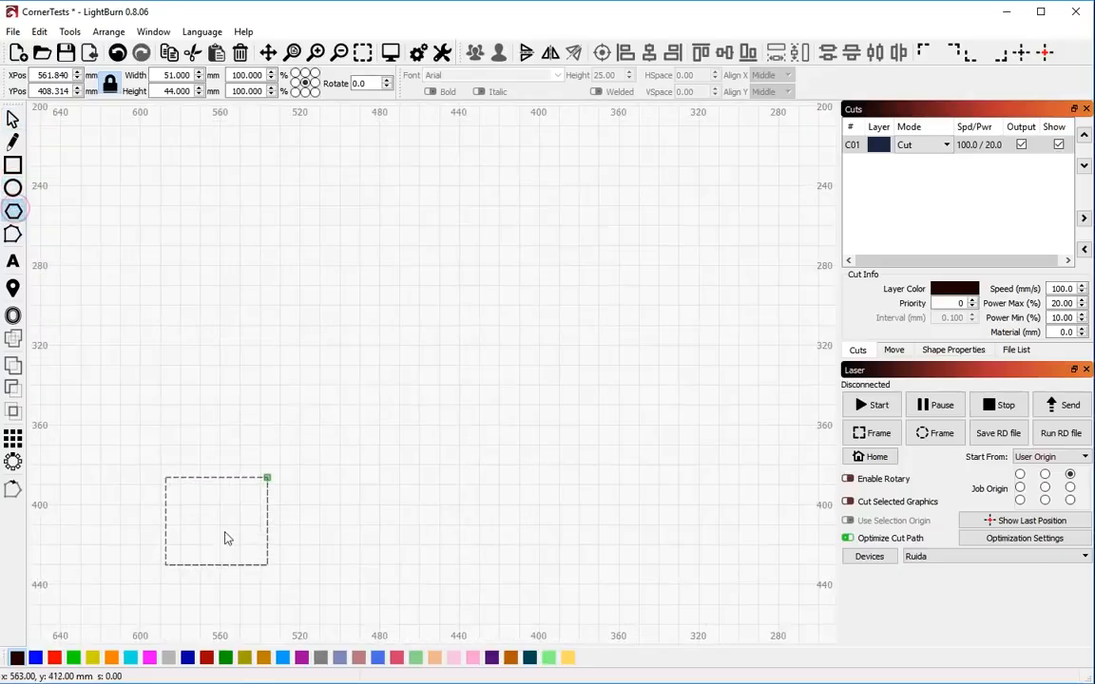
left_click_drag(193, 498, 237, 538)
key("Escape")
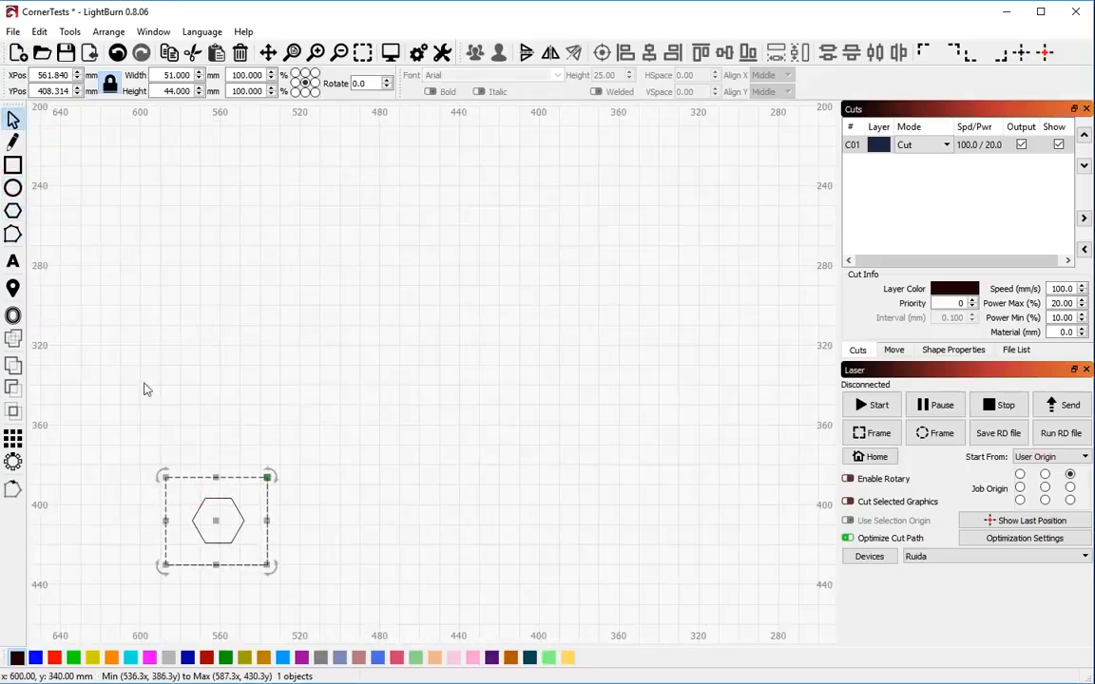
- Set up a grid array of the rectangle and hexagon with 5 columns and 5 rows, without reversed vertical direction
left_click_drag(128, 419, 385, 636)
left_click(10, 440)
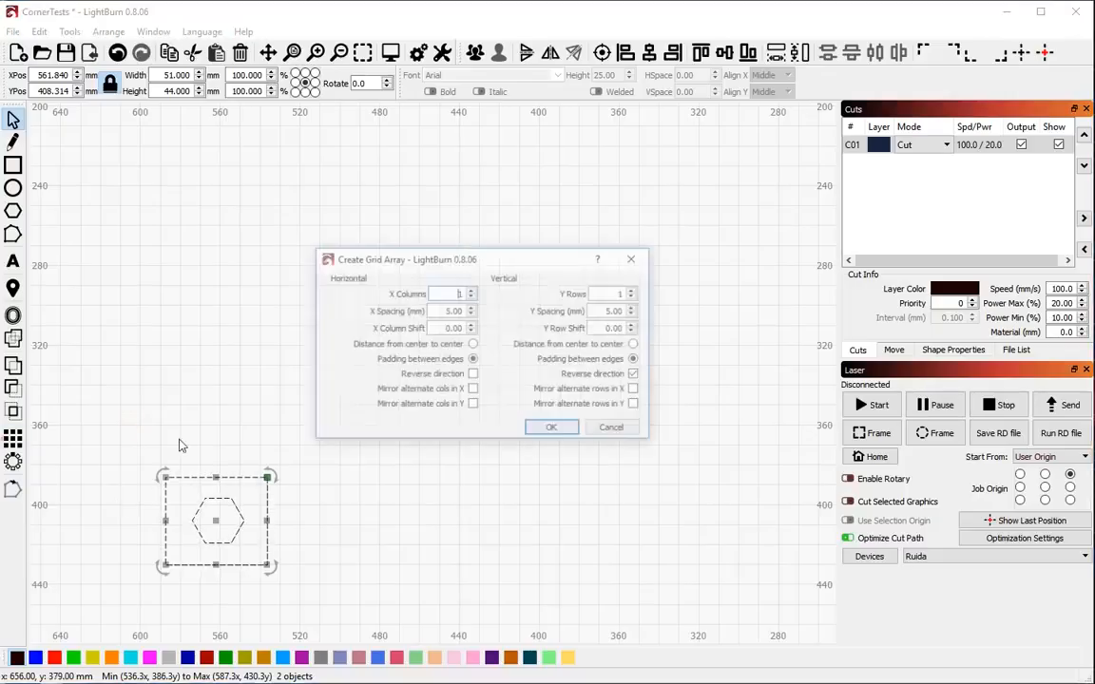
scroll(442, 294, "up", 5)
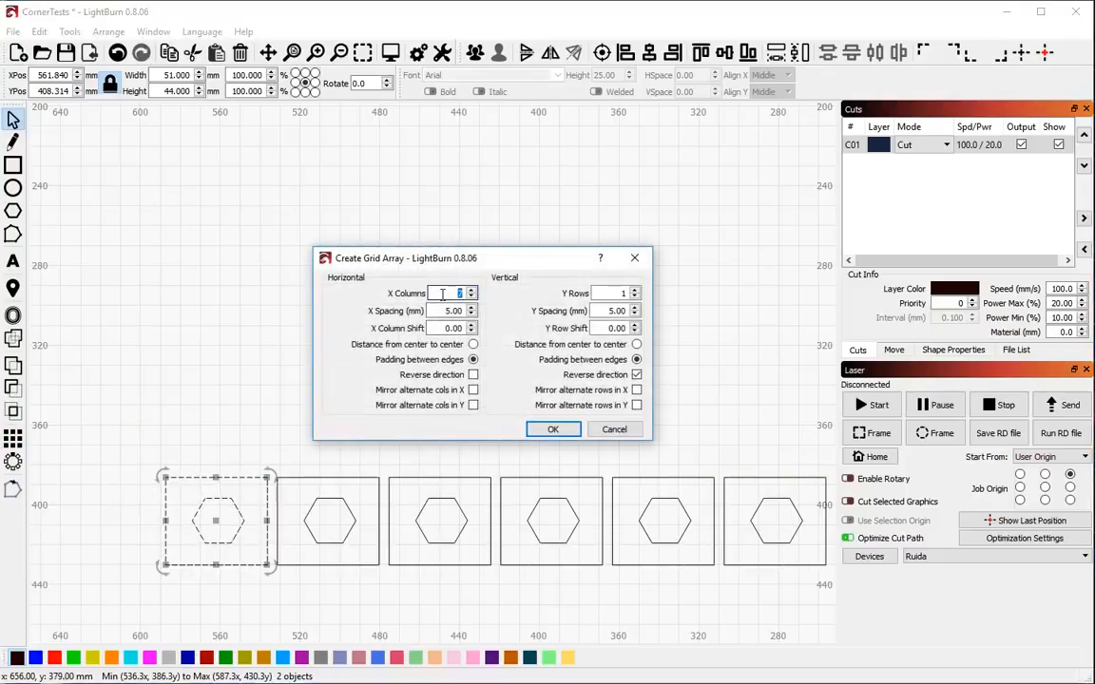
scroll(441, 294, "down", 1)
scroll(611, 293, "up", 4)
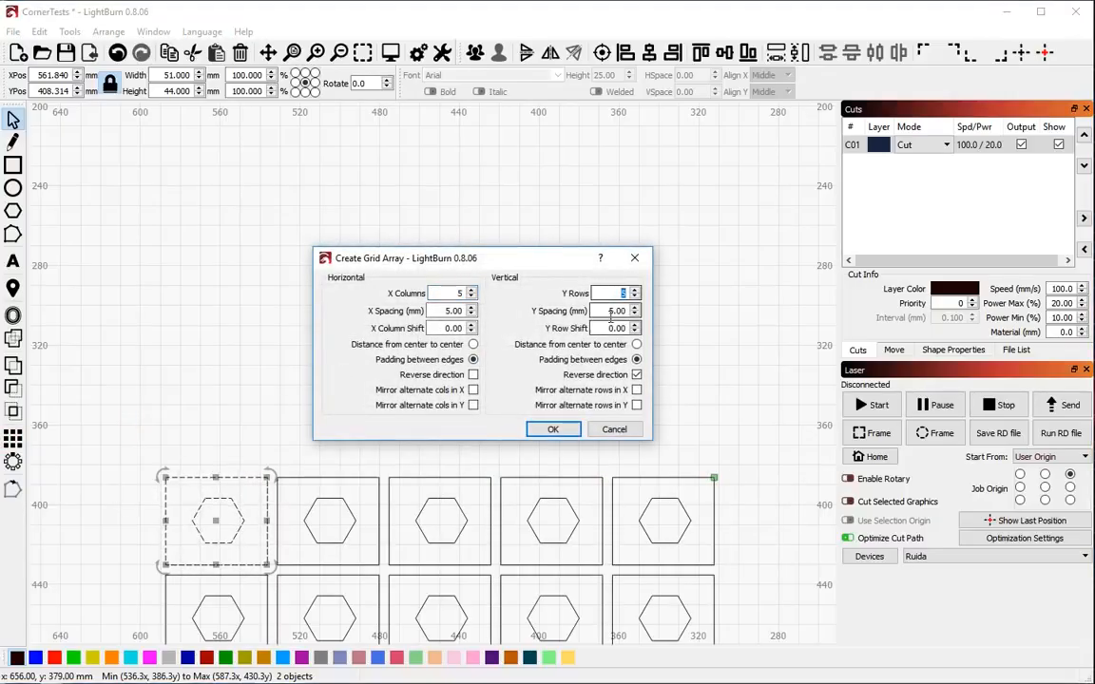
left_click(635, 375)
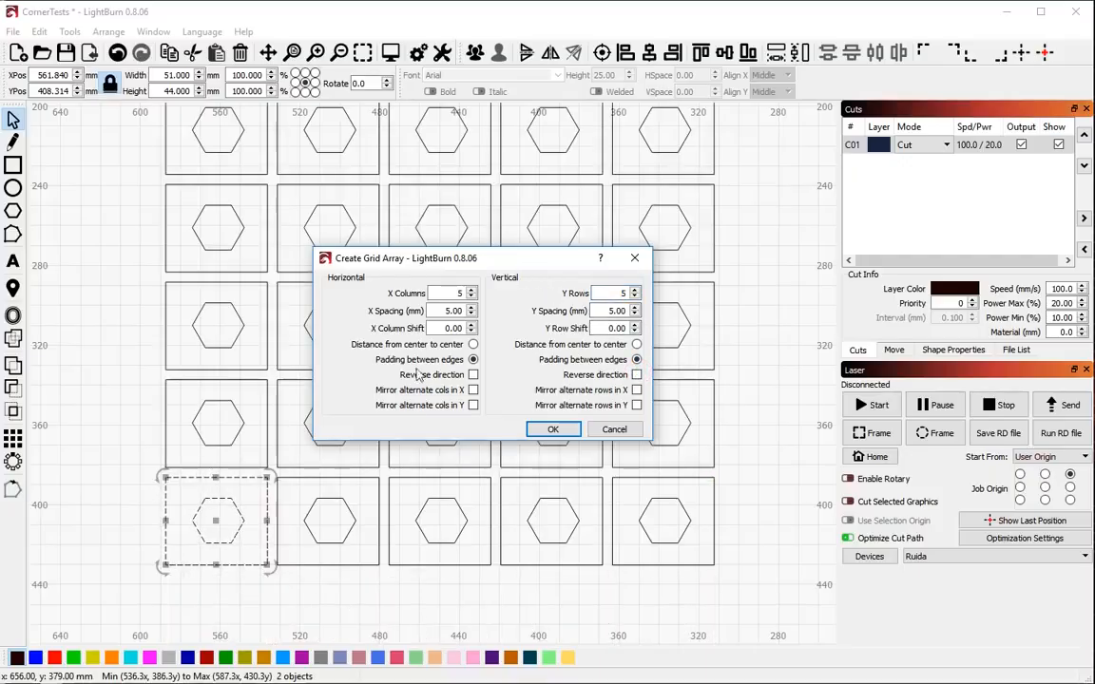
- Set the grid array's X and Y spacing to 0 mm
left_click_drag(446, 311, 538, 318)
type("0")
key("Tab")
key("Tab")
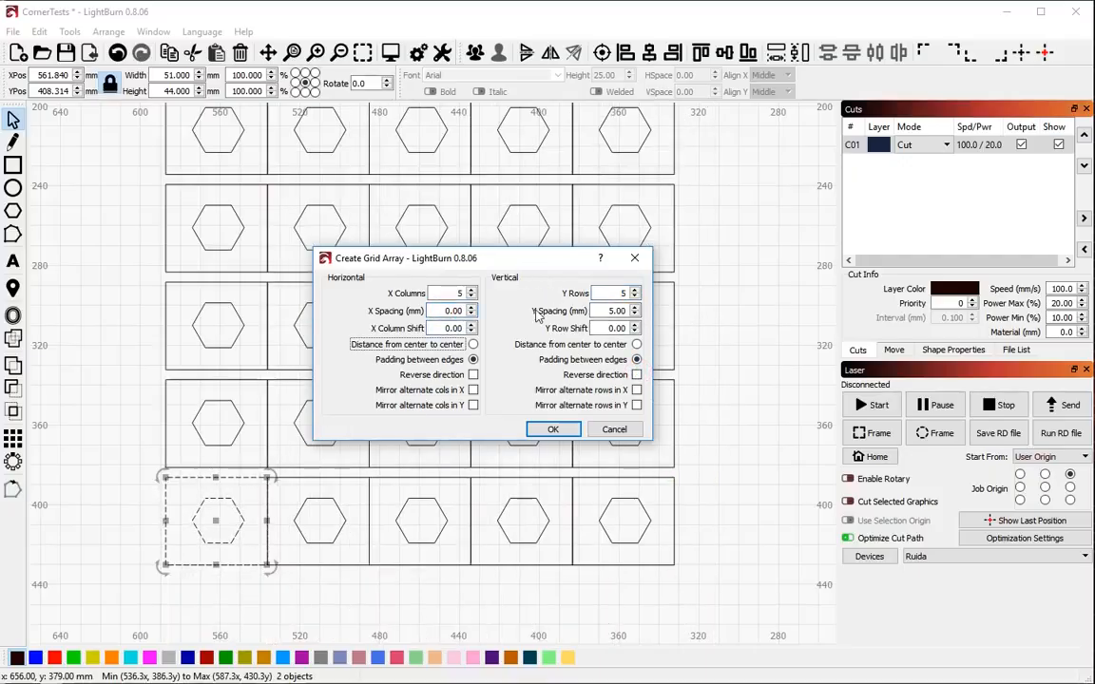
key("Tab")
key("Tab")
key("Tab")
key("Tab")
key("Tab")
type("0")
key("Tab")
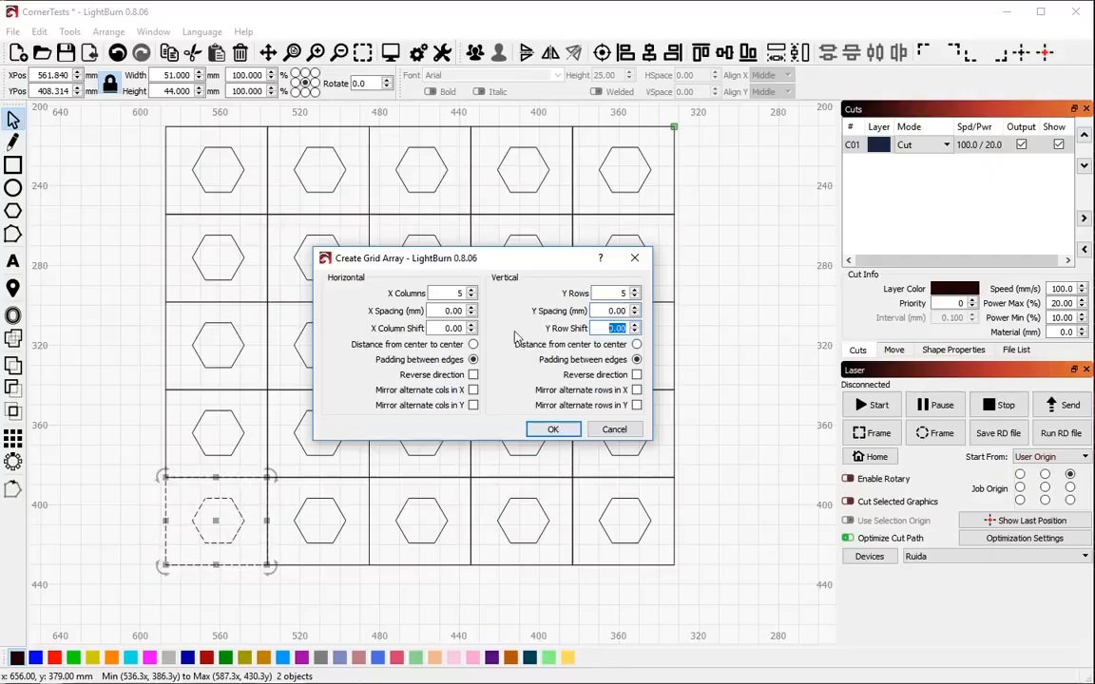
- Try 1 mm X and Y spacing in the grid array, and return both values to 0 mm
left_click(472, 307)
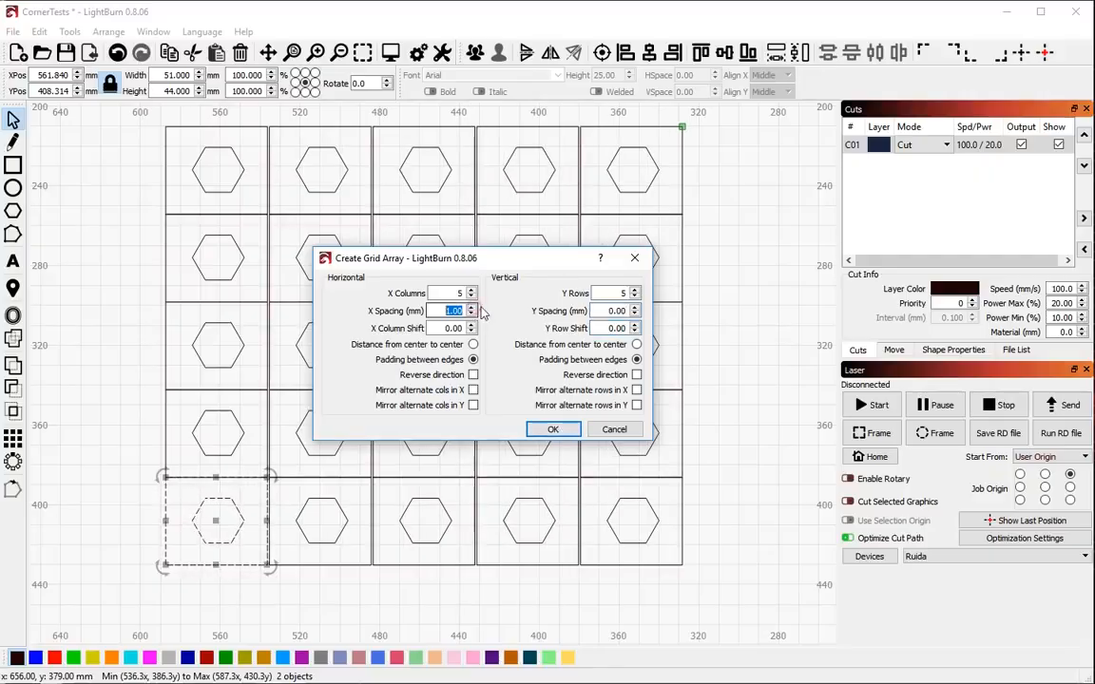
left_click(635, 307)
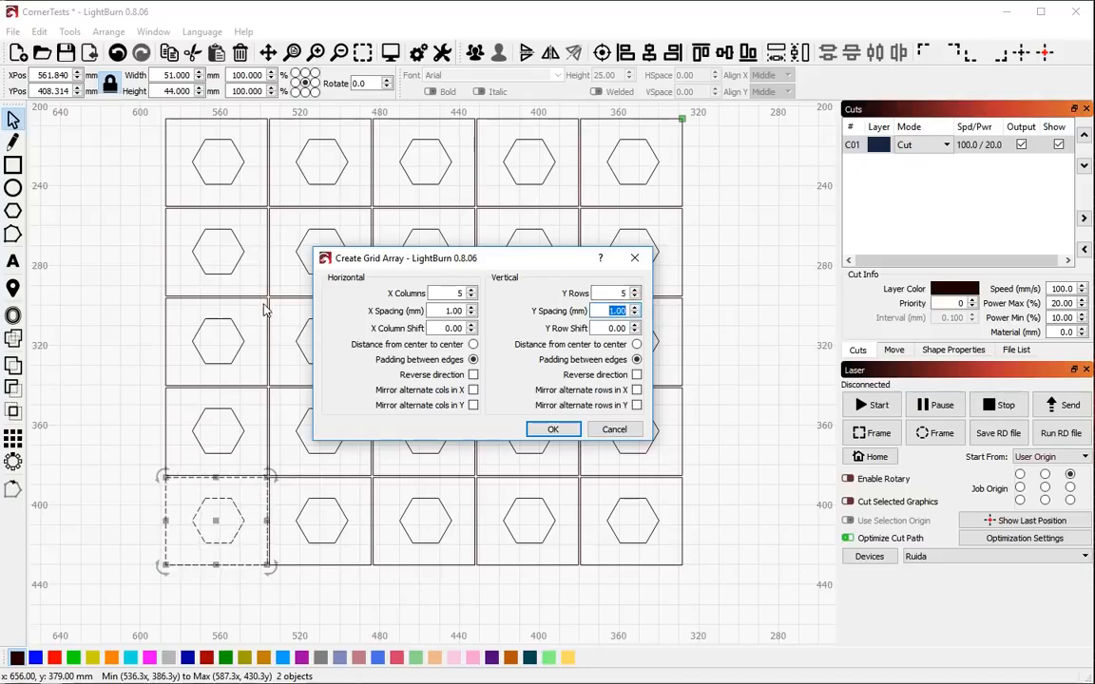
left_click(439, 311)
scroll(439, 311, "down", 1)
left_click(602, 310)
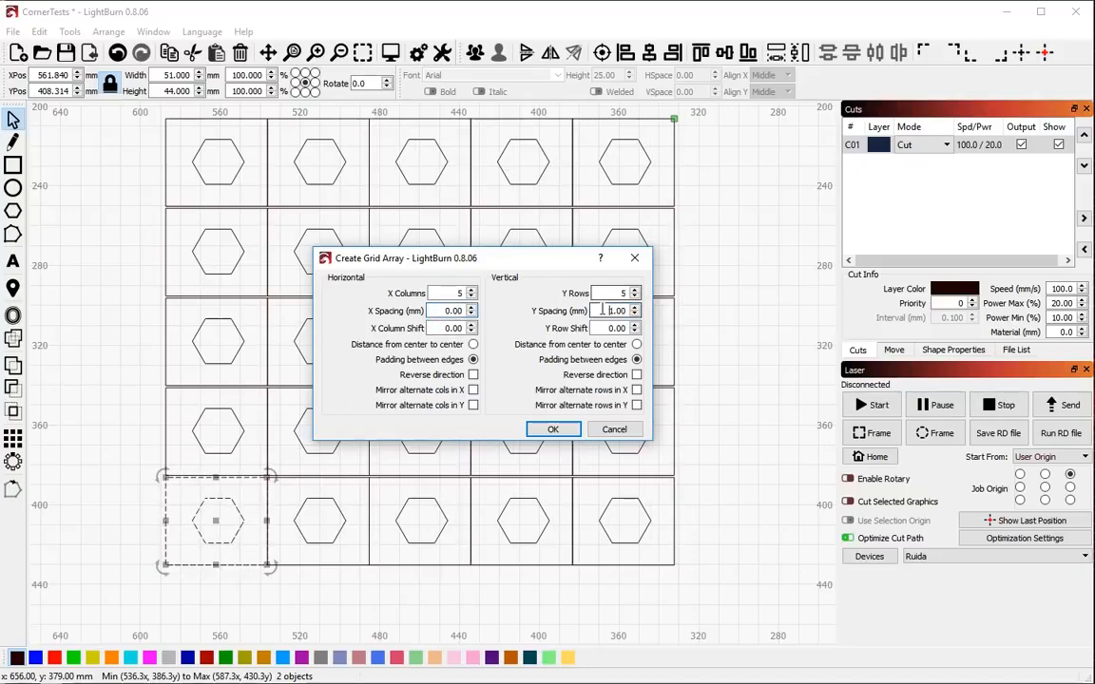
scroll(602, 309, "down", 1)
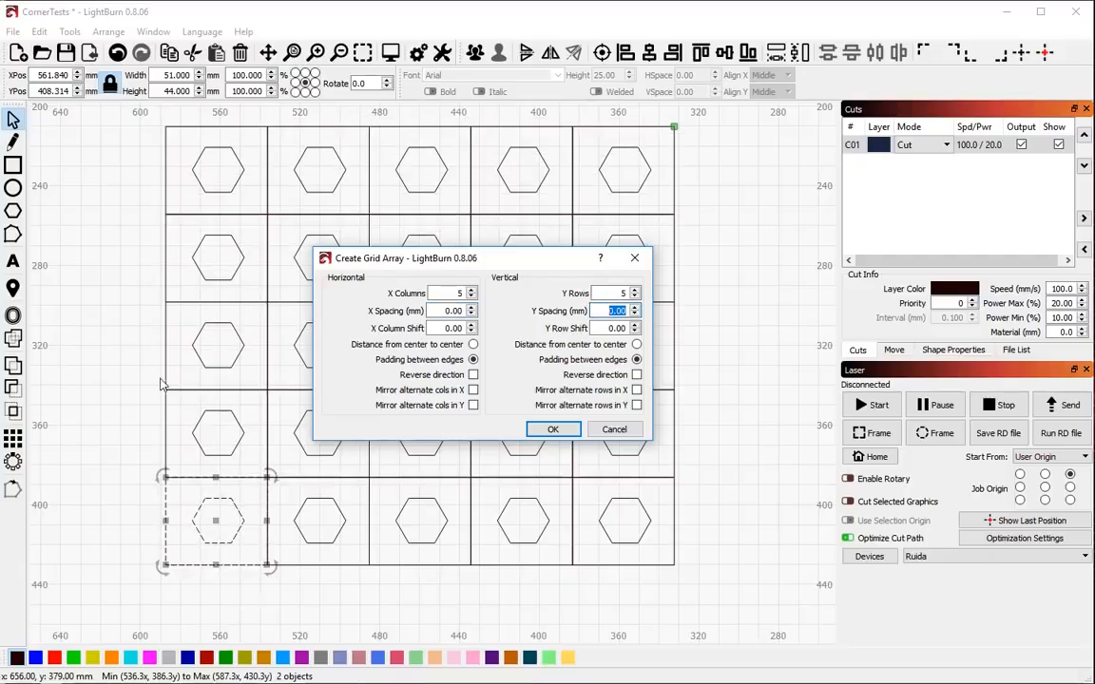
- Create the grid array and preview it, scrubbing back through the path to examine its cutting order
left_click(557, 430)
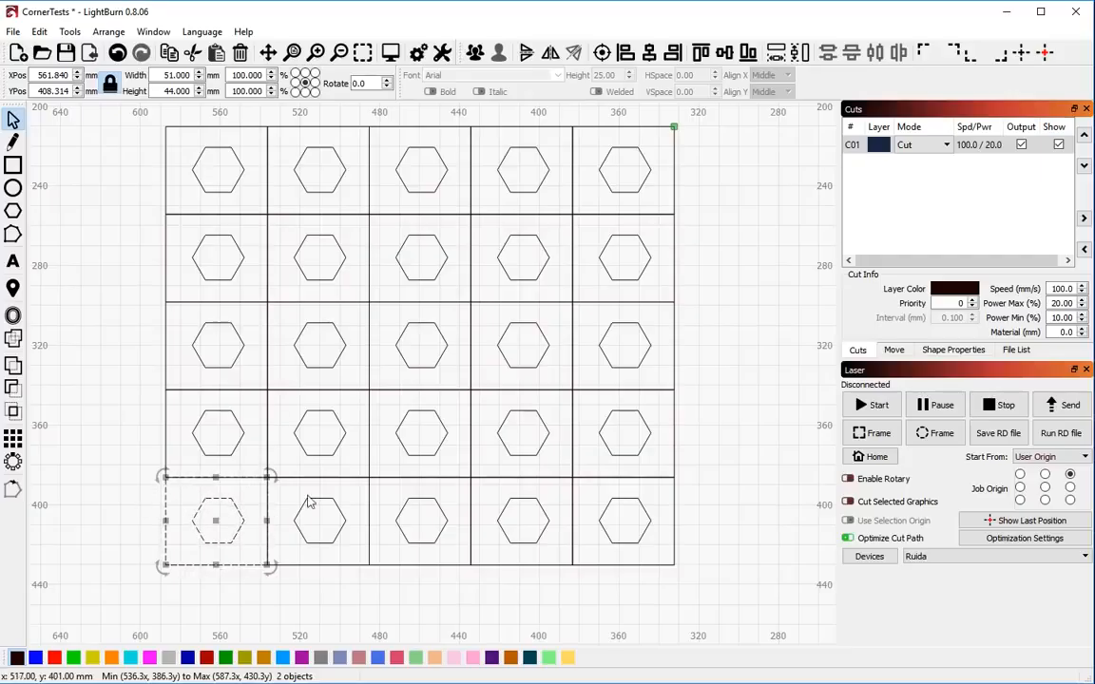
scroll(344, 488, "down", 1)
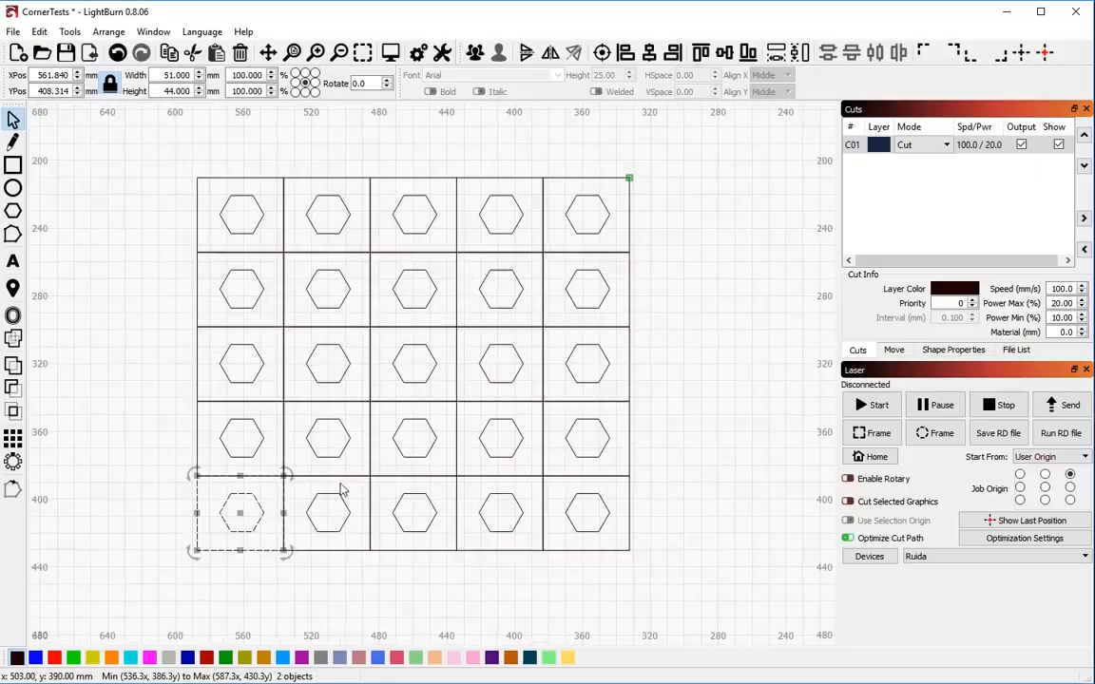
key("alt+p")
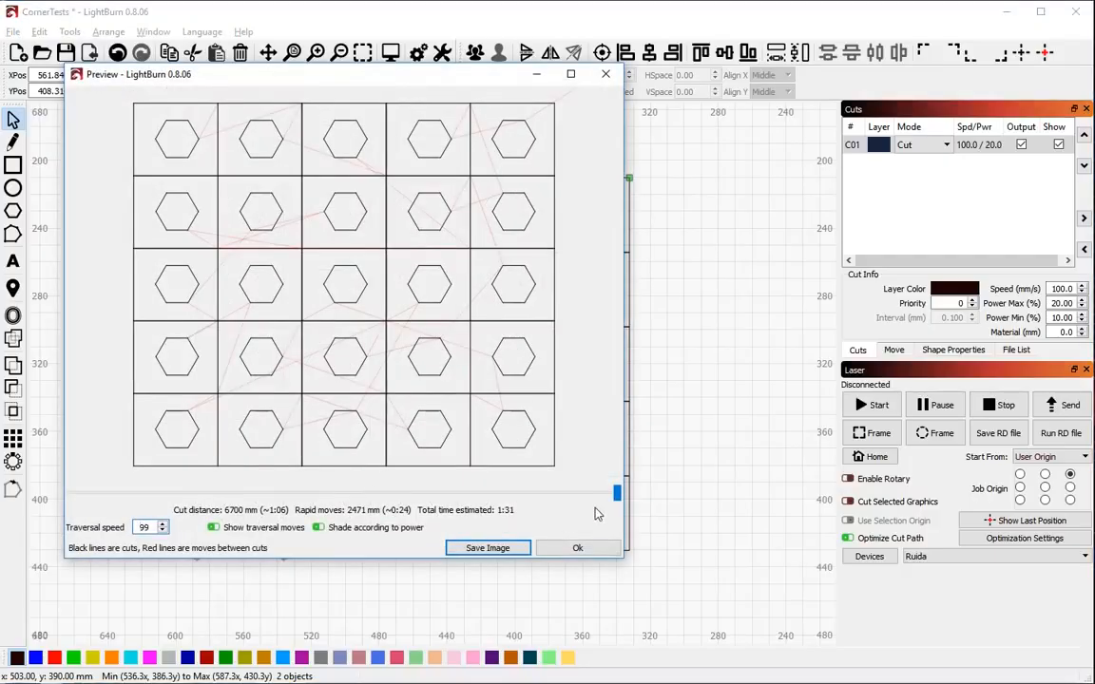
mouse_move(617, 494)
left_mouse_down()
mouse_move(66, 526)
mouse_move(532, 513)
mouse_move(436, 509)
mouse_move(399, 456)
mouse_move(422, 443)
mouse_move(503, 298)
left_mouse_up()
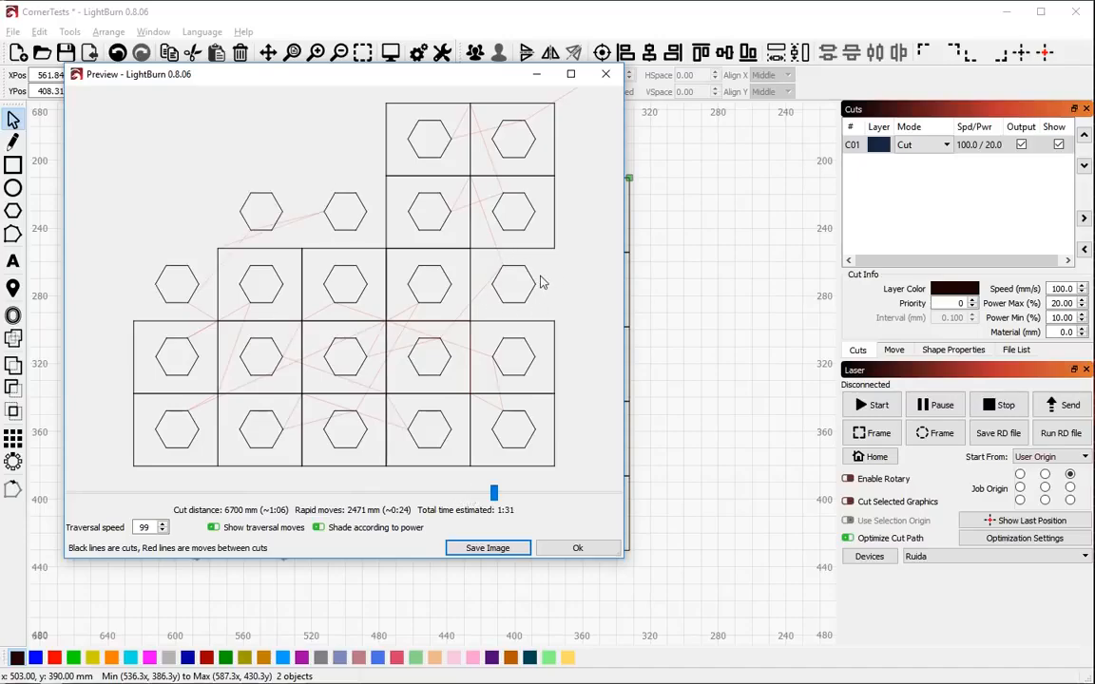
key("Escape")
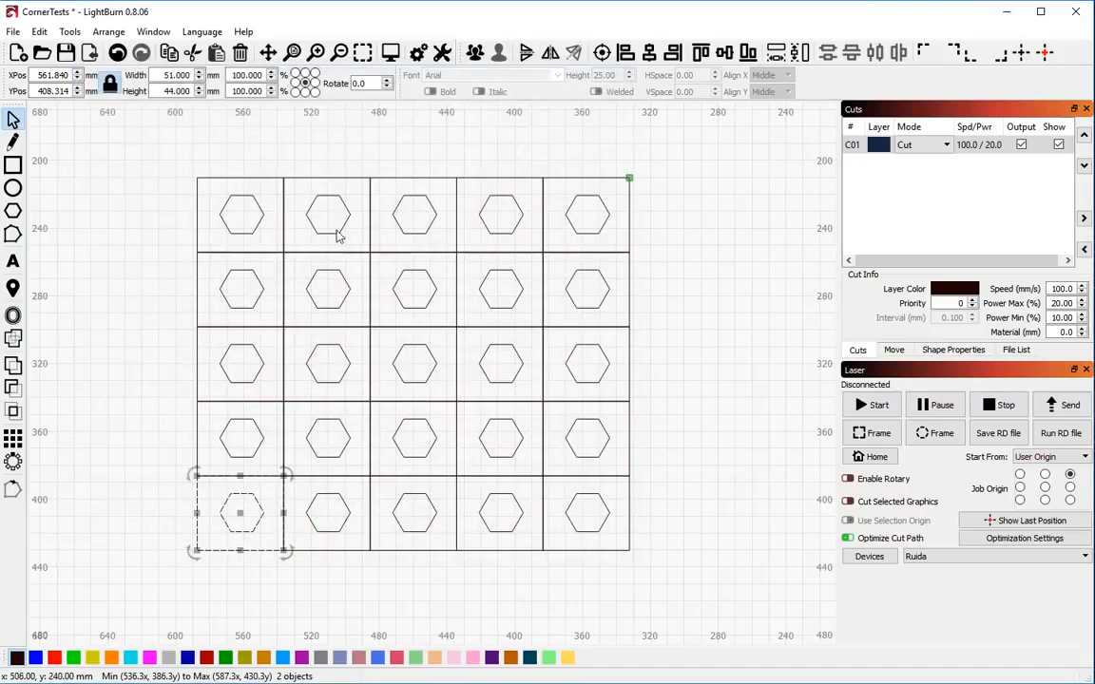
- Select the grid's top-right rectangle with its hexagon and nudge them about 5 mm up and 5 mm right
scroll(353, 269, "up", 3)
scroll(352, 269, "down", 3)
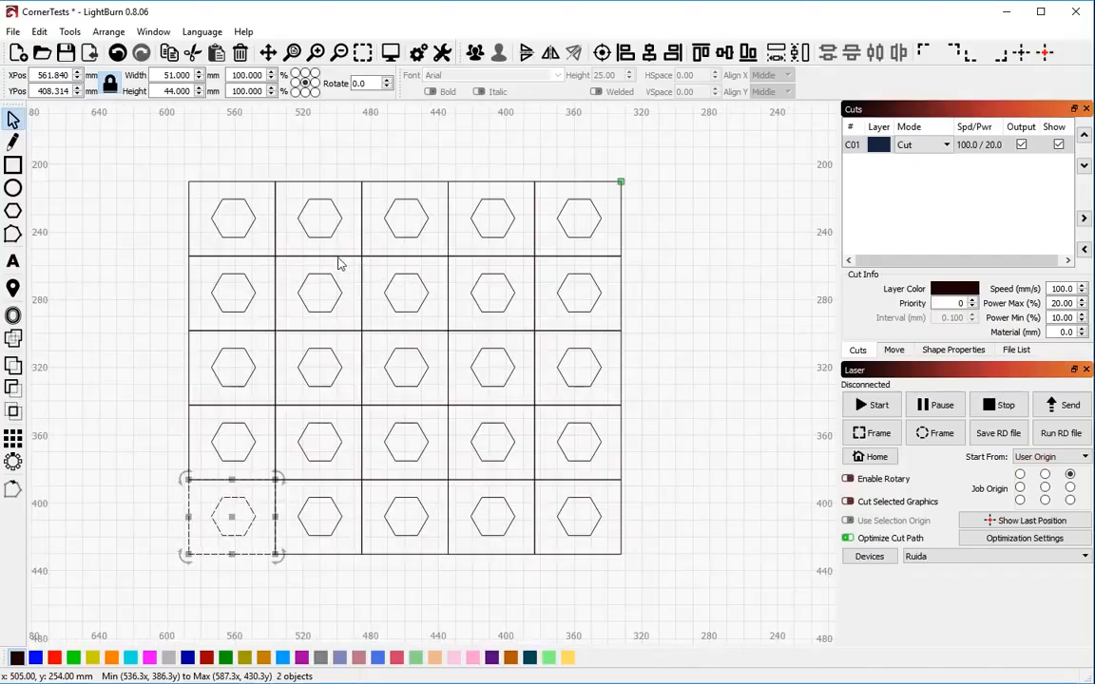
left_click(573, 195)
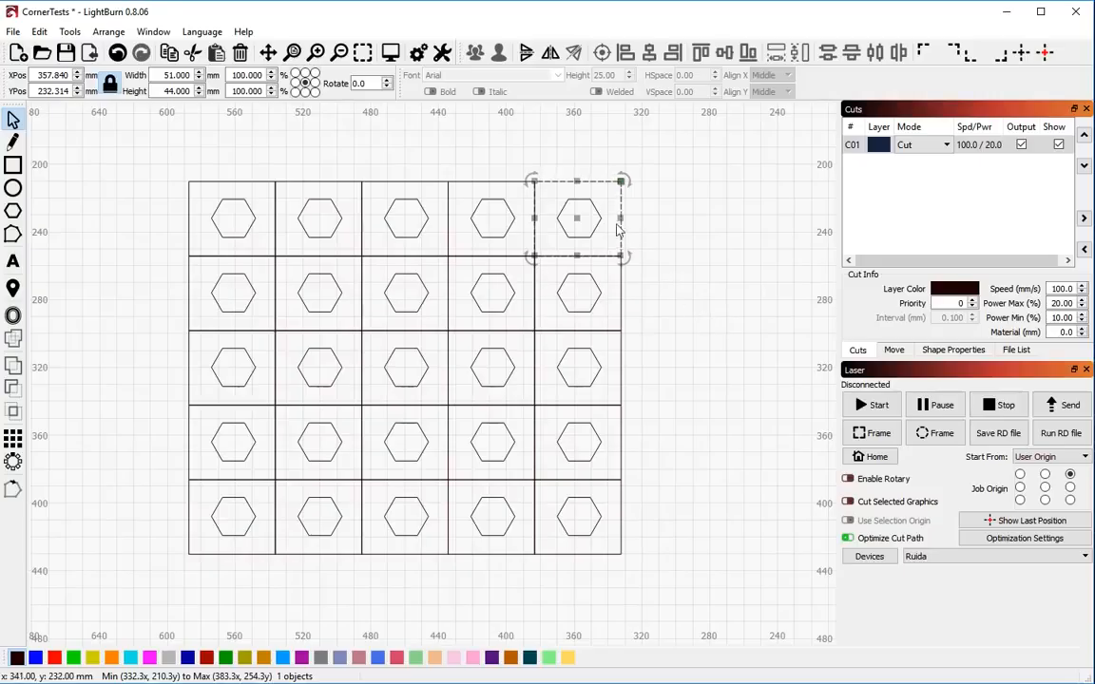
left_click(598, 219, "shift")
key("Up")
key("Right")
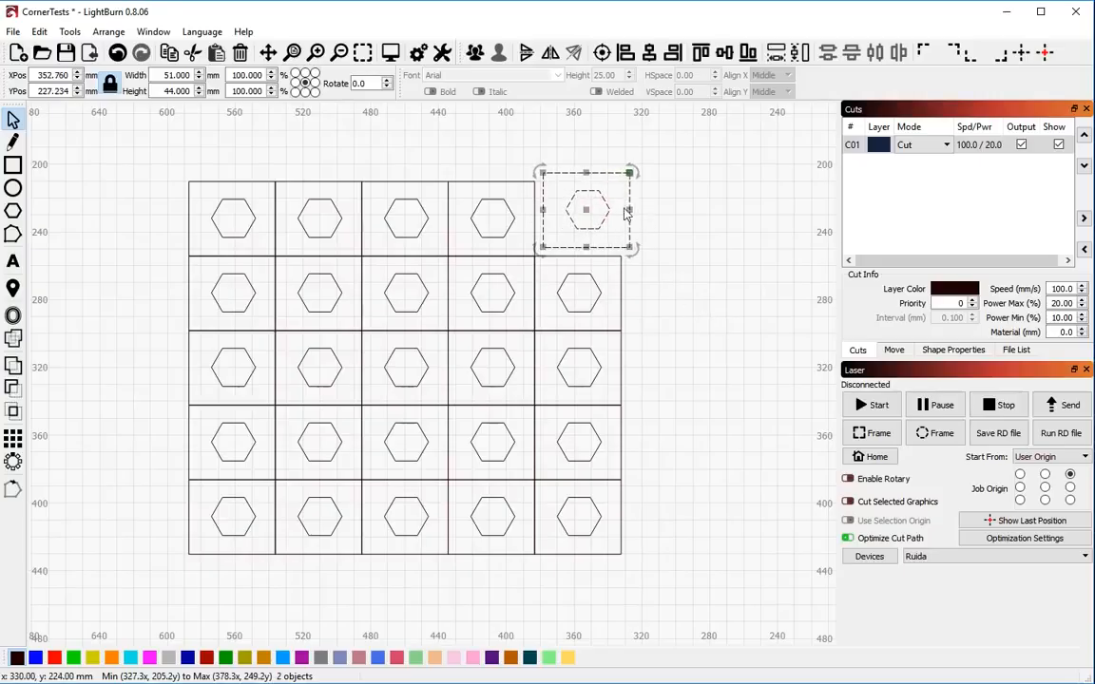
- Select only the offset top-right rectangle and delete its left and bottom edges with node editing
left_click(635, 214)
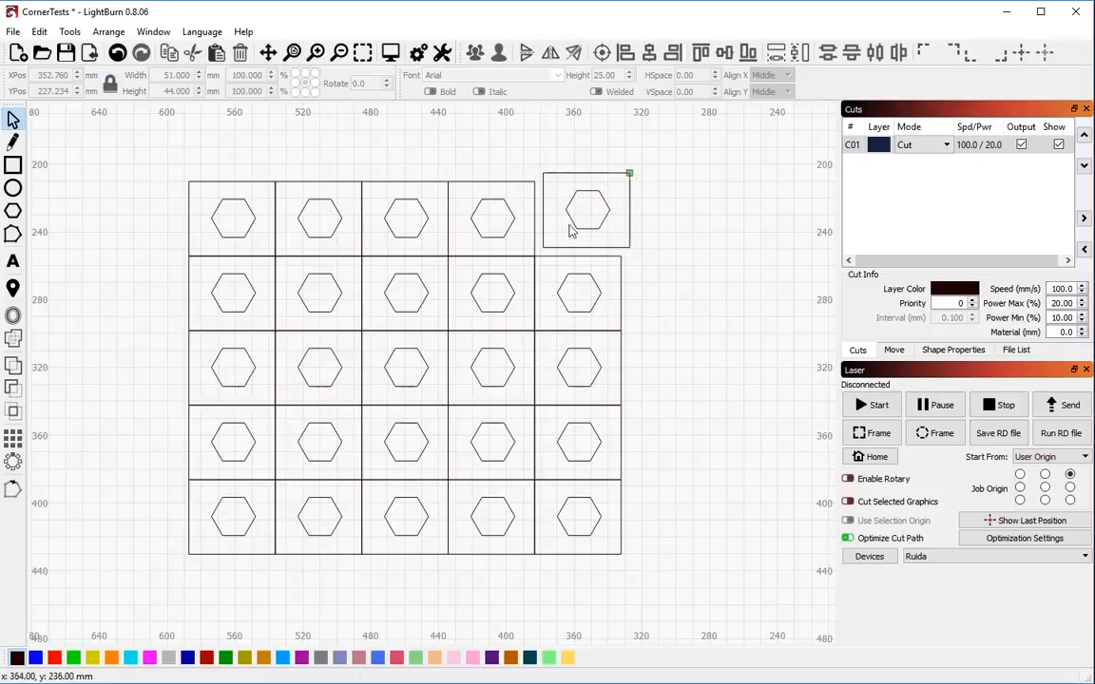
left_click(544, 210)
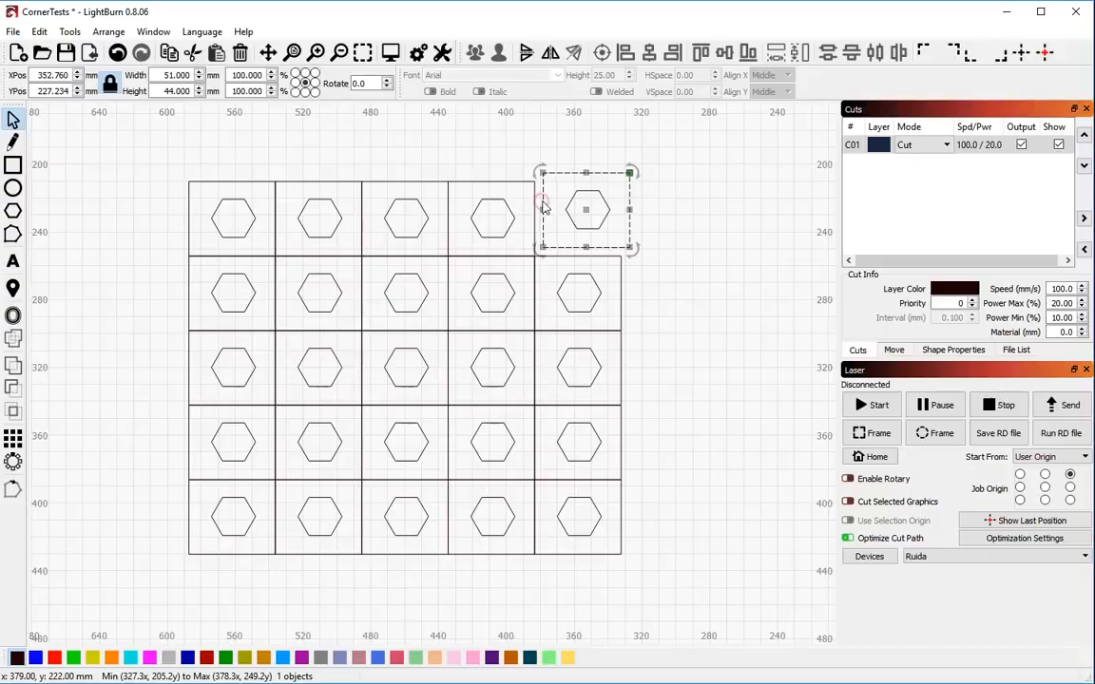
left_click(43, 32)
mouse_move(64, 36)
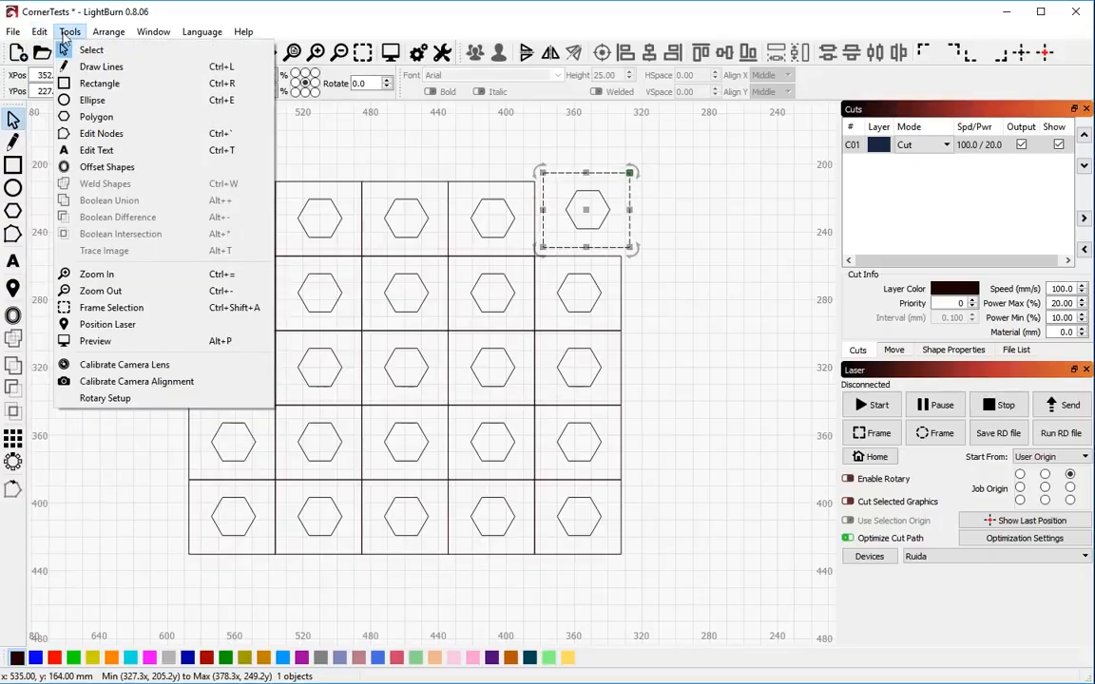
left_click(88, 210)
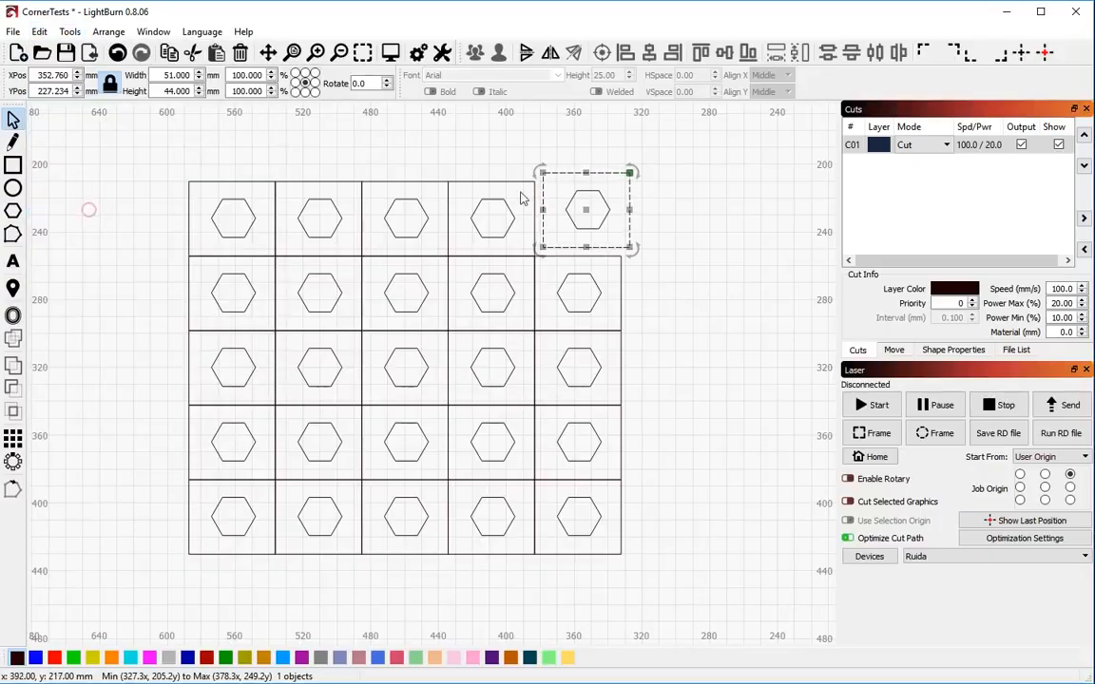
key("ctrl+grave")
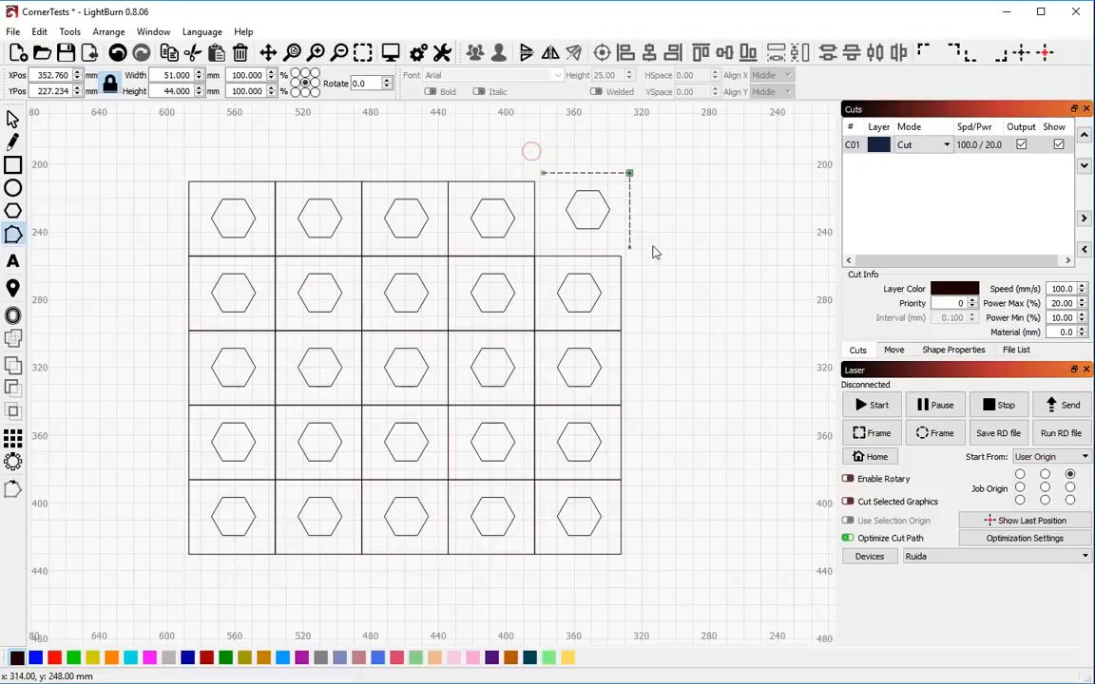
key("Escape")
left_click(567, 133)
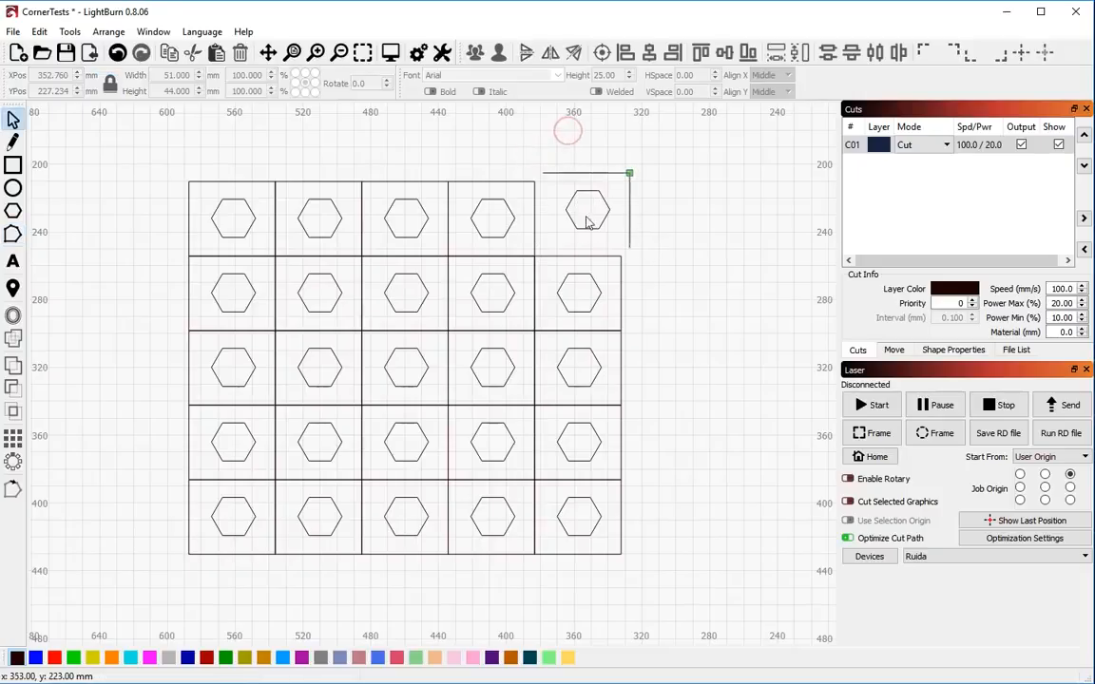
- Nudge the trimmed rectangle and its hexagon about 5 mm left and down into the grid, and return them to the offset position
left_click_drag(534, 159, 671, 261)
key("Left")
key("Down")
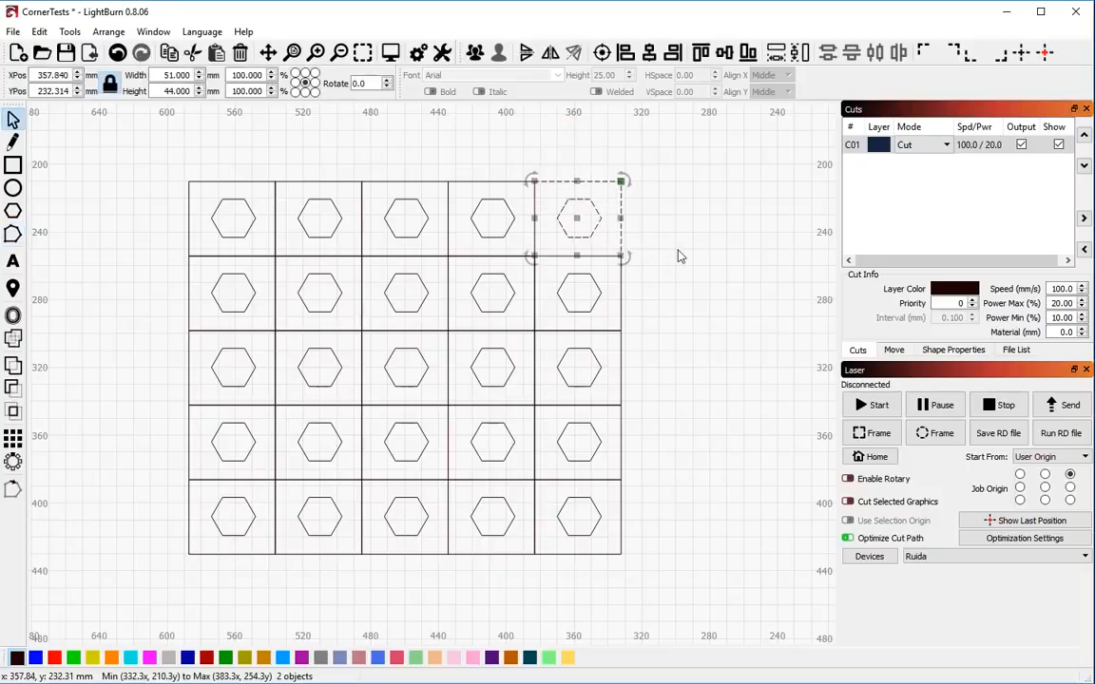
key("Right")
key("Up")
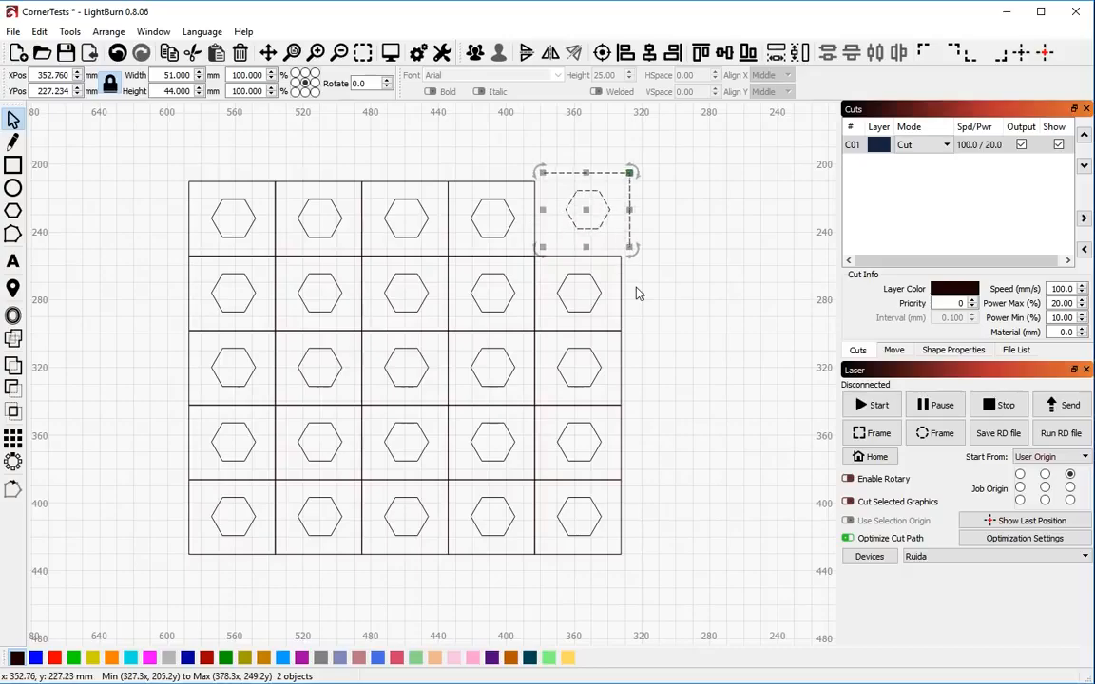
left_click(660, 196)
left_click(596, 174)
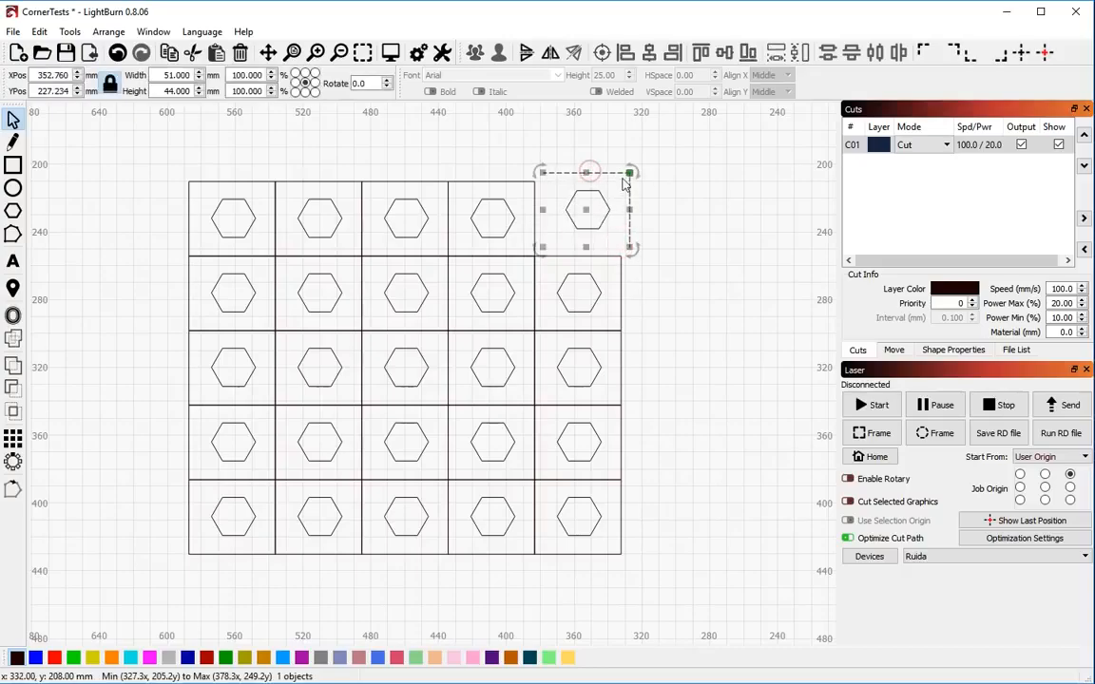
left_click(699, 203)
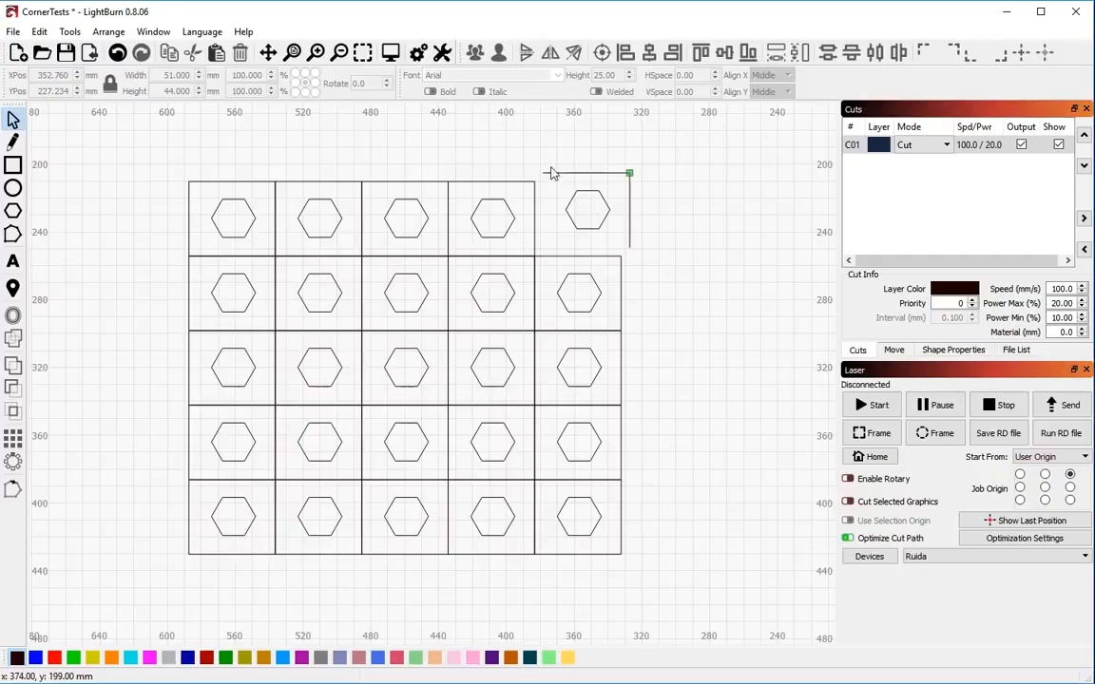
- Undo the edge deletions and nudges of the top-right rectangle and hexagon until the 5 × 5 grid is whole again
key("ctrl+z")
key("ctrl+z")
key("ctrl+z")
key("ctrl+z")
key("ctrl+z")
key("ctrl+z")
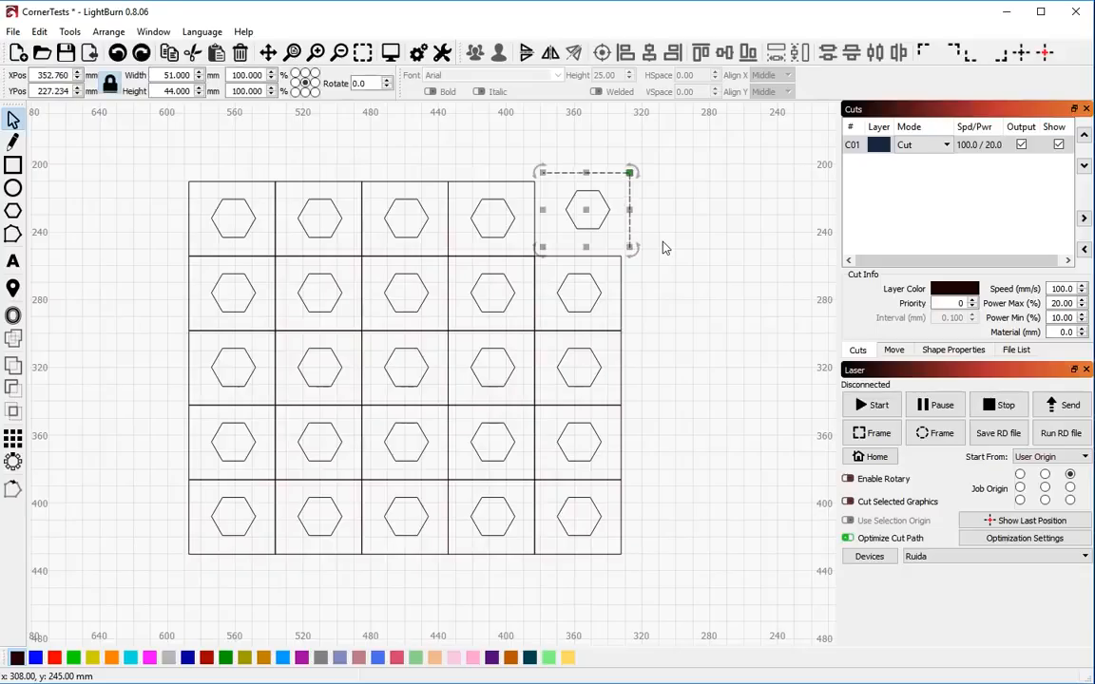
key("ctrl+z")
key("ctrl+z")
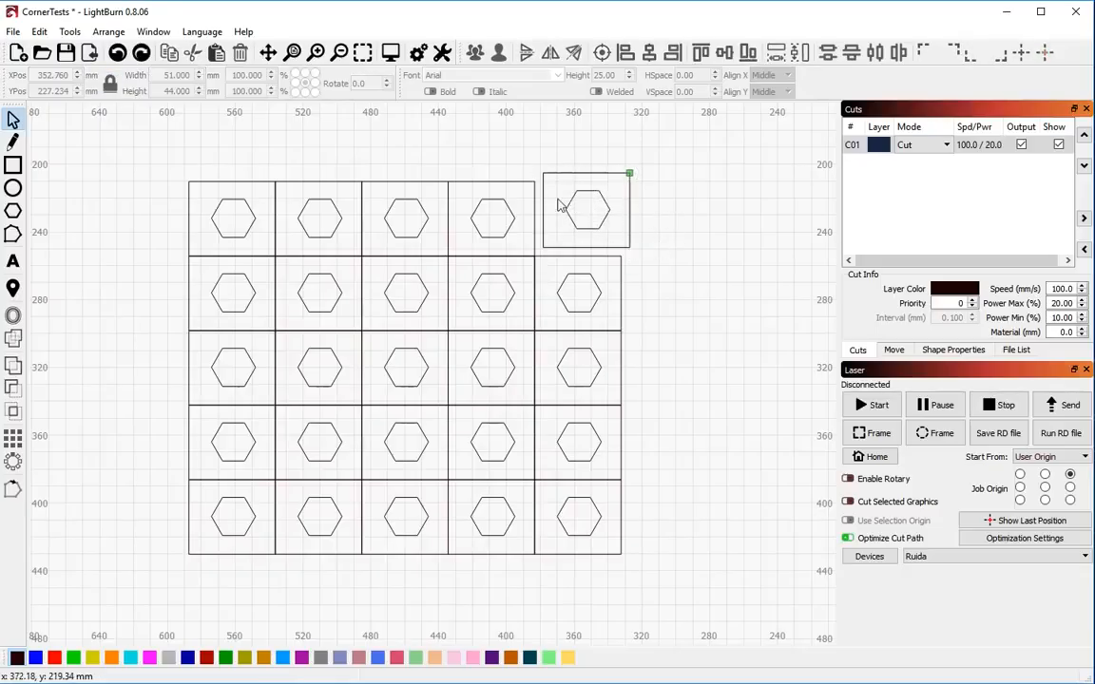
key("ctrl+z")
key("ctrl+z")
key("ctrl+z")
key("ctrl+z")
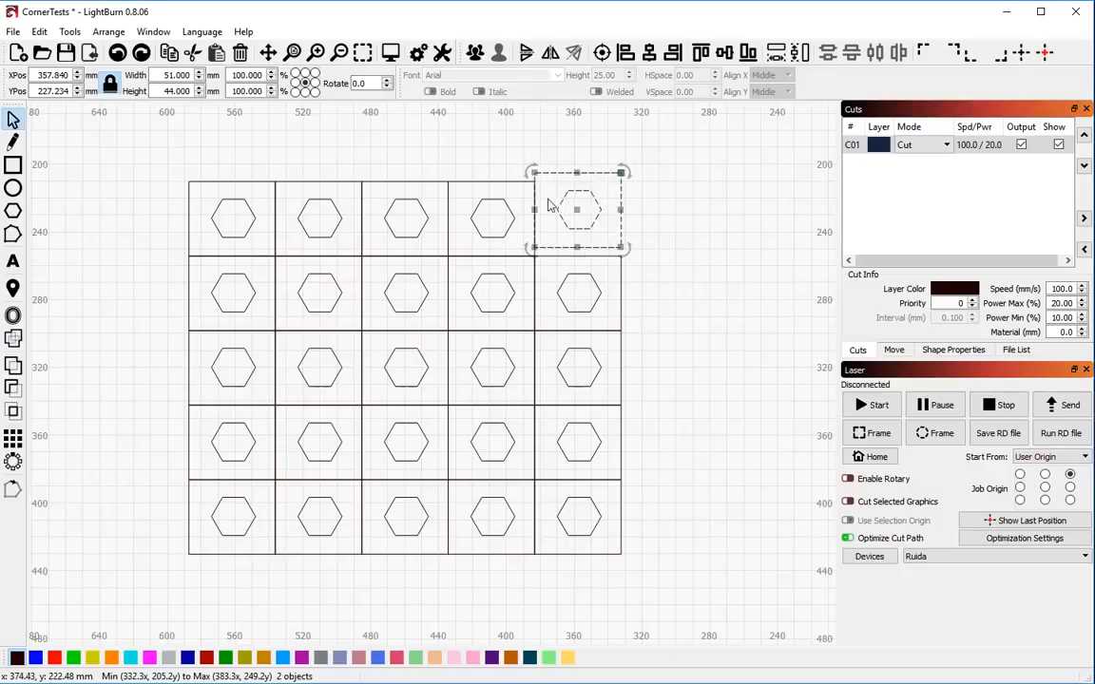
left_click(665, 215)
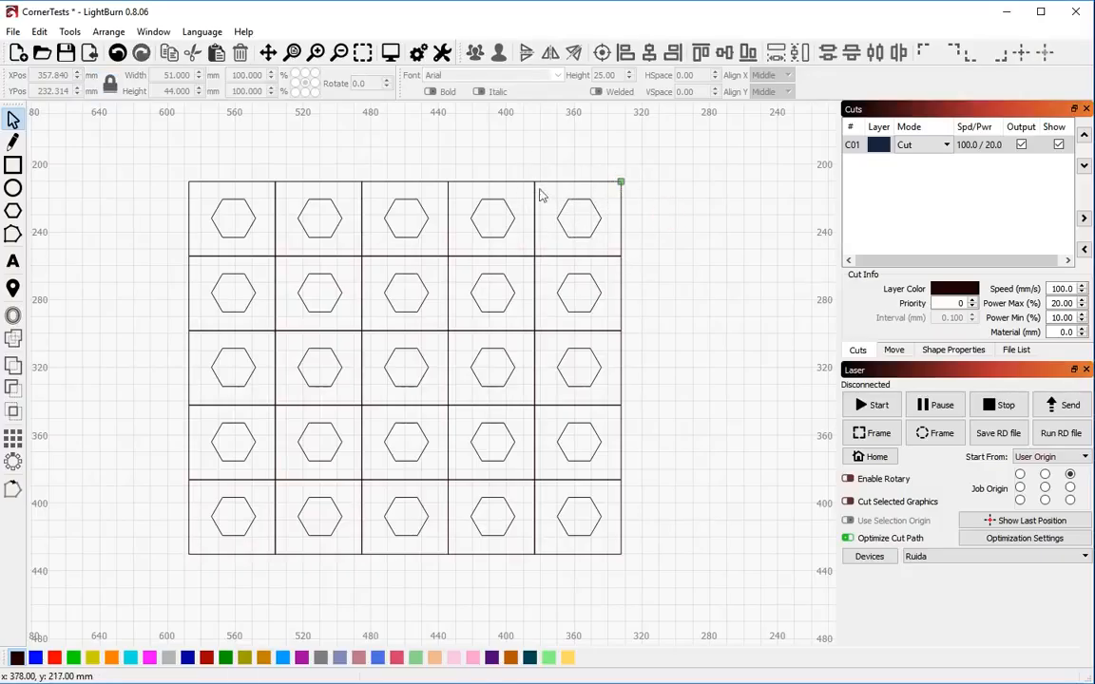
- Check the cut optimization settings and preview the grid, scrubbing back and forth to examine its cutting order and travel moves
left_click(1025, 537)
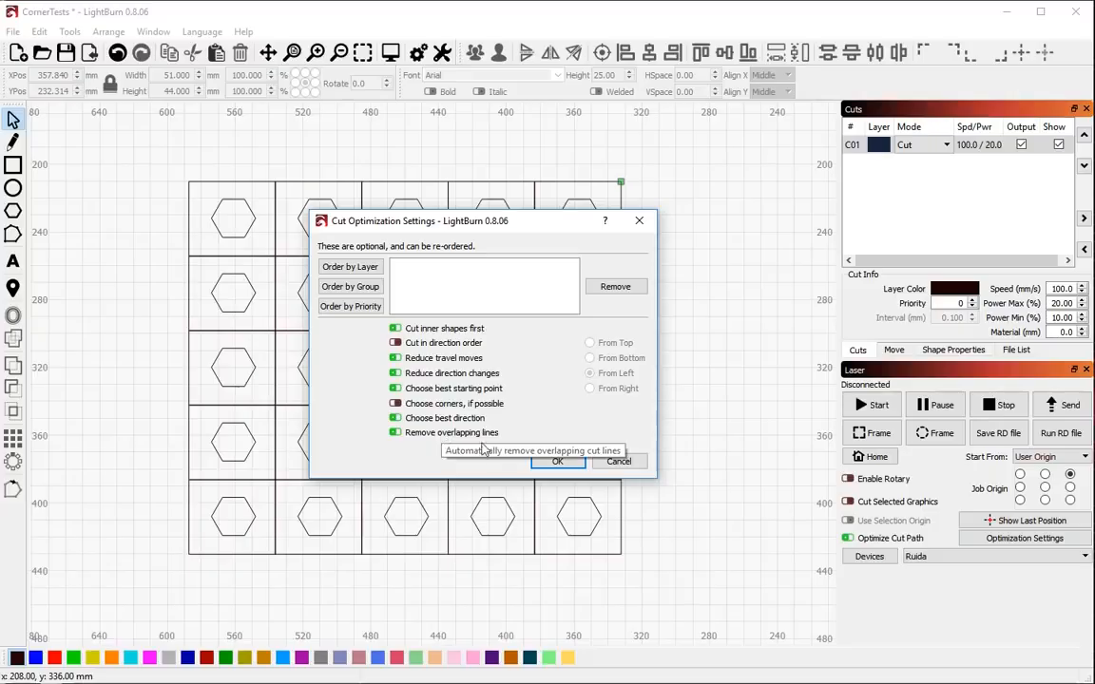
left_click(559, 462)
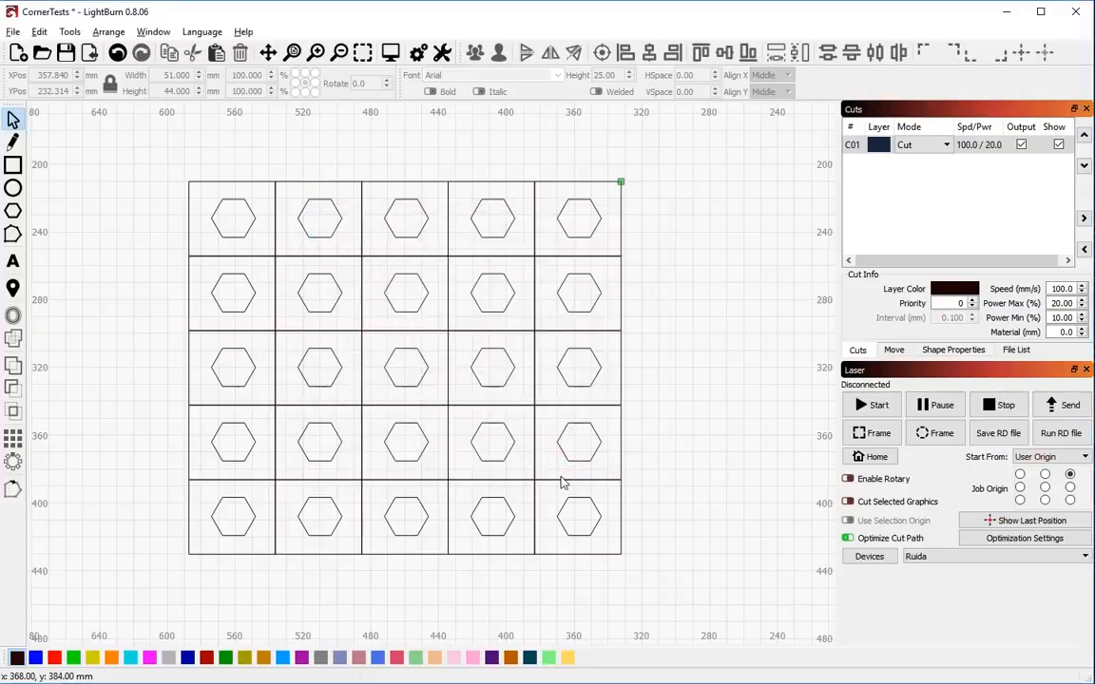
key("alt+p")
mouse_move(606, 485)
left_mouse_down()
mouse_move(76, 491)
mouse_move(201, 526)
mouse_move(267, 495)
left_mouse_up()
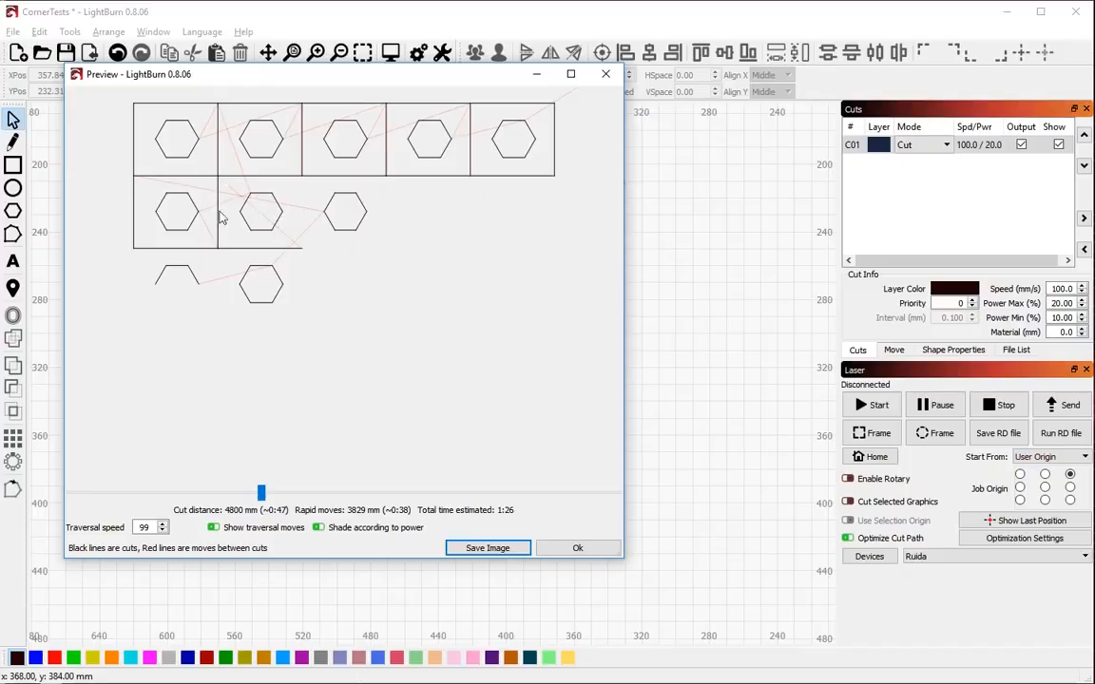
mouse_move(269, 498)
left_mouse_down()
mouse_move(484, 472)
mouse_move(627, 474)
left_mouse_up()
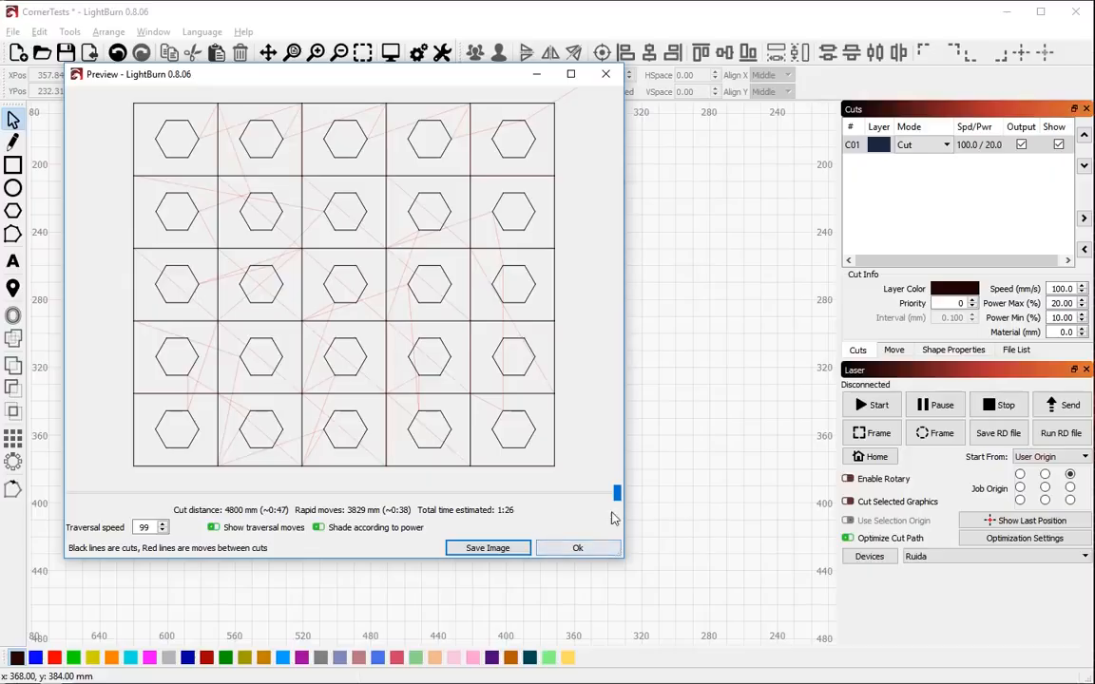
left_click_drag(617, 501, 304, 494)
mouse_move(306, 564)
left_mouse_down()
mouse_move(540, 551)
mouse_move(632, 515)
left_mouse_up()
left_click(577, 548)
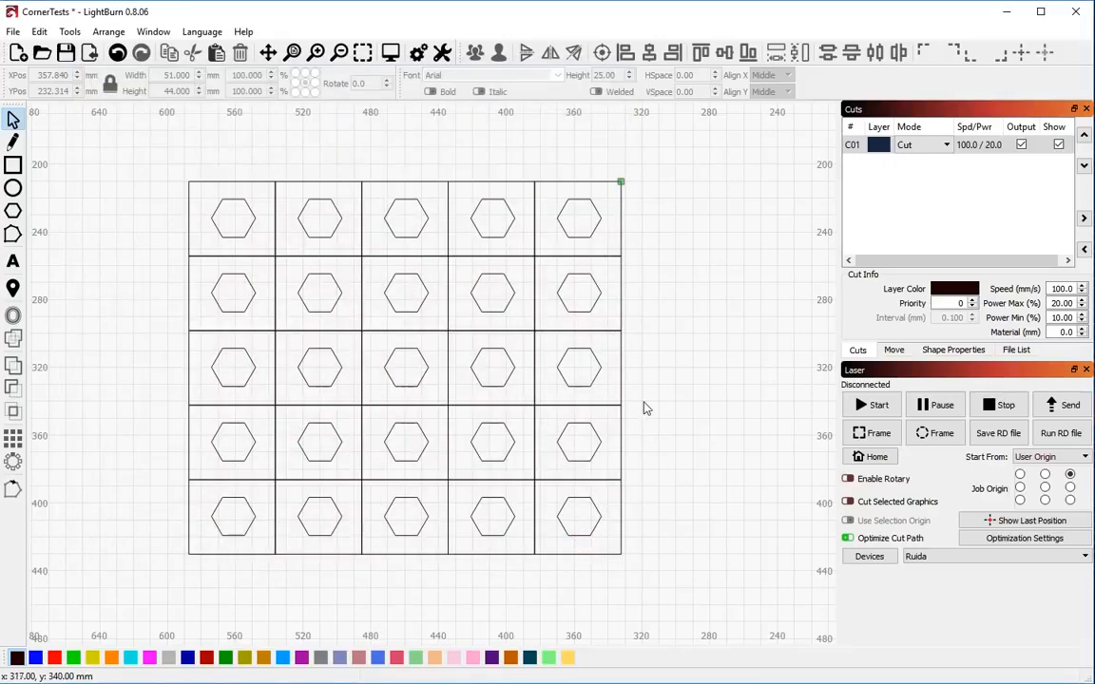
- Review the cut optimization settings again without changing any option
scroll(571, 371, "down", 1)
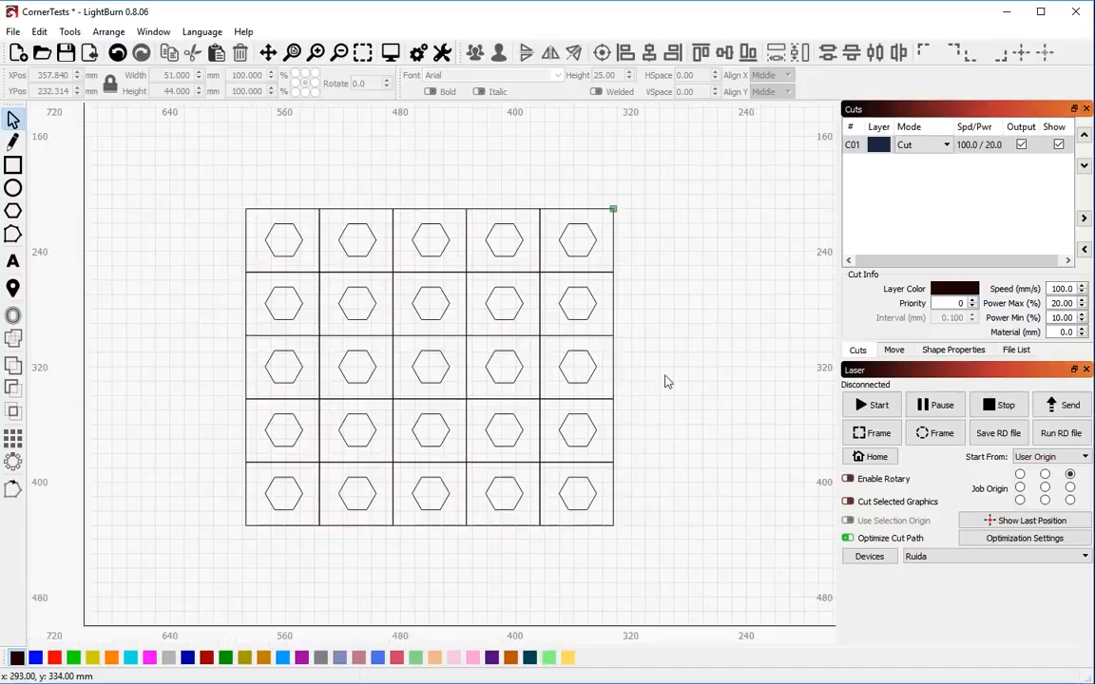
scroll(432, 569, "up", 1)
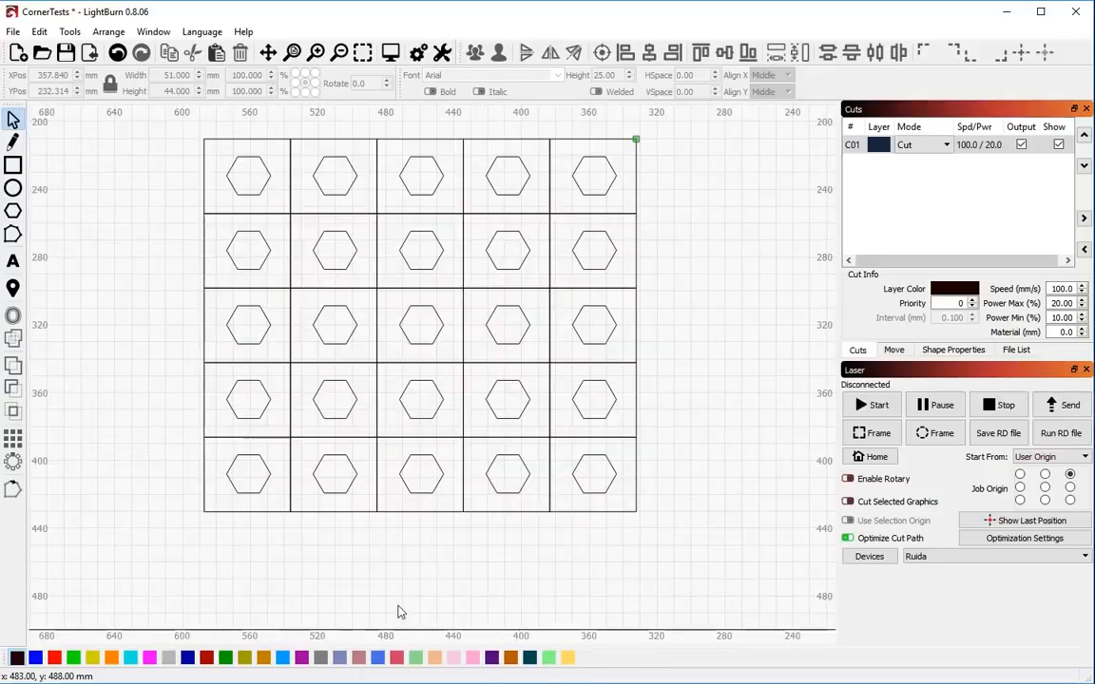
scroll(364, 586, "down", 1)
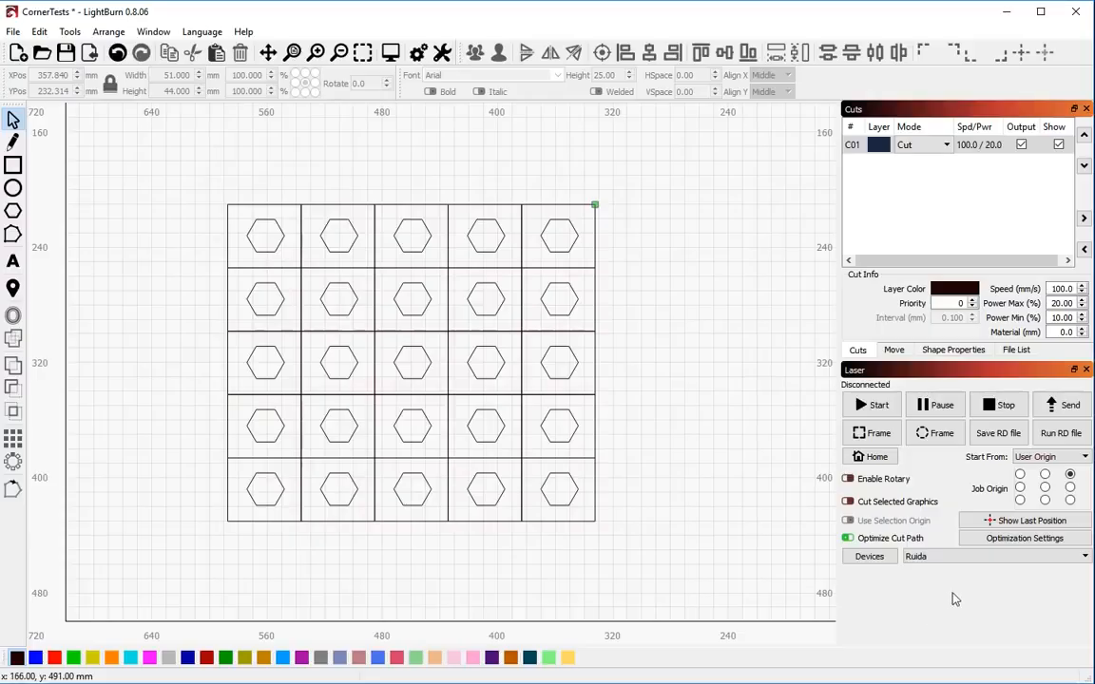
left_click(1022, 538)
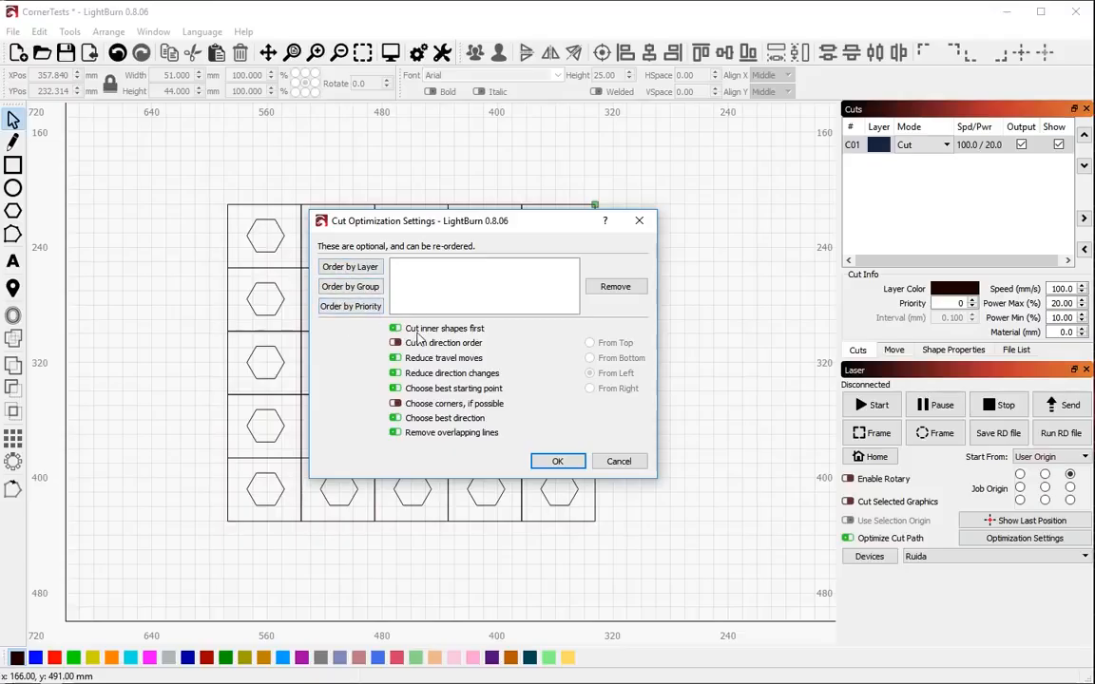
left_click(556, 461)
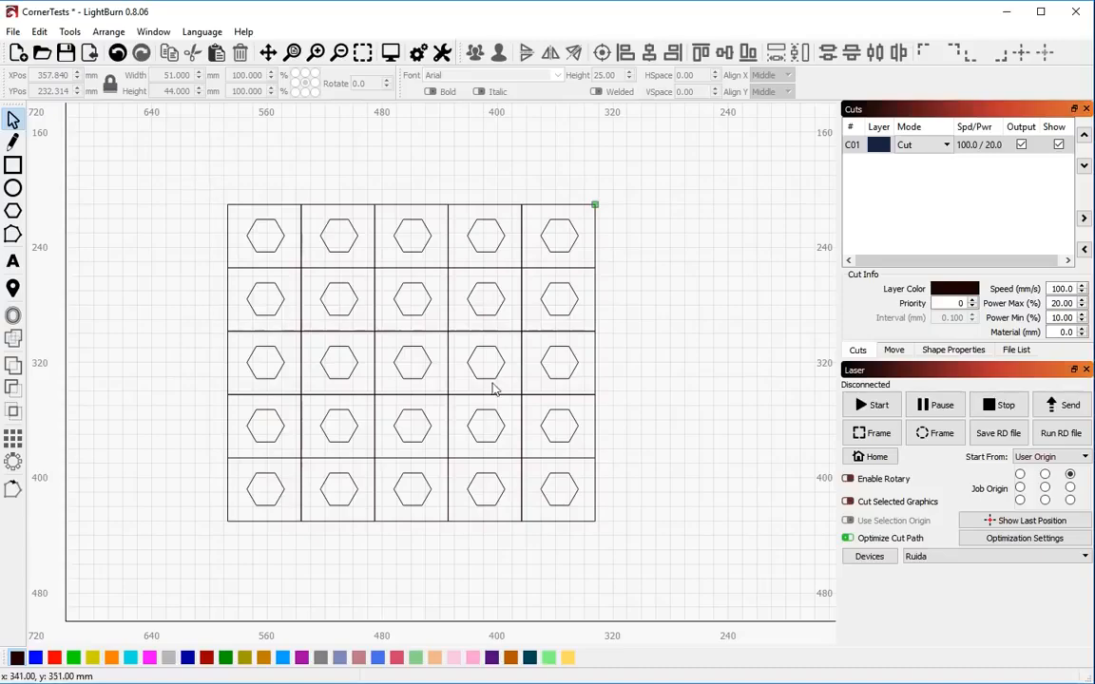
- Delete the whole grid of rectangles and hexagons and activate the Ellipse tool
left_click_drag(138, 141, 706, 582)
key("Delete")
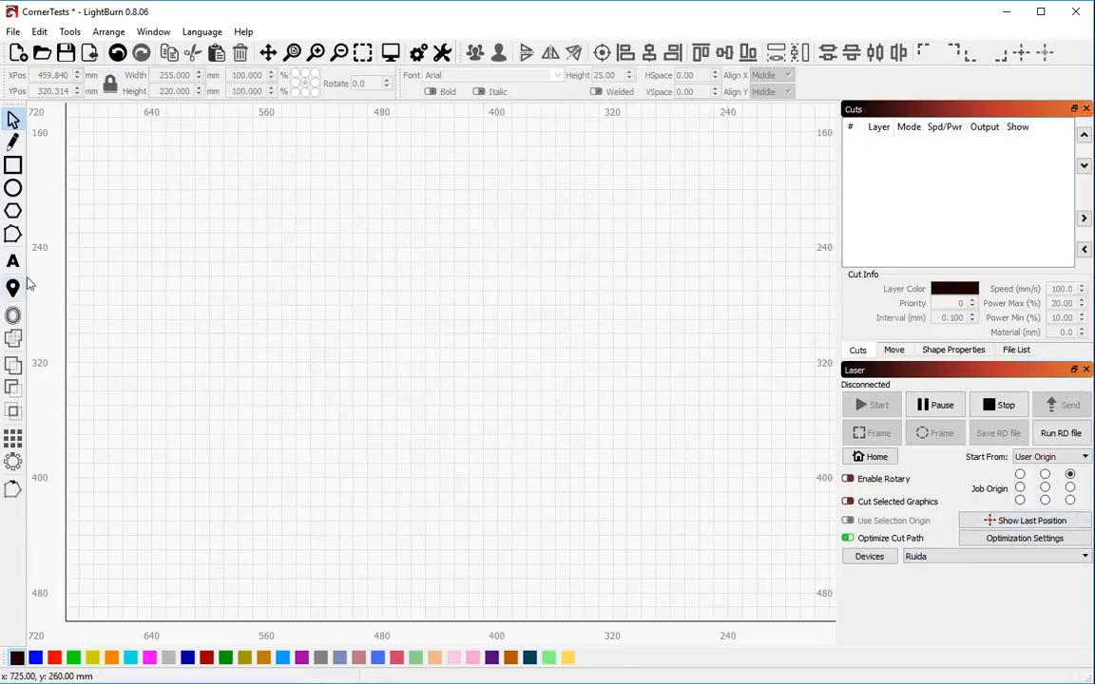
left_click(12, 187)
left_click_drag(252, 208, 303, 257)
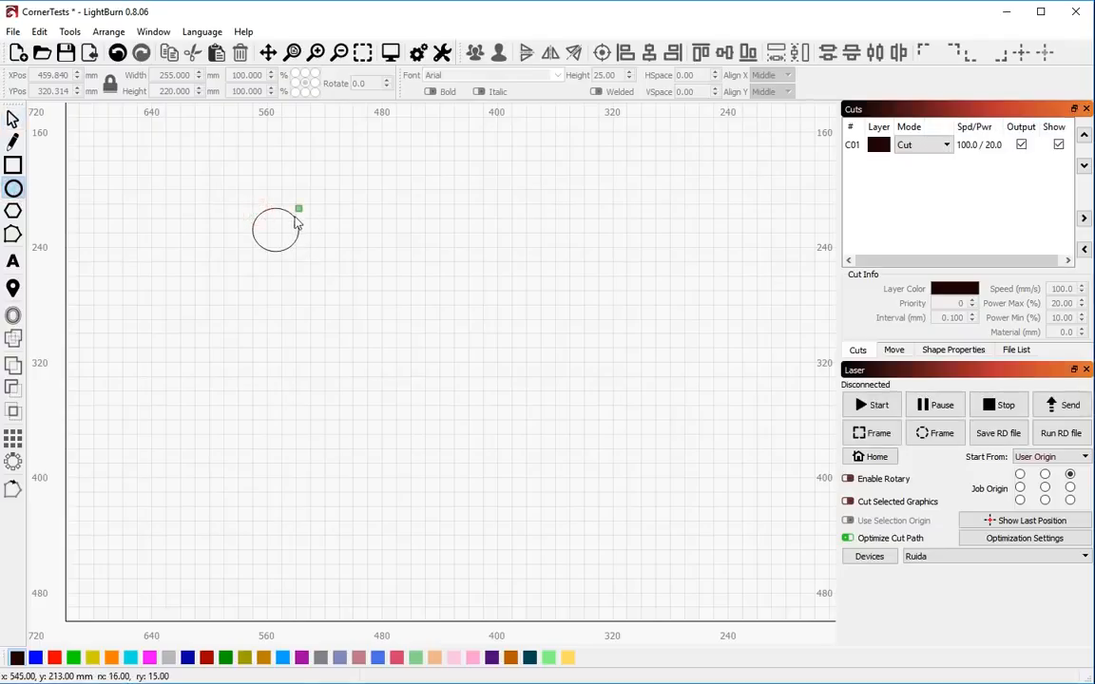
left_click_drag(226, 175, 428, 373)
key("ctrl+z")
key("ctrl+z")
- Draw an ellipse about 29 mm wide and 26 mm high in the lower-left part of the work area and select it
left_click_drag(271, 546, 271, 560)
key("Escape")
left_click_drag(192, 469, 293, 570)
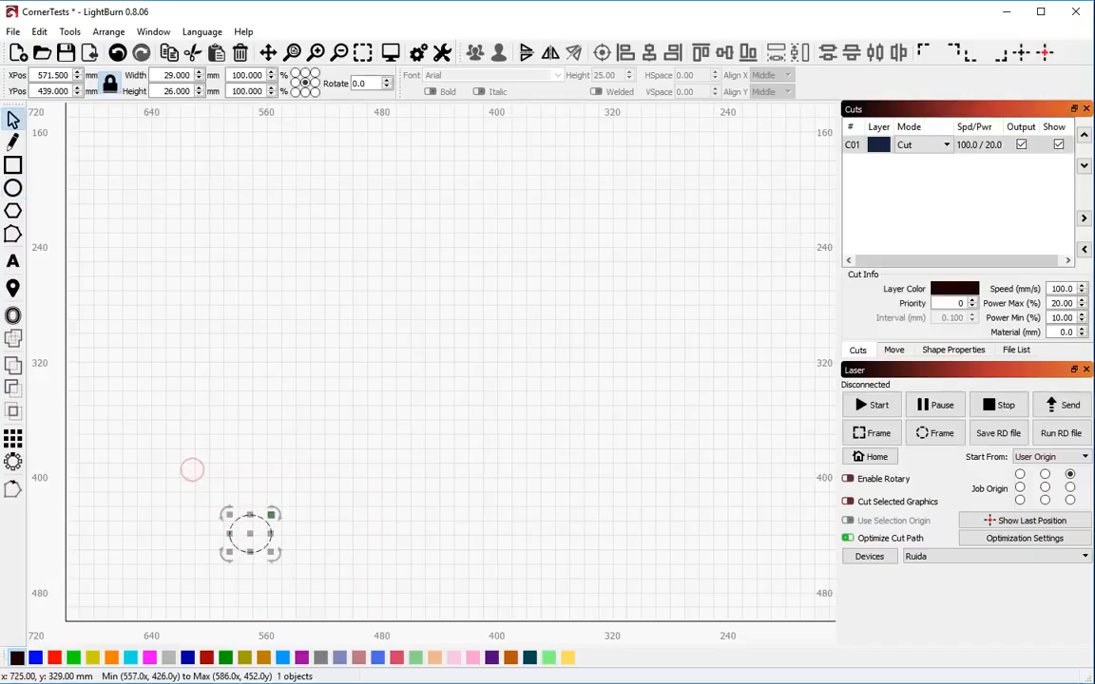
- Create a grid array of the ellipse with 5 columns, 5 rows and 1 mm X and Y spacing
left_click(12, 438)
scroll(445, 294, "up", 4)
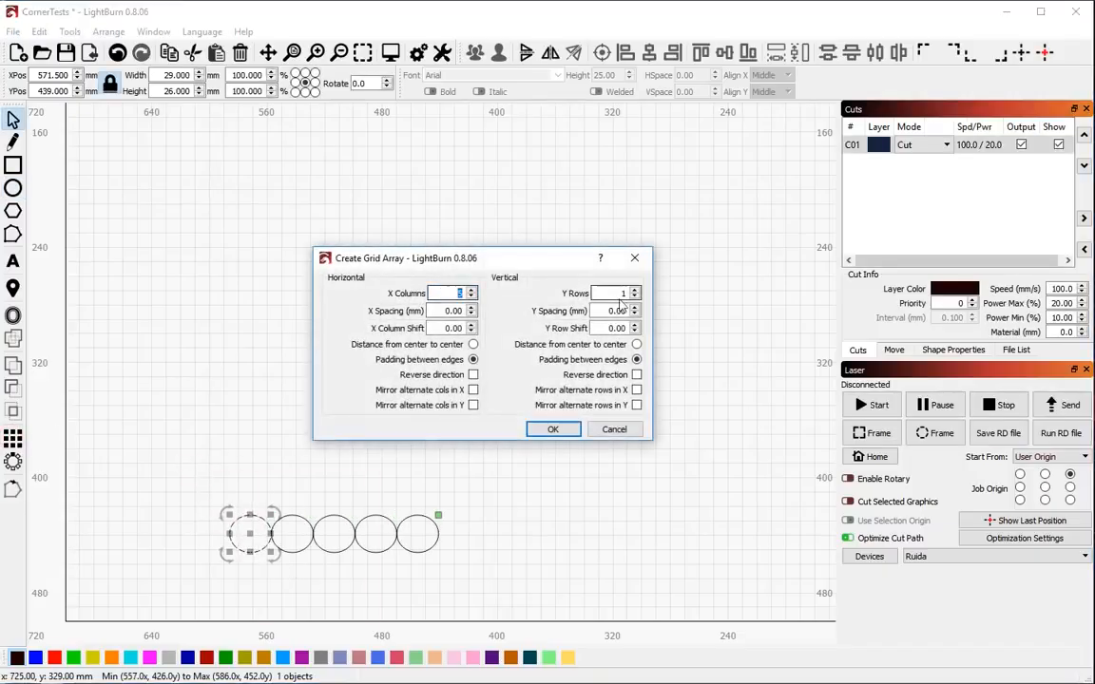
scroll(621, 300, "up", 4)
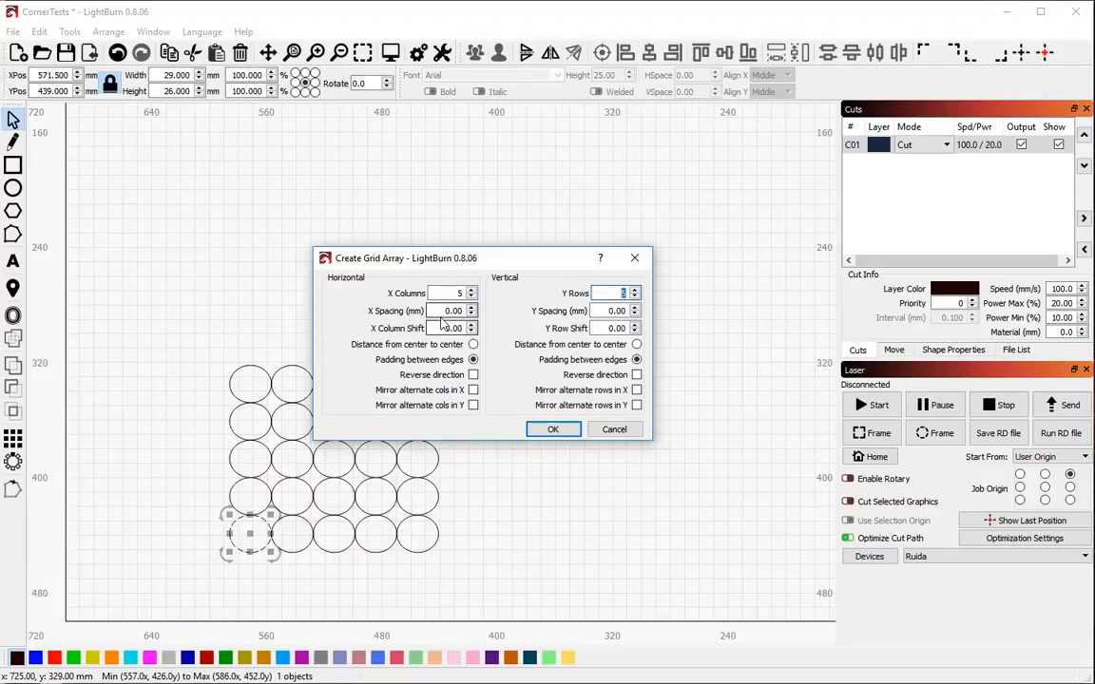
scroll(443, 312, "up", 1)
scroll(616, 311, "up", 1)
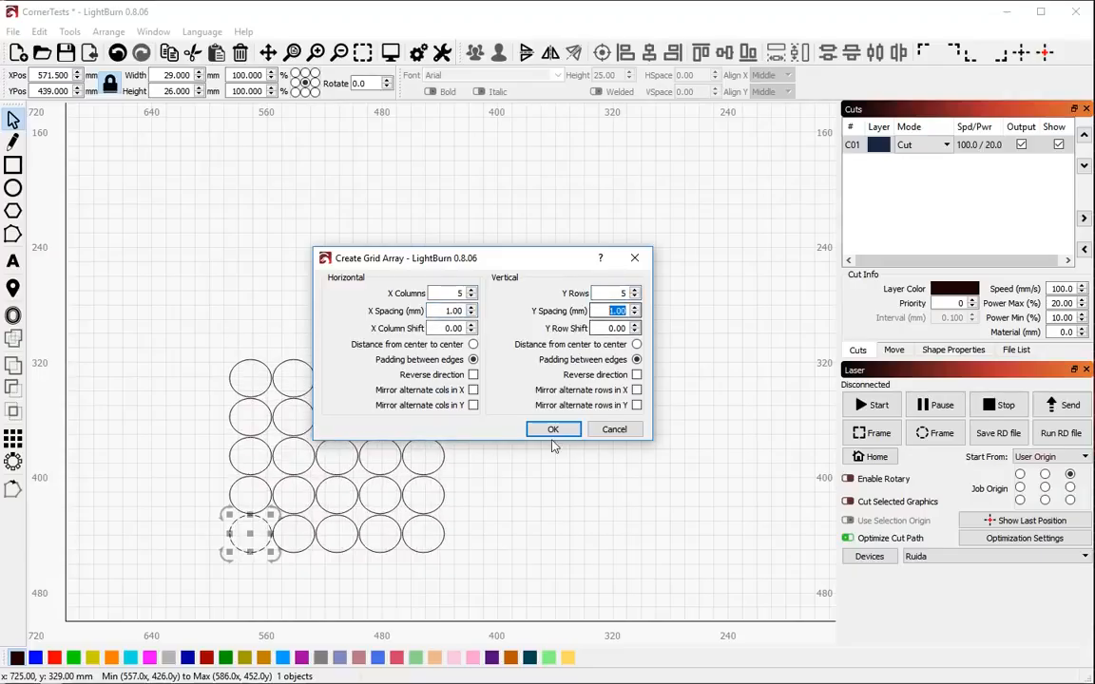
left_click(552, 428)
scroll(459, 475, "up", 2)
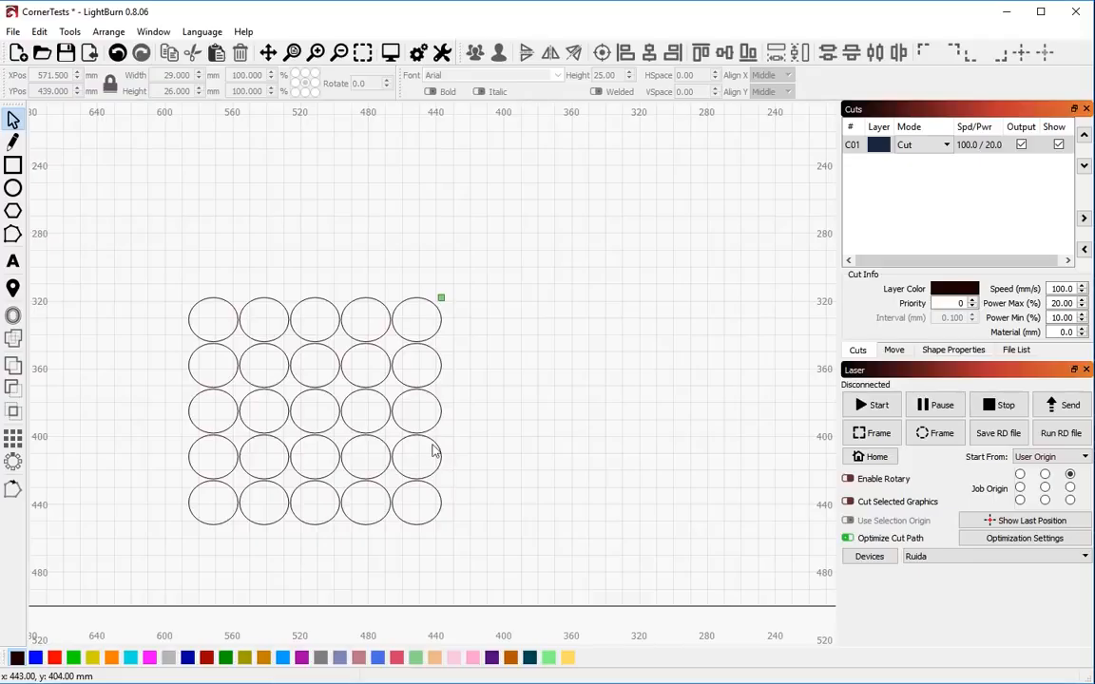
- Turn off Remove overlapping lines, Choose best direction, Choose best starting point and Reduce direction changes in the cut optimization settings
left_click(1024, 537)
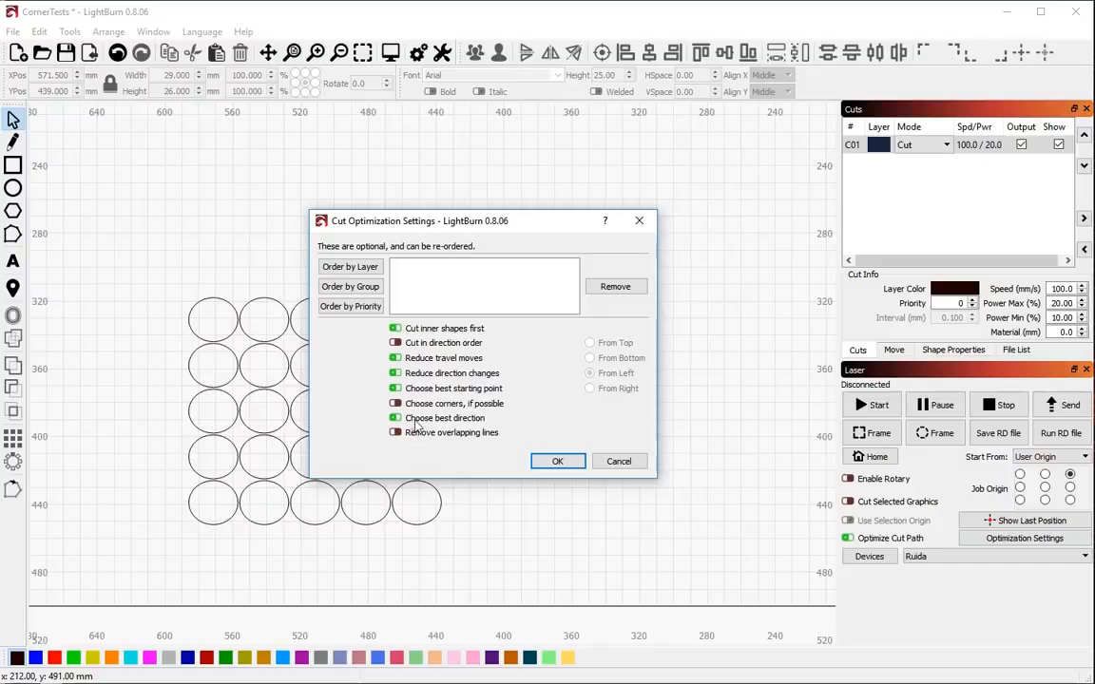
left_click(415, 388)
left_click(412, 372)
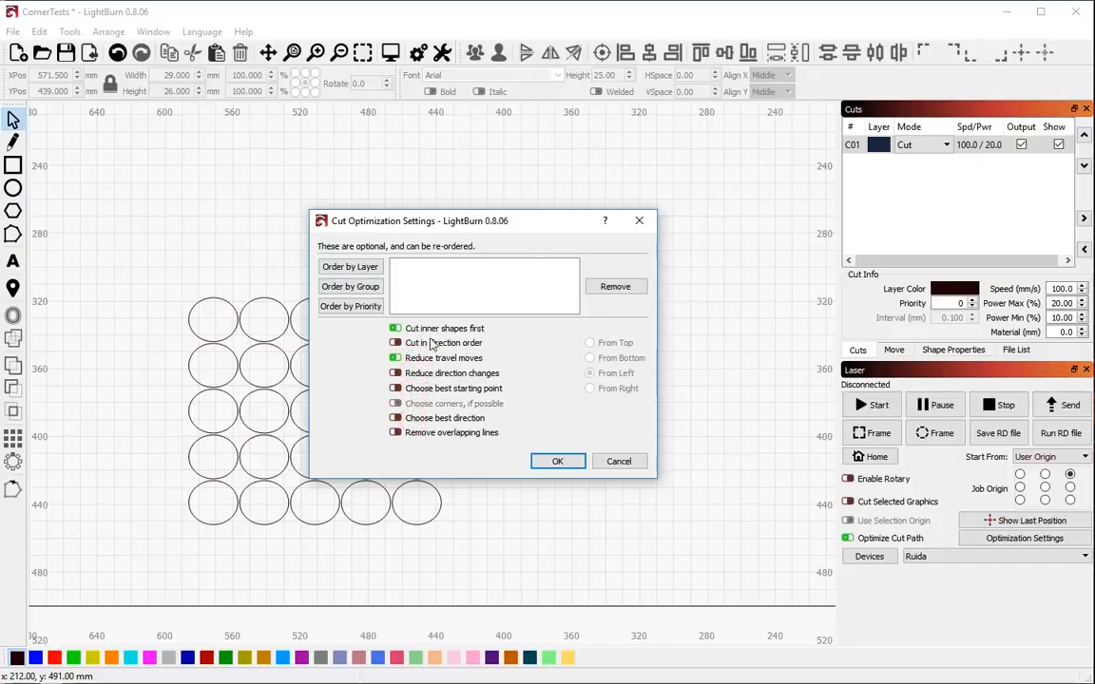
left_click(558, 461)
- Preview the ellipse grid's cut path and scrub through it to examine the cutting order
key("alt+p")
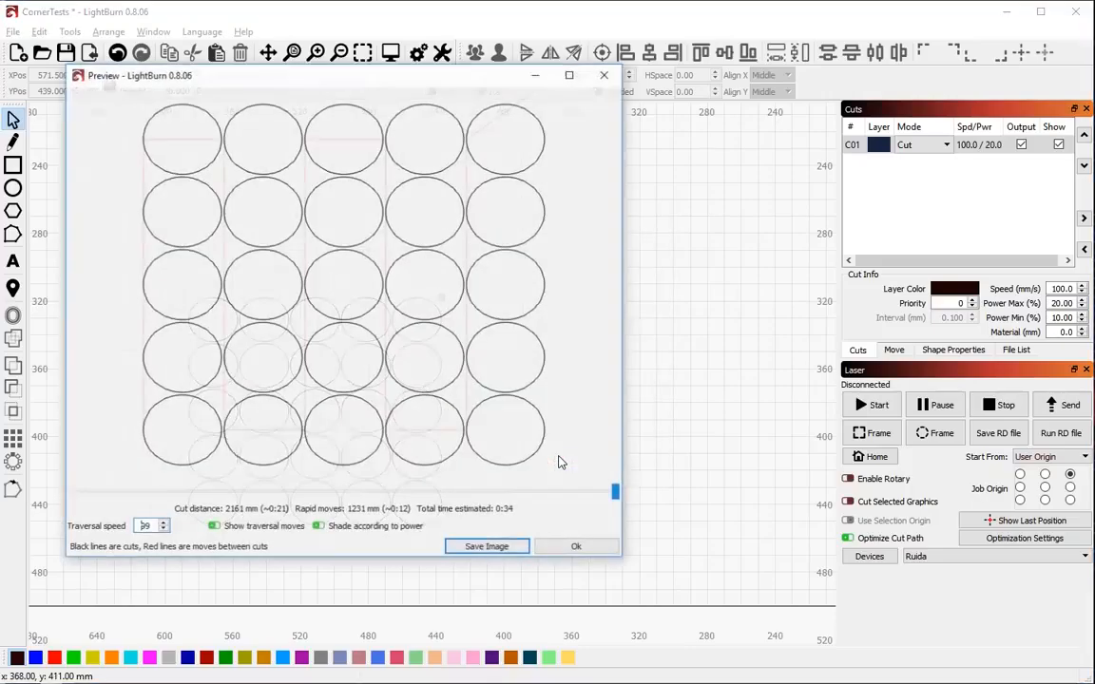
left_click_drag(617, 494, 578, 542)
left_click(573, 548)
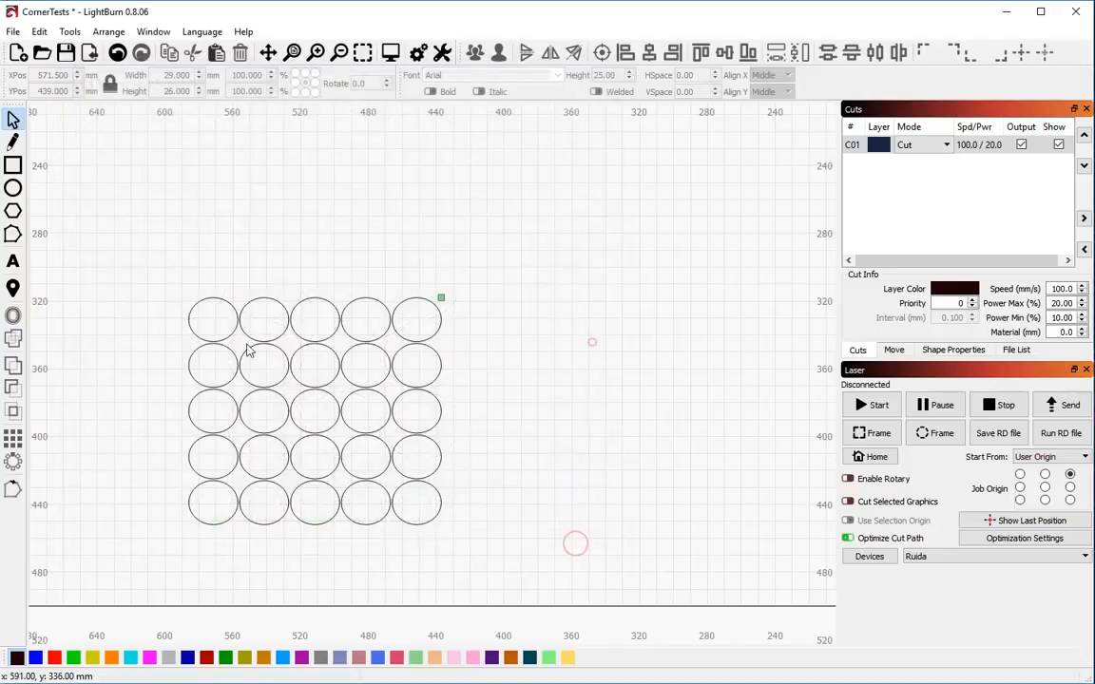
- Set the Cut Order of the ellipse grid's lower two rows to 1 and check the Cut Order of the upper three rows
left_click_drag(165, 268, 501, 439)
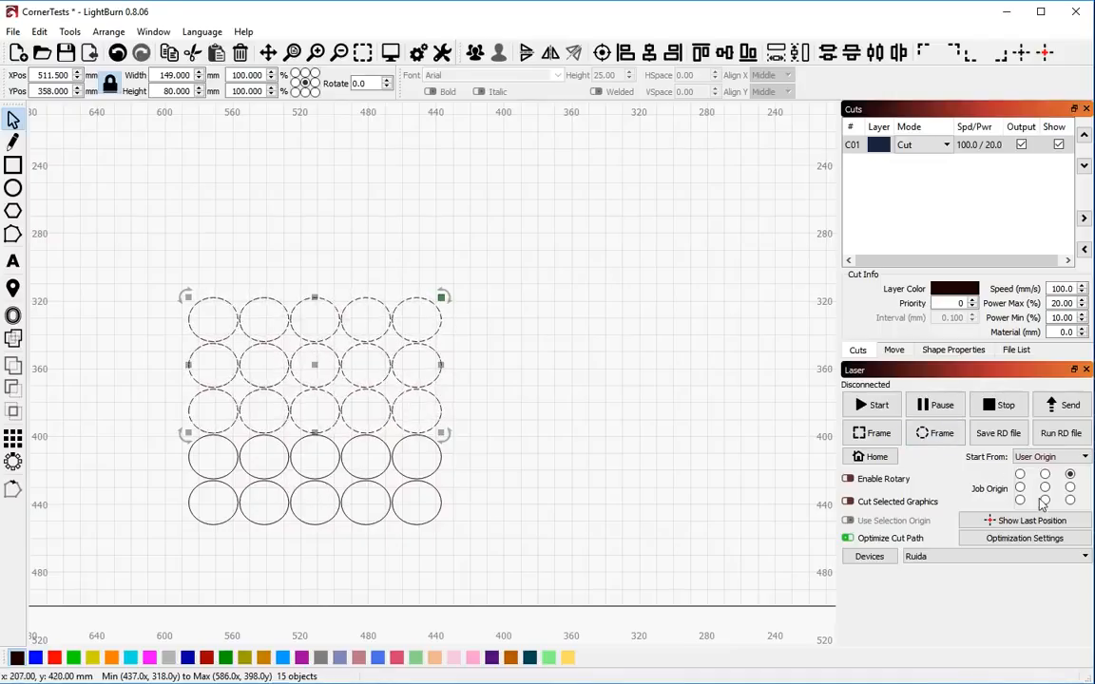
left_click(957, 350)
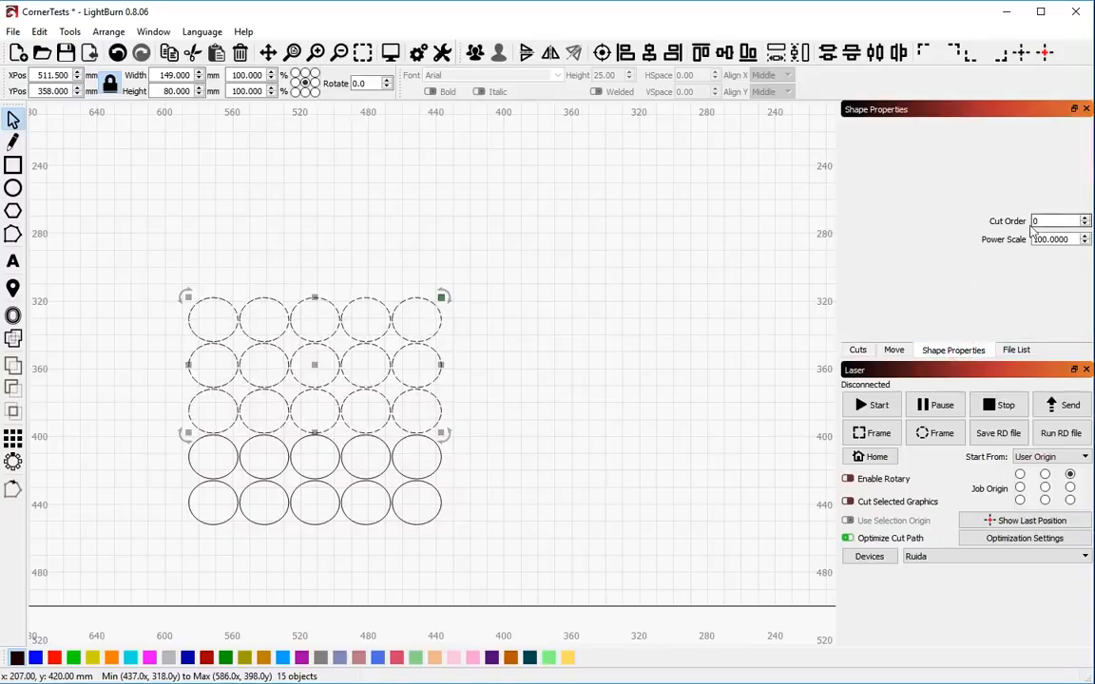
double_click(1057, 216)
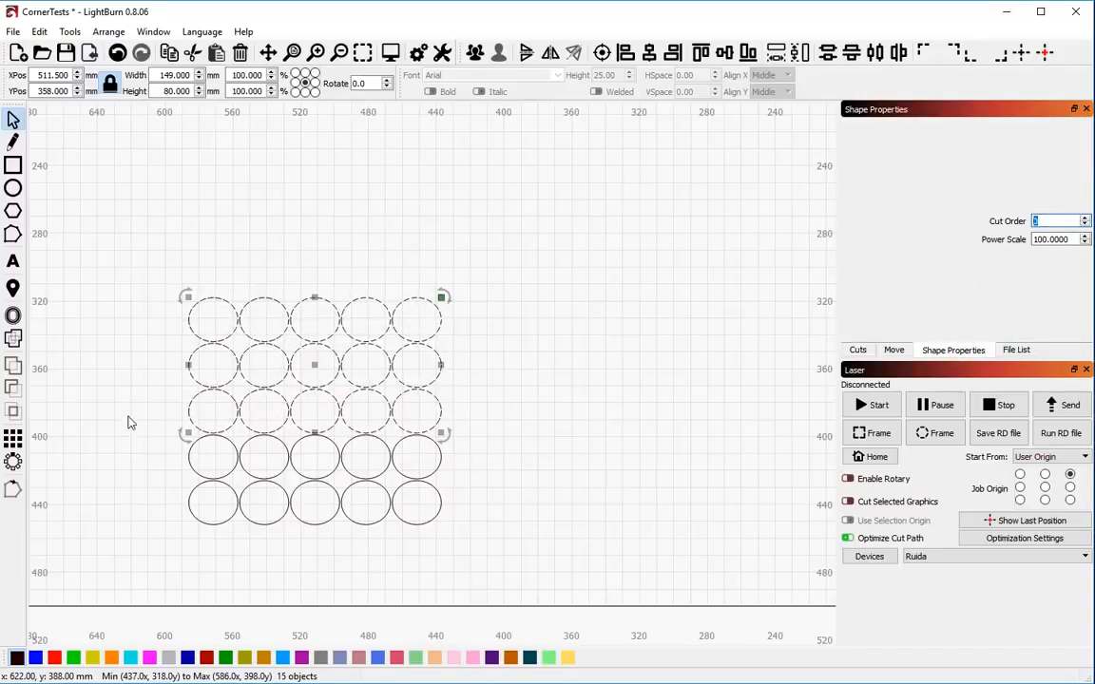
left_click_drag(130, 422, 494, 551)
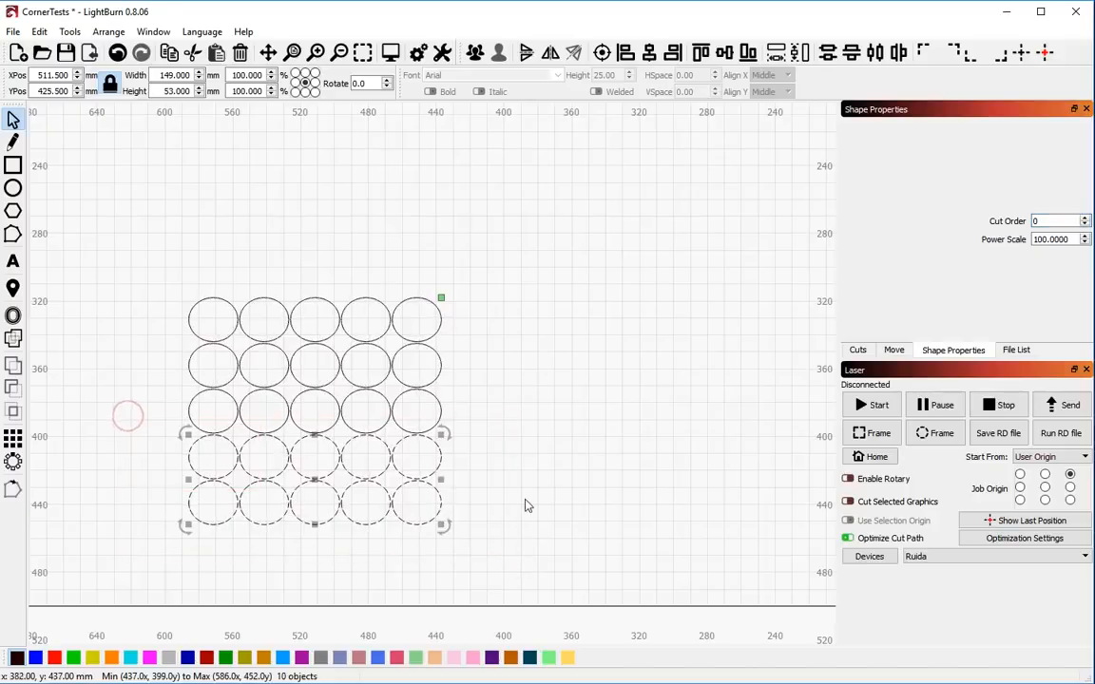
double_click(1057, 220)
type("1")
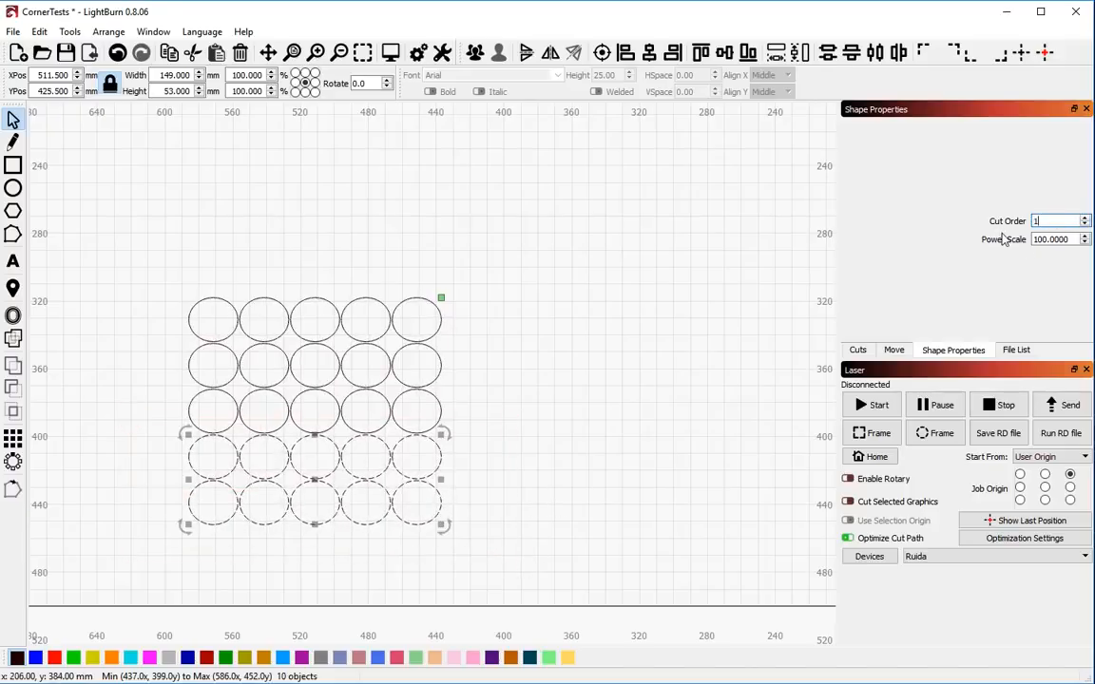
key("Tab")
left_click_drag(132, 266, 489, 450)
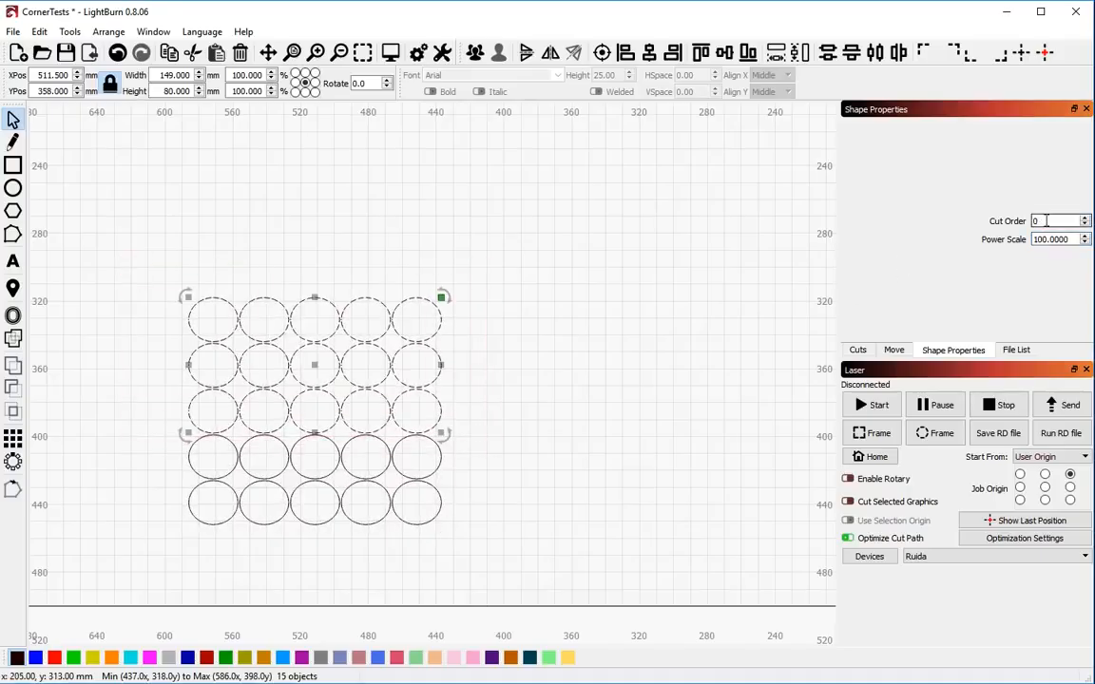
- Add Order by Priority to the cut optimization settings
left_click(858, 352)
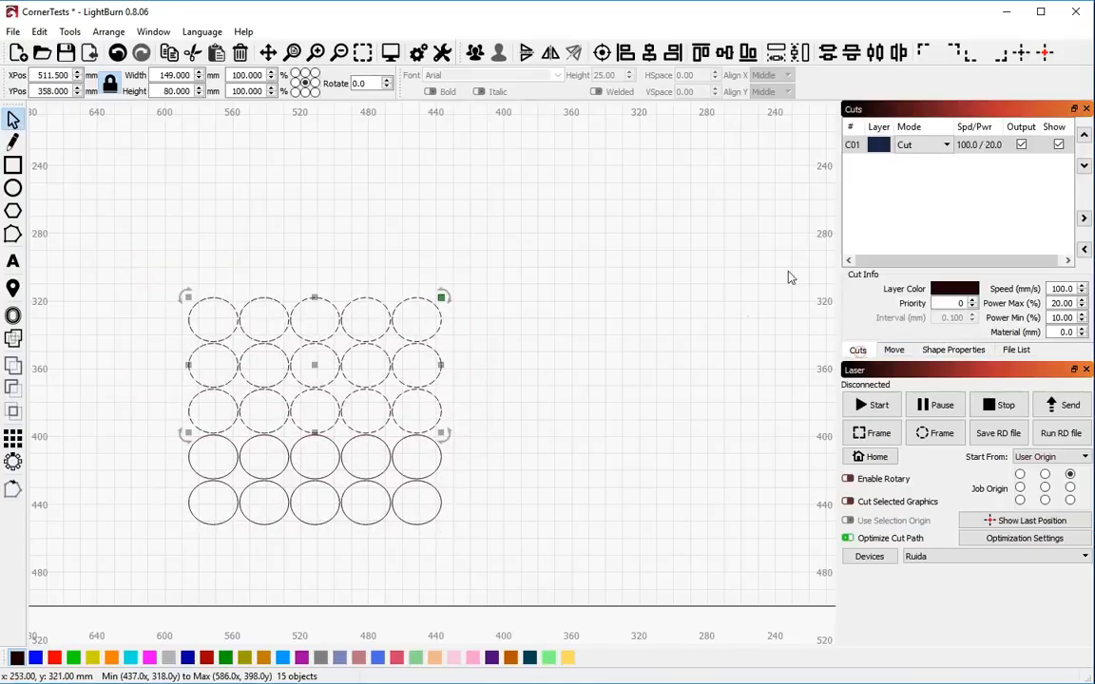
left_click(1025, 538)
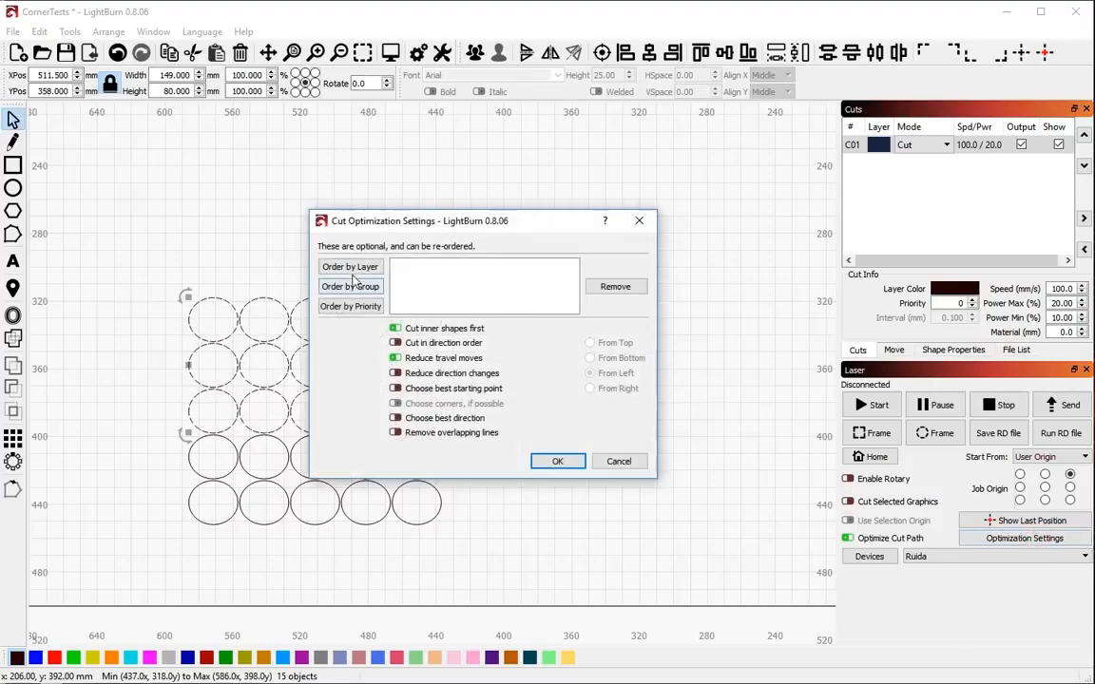
left_click(328, 306)
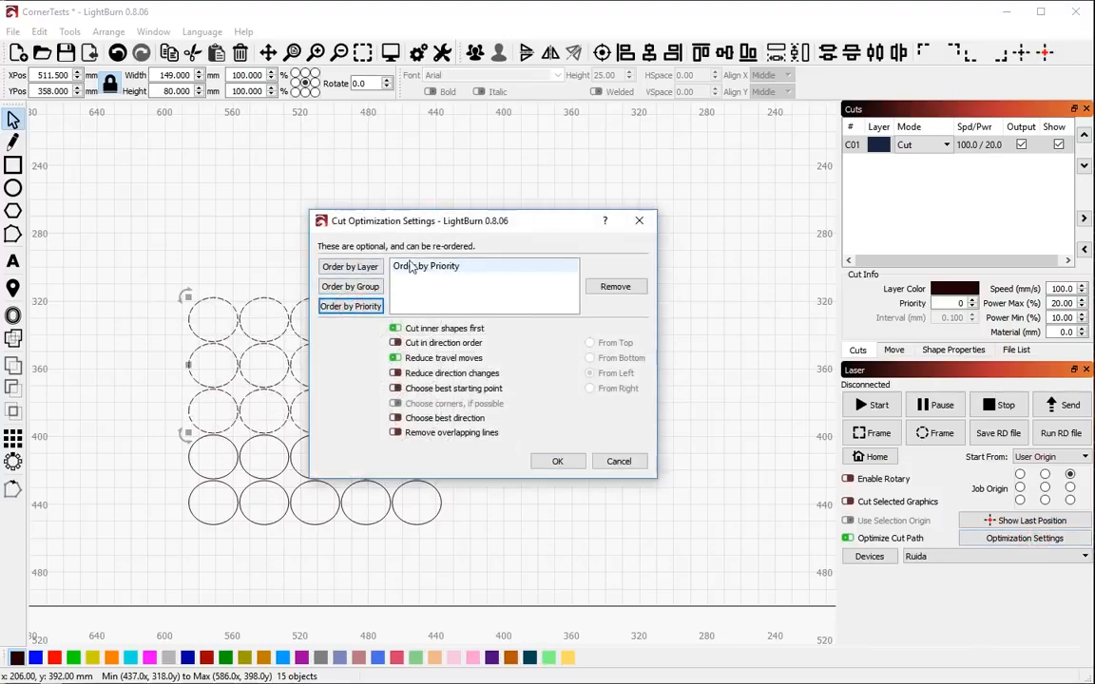
left_click(557, 461)
- Preview the ellipse grid's cut path and scrub through it to examine how the priority order affects the two row groups
key("alt+p")
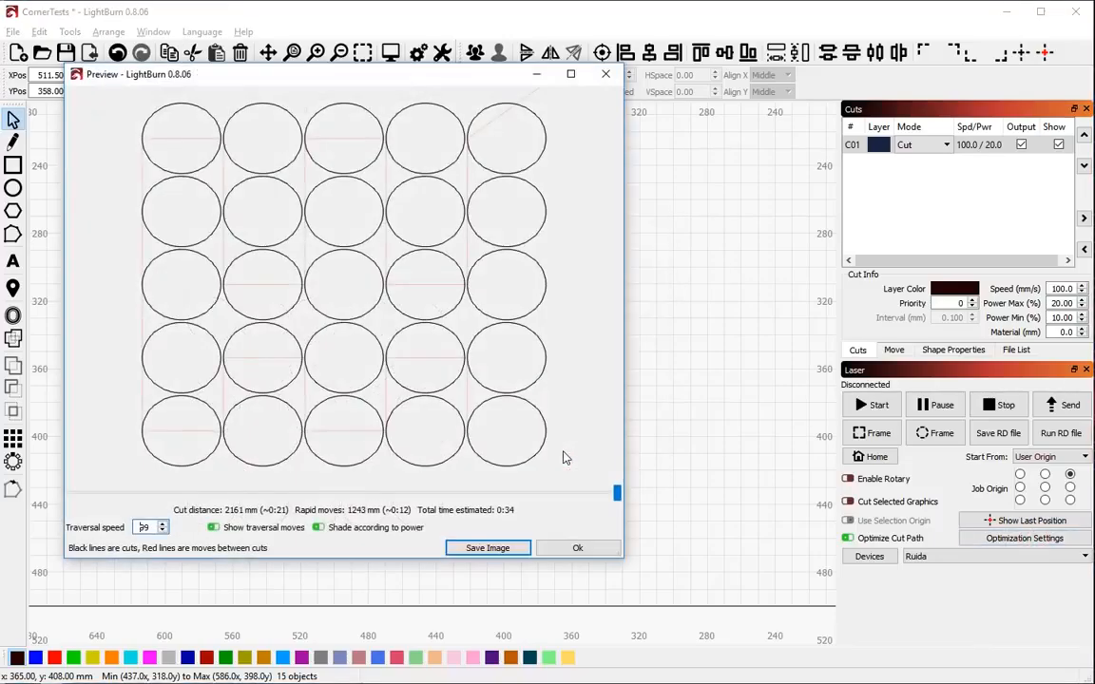
mouse_move(616, 498)
left_mouse_down()
mouse_move(266, 443)
mouse_move(89, 452)
mouse_move(151, 457)
mouse_move(379, 413)
mouse_move(602, 406)
mouse_move(634, 418)
left_mouse_up()
mouse_move(616, 496)
left_mouse_down()
mouse_move(385, 475)
mouse_move(171, 483)
mouse_move(120, 461)
mouse_move(95, 466)
mouse_move(622, 520)
left_mouse_up()
left_click(574, 545)
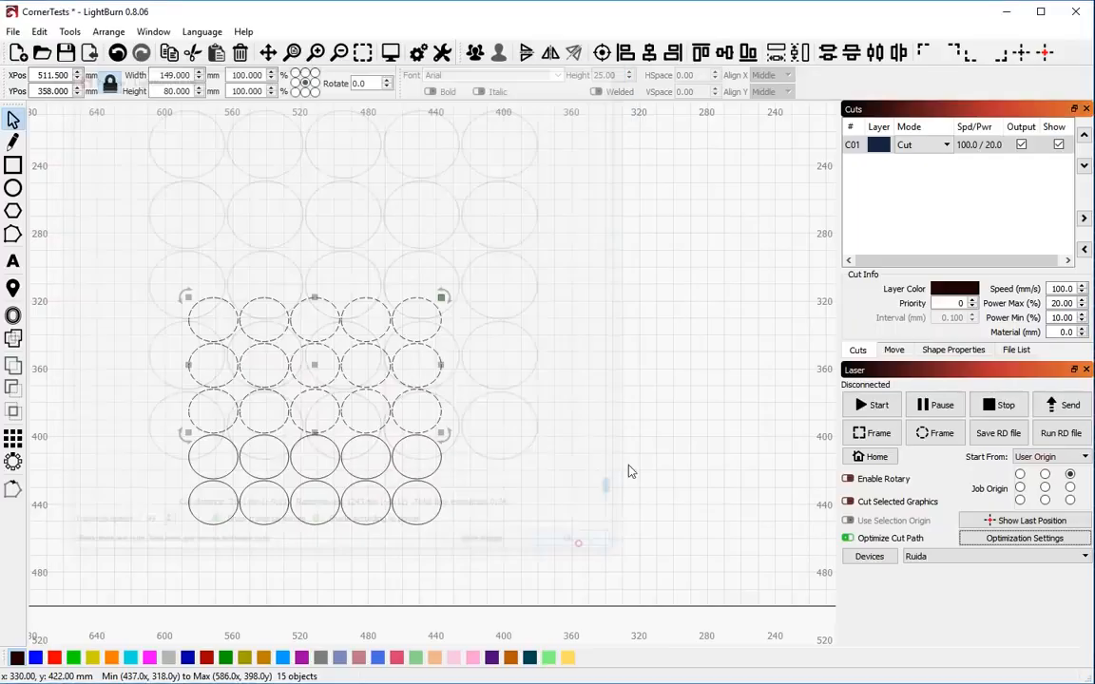
- Set the Cut Order of the four ellipses in the grid's upper-right corner to -1
left_click(558, 376)
left_click_drag(293, 257, 496, 454)
left_click(328, 216)
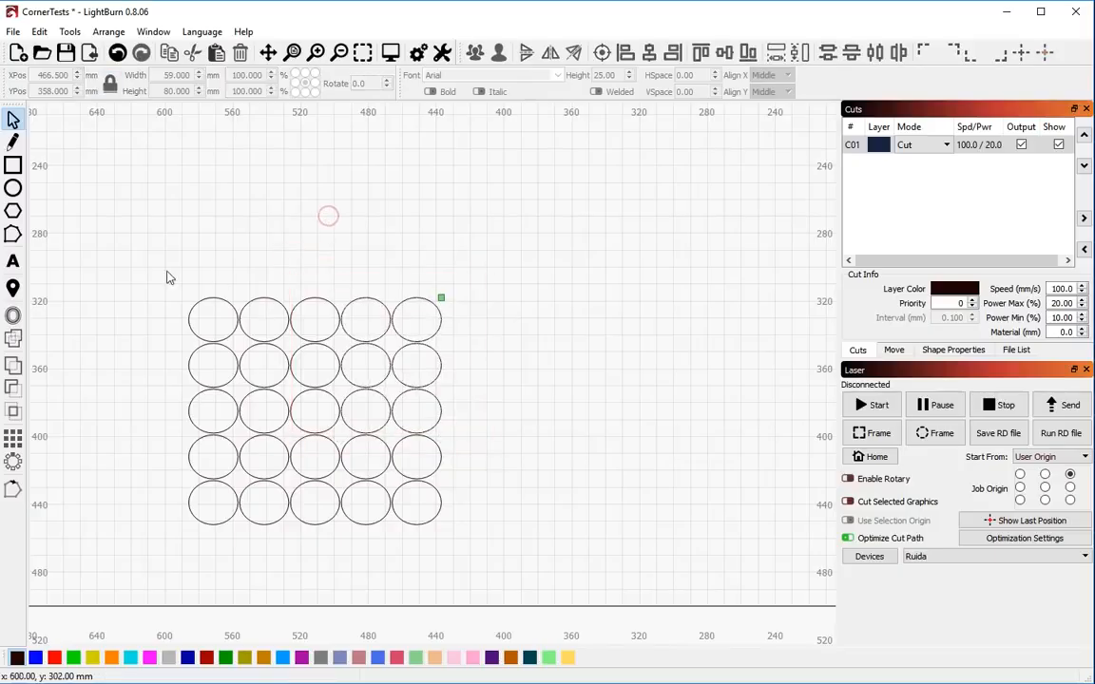
left_click_drag(160, 271, 347, 447)
left_click_drag(320, 280, 466, 399)
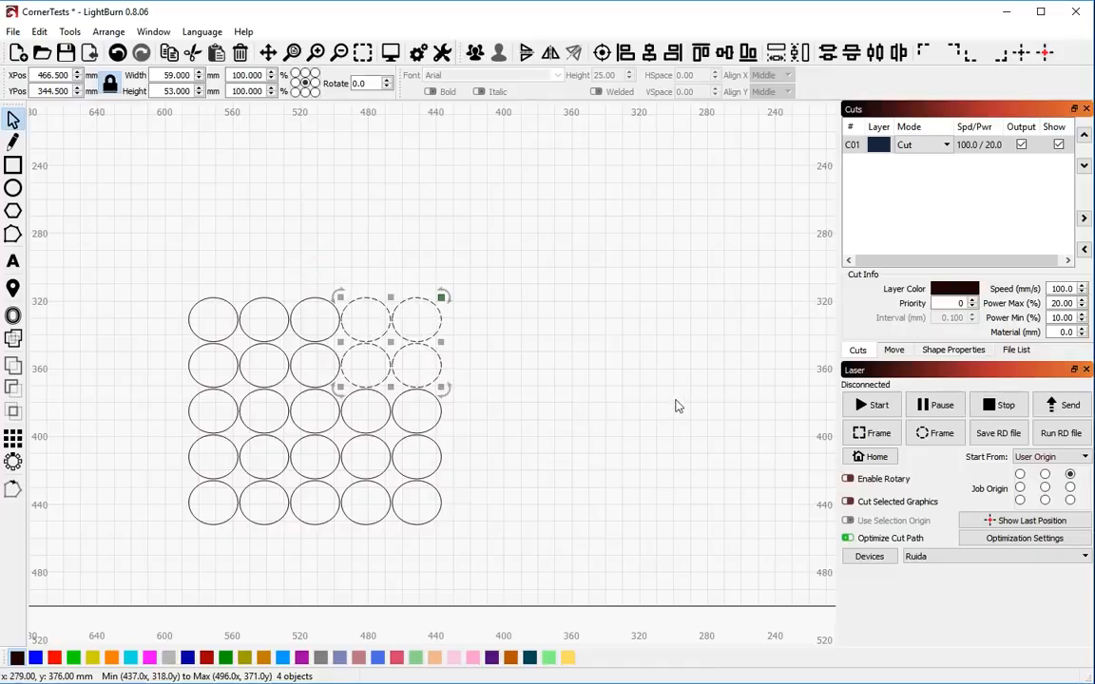
left_click(960, 350)
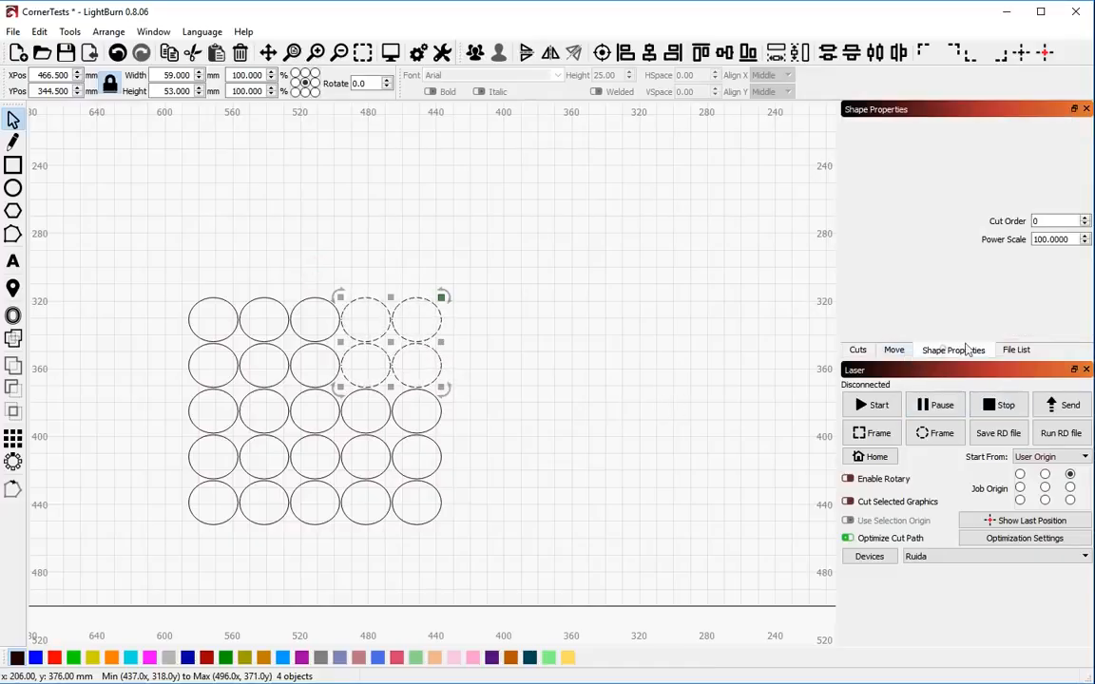
left_click(1045, 223)
key("BackSpace")
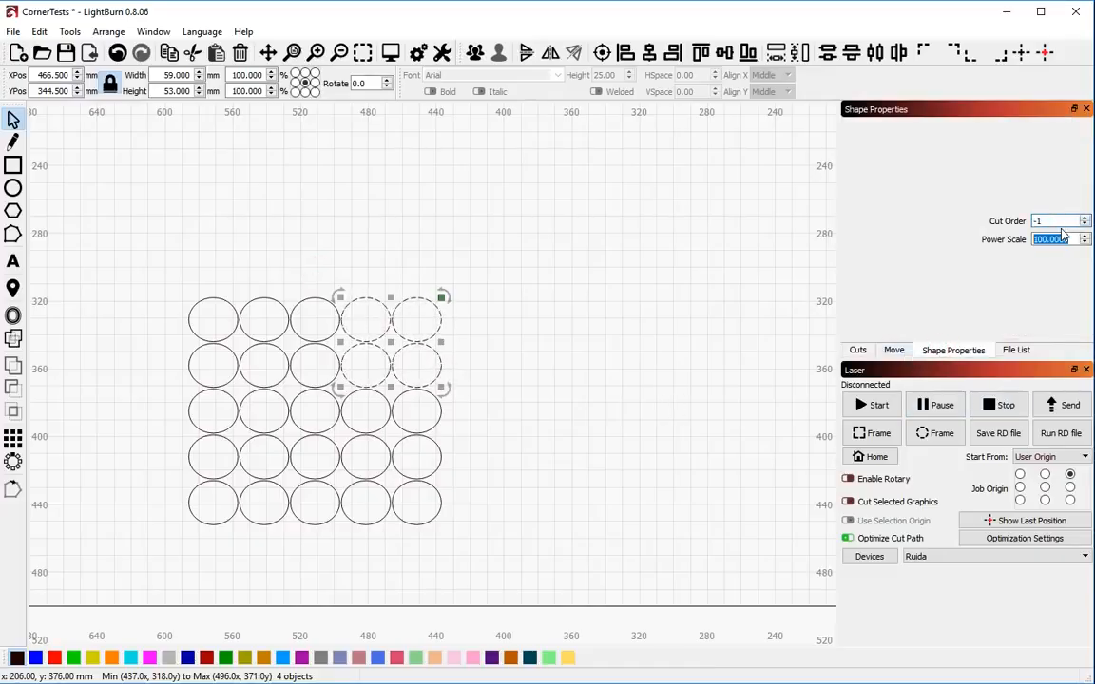
left_click(497, 281)
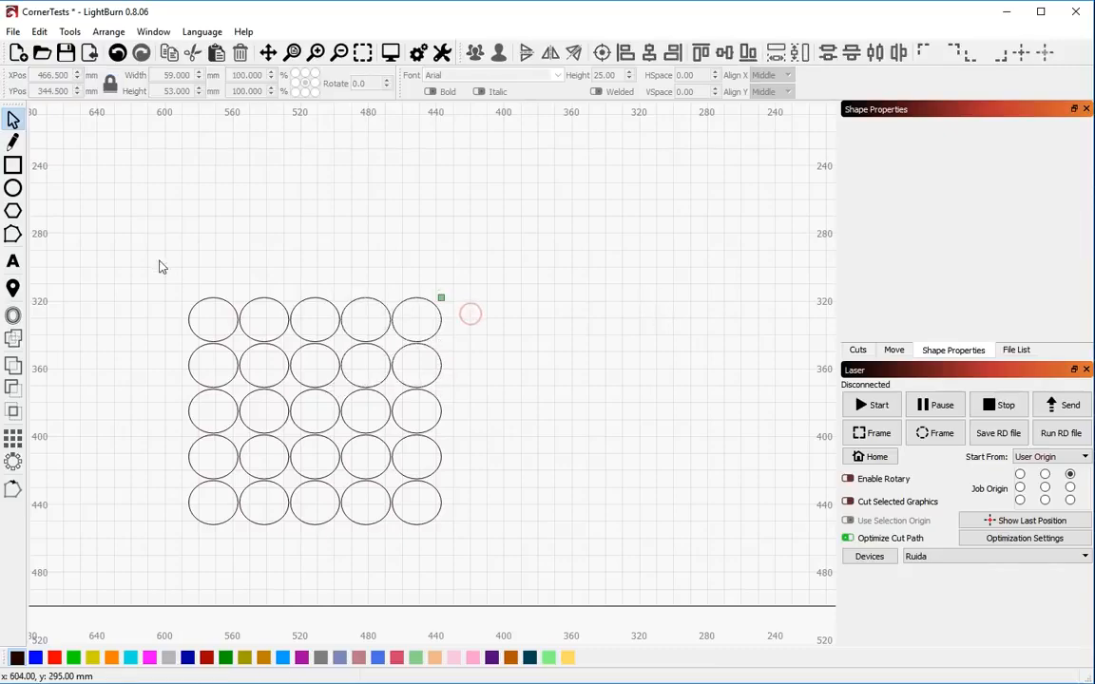
- Check the Cut Order of the left-hand ellipse groups and set the four ellipses in the grid's lower-right corner to Cut Order 2
left_click_drag(152, 263, 363, 451)
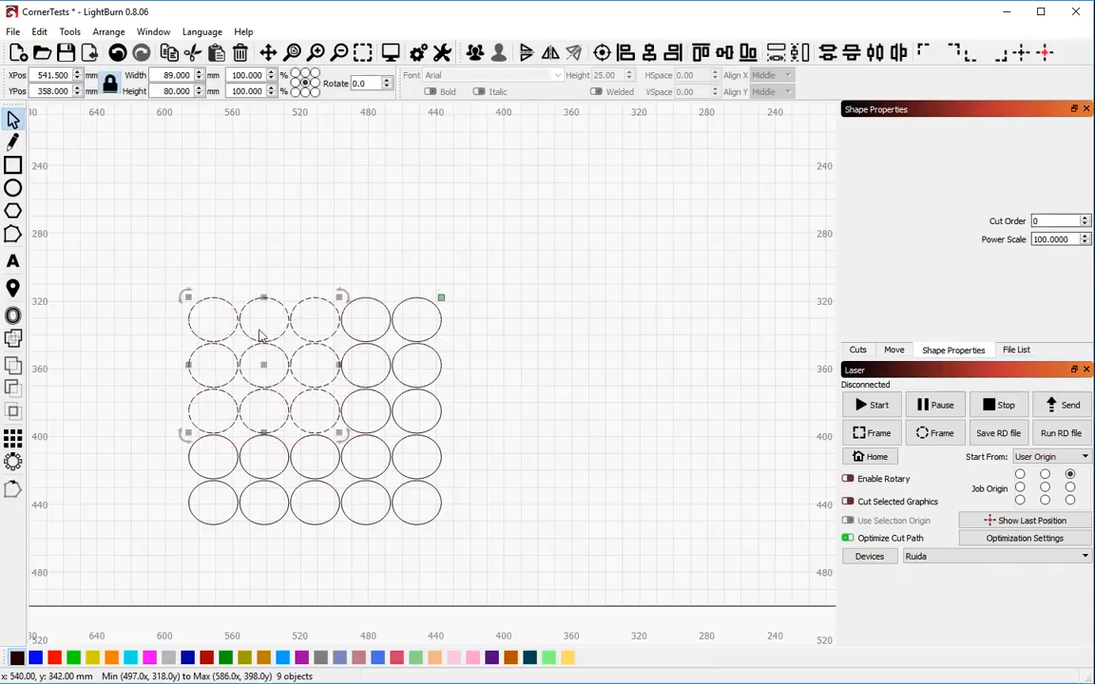
left_click_drag(149, 425, 360, 549)
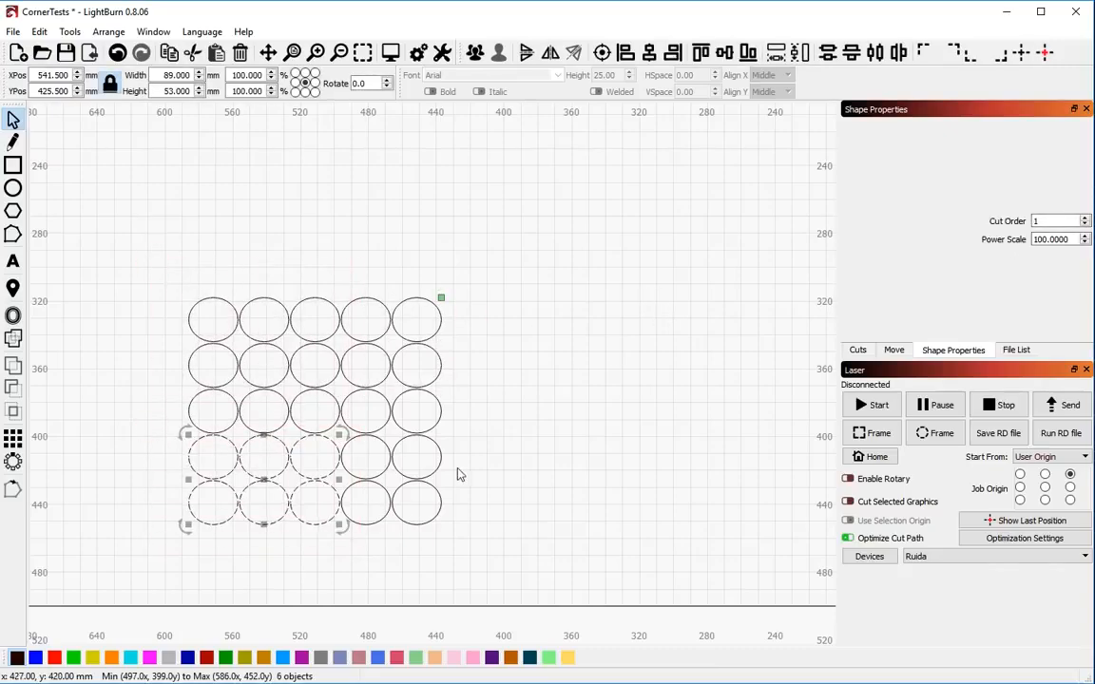
left_click_drag(478, 546, 543, 582)
left_click(514, 495)
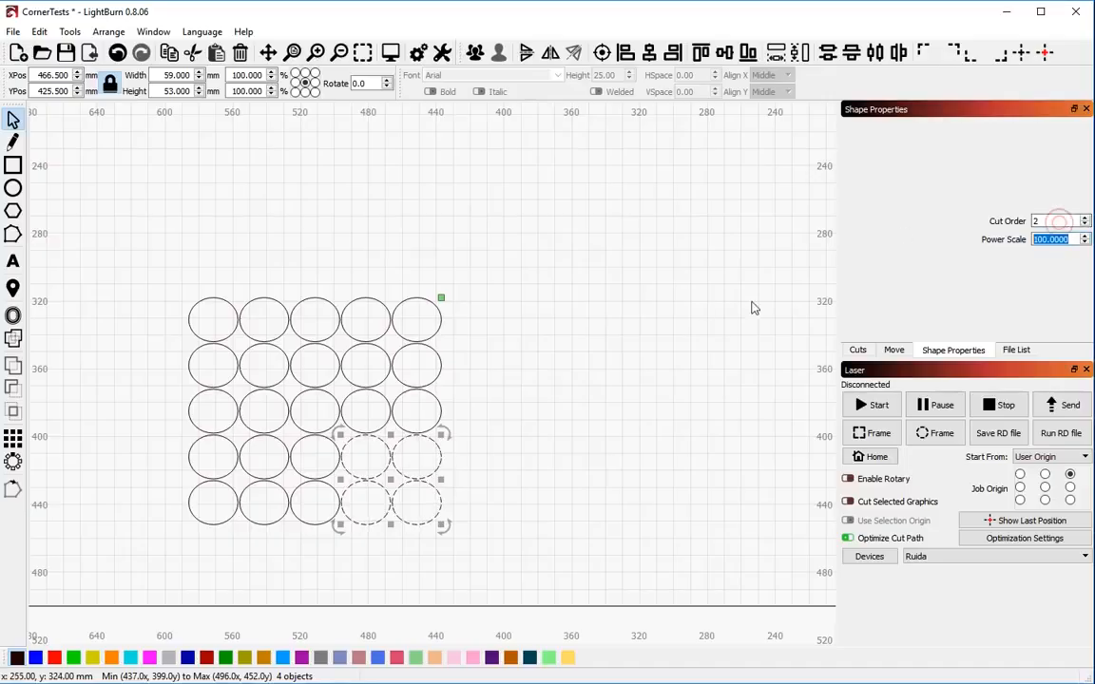
left_click(1042, 218)
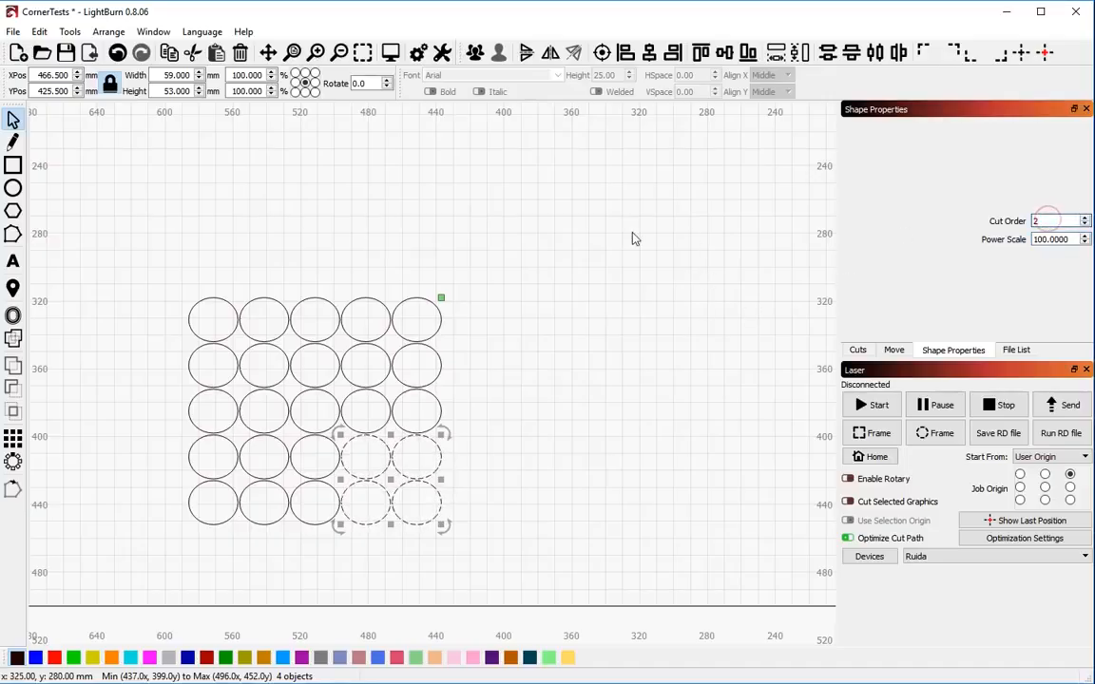
left_click(629, 232)
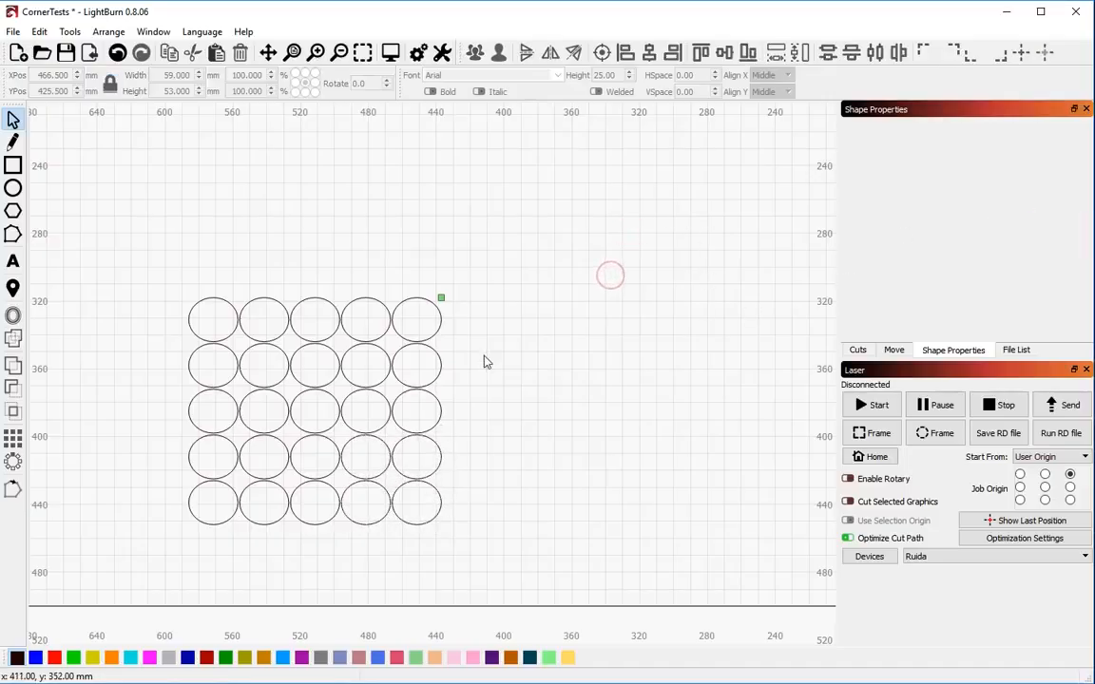
- Preview the cut path again and scrub through it to examine the cutting order of the four ellipse groups
left_click(857, 350)
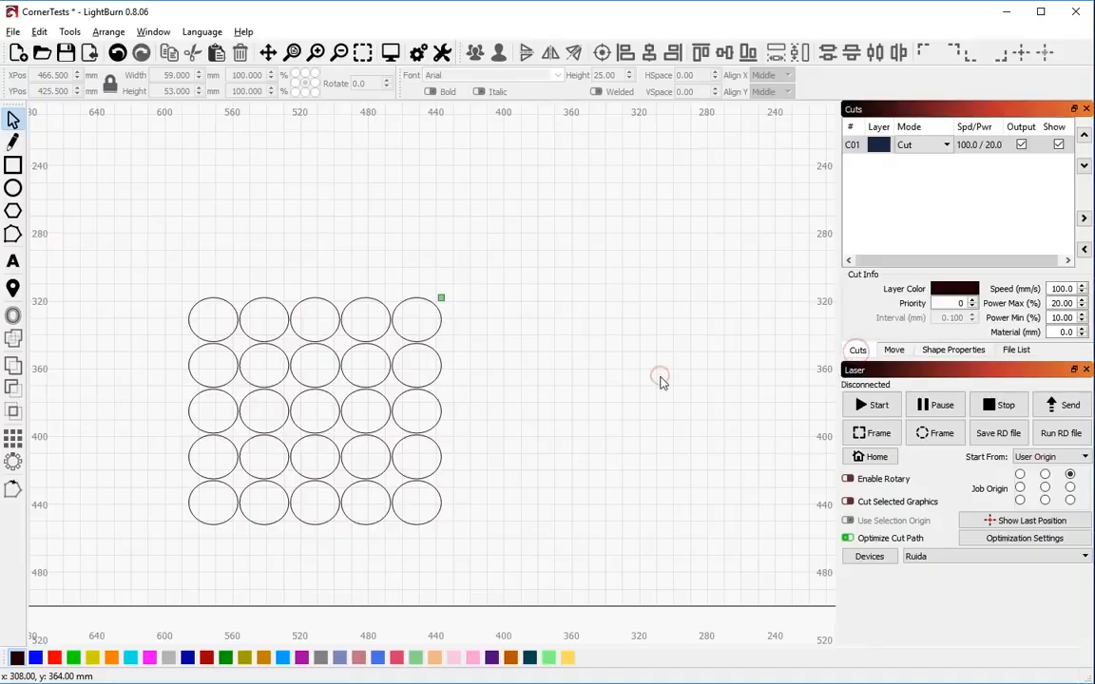
key("alt+p")
mouse_move(616, 494)
left_mouse_down()
mouse_move(66, 494)
mouse_move(557, 512)
left_mouse_up()
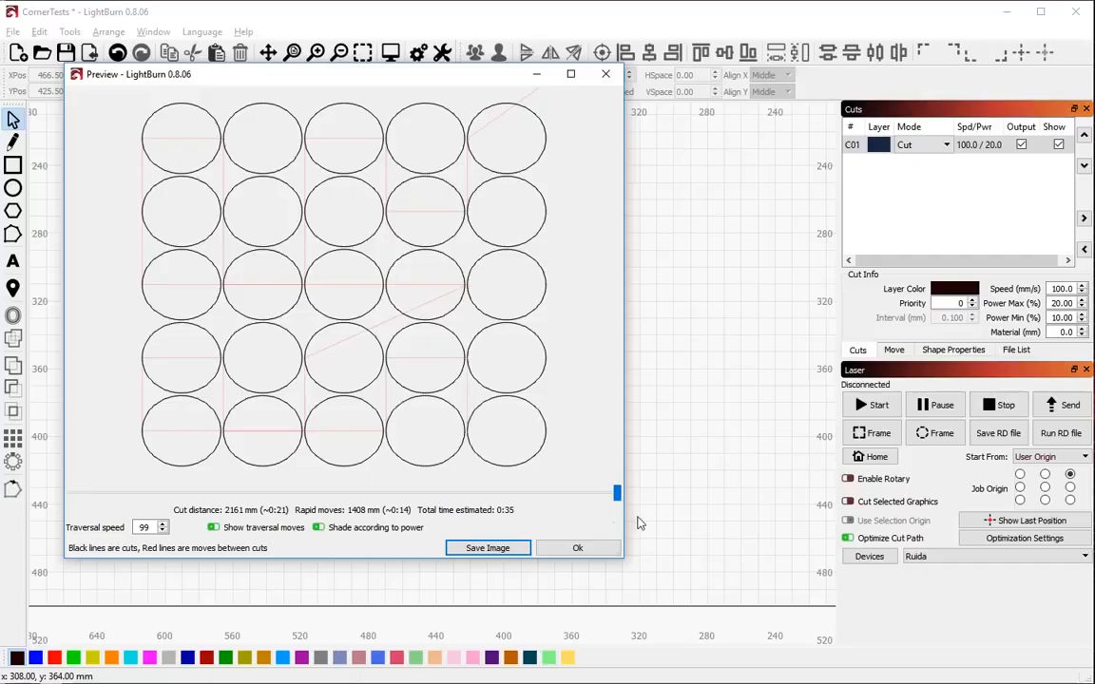
left_click(577, 549)
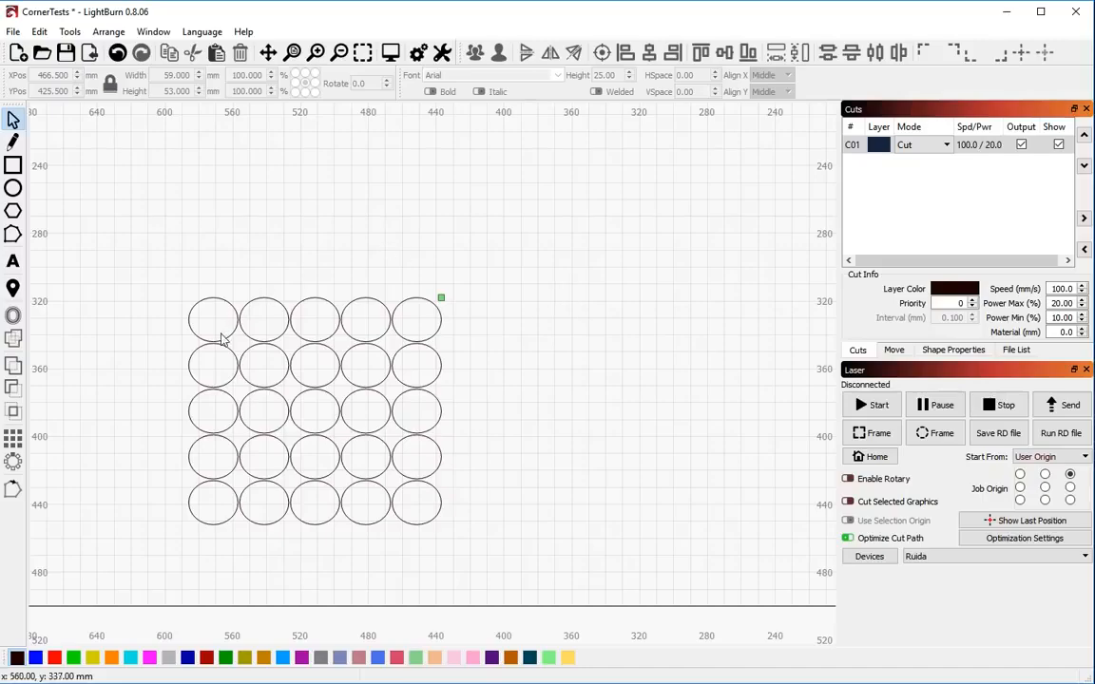
- Delete the lower four rows of ellipses, keeping only the grid's uppermost row
left_click_drag(117, 257, 508, 576)
left_click(476, 508)
left_click_drag(124, 338, 489, 591)
key("Delete")
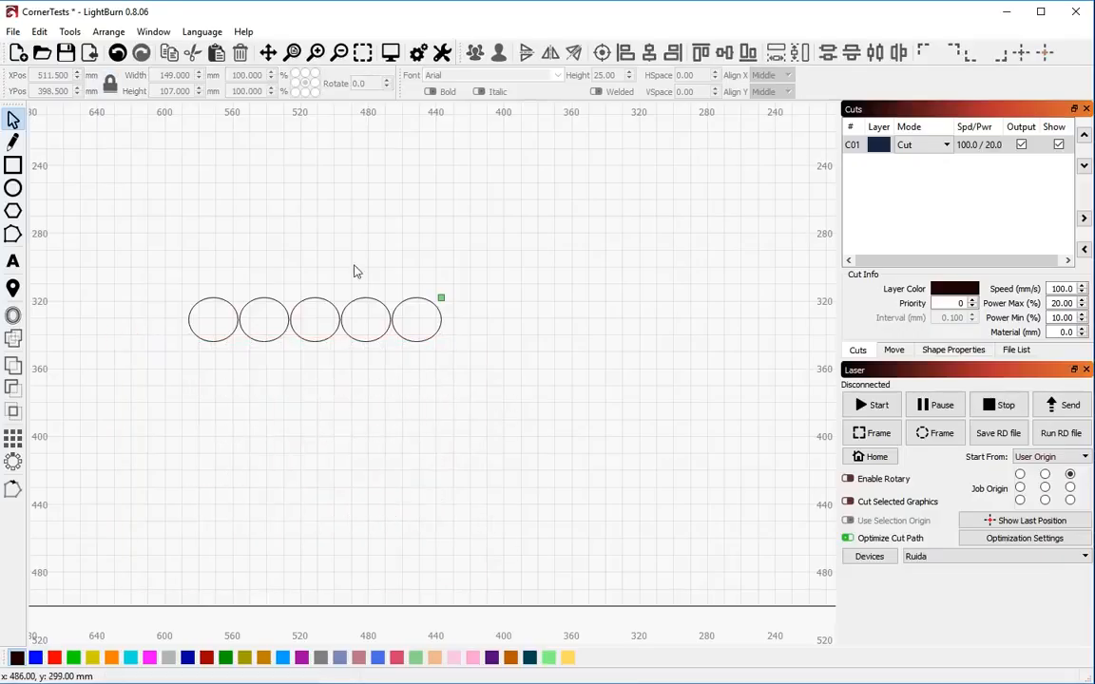
- Set the Cut Order of the rightmost ellipse in the remaining row to 0
left_click_drag(367, 256, 533, 445)
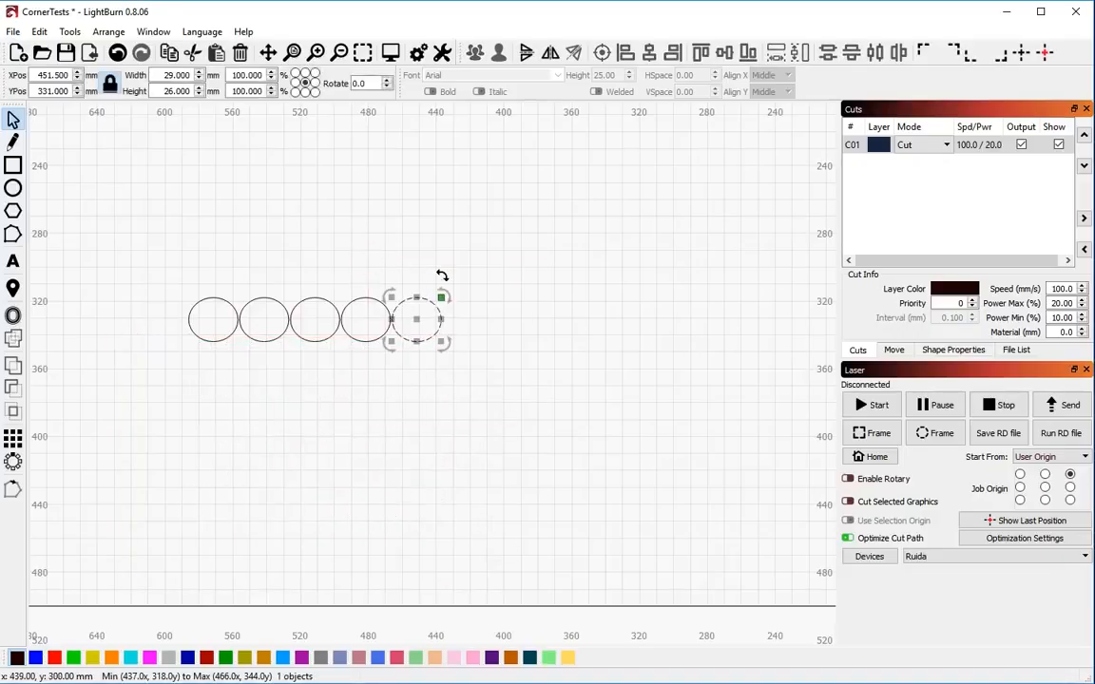
left_click(425, 249)
left_click_drag(367, 271, 499, 401)
left_click(1016, 349)
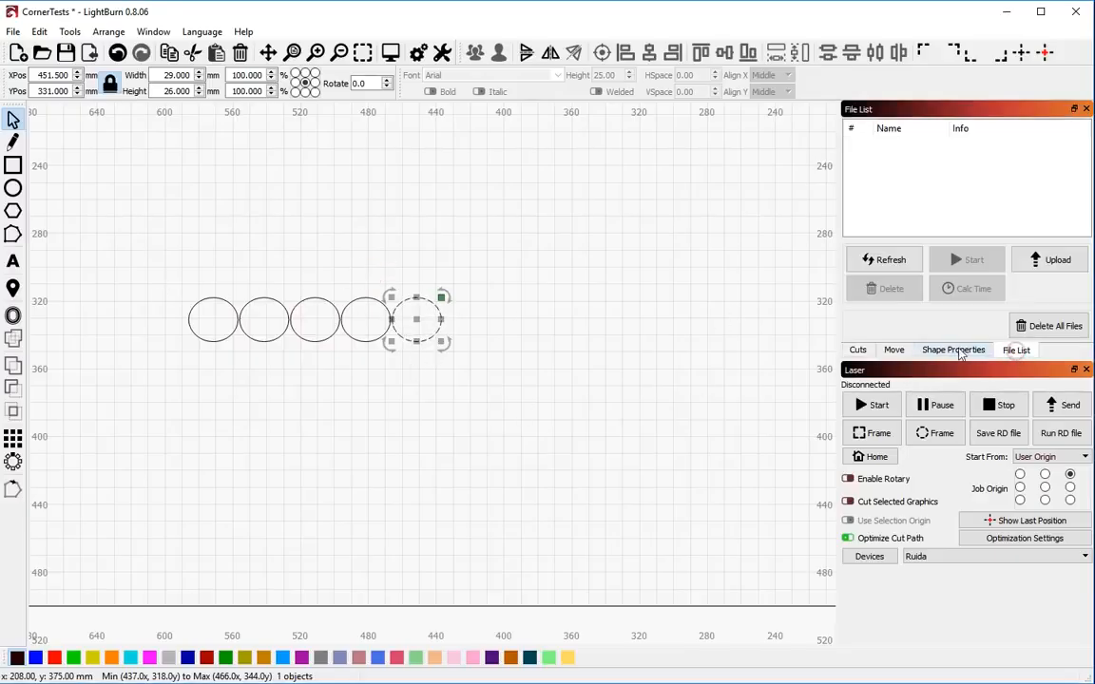
left_click(949, 349)
left_click_drag(1057, 205, 968, 224)
type("0")
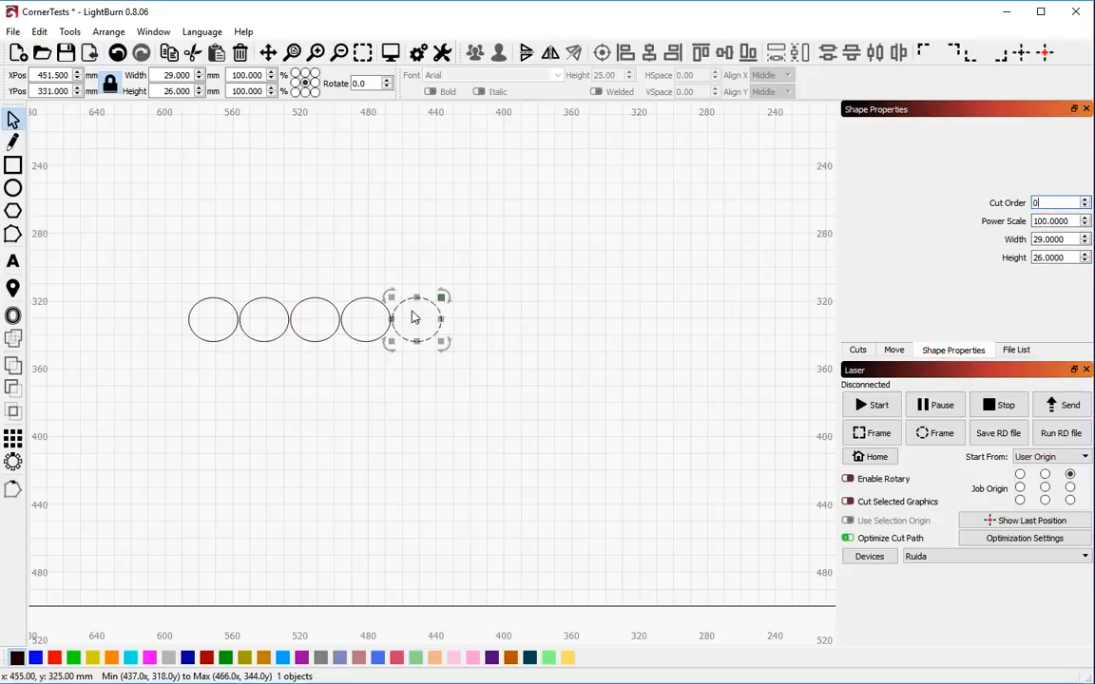
- Edit the Cut Order of the leftmost ellipse and set the Cut Order of the fourth ellipse from the left to 2
left_click_drag(151, 275, 261, 371)
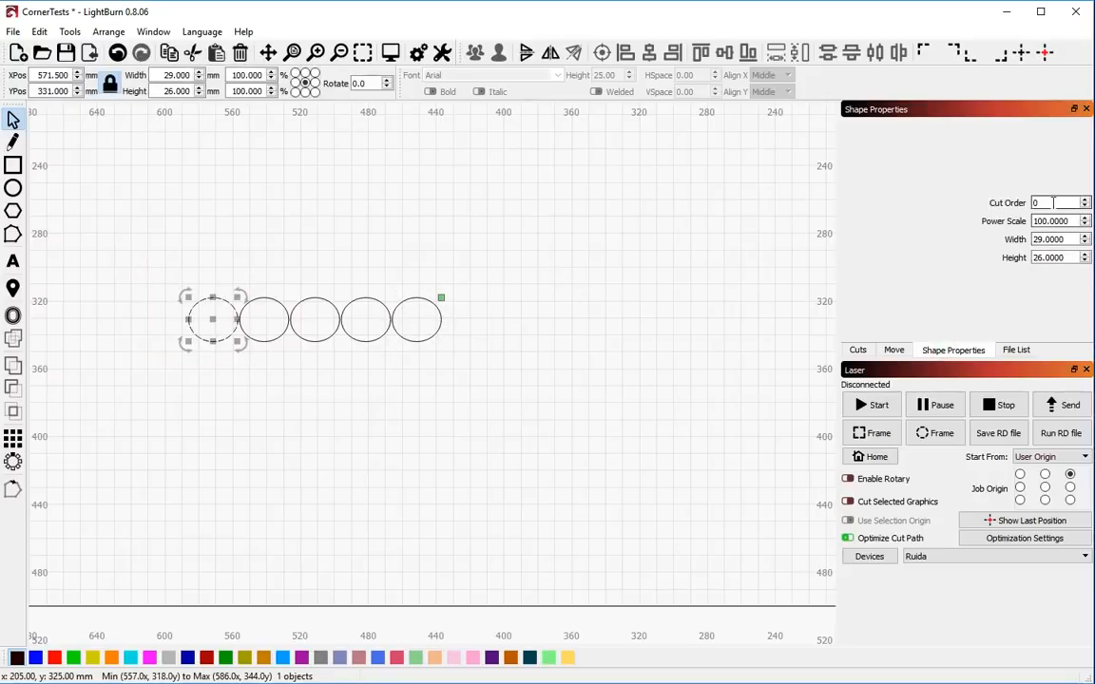
key("Tab")
left_click_drag(327, 273, 437, 374)
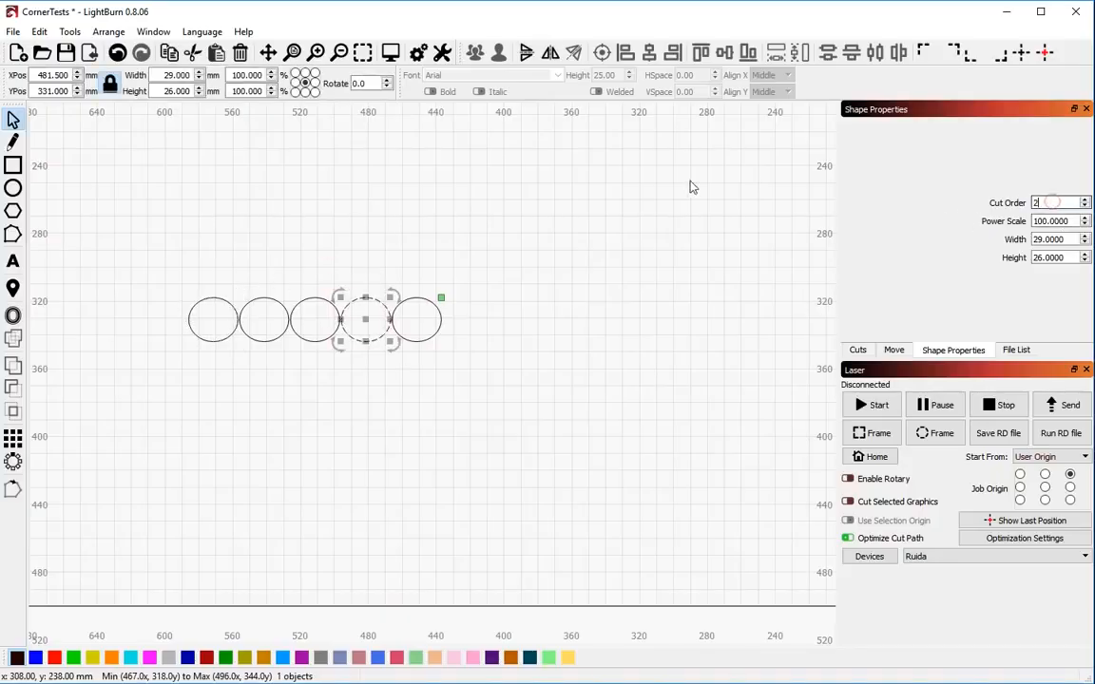
- Set the Cut Order of the second ellipse from the left to 3 and edit the middle ellipse's Cut Order
left_click_drag(226, 277, 285, 349)
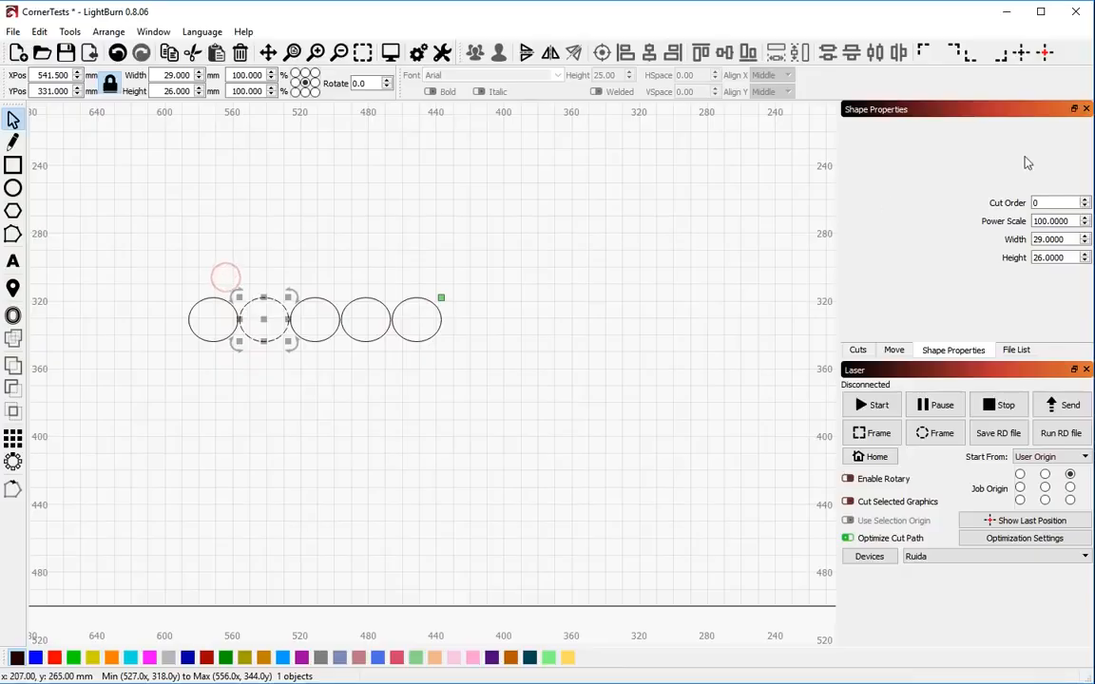
double_click(1055, 202)
type("3")
key("Tab")
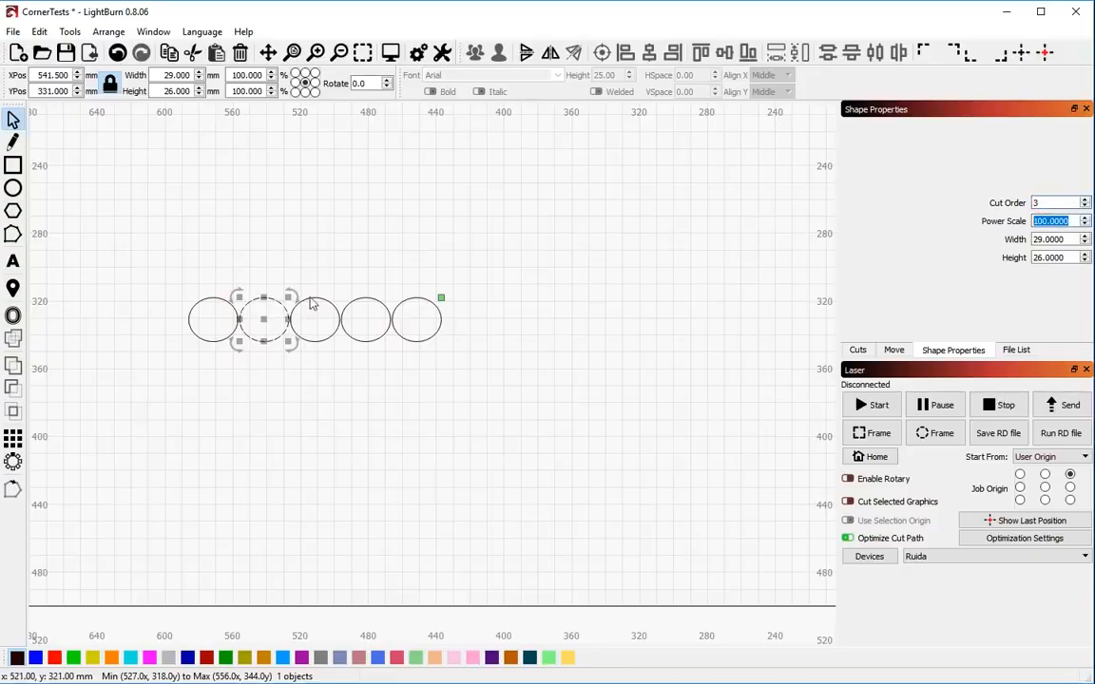
left_click(277, 269)
mouse_move(350, 373)
left_mouse_down()
mouse_move(276, 274)
mouse_move(345, 360)
left_mouse_up()
left_click(276, 268)
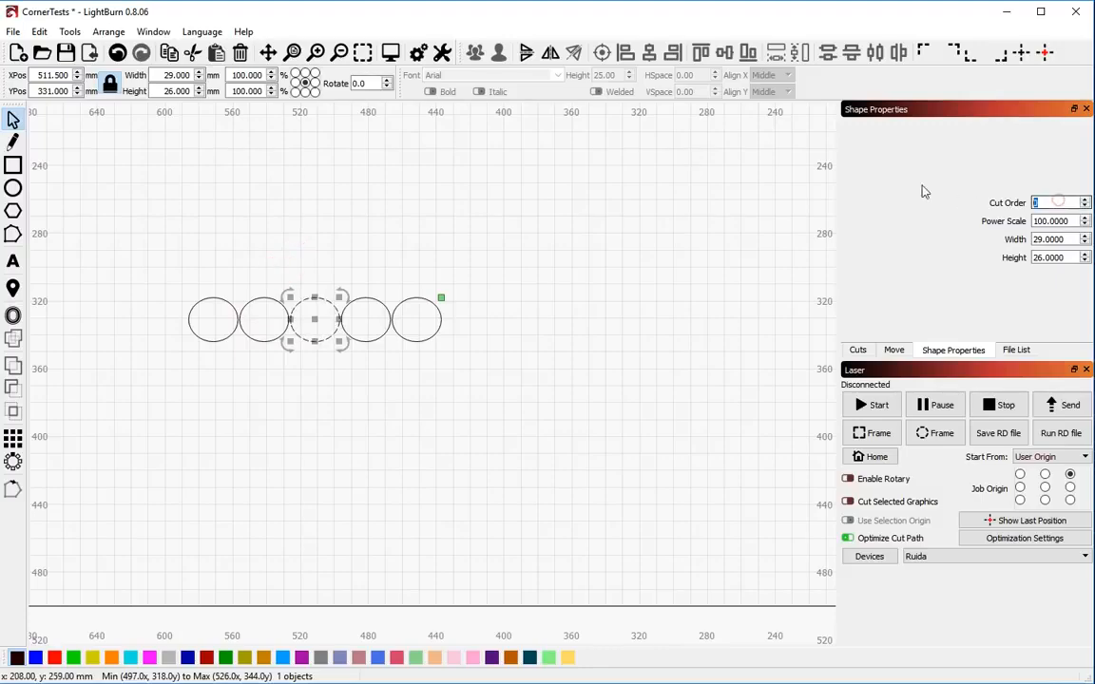
left_click(559, 249)
- Preview the row of five ellipses and scrub through the cut path to examine the individually assigned order
key("alt+p")
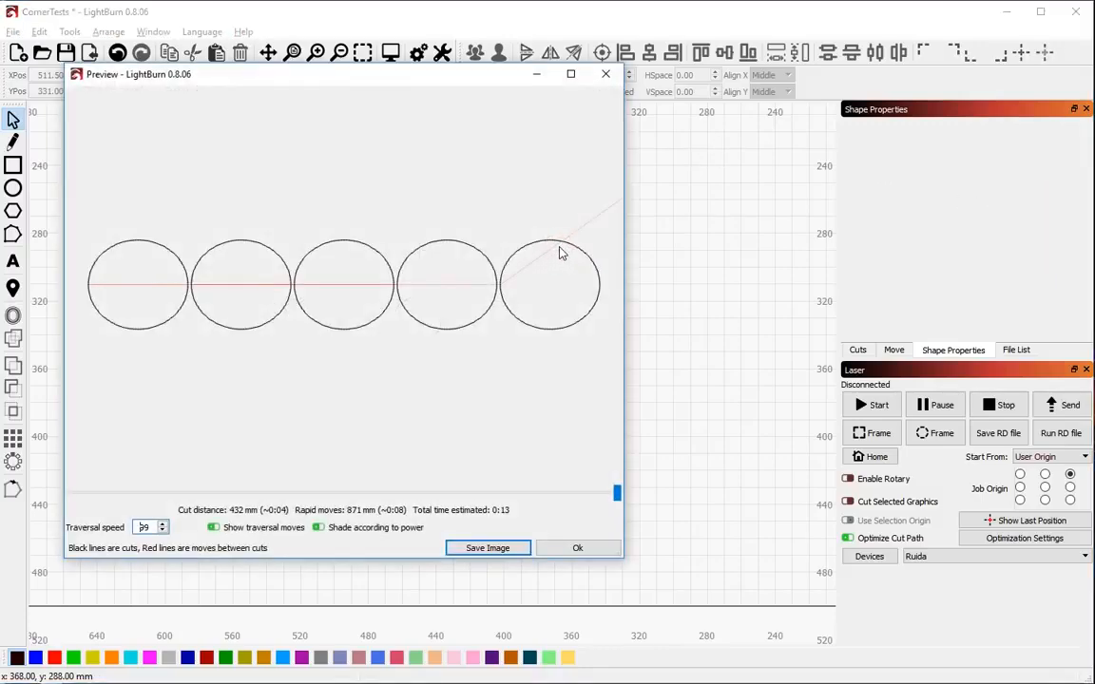
mouse_move(618, 495)
left_mouse_down()
mouse_move(98, 494)
mouse_move(510, 464)
mouse_move(625, 491)
mouse_move(193, 525)
mouse_move(623, 513)
left_mouse_up()
left_click(577, 547)
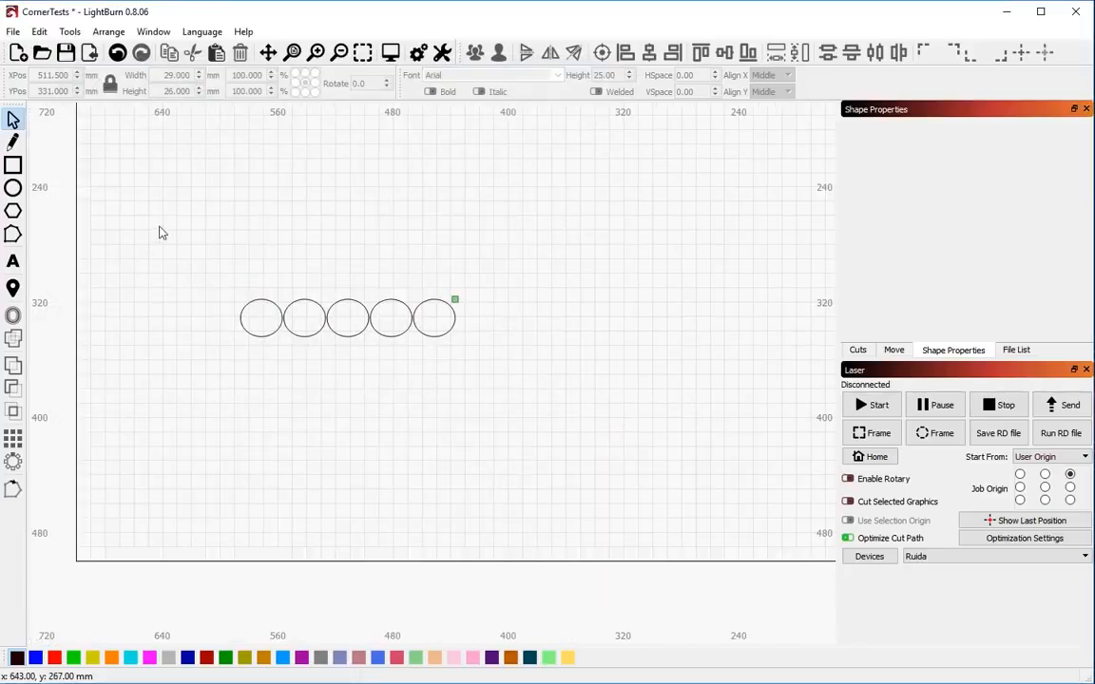
- In the cut optimization settings, add Order by Group and place it below Order by Priority
left_click_drag(161, 233, 572, 418)
left_click(869, 353)
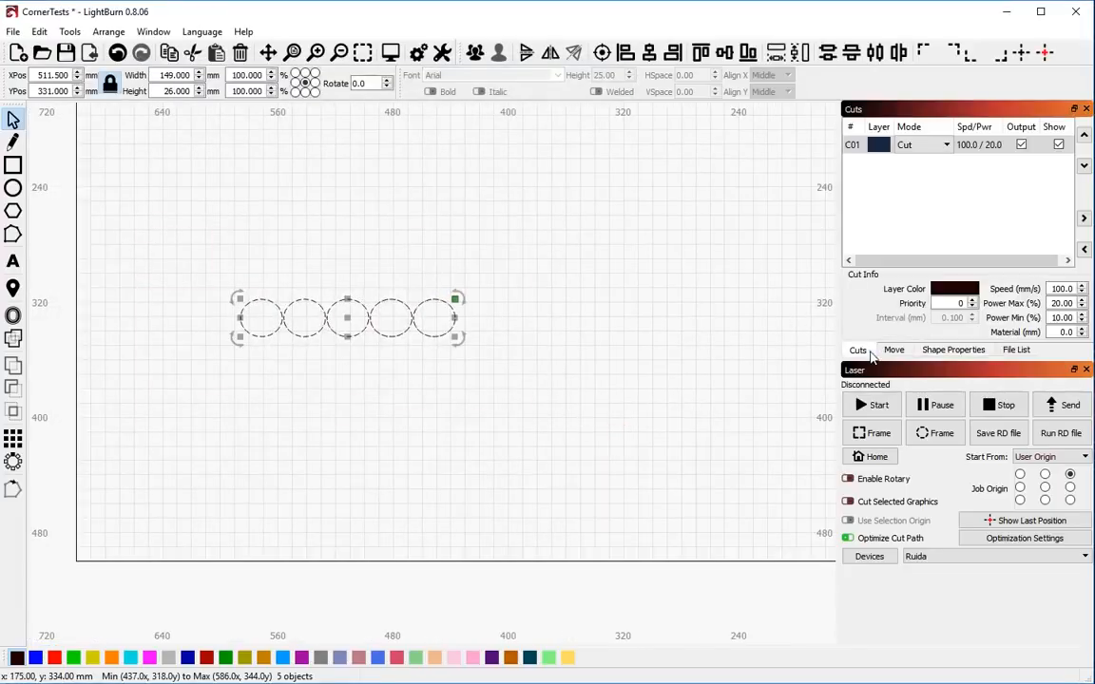
left_click(1024, 538)
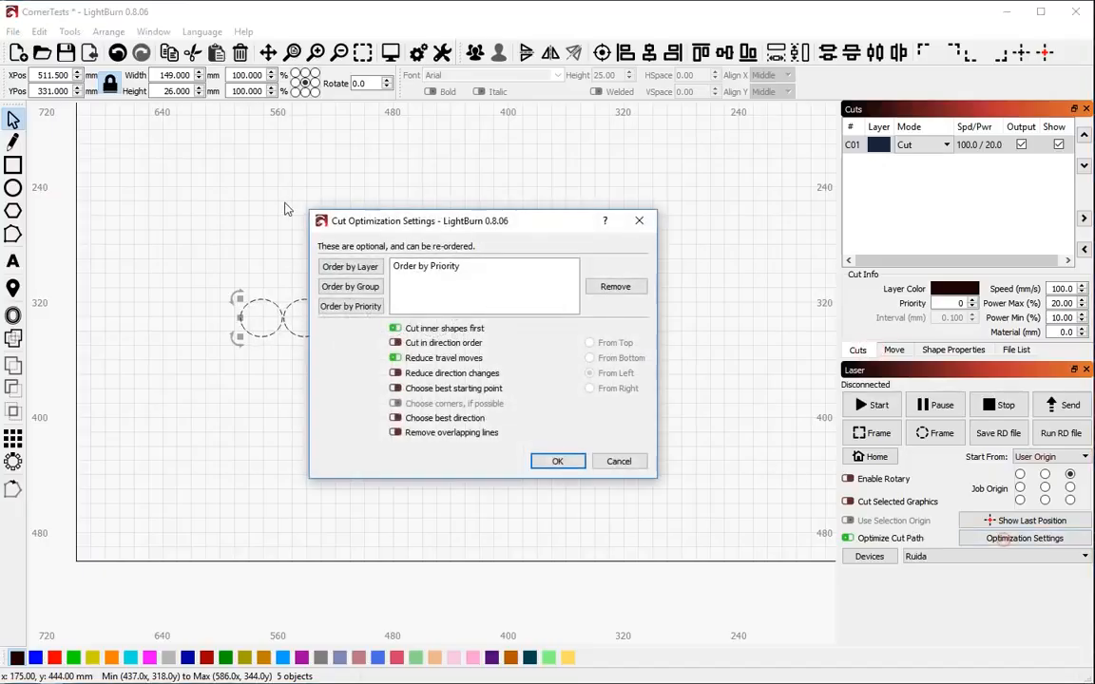
left_click(363, 288)
left_click(364, 288)
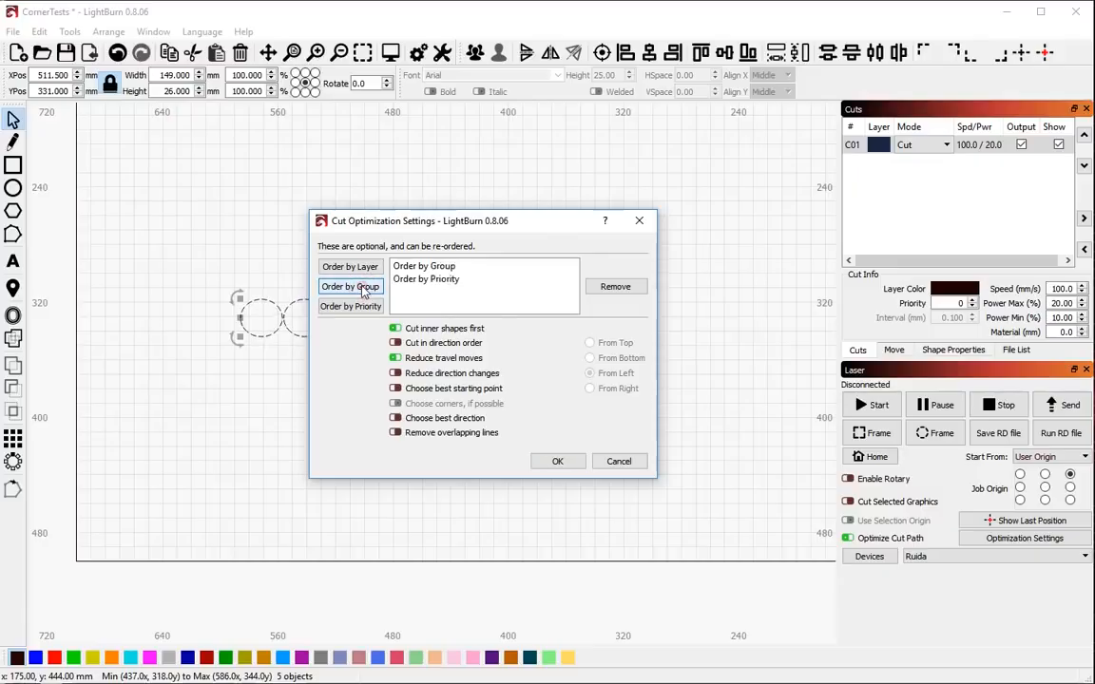
left_click(428, 279)
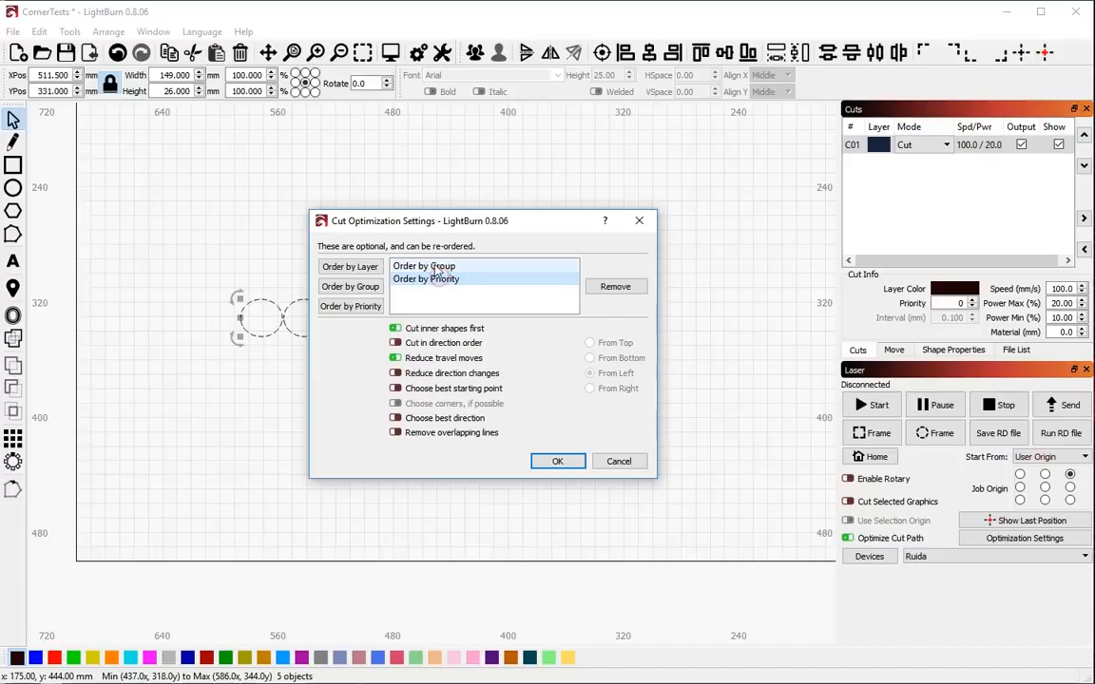
left_click(351, 306)
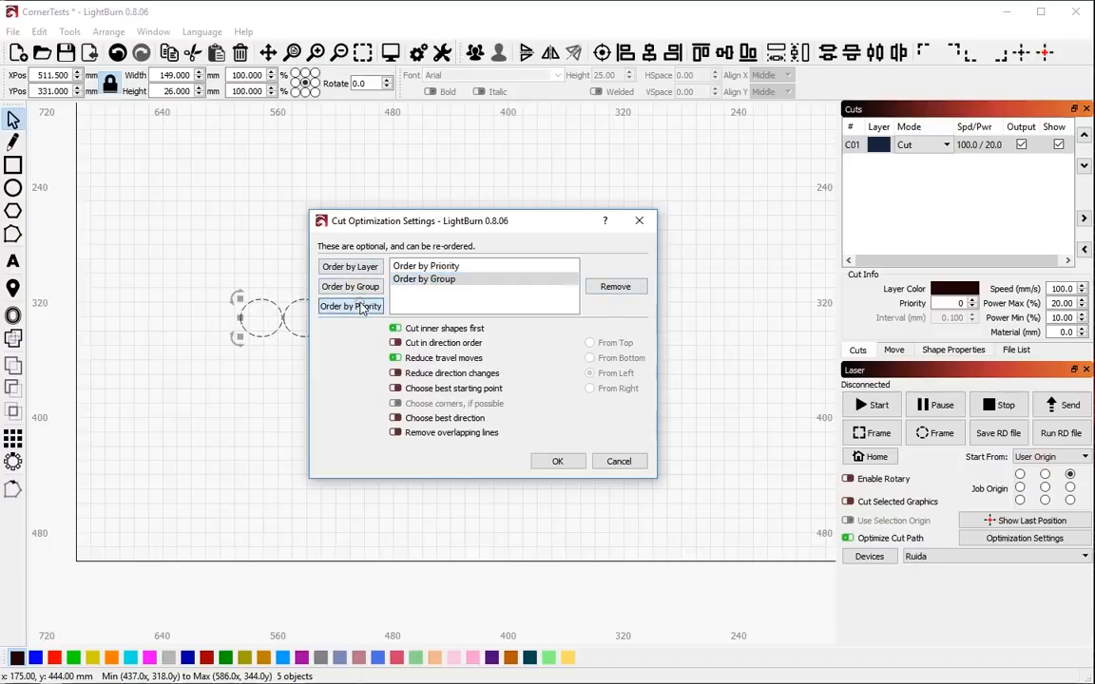
left_click(442, 276)
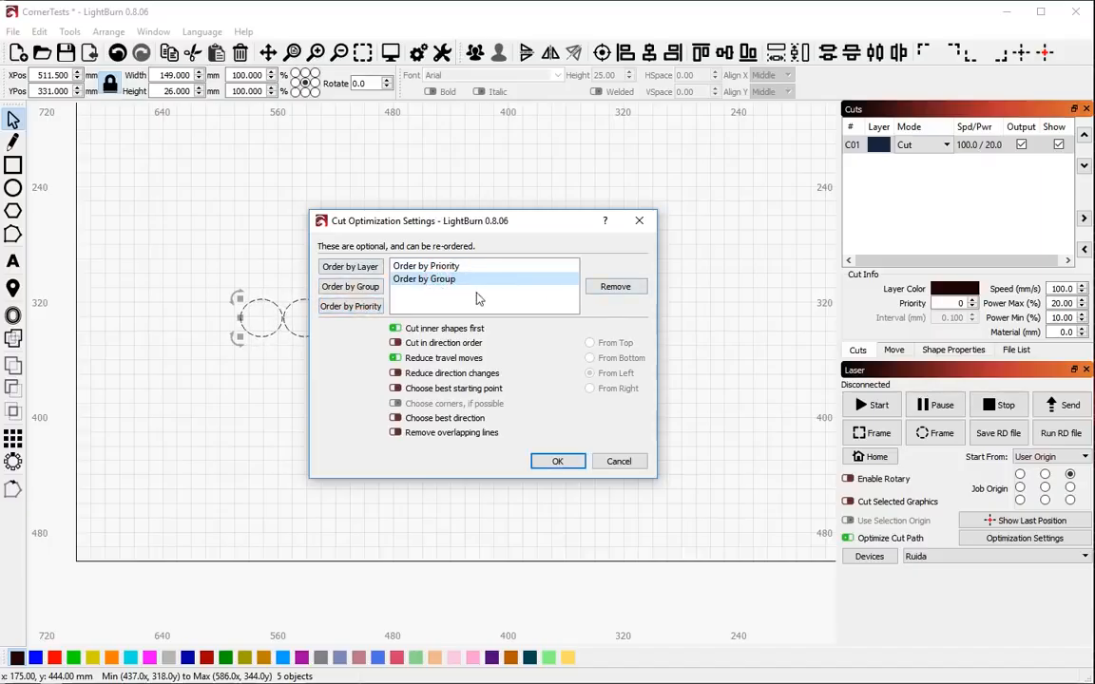
- Add Order by Layer to the ordering list and move it above Order by Priority
left_click(360, 270)
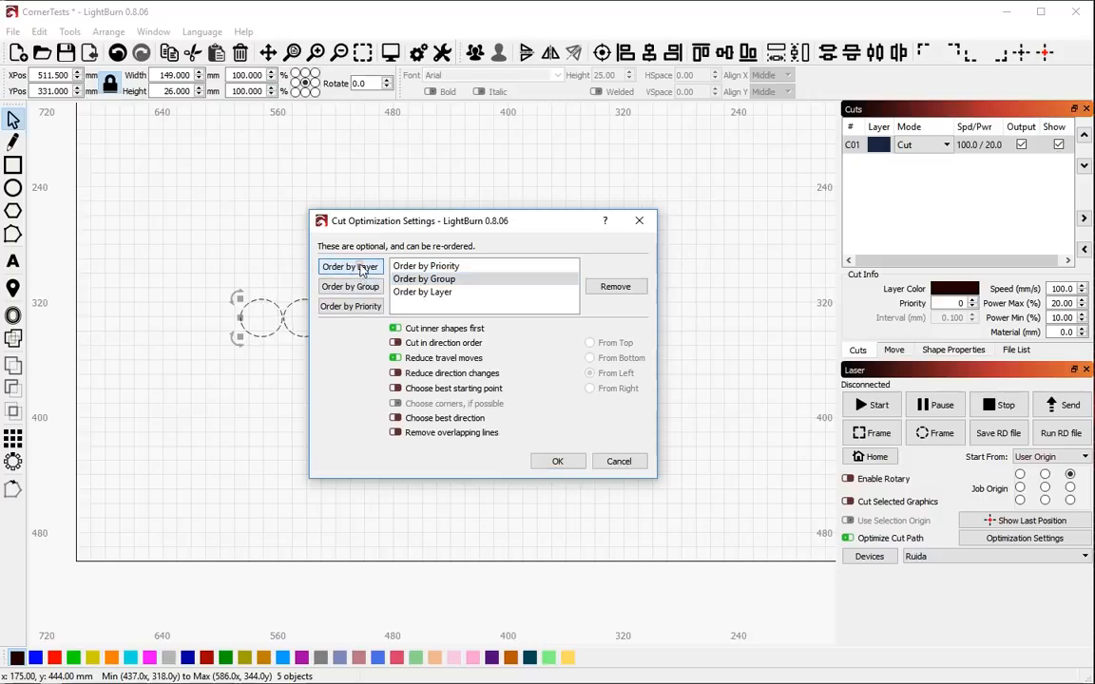
left_click_drag(423, 292, 433, 270)
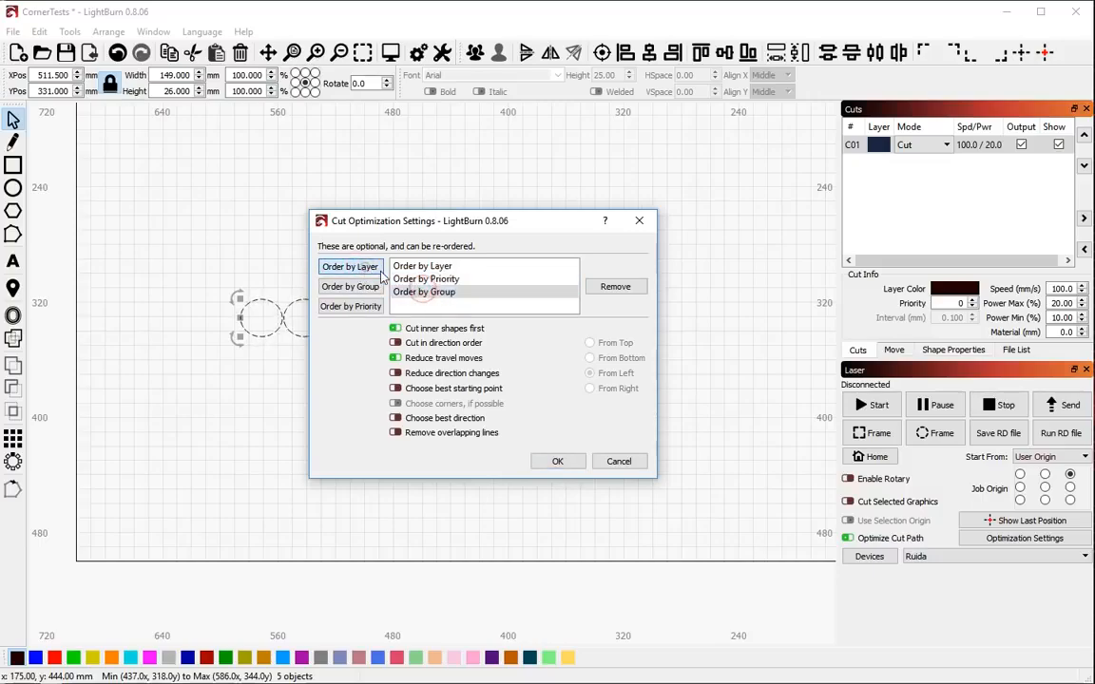
left_click(454, 289)
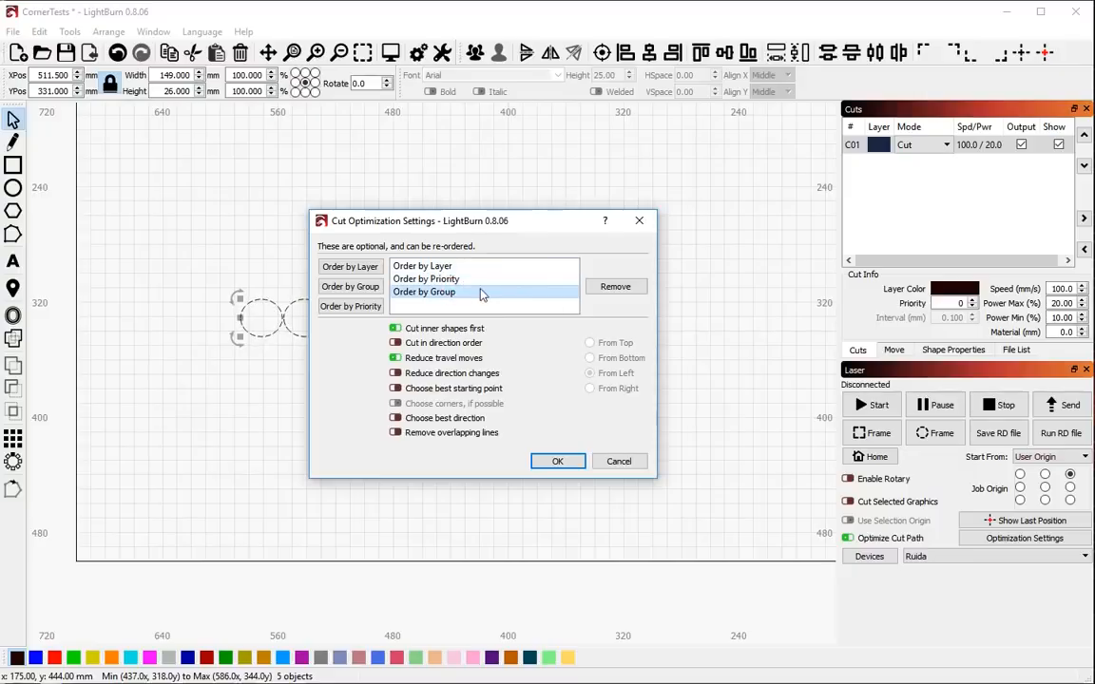
- Go through the Order by Layer, Order by Priority and Order by Group entries to examine their sequence
left_click(455, 267)
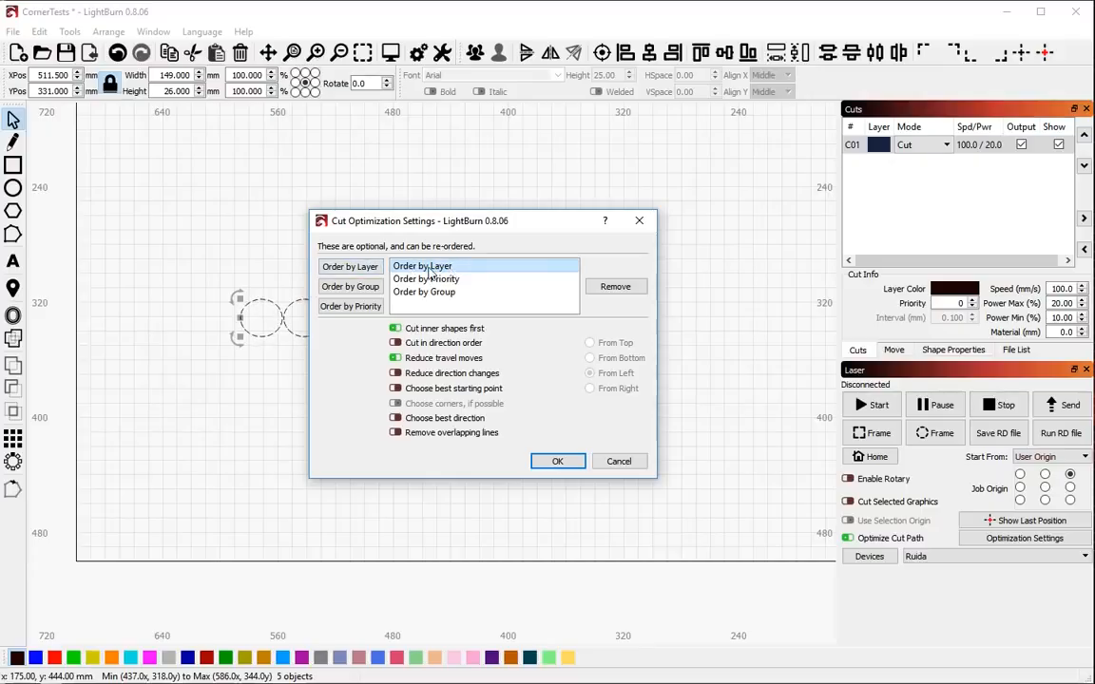
left_click(462, 281)
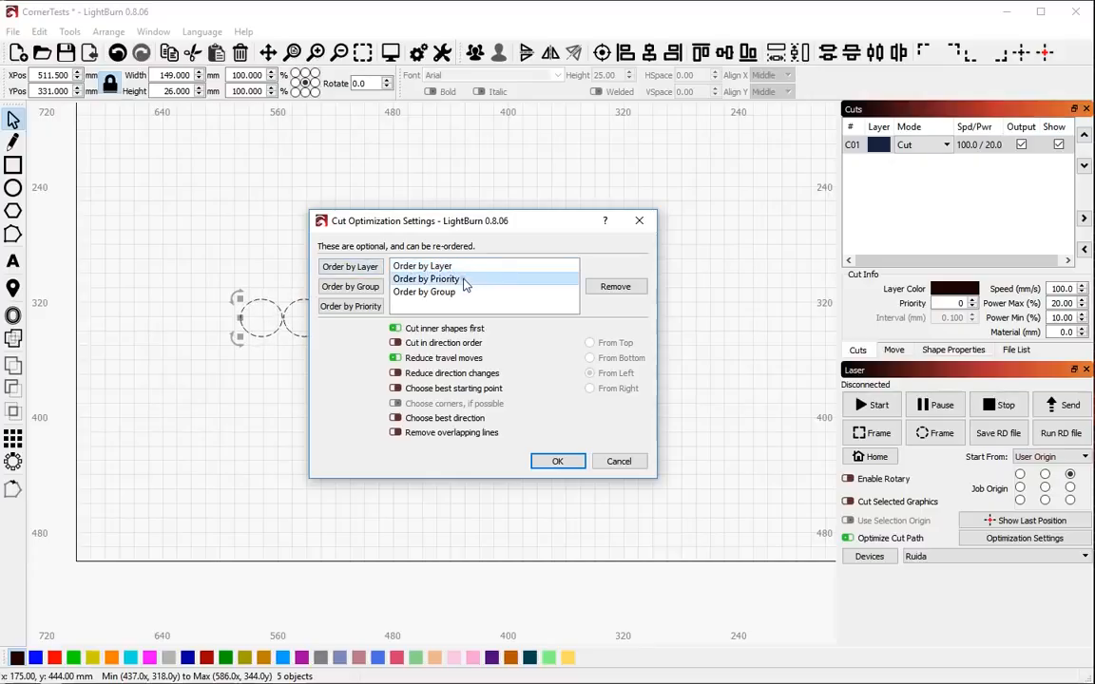
left_click(427, 268)
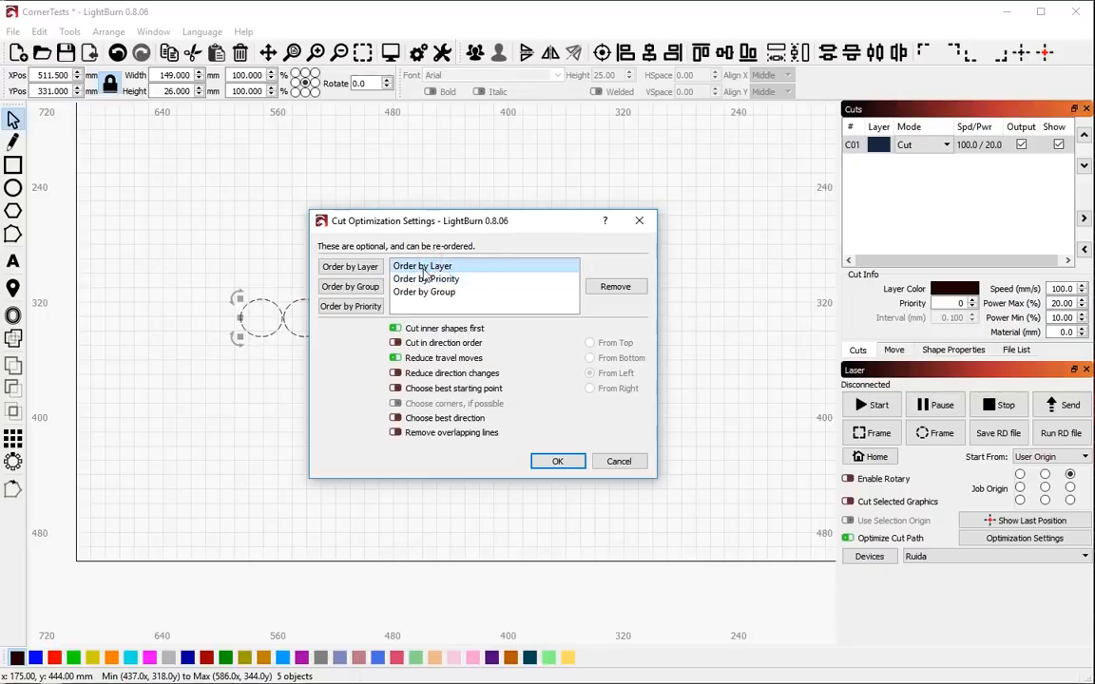
left_click(442, 279)
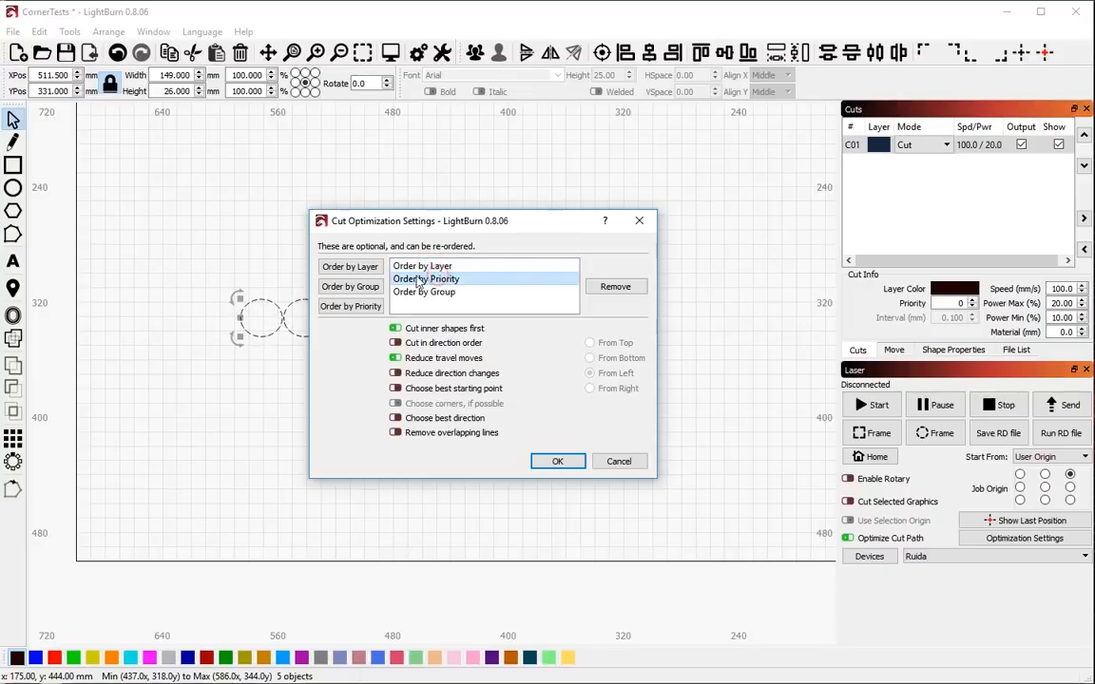
left_click(425, 268)
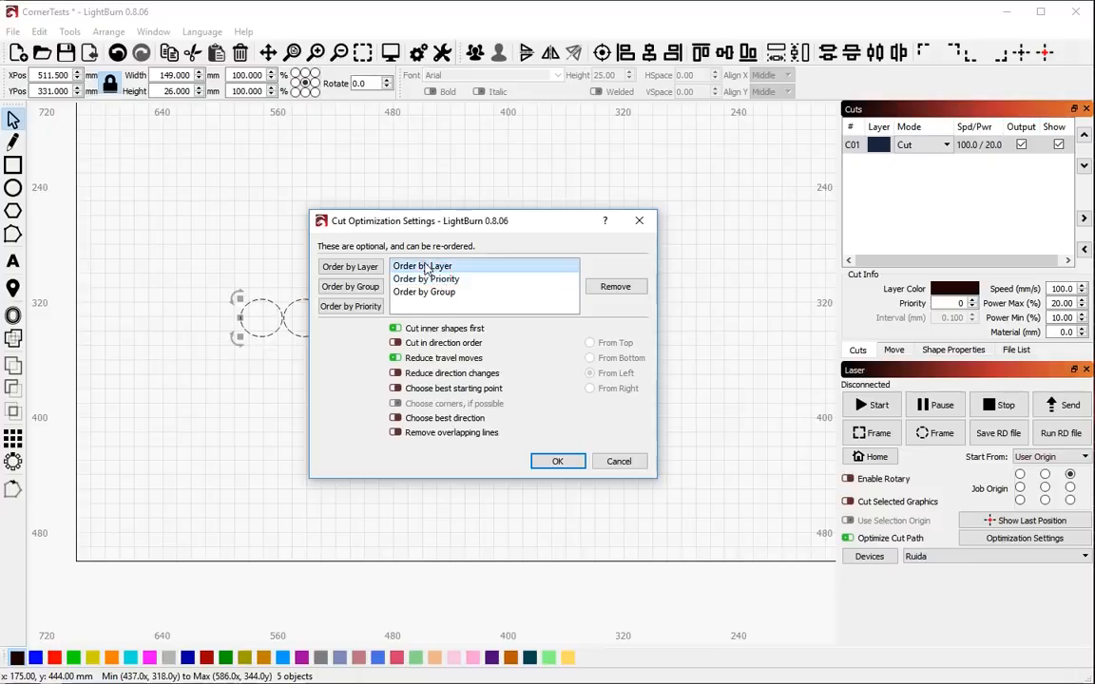
left_click(459, 280)
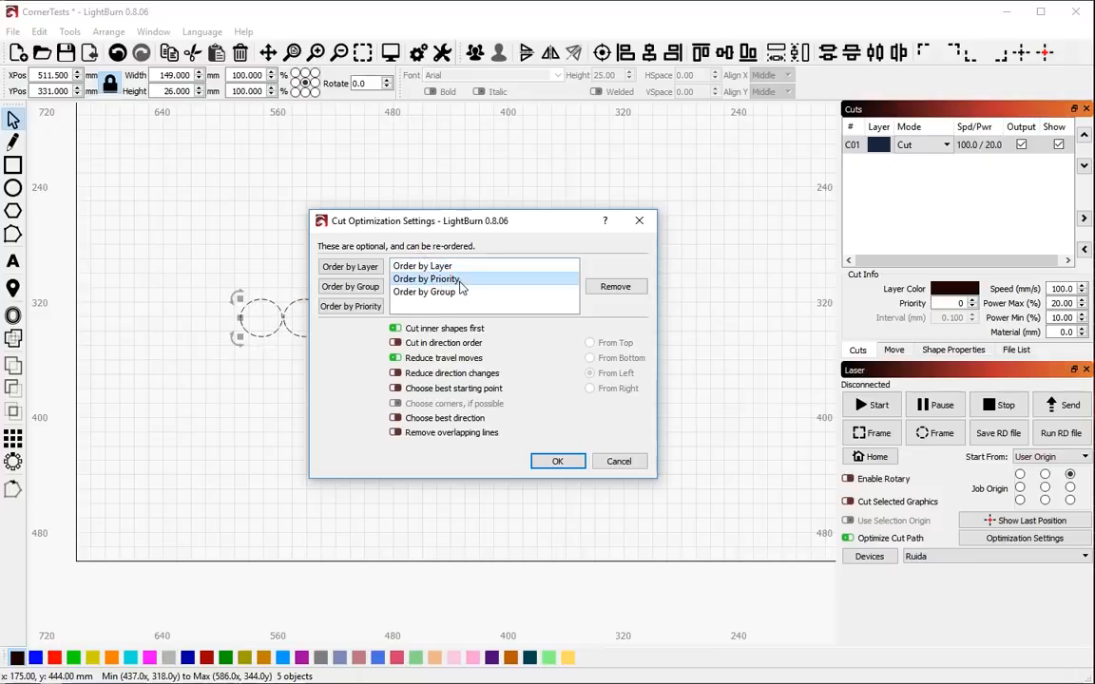
left_click(446, 292)
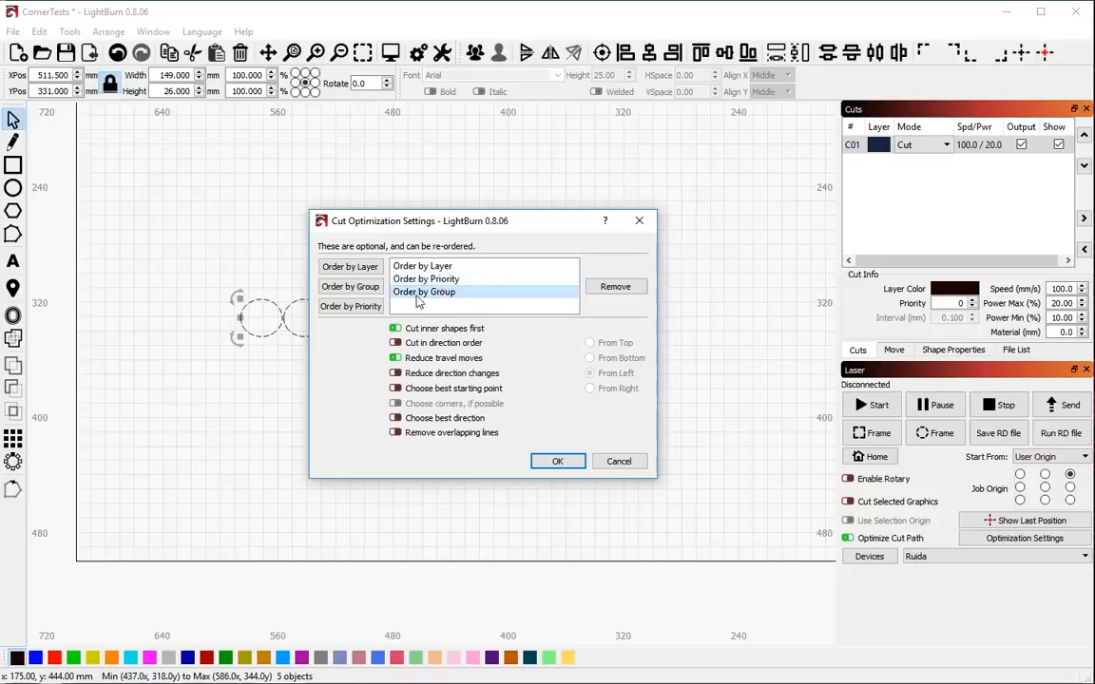
- Move Order by Group to the top of the ordering list, ahead of Order by Layer and Order by Priority
left_click(364, 288)
left_click(444, 269)
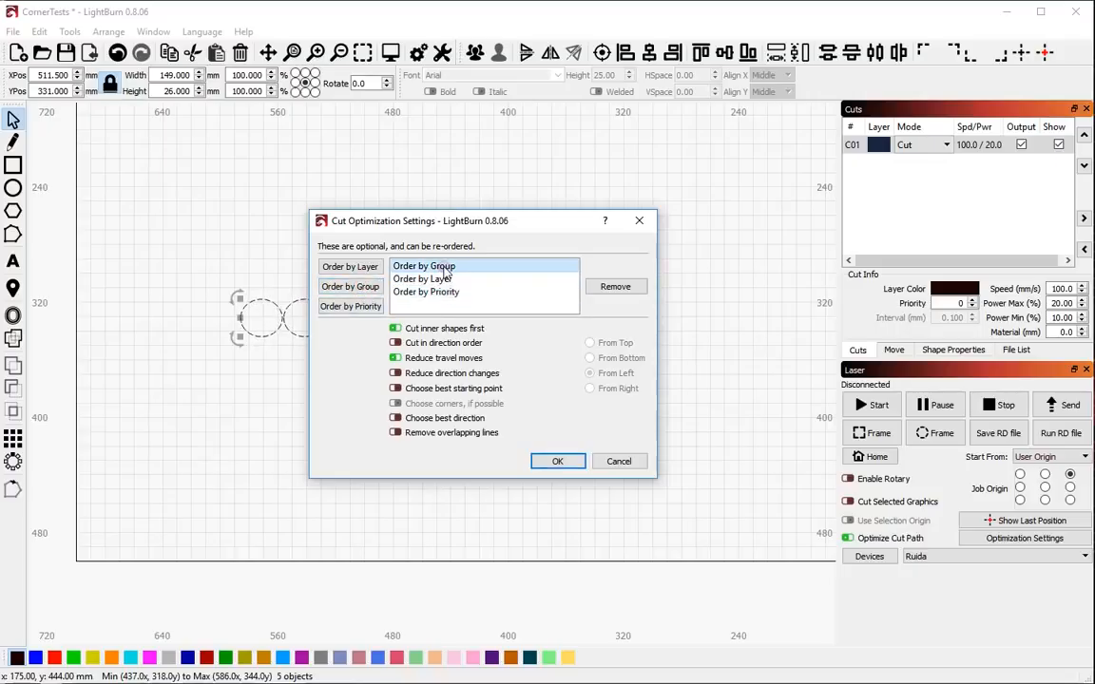
left_click(450, 280)
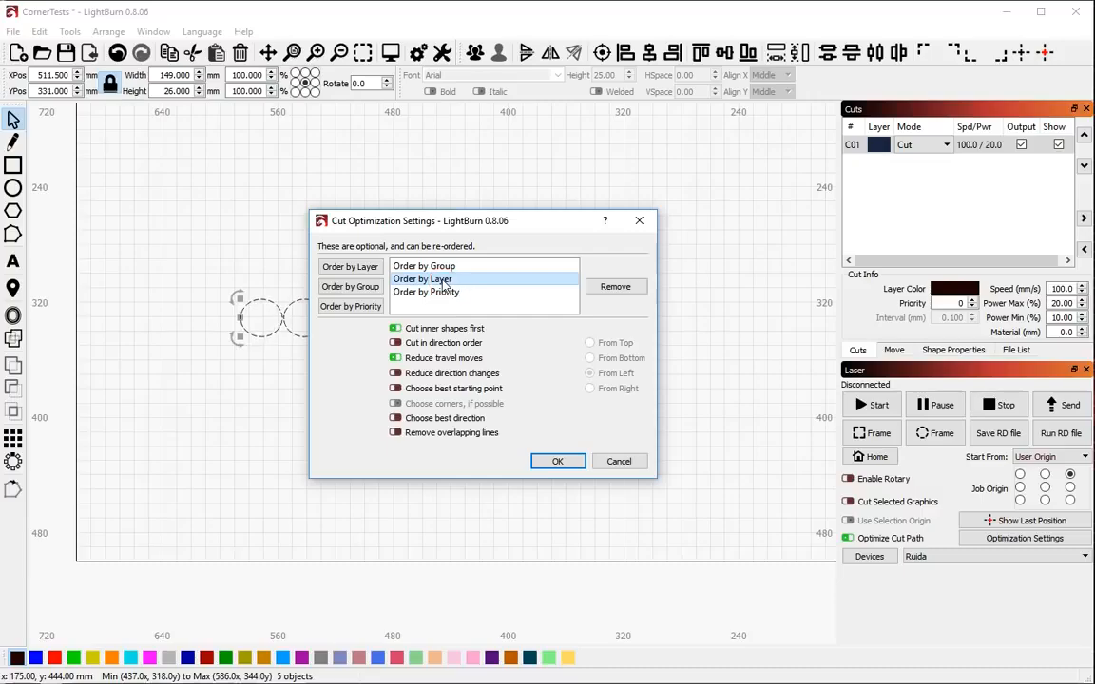
- Remove Order by Priority and Order by Layer from the ordering list, keeping only Order by Group
left_click(455, 293)
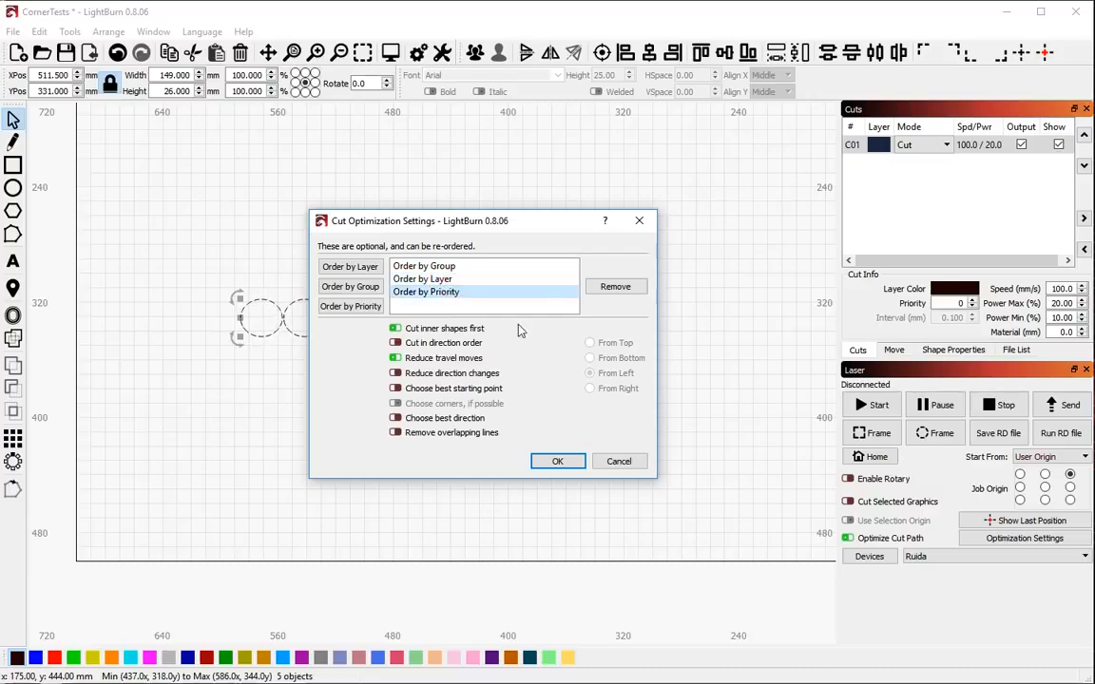
left_click(616, 287)
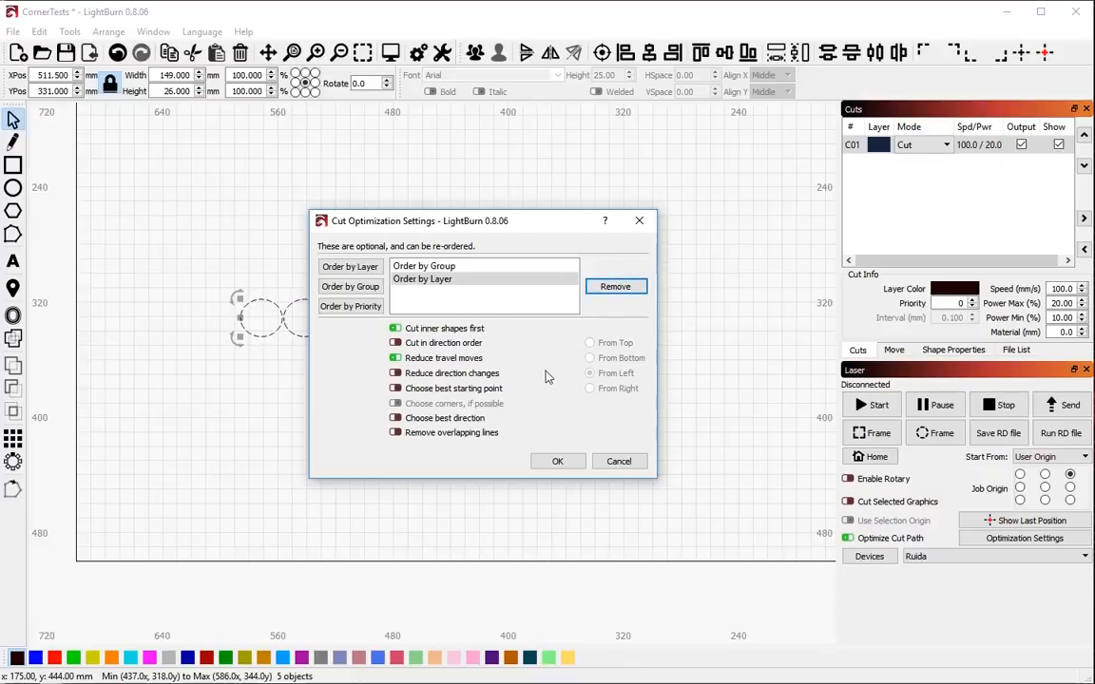
left_click(613, 286)
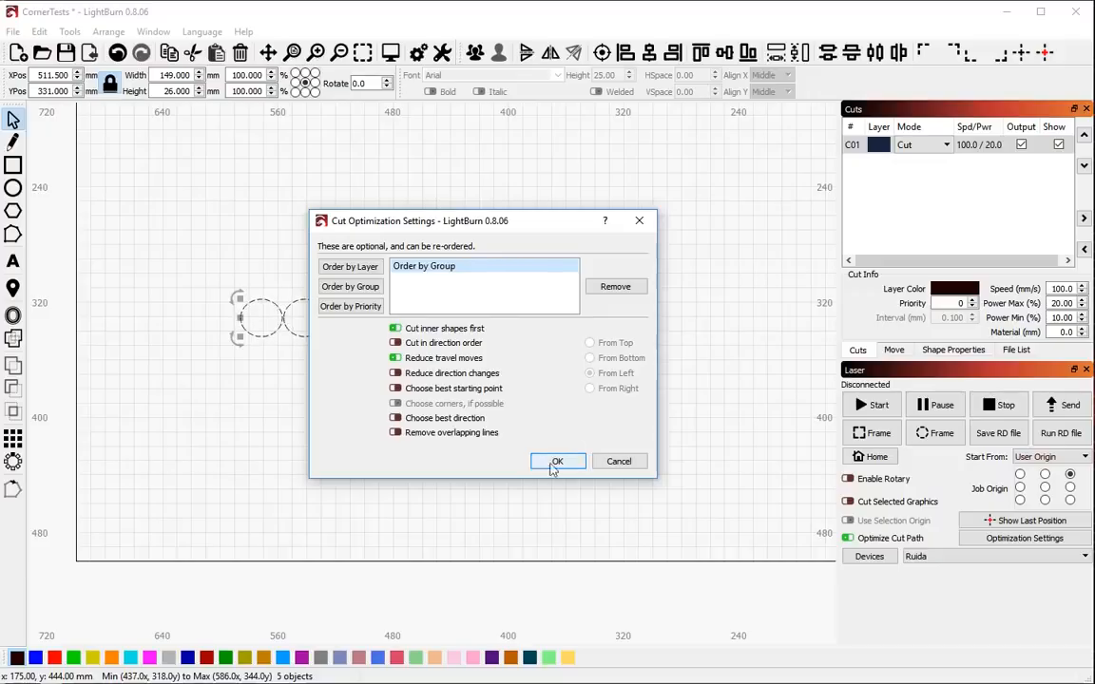
- Enable Cut in direction order with the From Top direction and accept the cut optimization settings
left_click(454, 342)
left_click(591, 343)
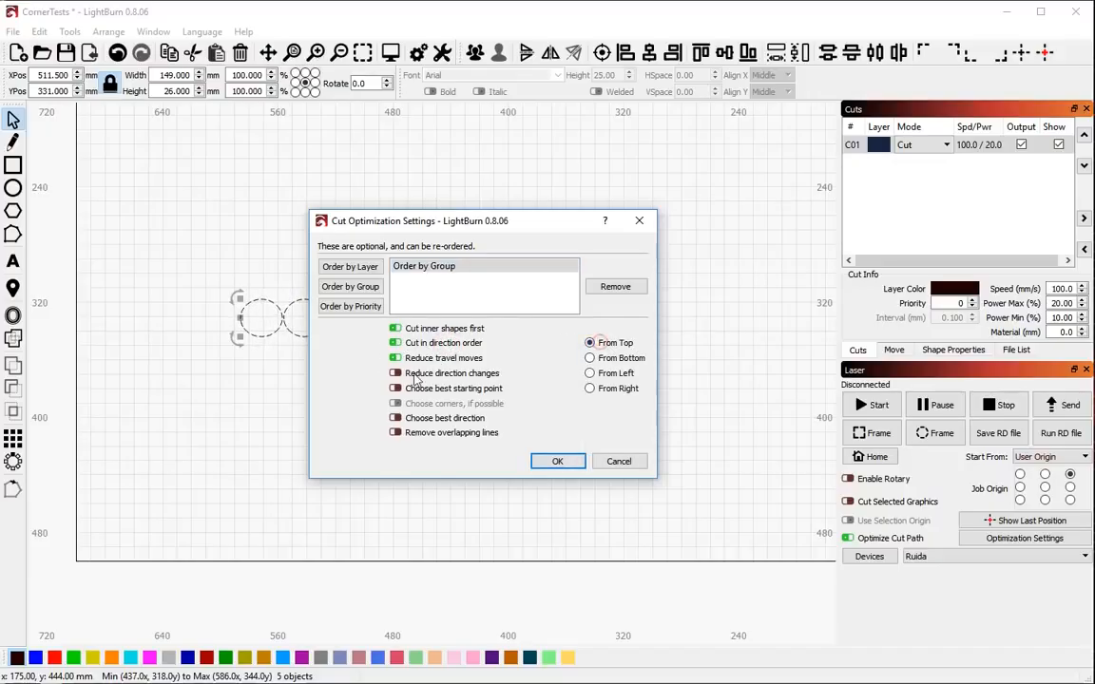
left_click(562, 463)
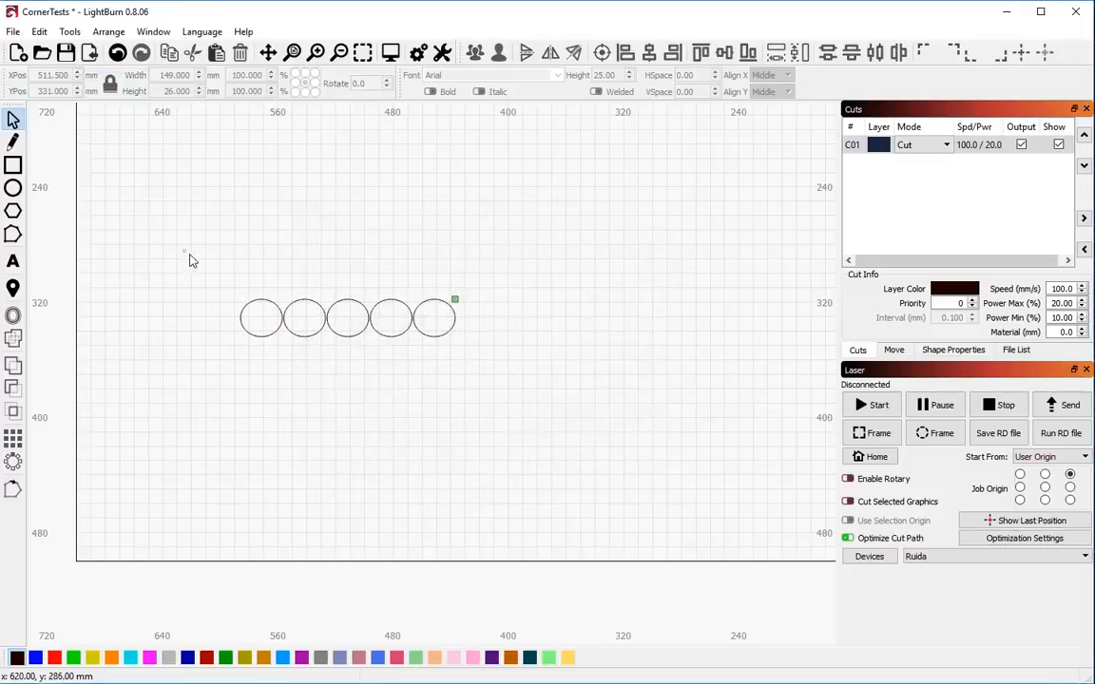
- Delete all five ellipses in the row to clear the workspace
left_click_drag(189, 257, 619, 452)
key("Delete")
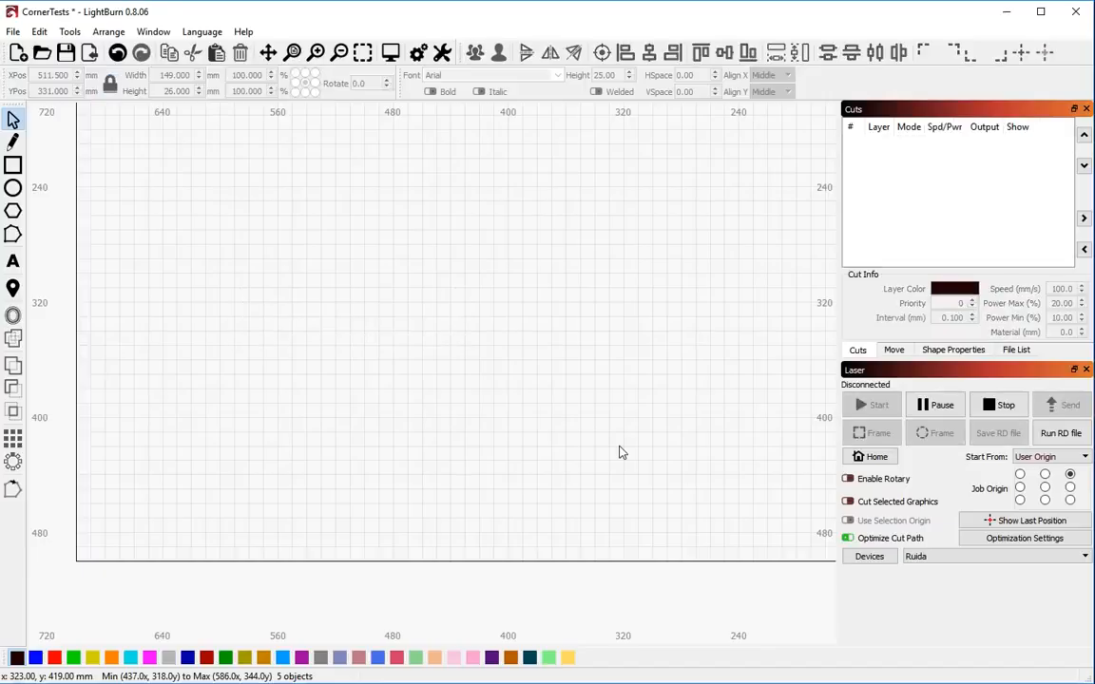
scroll(268, 416, "down", 4)
scroll(281, 452, "up", 2)
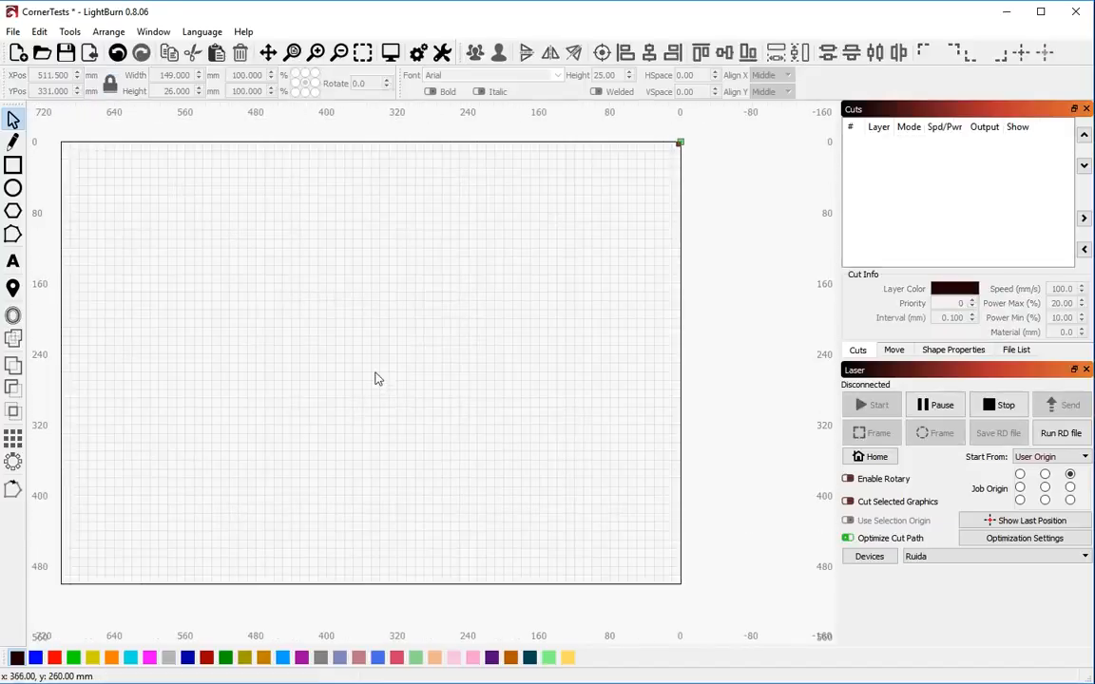